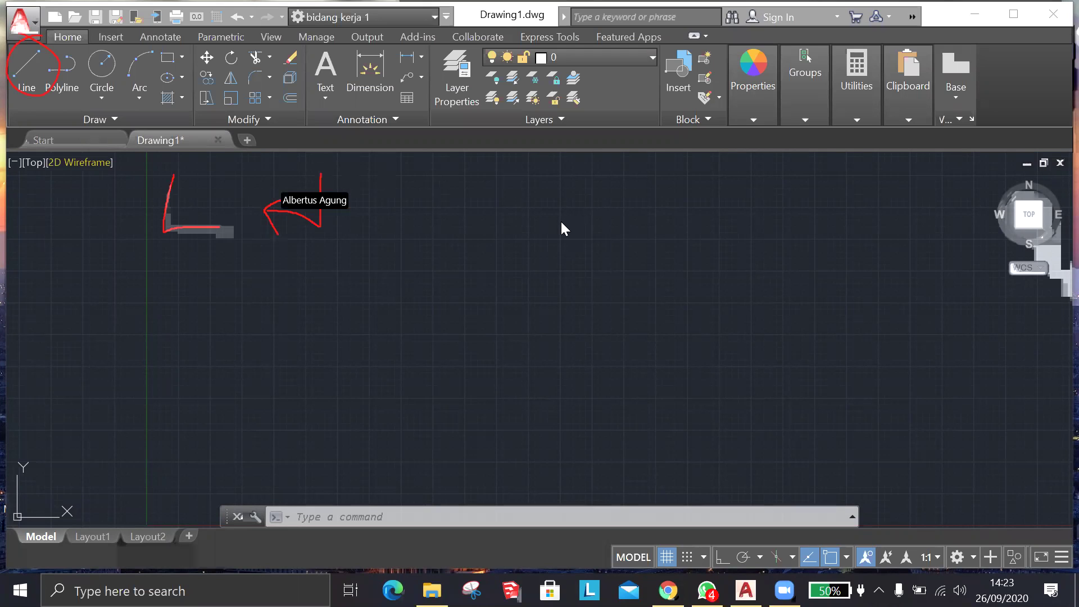
Start the LINE command (alias L) on the empty drawing after two cancelled attempts.
left_click(105, 364)
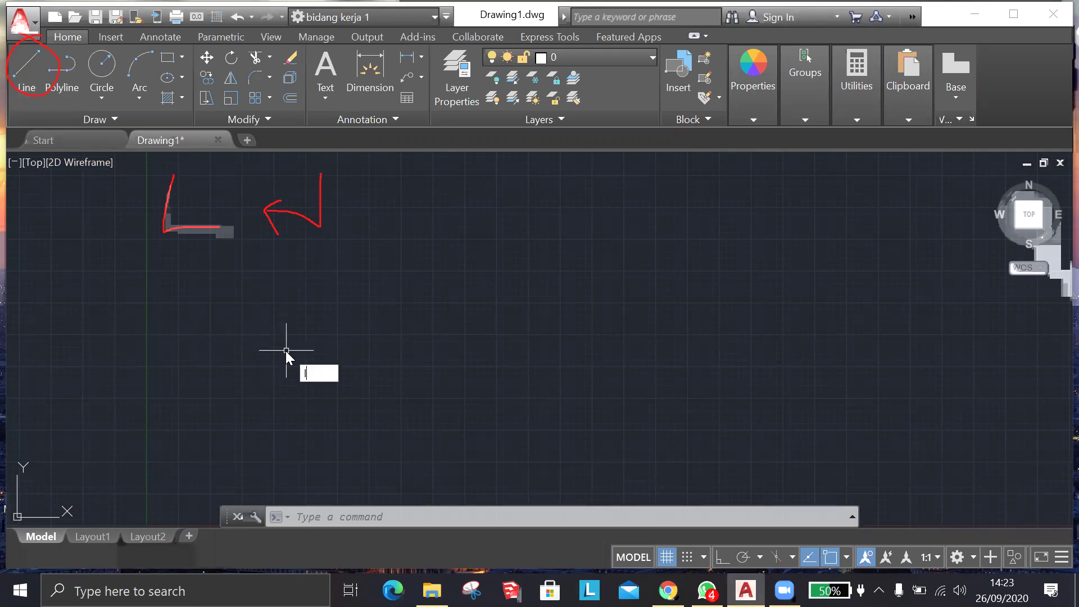
type("l")
key("Return")
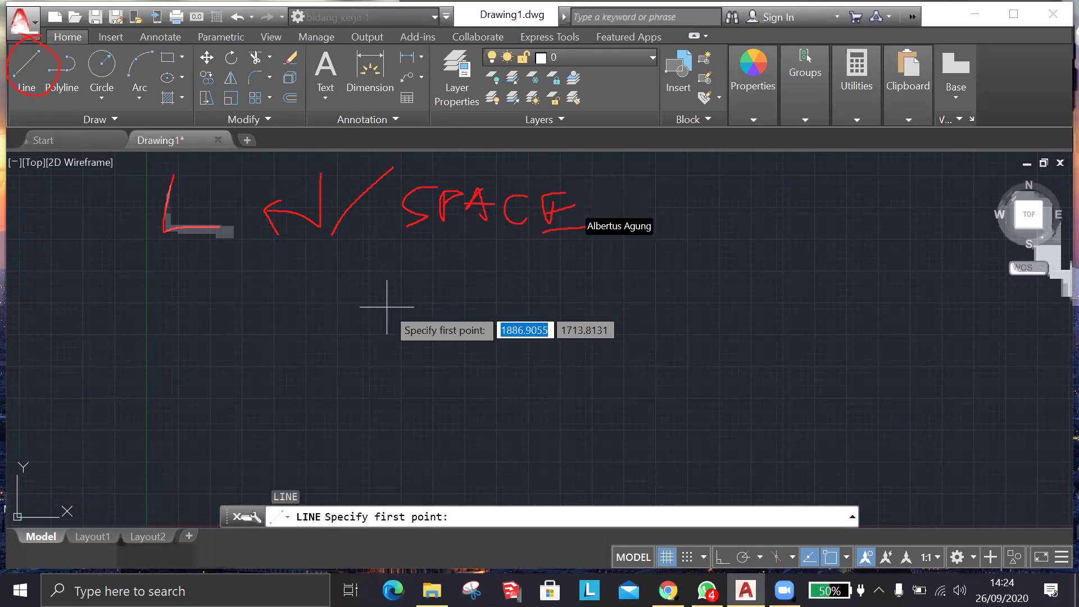
key("Escape")
type("l")
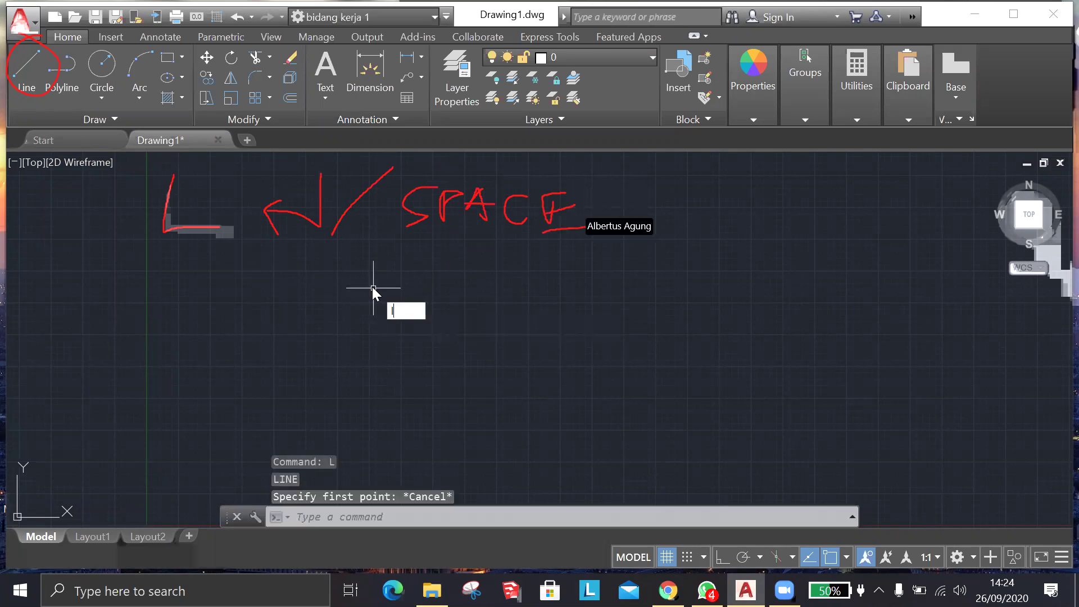
key("space")
key("Escape")
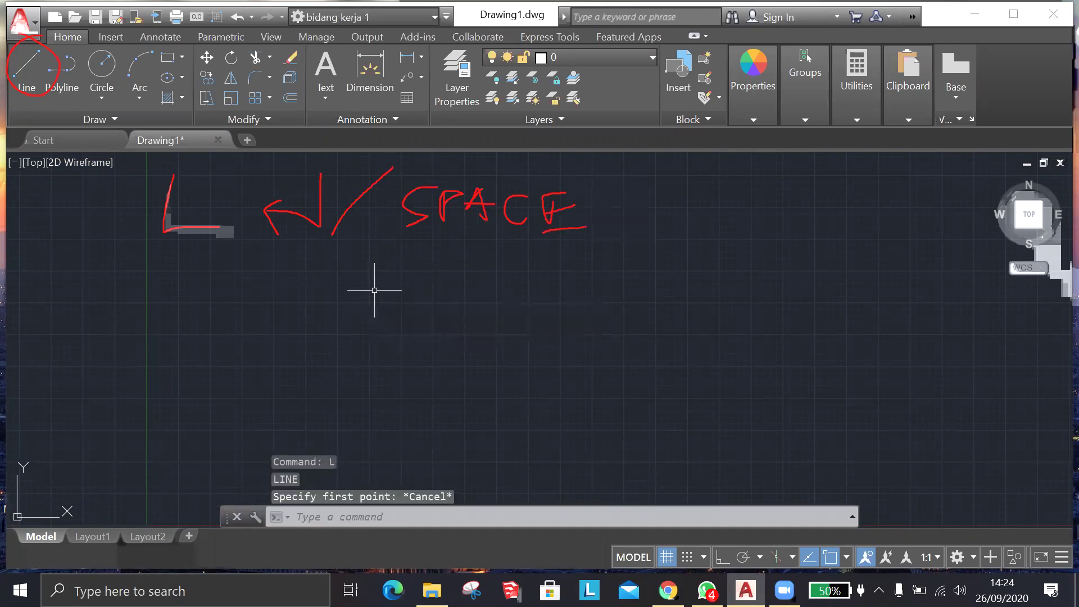
type("l")
key("space")
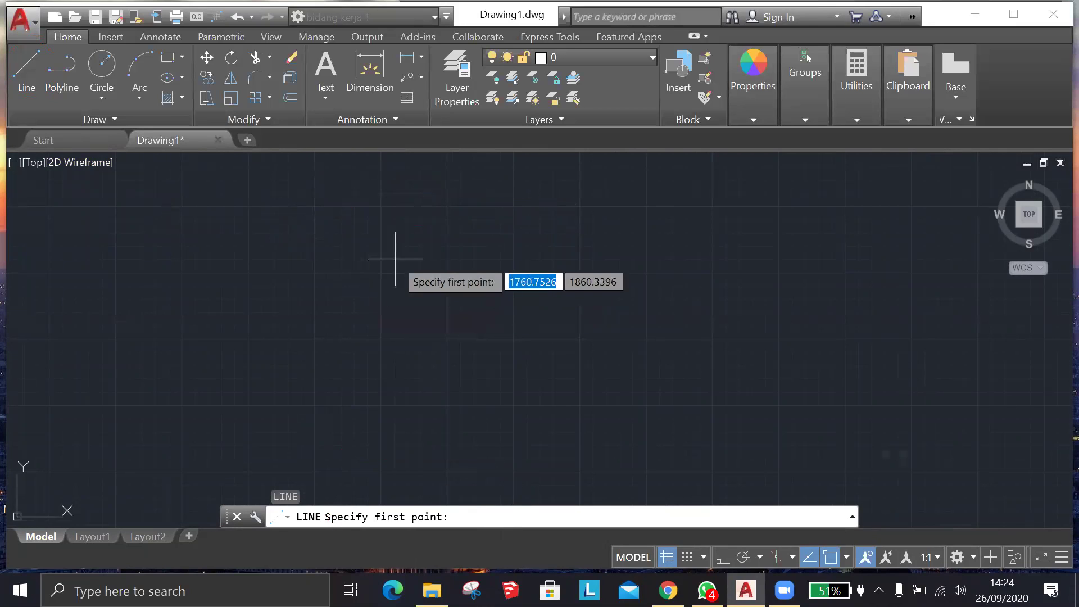
Pick the vertical line's start point and zoom around it.
left_click(382, 274)
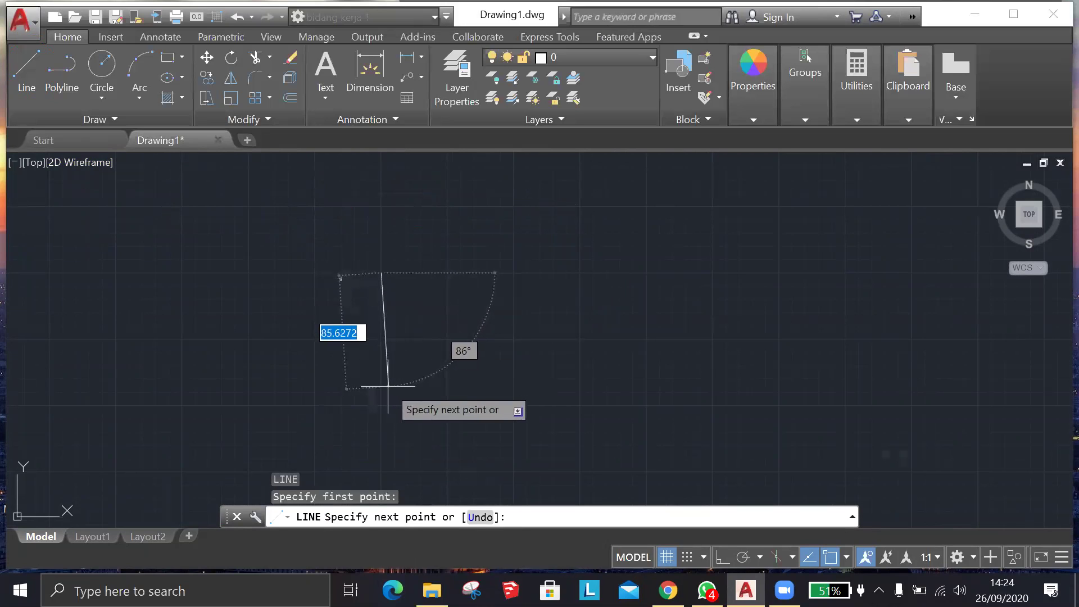
scroll(373, 399, "down", 3)
scroll(382, 410, "up", 3)
scroll(381, 410, "up", 3)
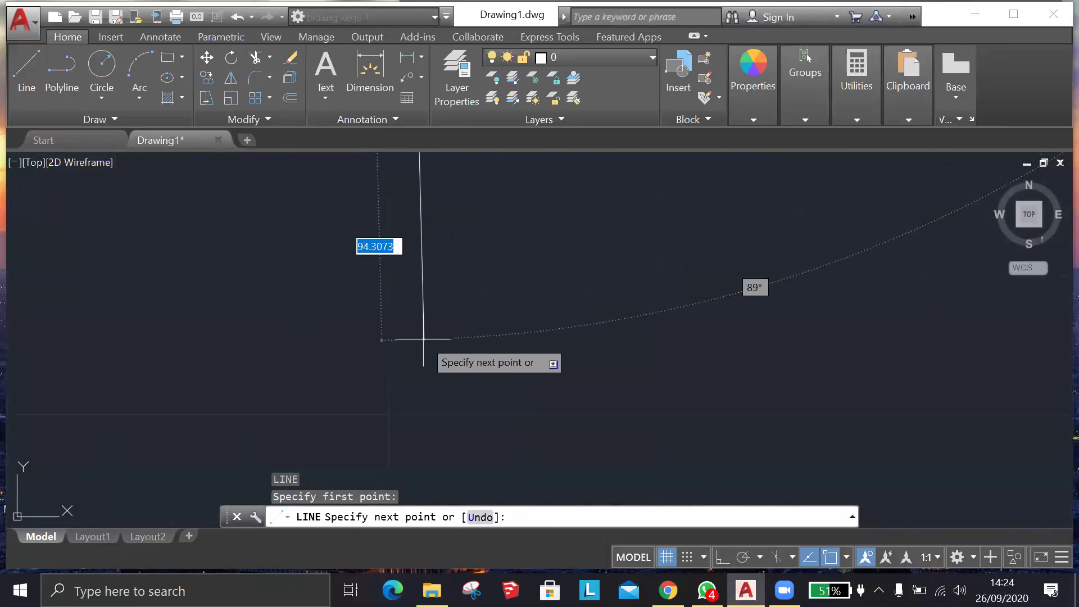
scroll(387, 345, "down", 3)
scroll(371, 357, "up", 3)
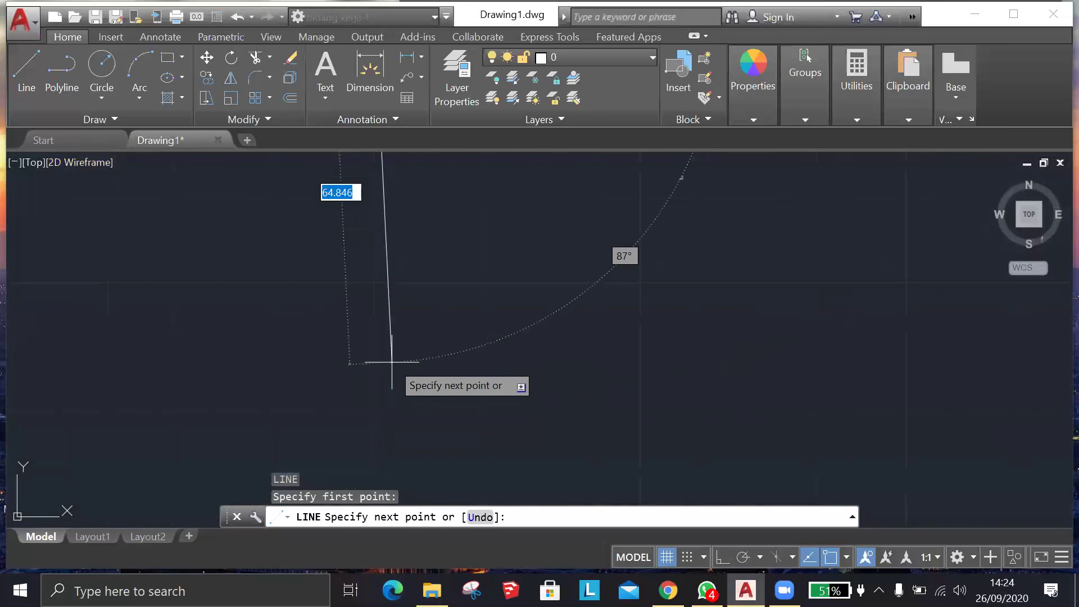
scroll(370, 356, "up", 1)
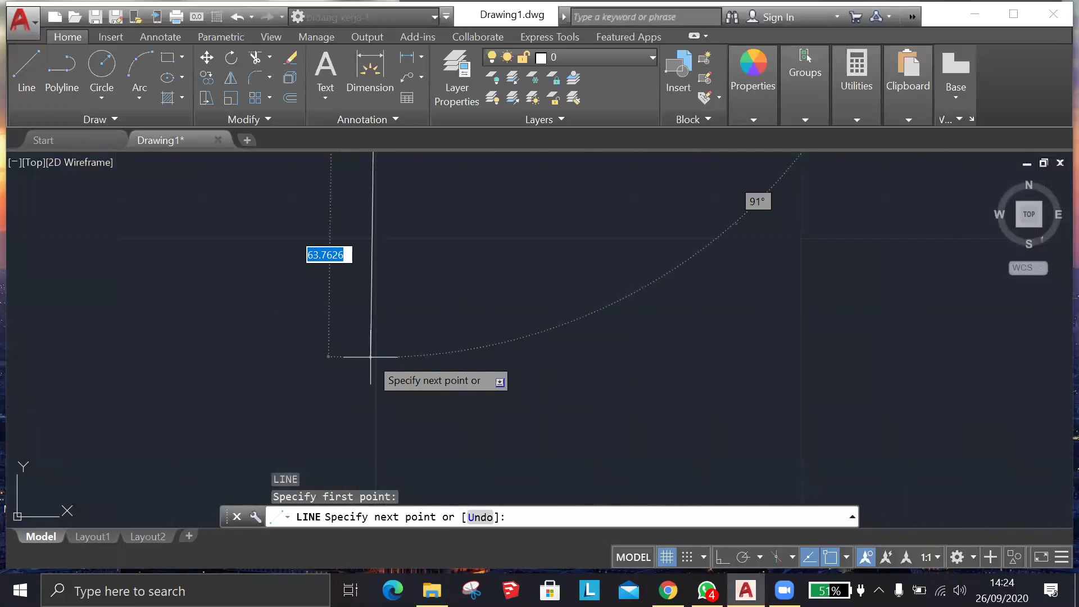
scroll(370, 357, "down", 1)
scroll(370, 356, "up", 1)
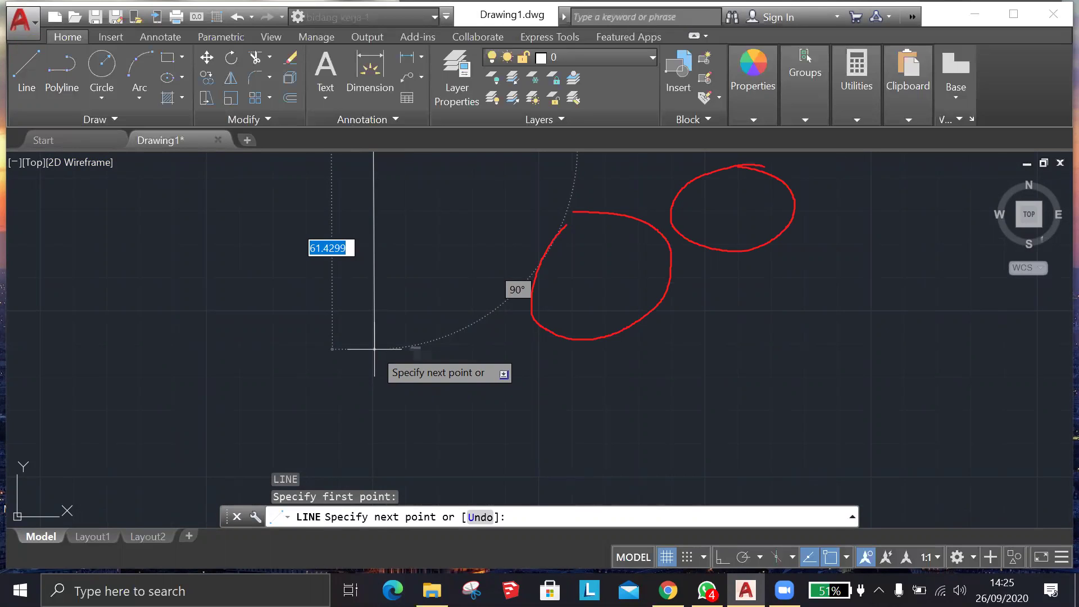
Draw the line 35 units straight up and end the LINE command.
type("90")
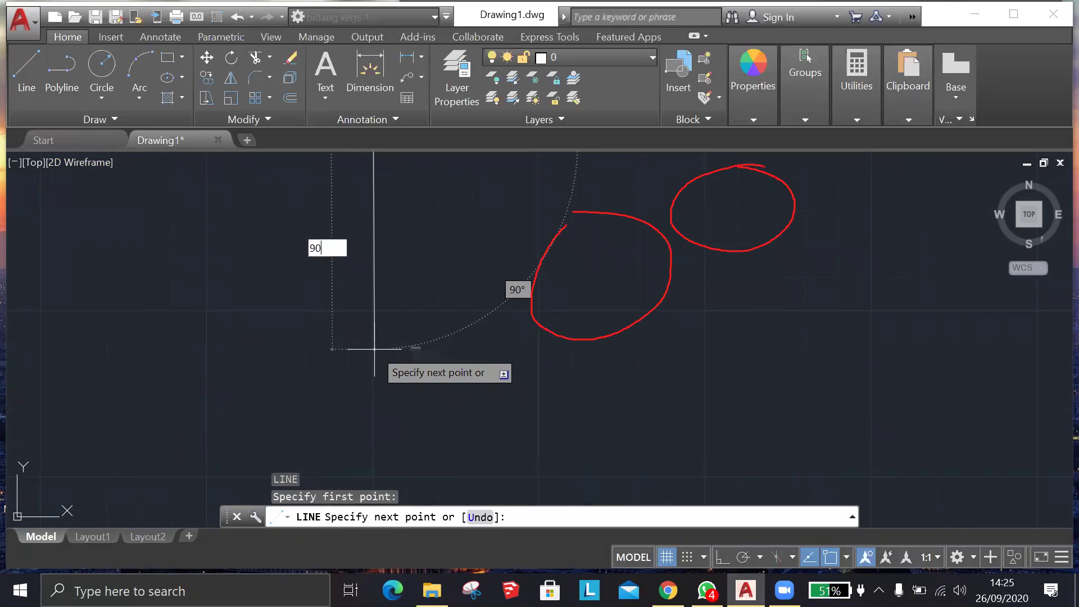
key("BackSpace")
key("BackSpace")
type("35")
key("Return")
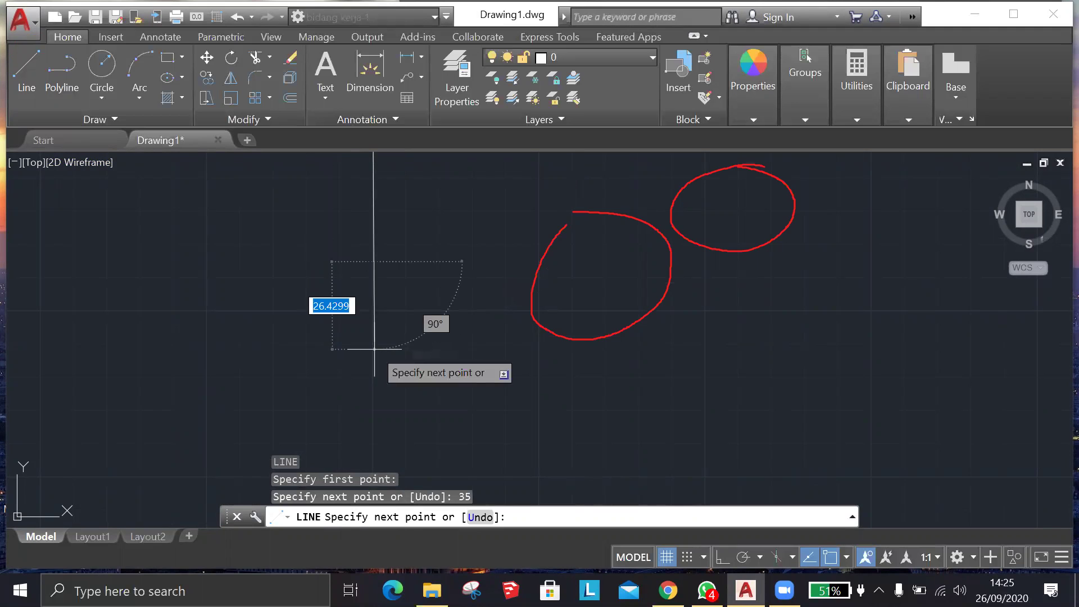
scroll(373, 349, "down", 2)
scroll(394, 298, "down", 3)
mouse_move(386, 285)
middle_mouse_down()
mouse_move(395, 285)
mouse_move(385, 284)
middle_mouse_up()
scroll(361, 241, "up", 2)
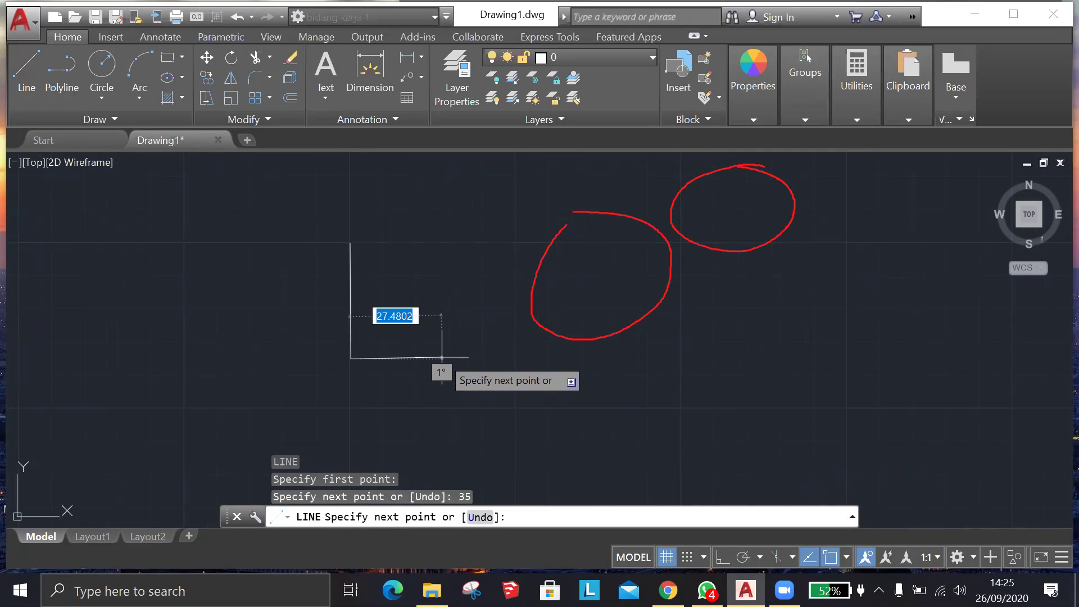
key("Escape")
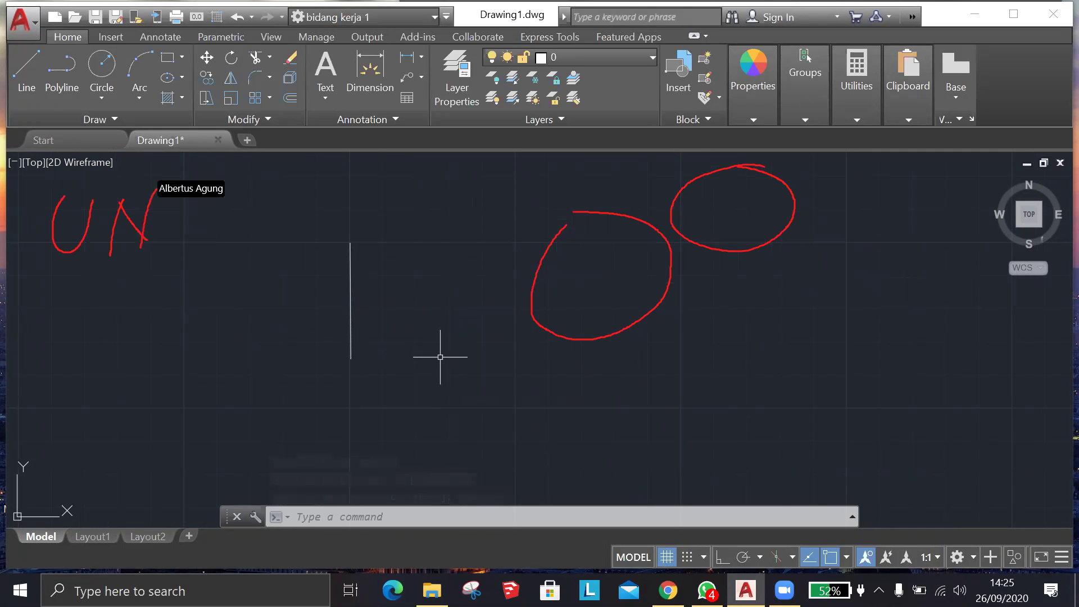
Set drawing units to Meters insertion scale with 0.00 length precision.
type("un")
key("Return")
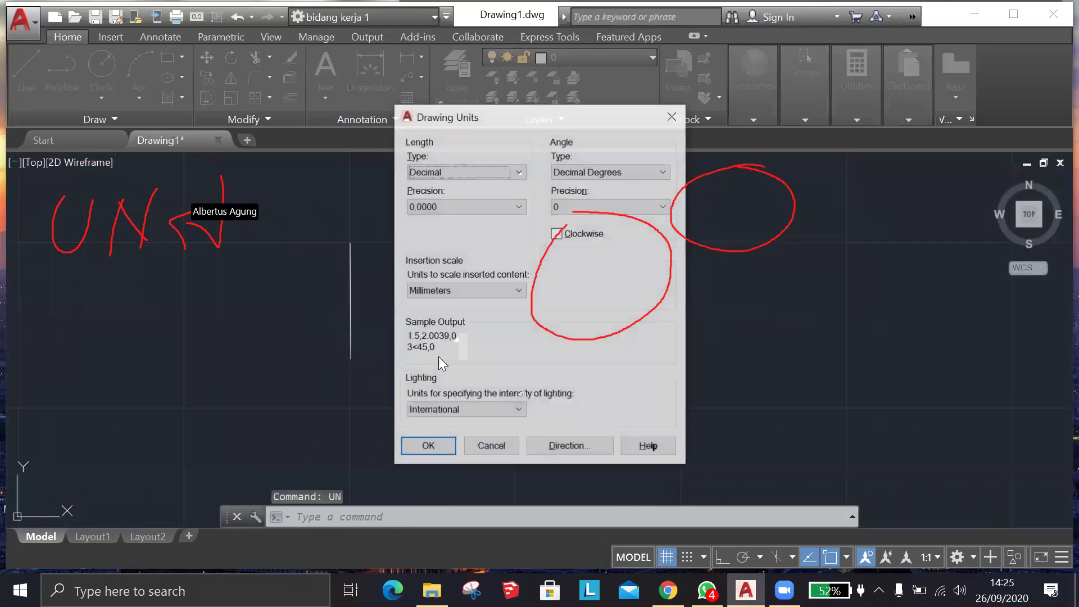
left_click(507, 291)
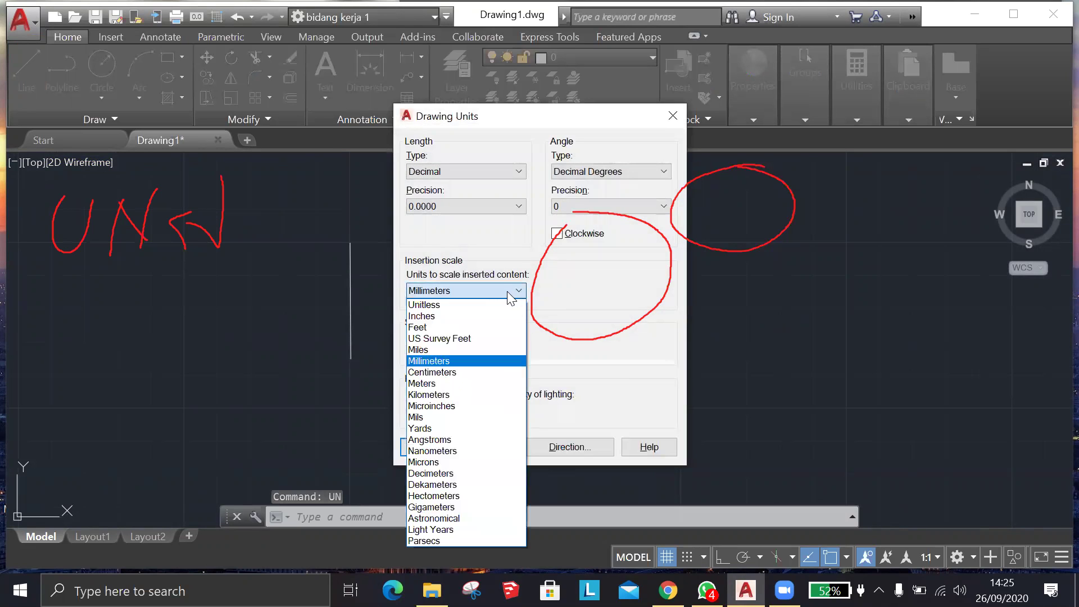
left_click(442, 382)
left_click(507, 209)
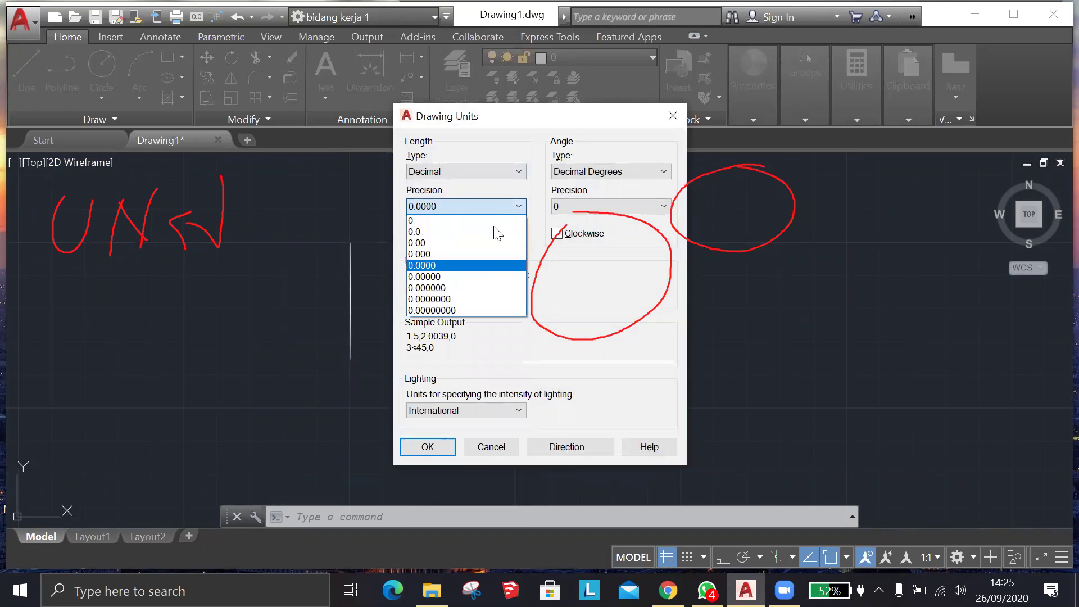
left_click(448, 244)
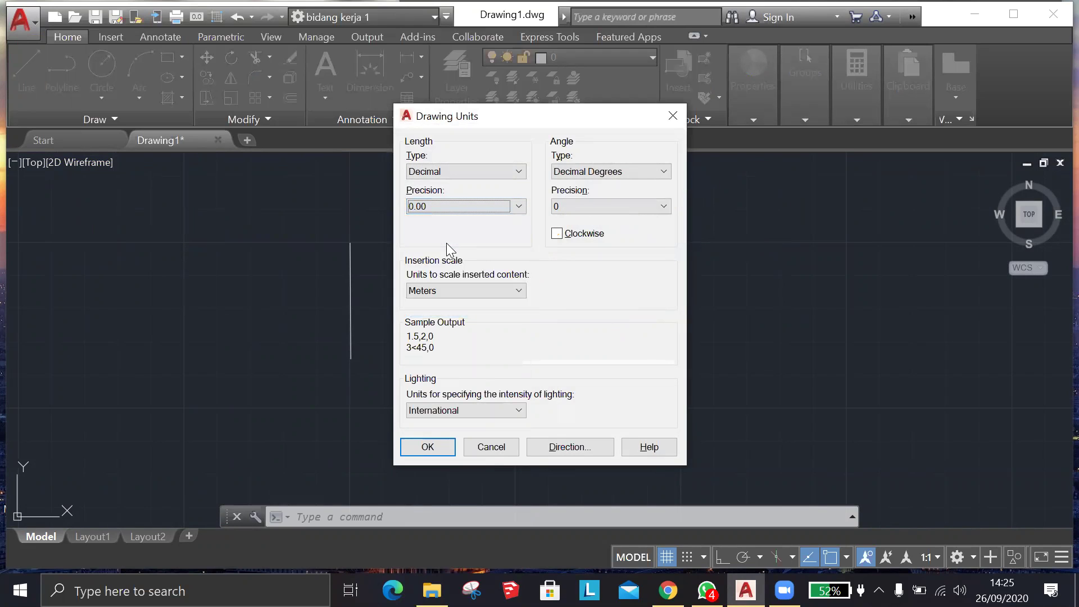
left_click(476, 293)
left_click(462, 288)
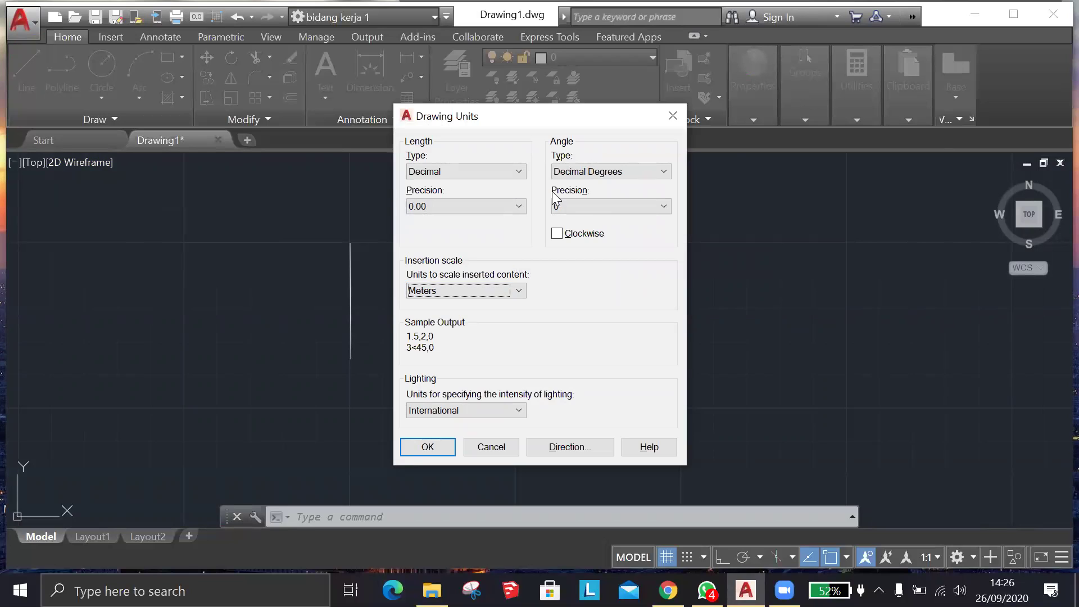
left_click(436, 451)
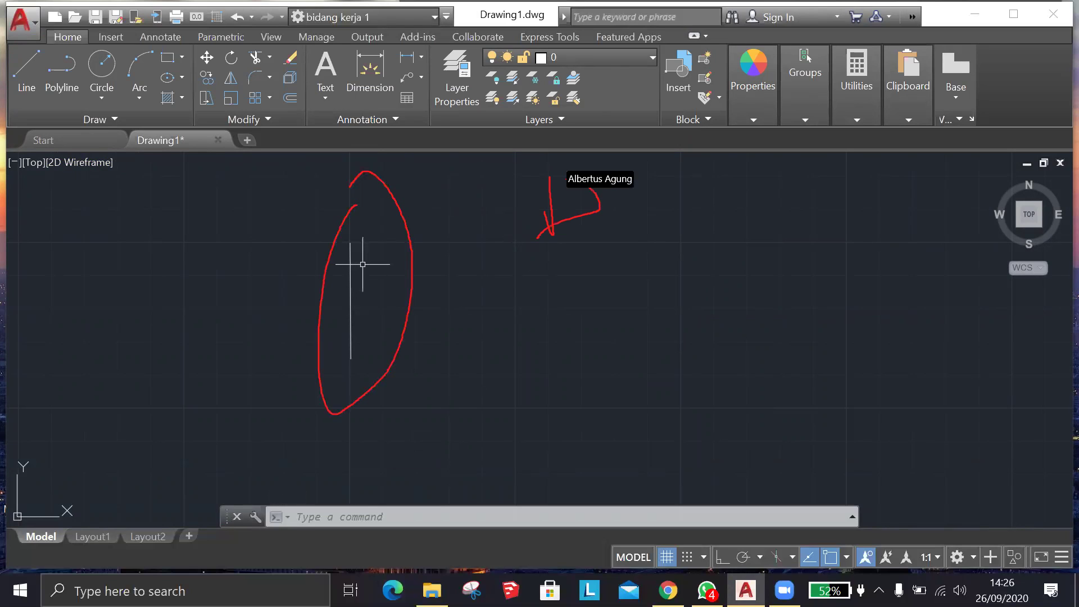
type("D")
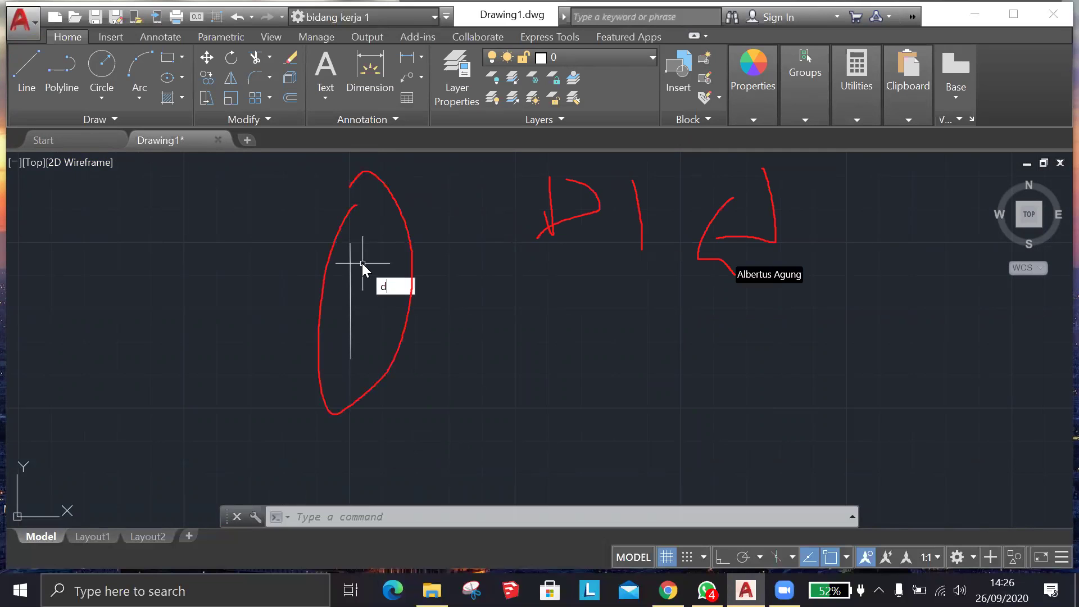
type("I")
key("Return")
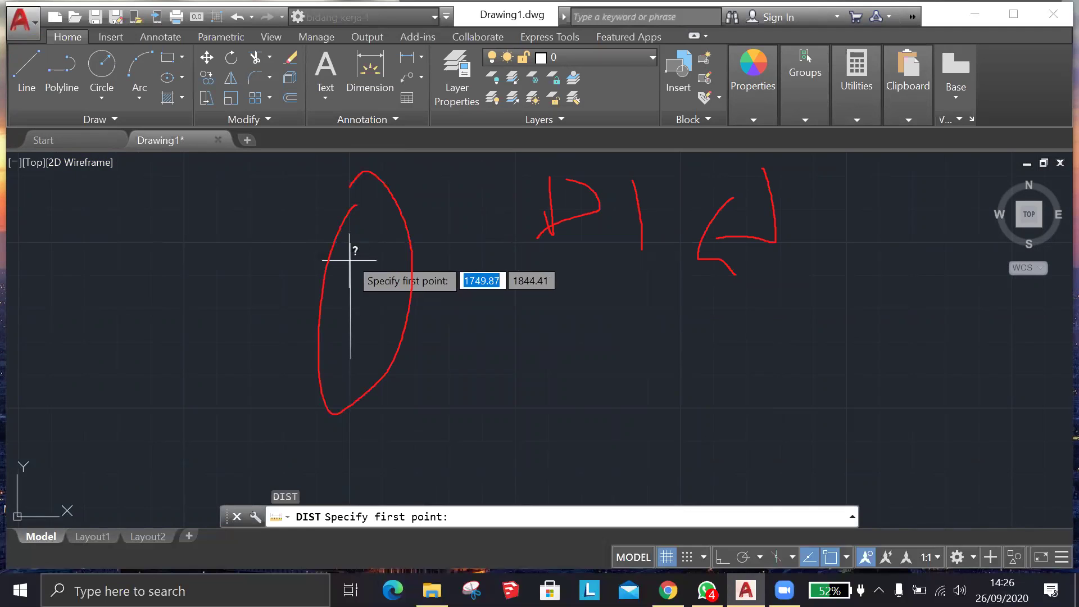
left_click(350, 242)
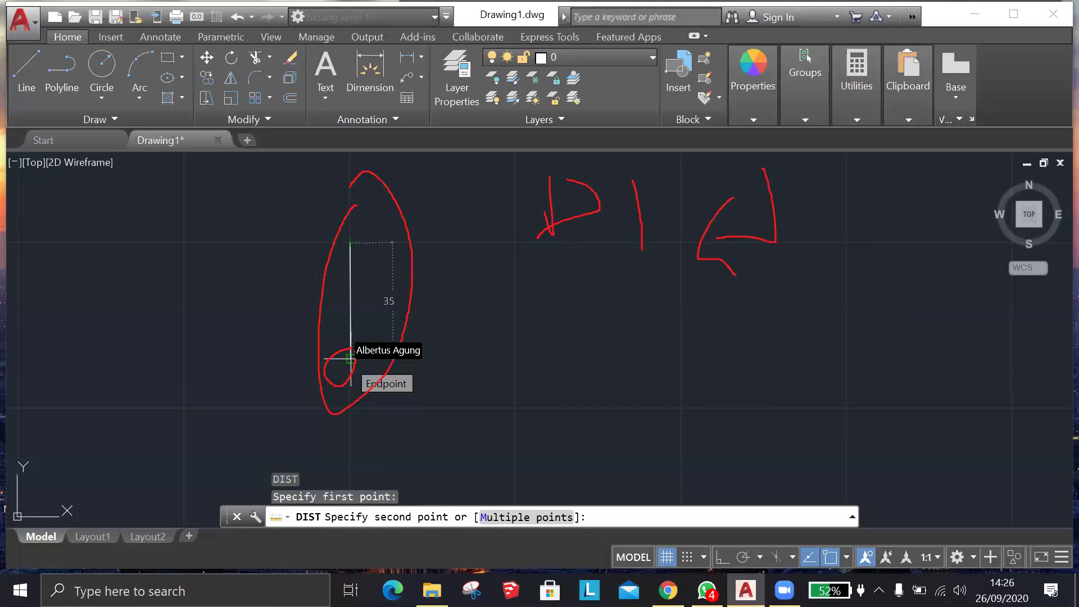
left_click(349, 357)
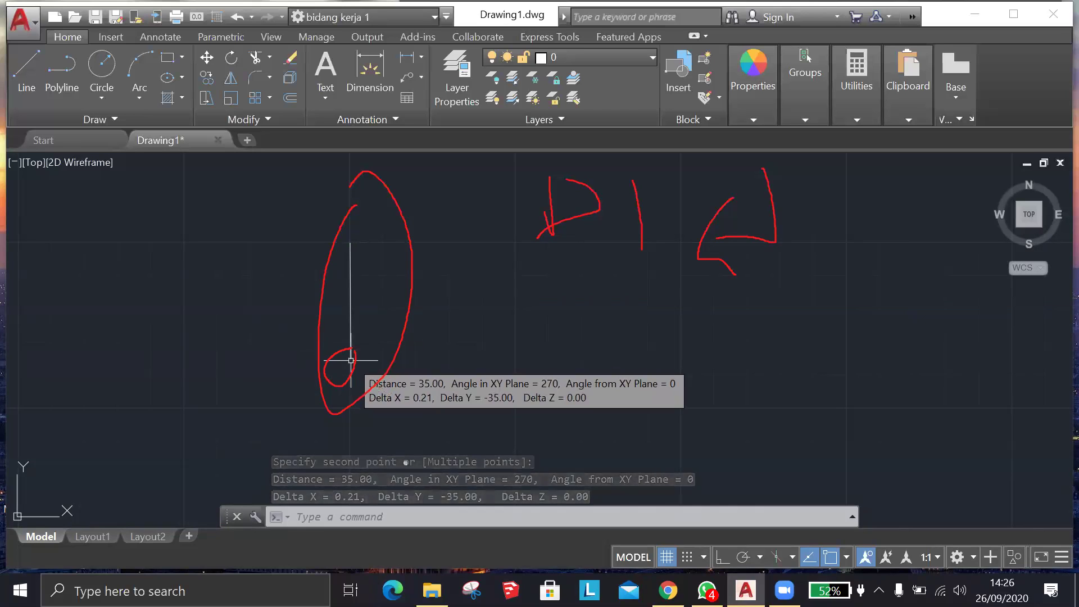
left_click(376, 259)
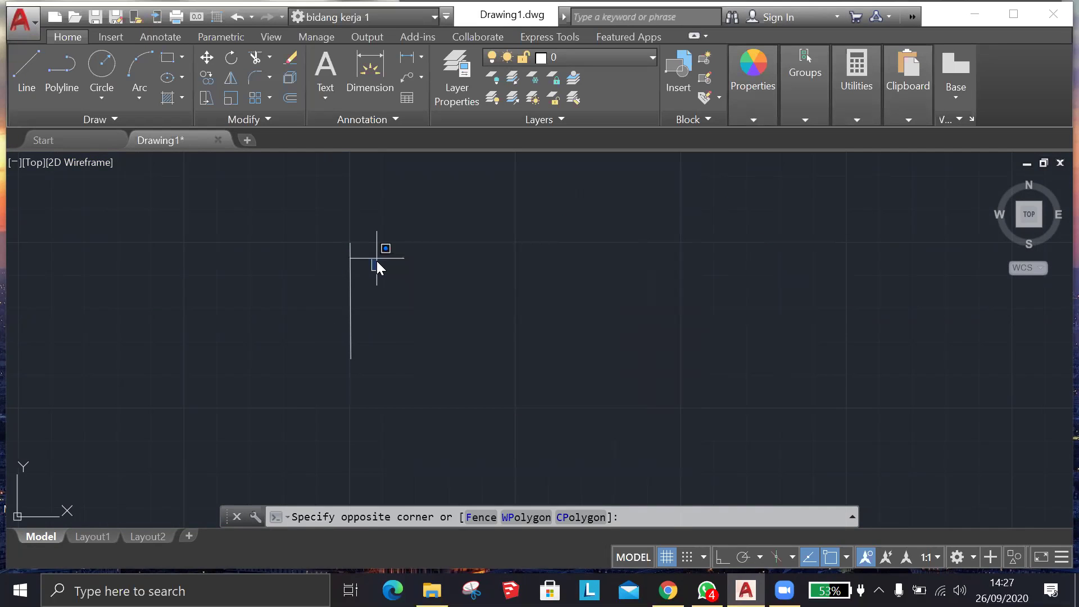
key("Escape")
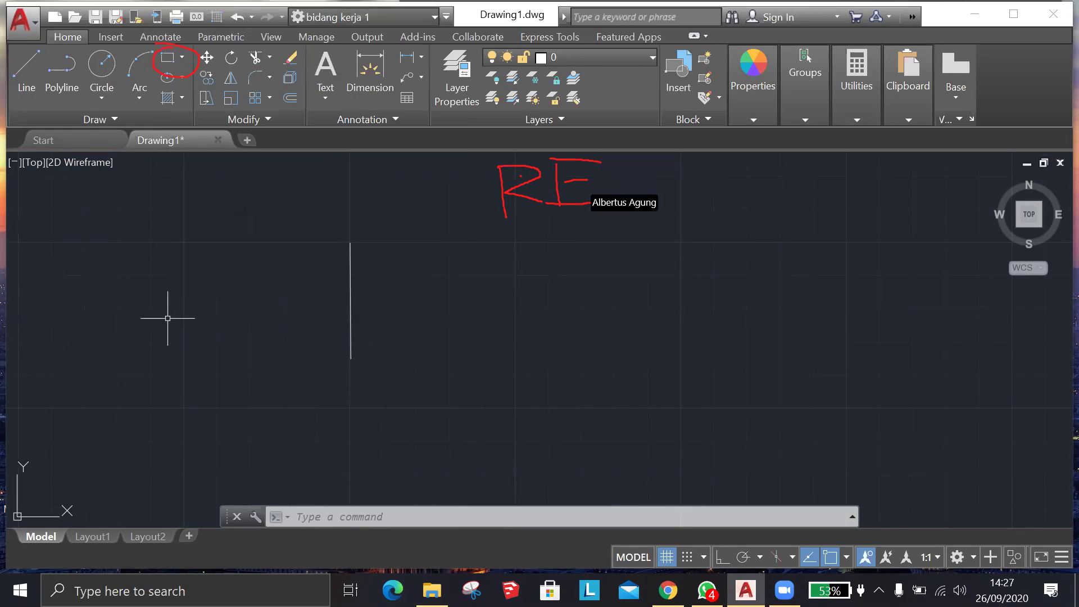
Draw a 3 × 4 rectangle beside the line using relative corner @3,4.
type("R")
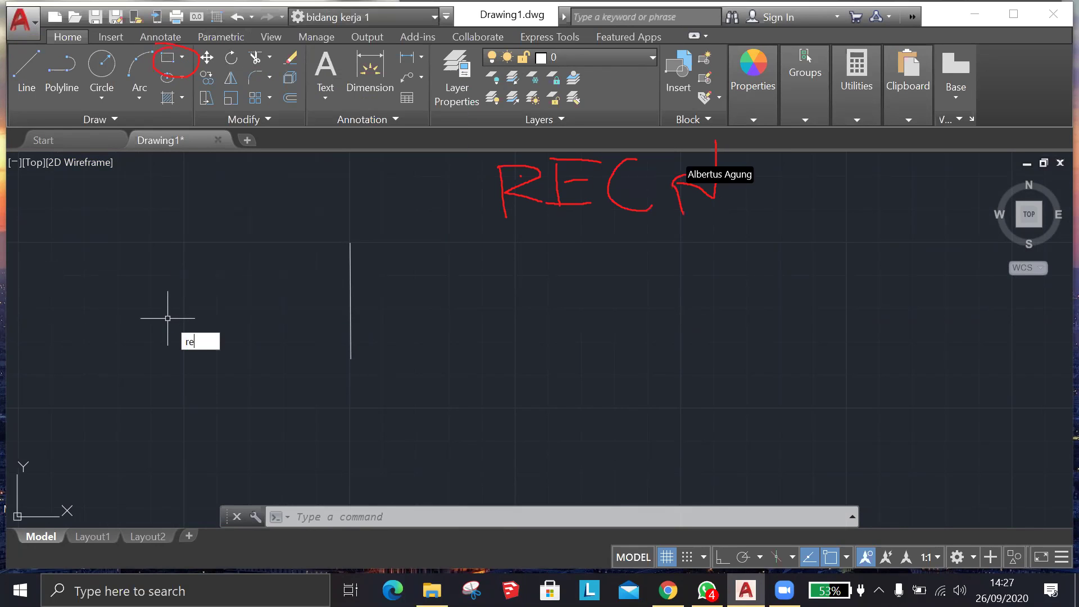
type("EC")
key("Return")
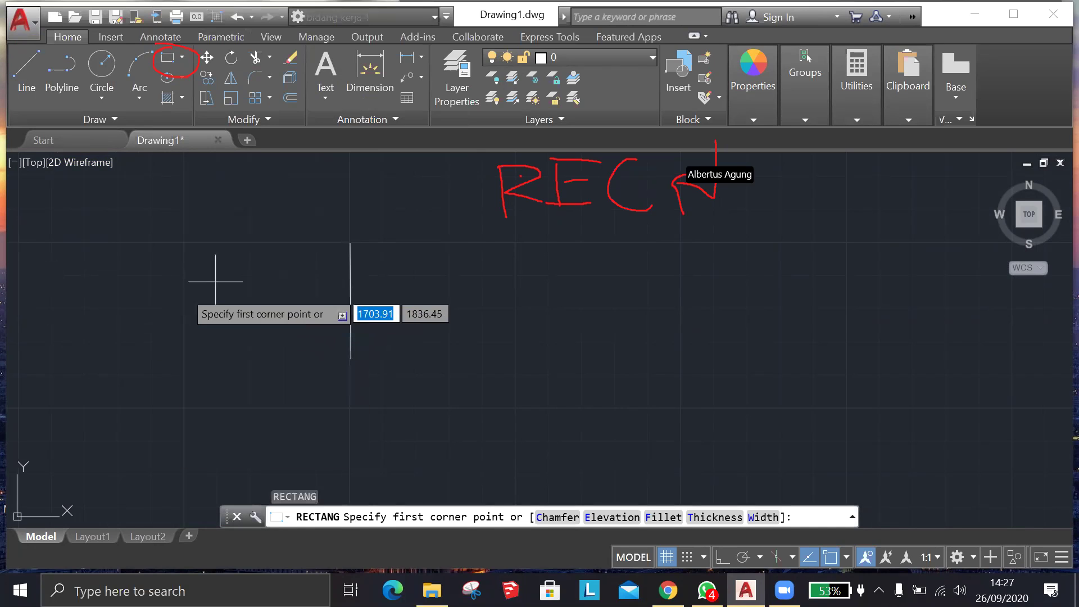
left_click(506, 243)
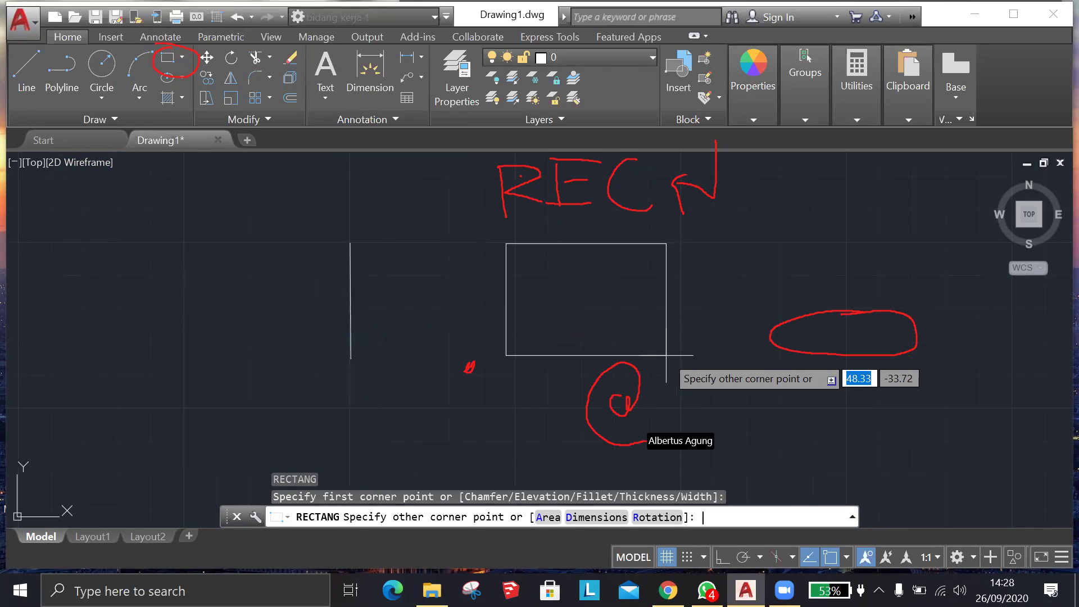
type("@")
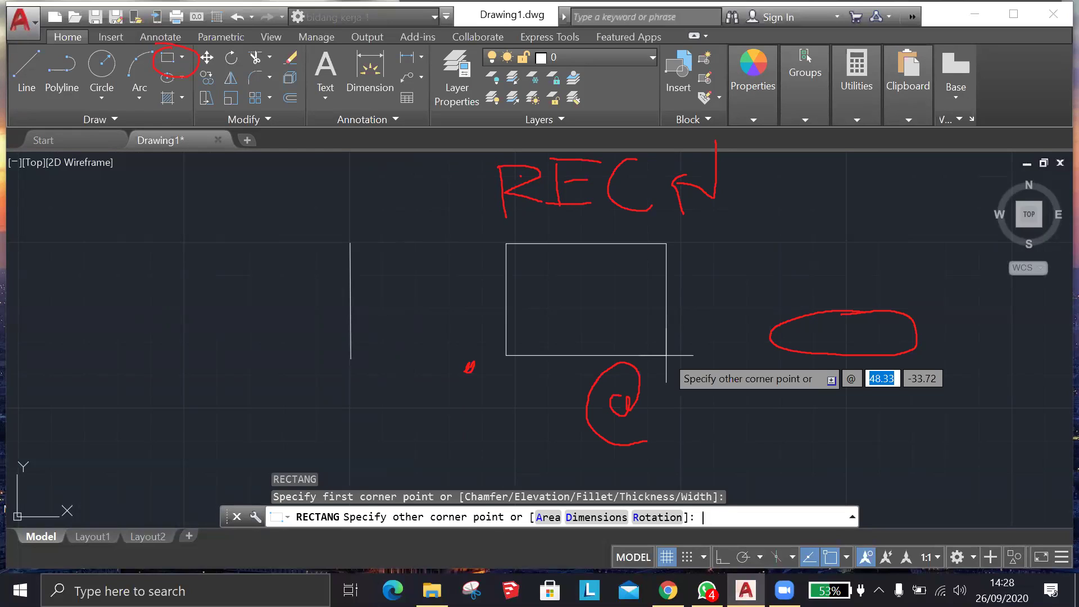
type("3")
key("Tab")
type("4")
key("Return")
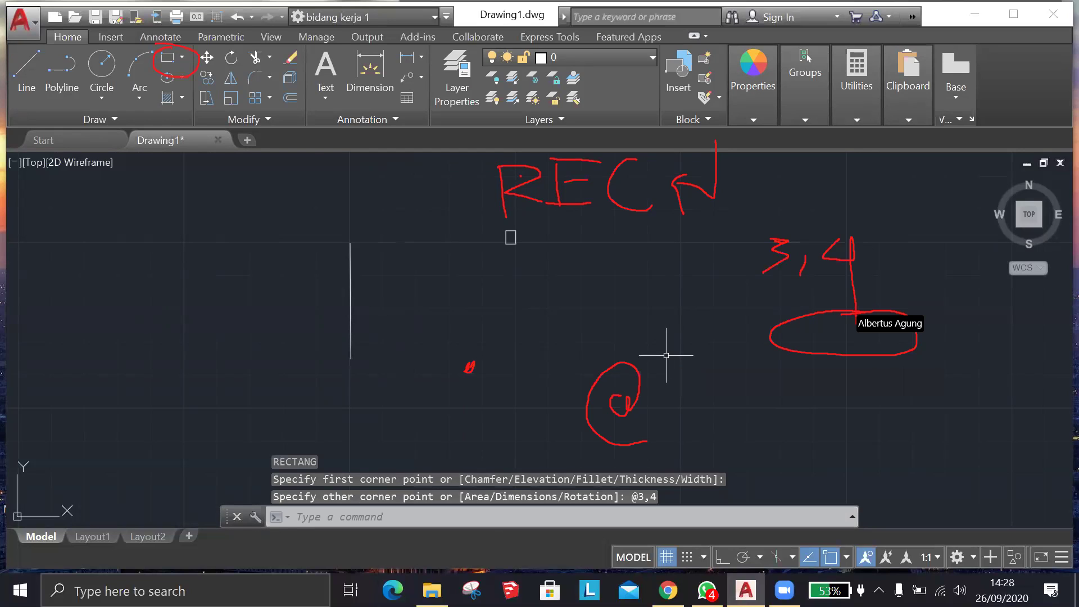
scroll(515, 259, "up", 2)
scroll(515, 259, "up", 5)
middle_click_drag(515, 259, 511, 398)
scroll(492, 284, "up", 2)
scroll(492, 293, "up", 2)
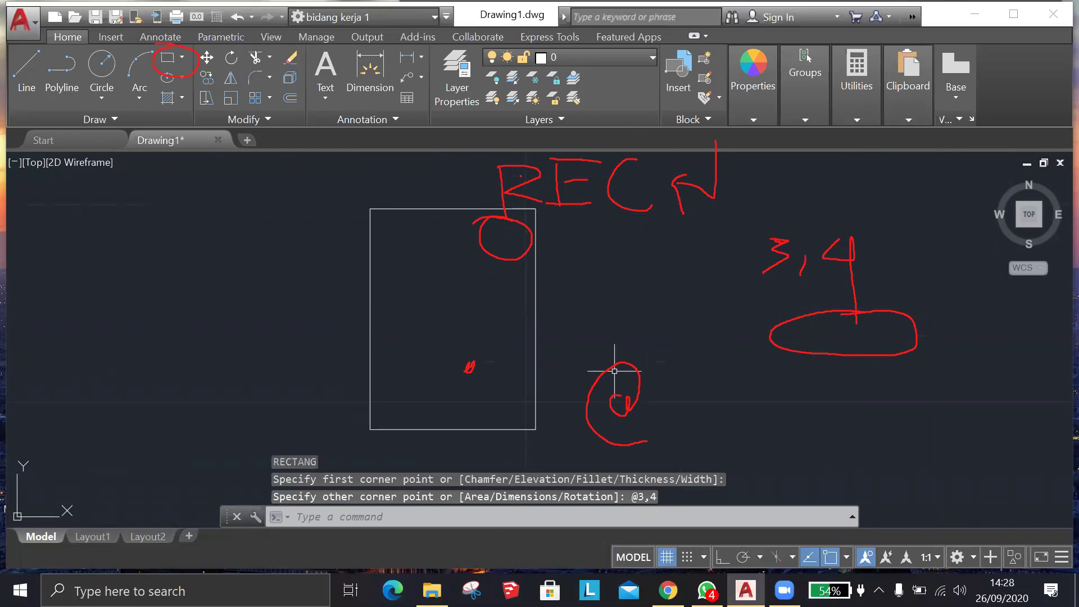
key("Escape")
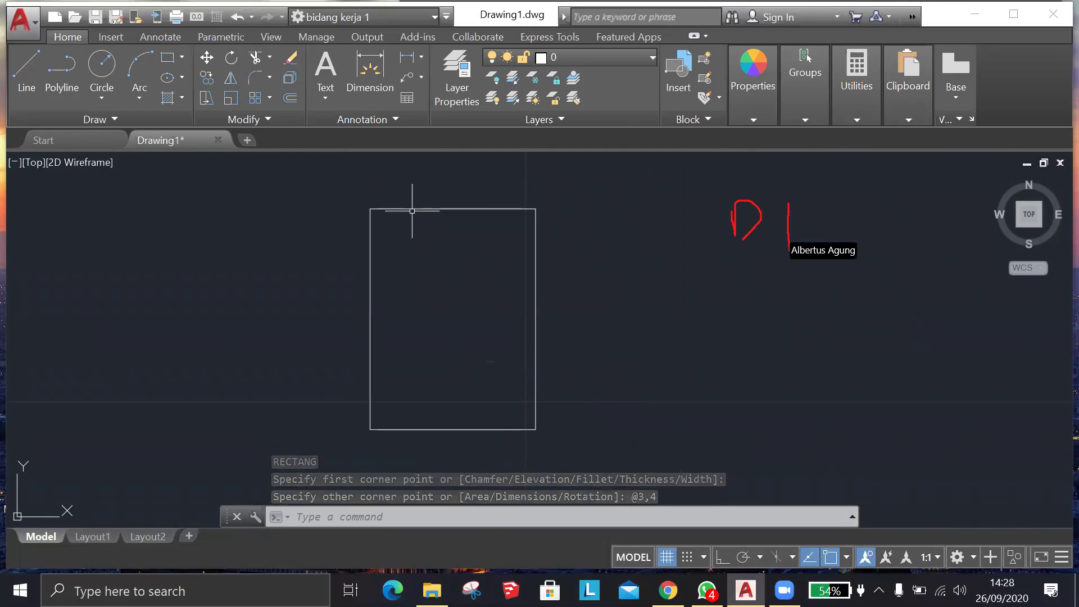
Add a horizontal dimension of 3 above the rectangle's top edge.
type("dDI")
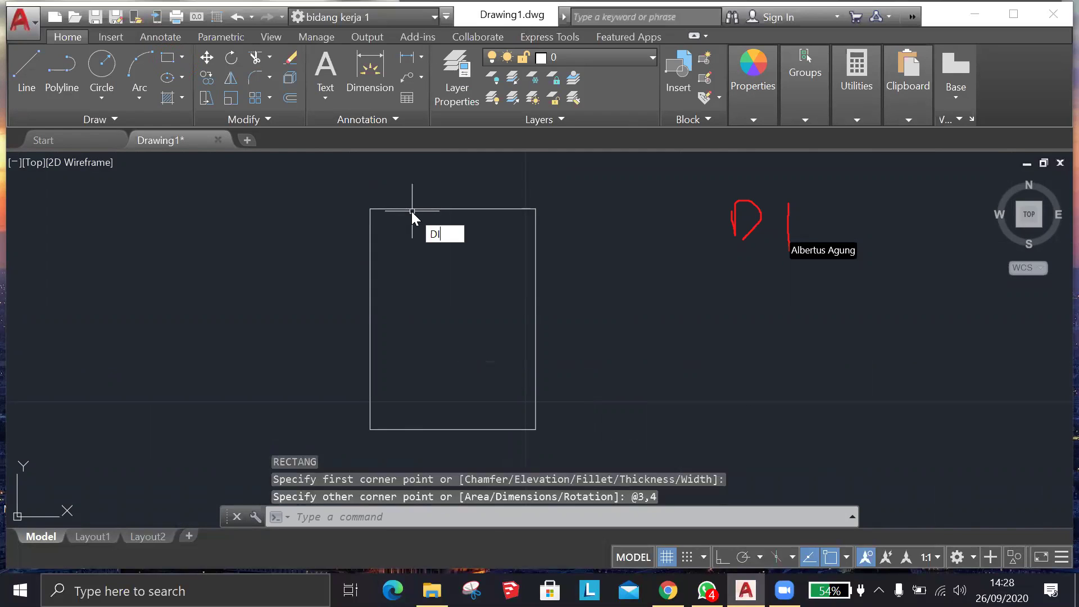
key("Return")
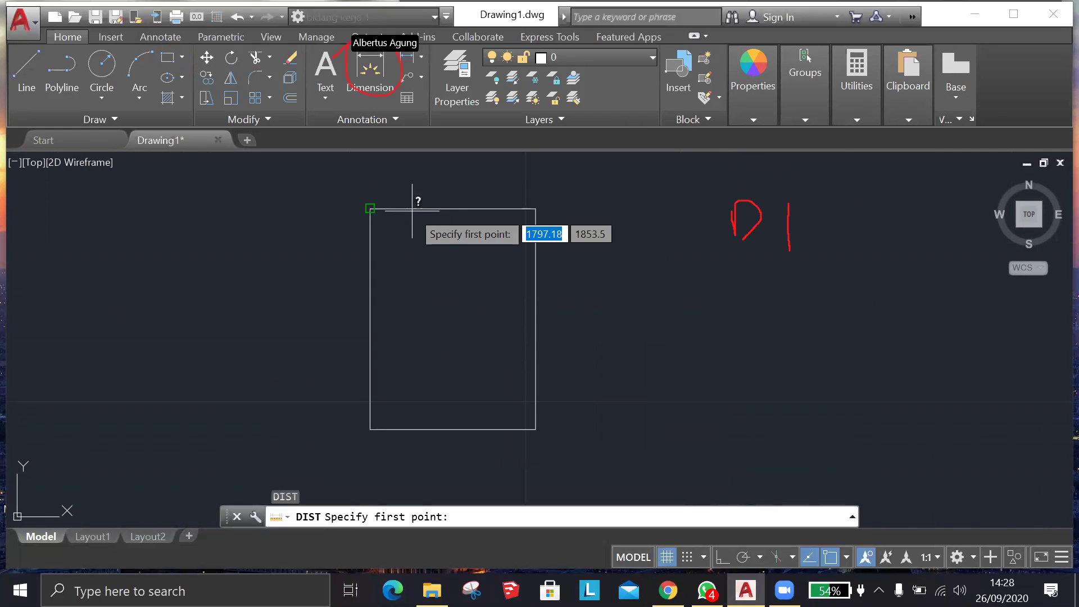
left_click(373, 90)
left_click(370, 208)
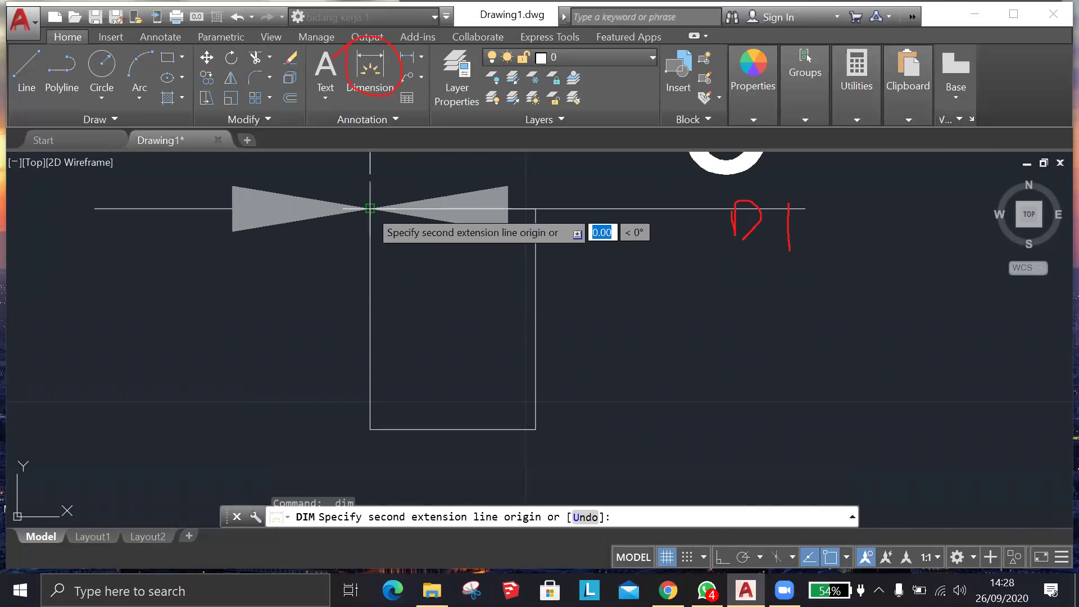
scroll(548, 210, "down", 8)
scroll(548, 210, "up", 2)
scroll(547, 210, "up", 2)
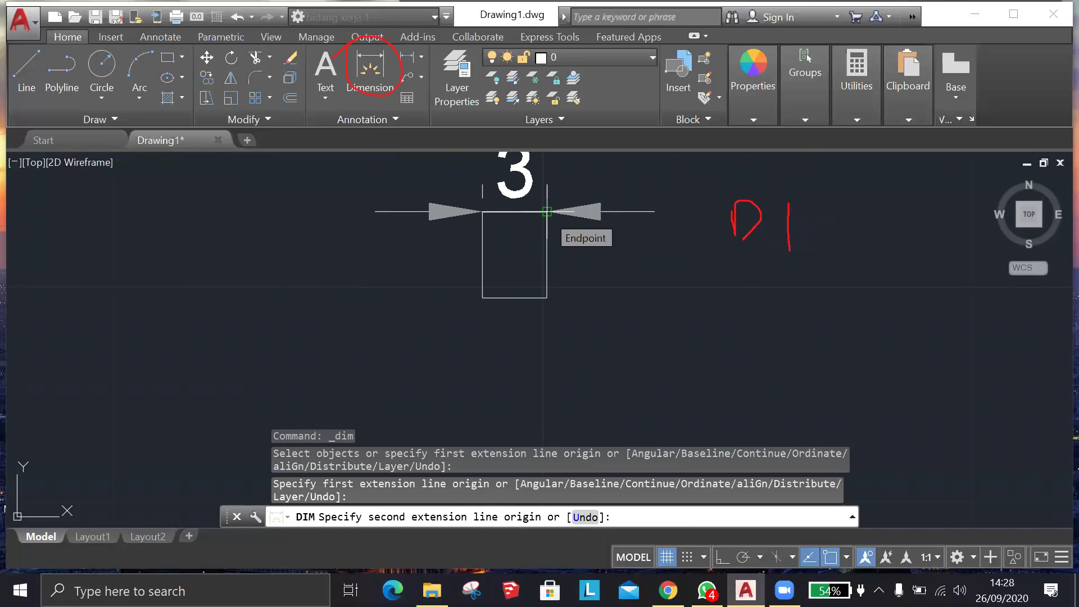
left_click(547, 211)
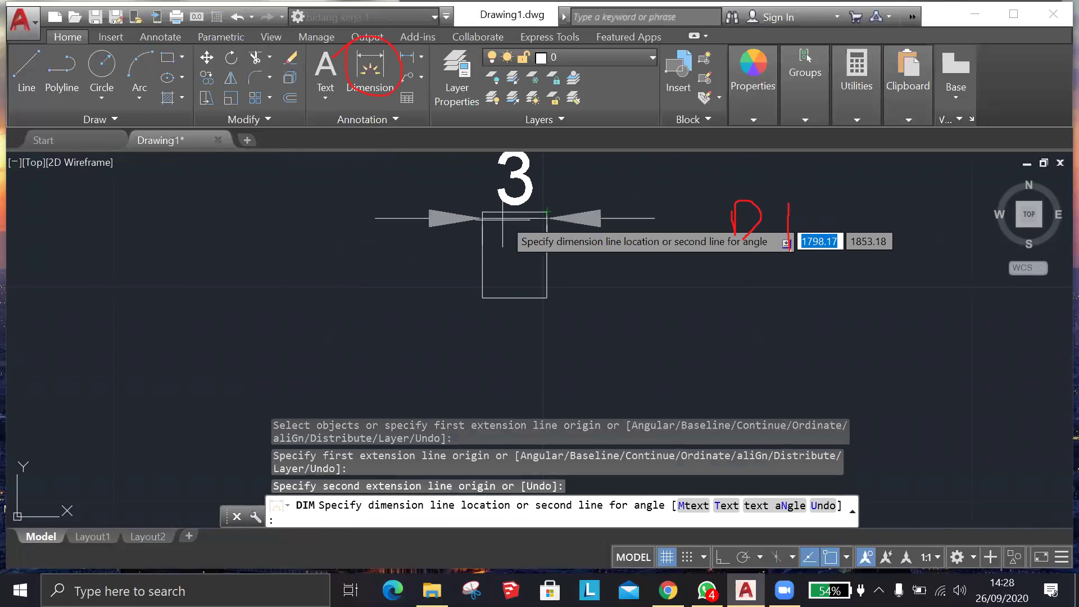
left_click(521, 188)
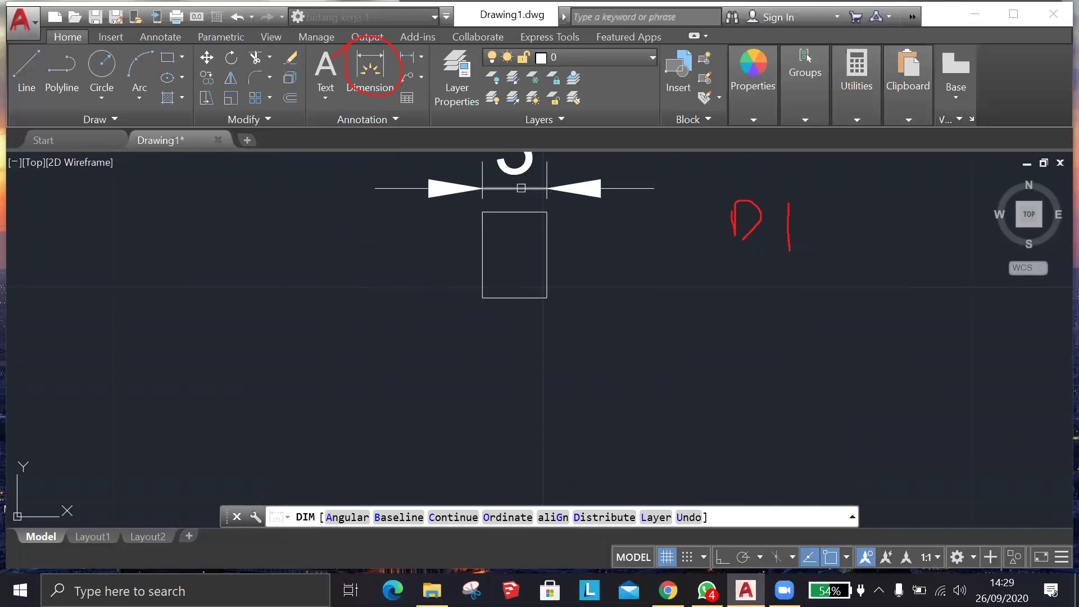
Add a vertical dimension of 4 on the rectangle's left side.
middle_click(509, 237)
middle_click(509, 237)
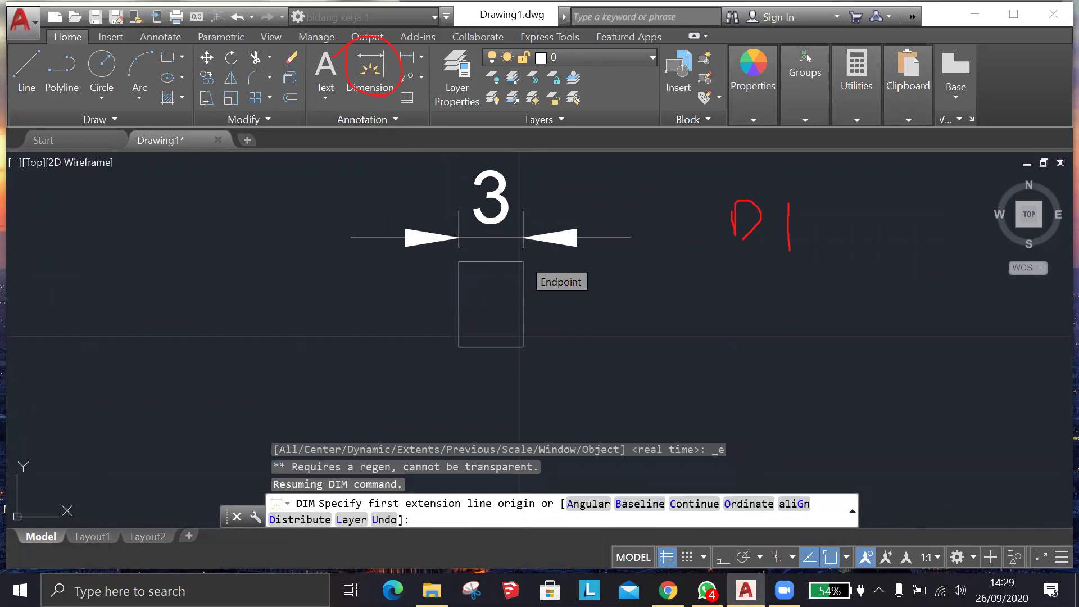
left_click(523, 262)
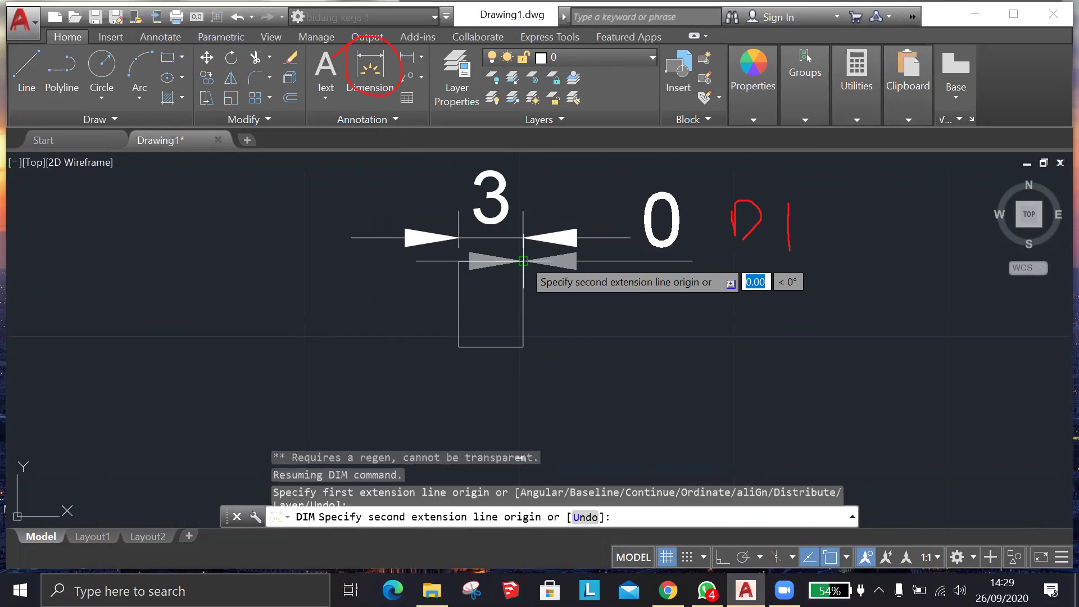
left_click(523, 346)
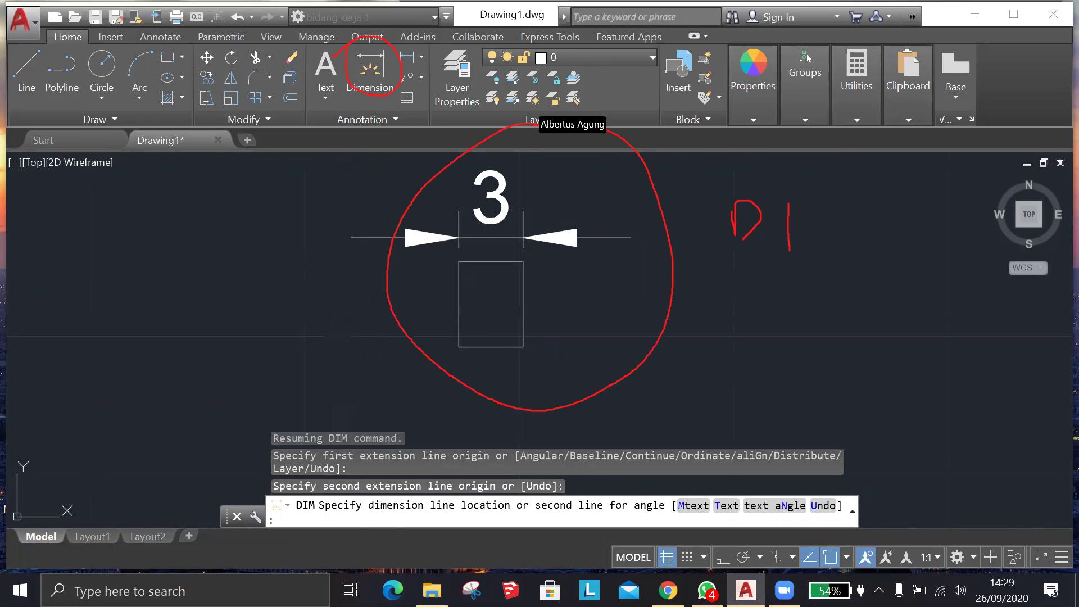
left_click(331, 346)
scroll(557, 318, "down", 2)
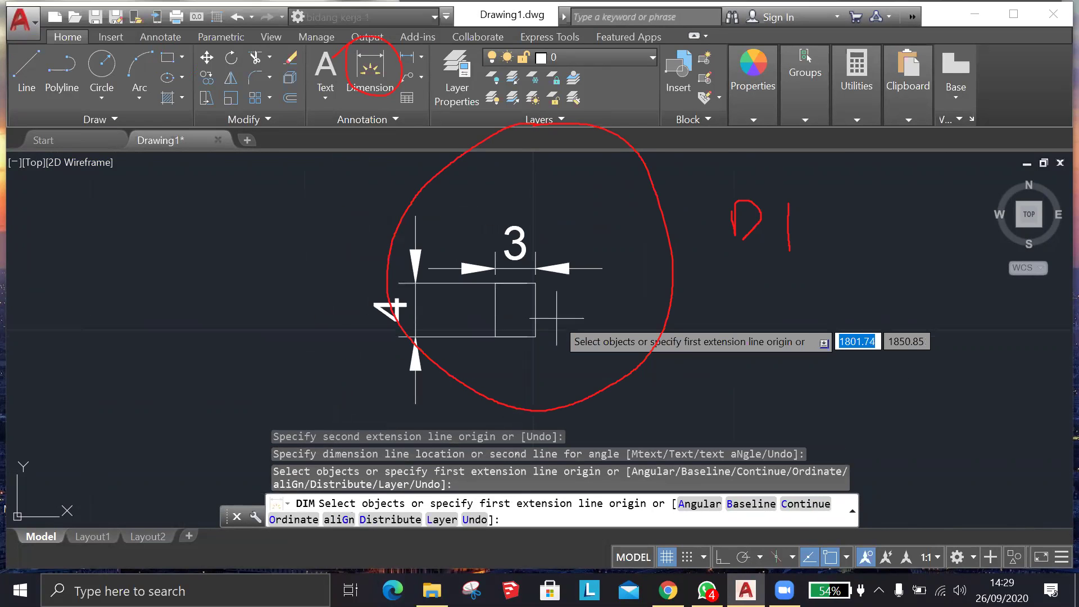
scroll(556, 318, "up", 2)
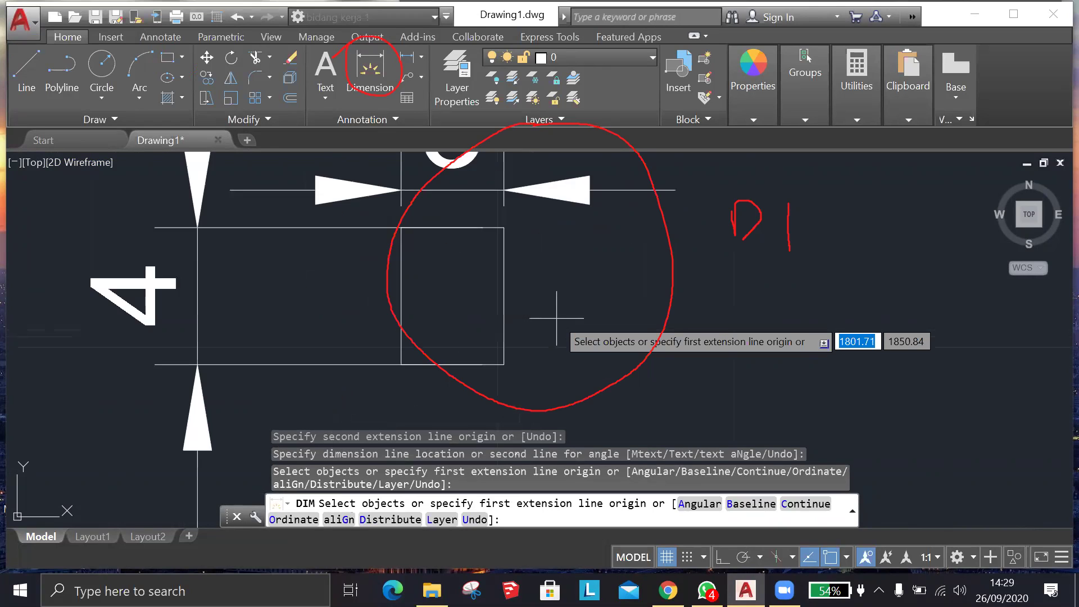
key("Return")
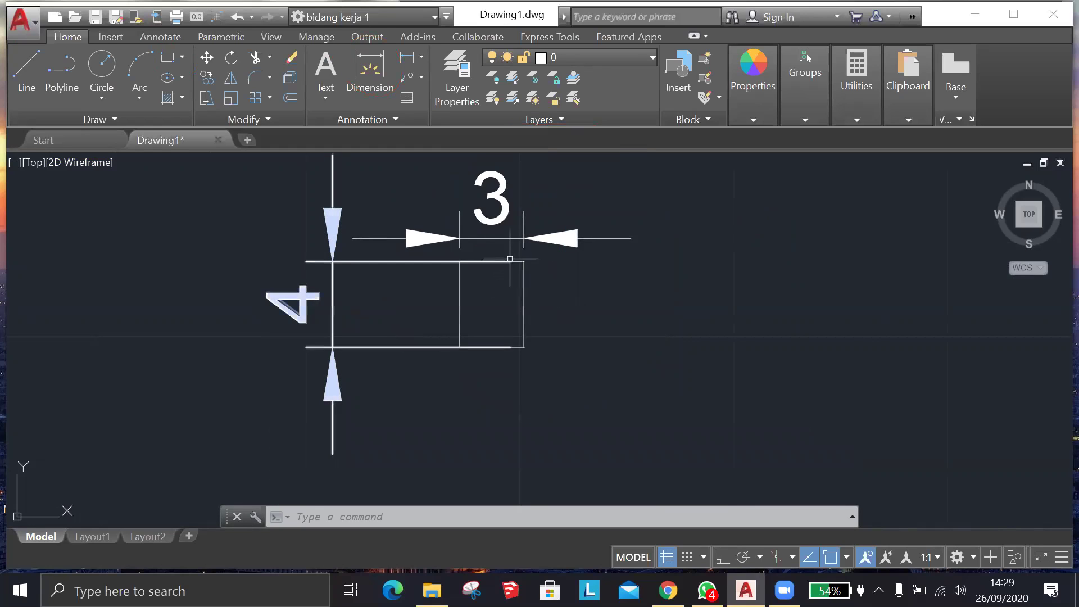
Select the rectangle and the vertical 4 dimension and show their shared properties.
left_click(526, 290)
mouse_move(525, 346)
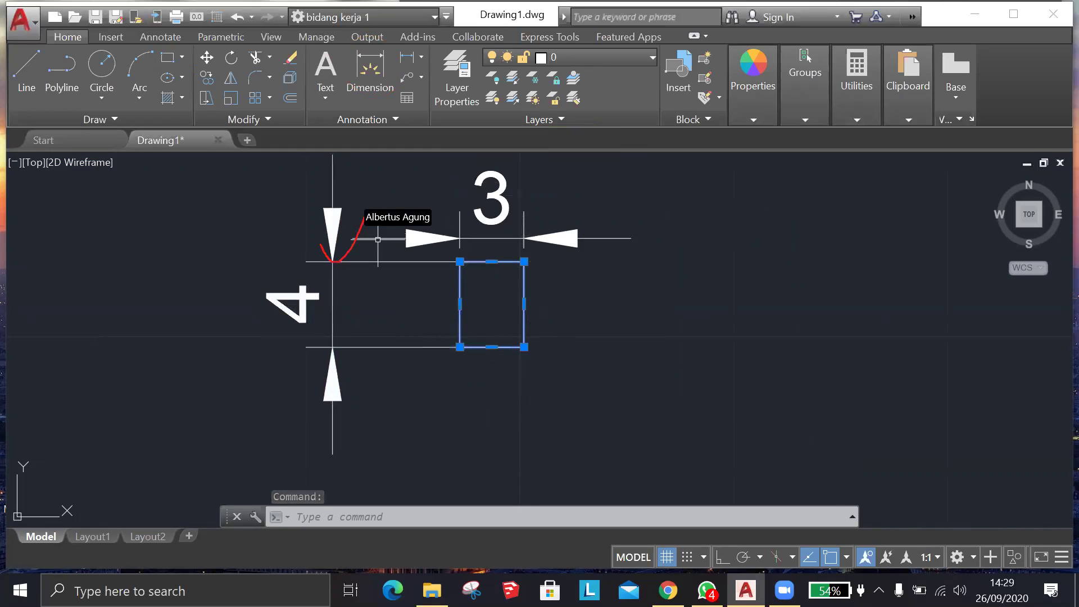
left_click(326, 278)
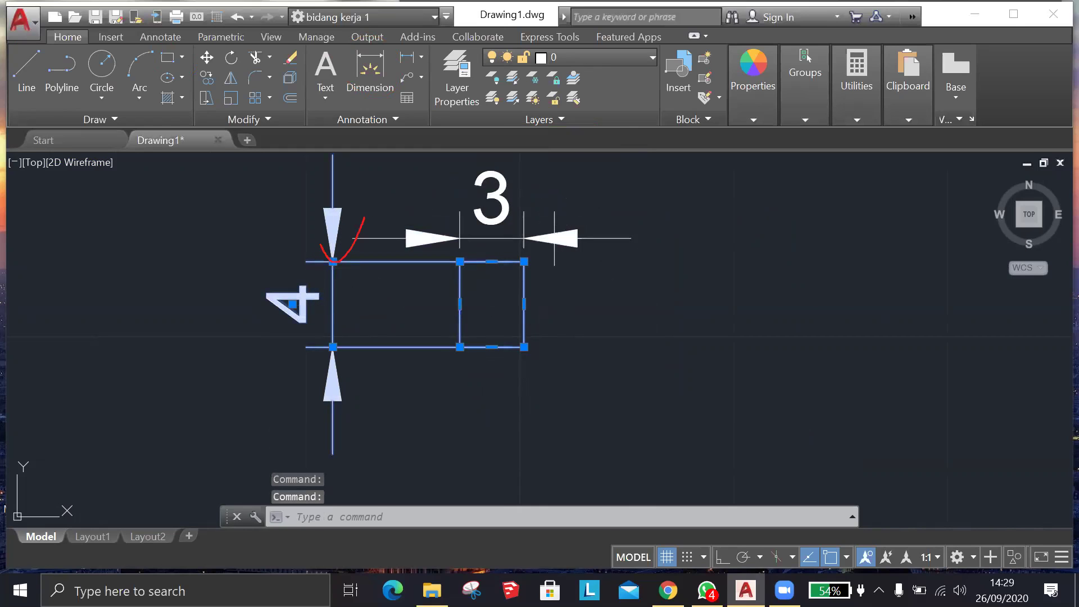
left_click(554, 237)
left_click(577, 308)
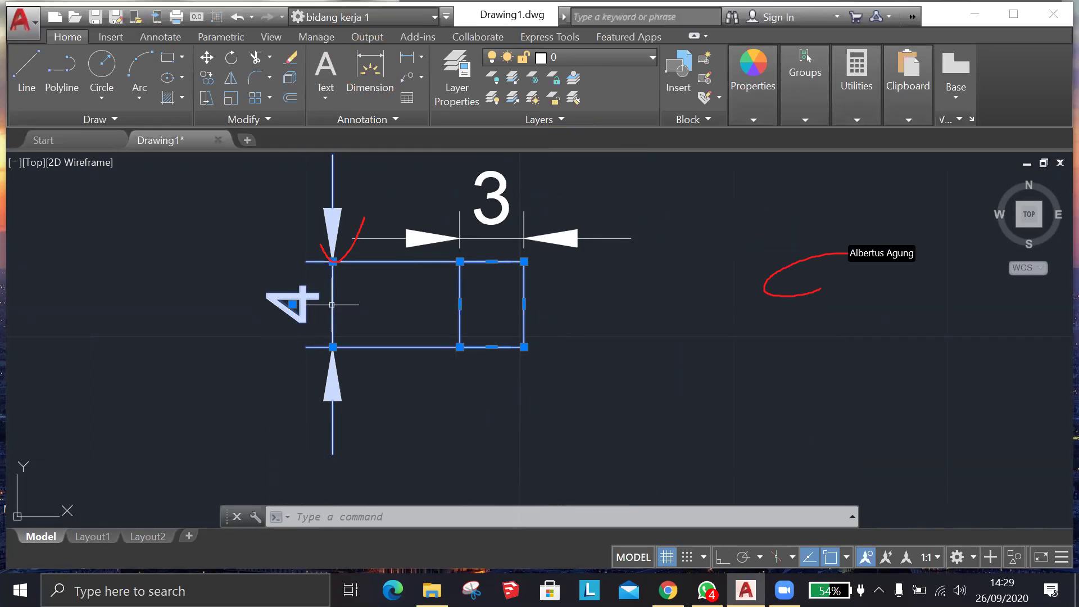
key("ctrl+1")
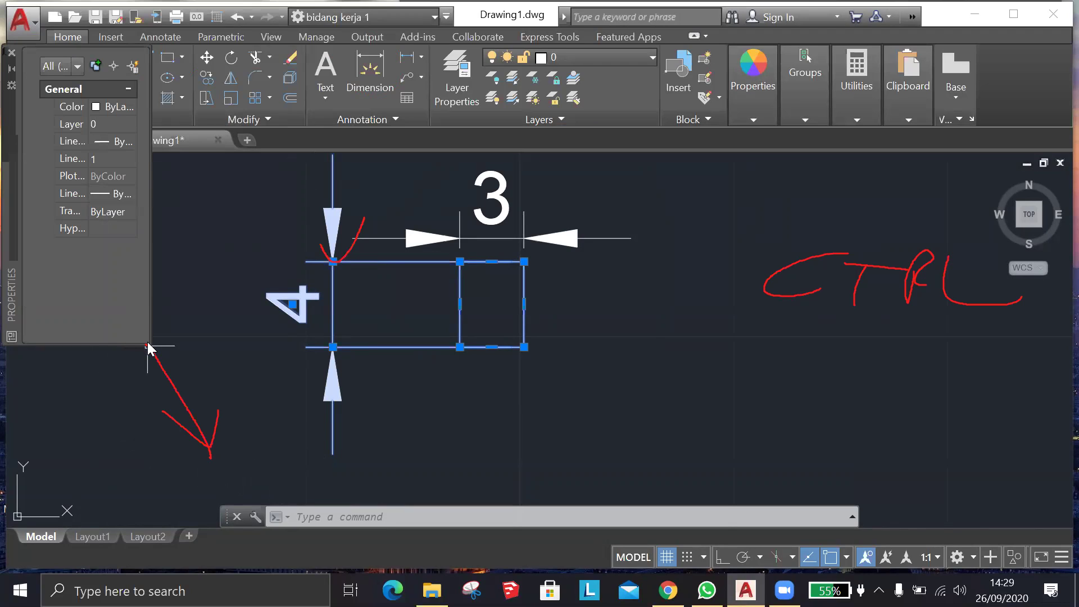
Enlarge the Properties palette and select only the vertical 4 dimension.
left_click_drag(148, 344, 320, 509)
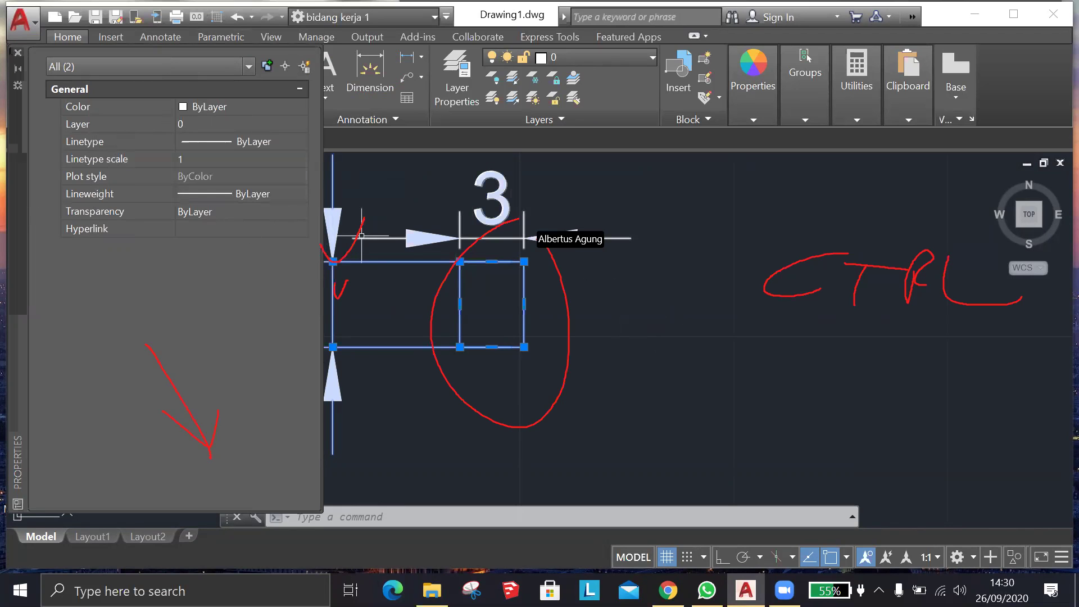
key("ctrl+1")
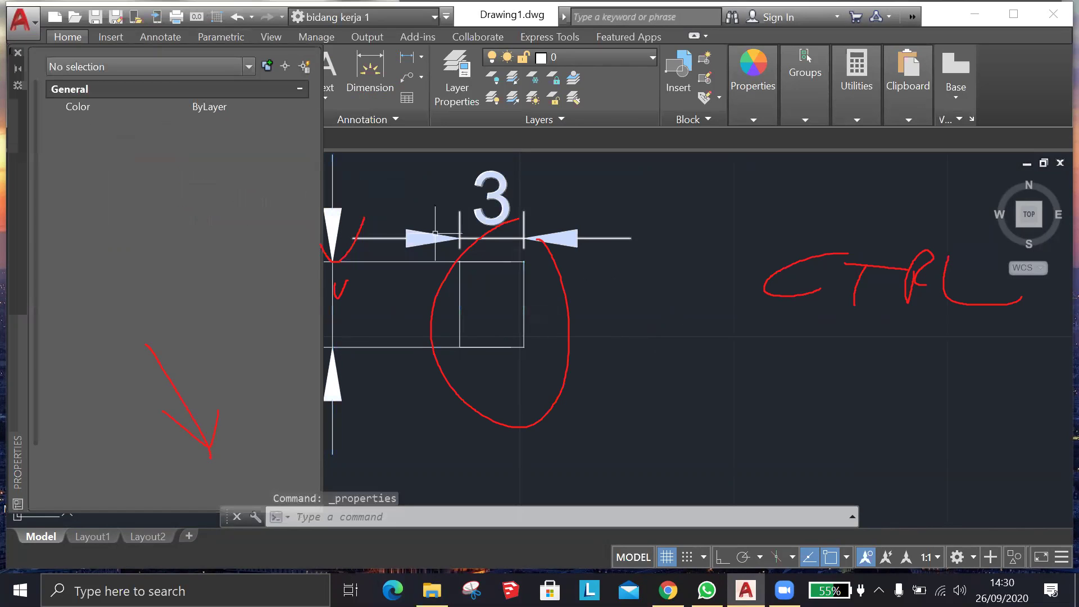
key("Escape")
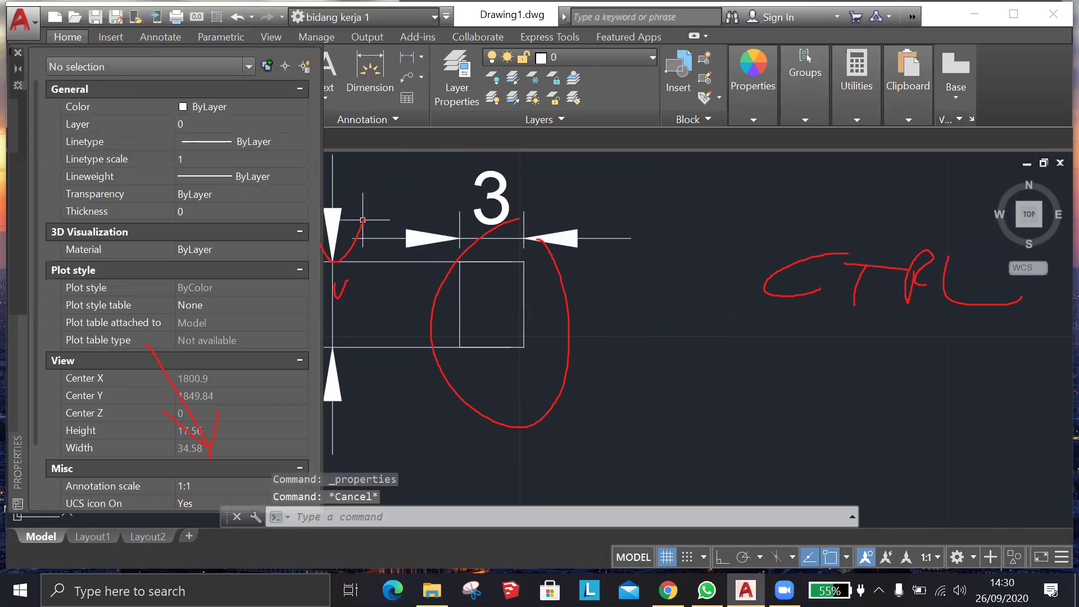
left_click(336, 220)
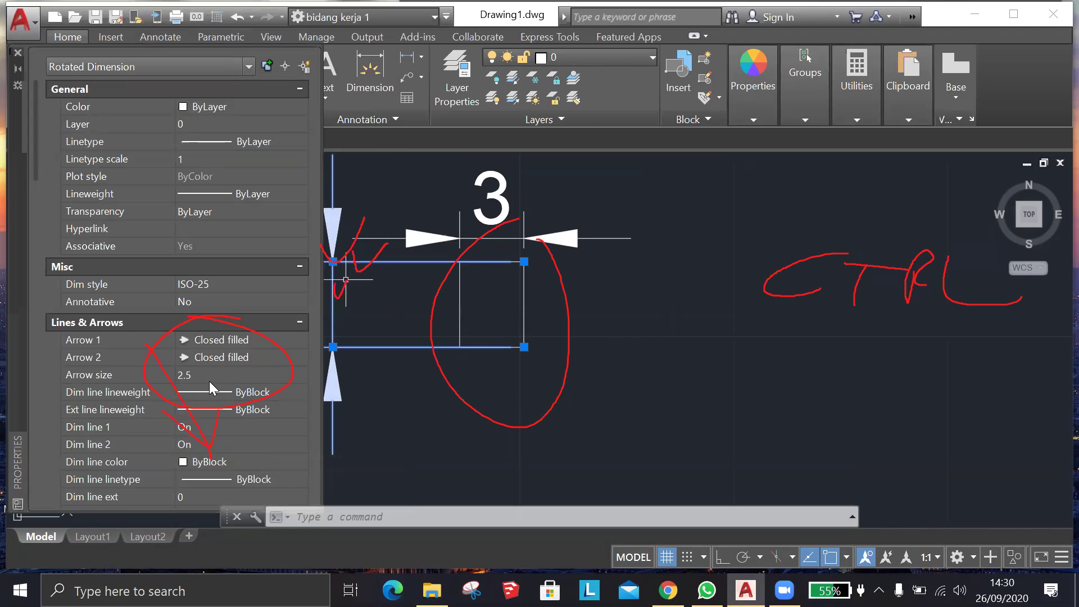
Give the vertical dimension arrow size 1 and Architectural tick arrowheads at both ends.
left_click(250, 371)
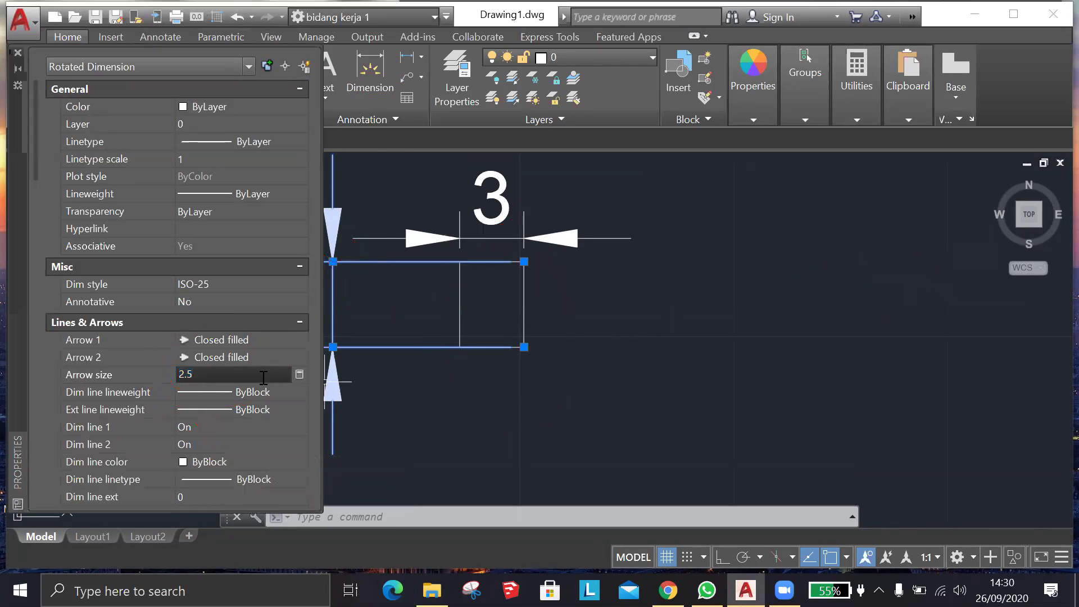
left_click(300, 374)
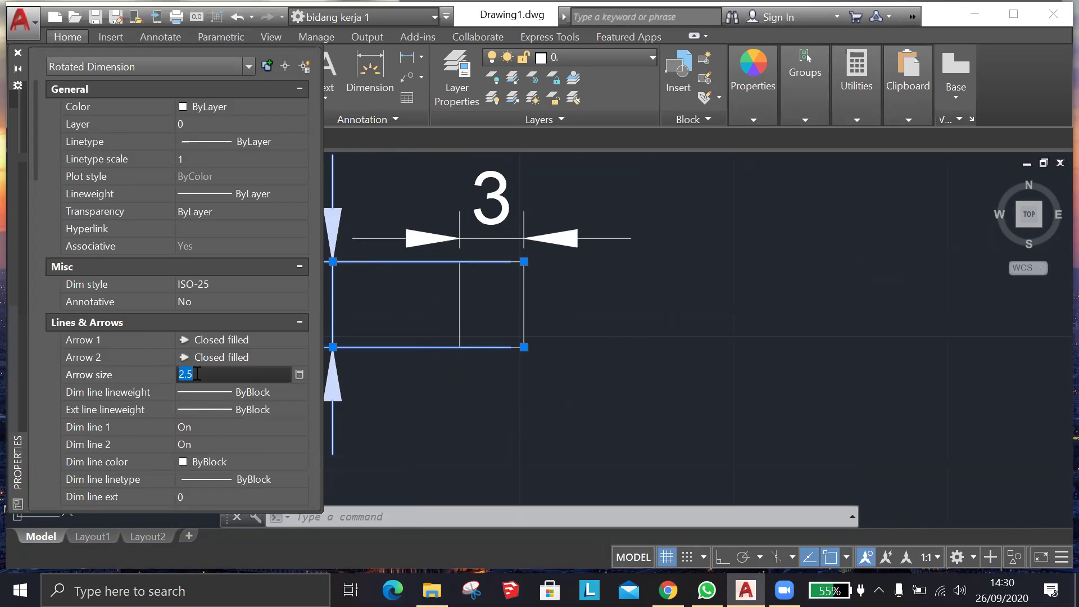
type("1")
left_click(297, 340)
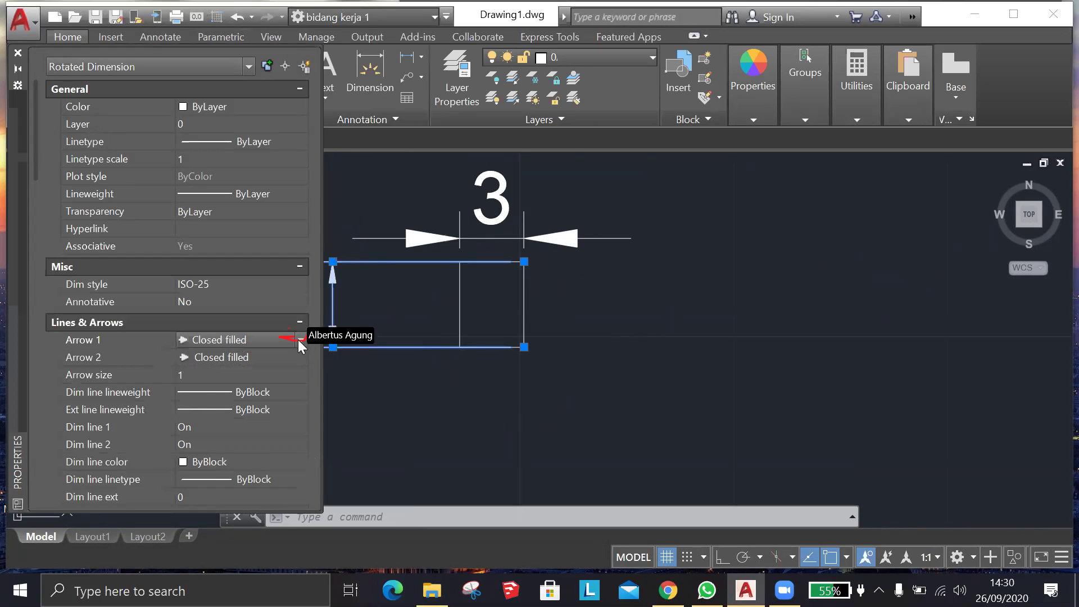
left_click(299, 338)
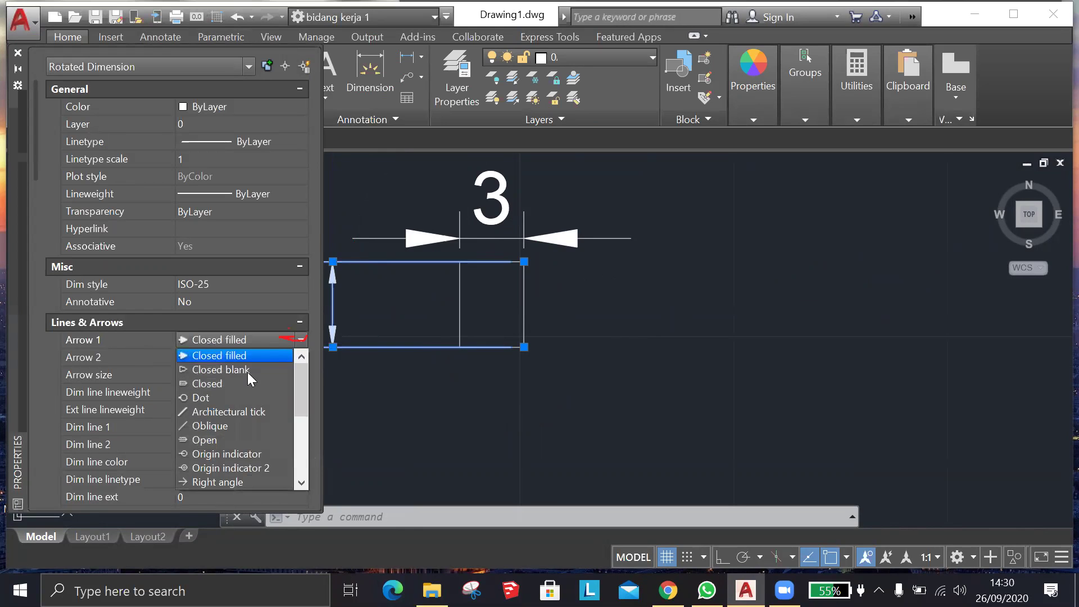
left_click(229, 411)
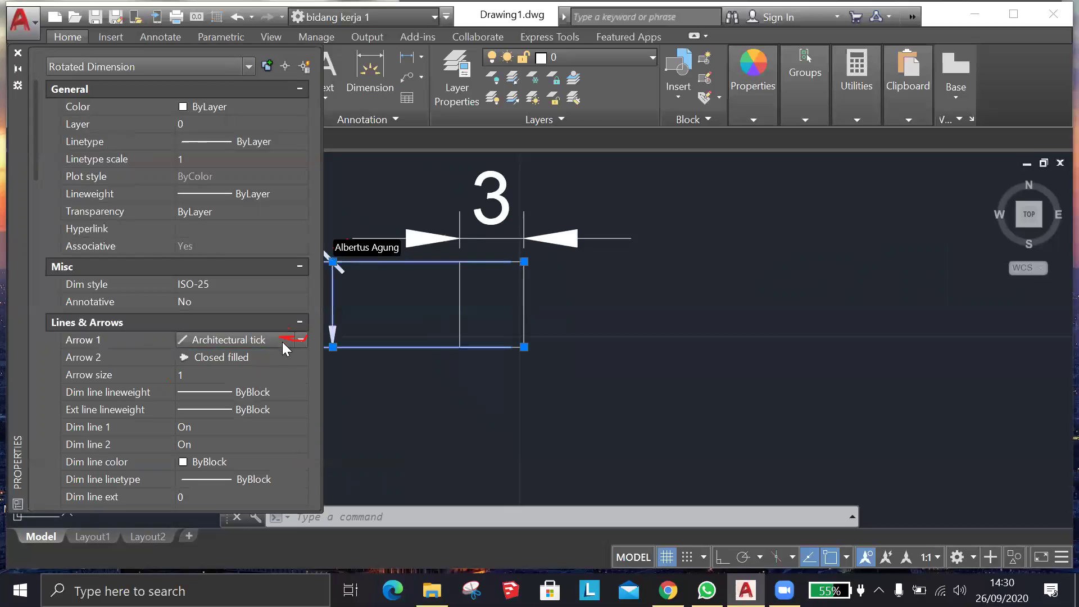
left_click(274, 356)
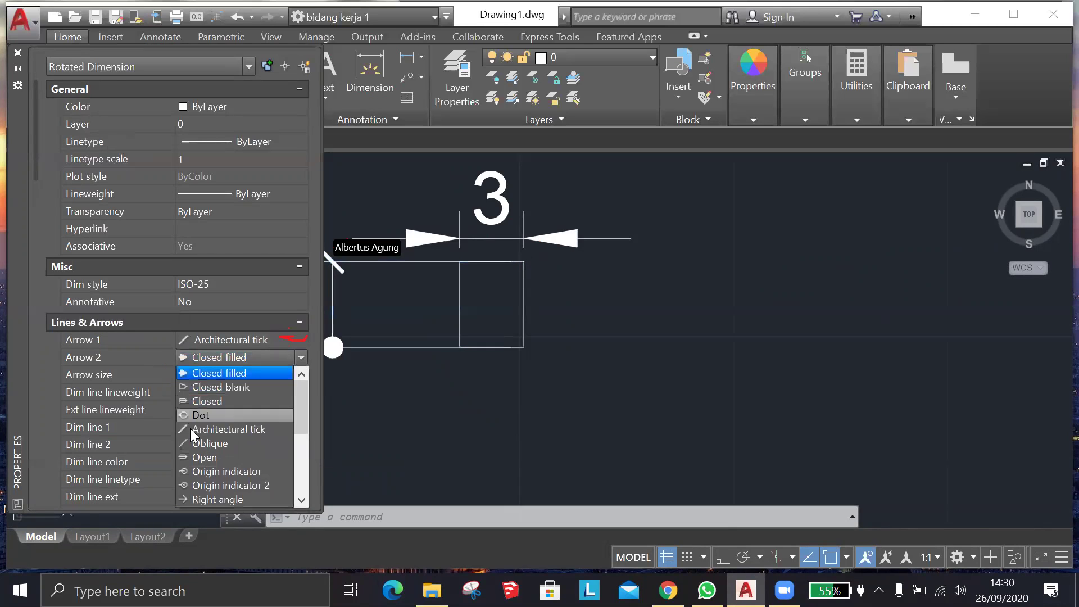
left_click(192, 427)
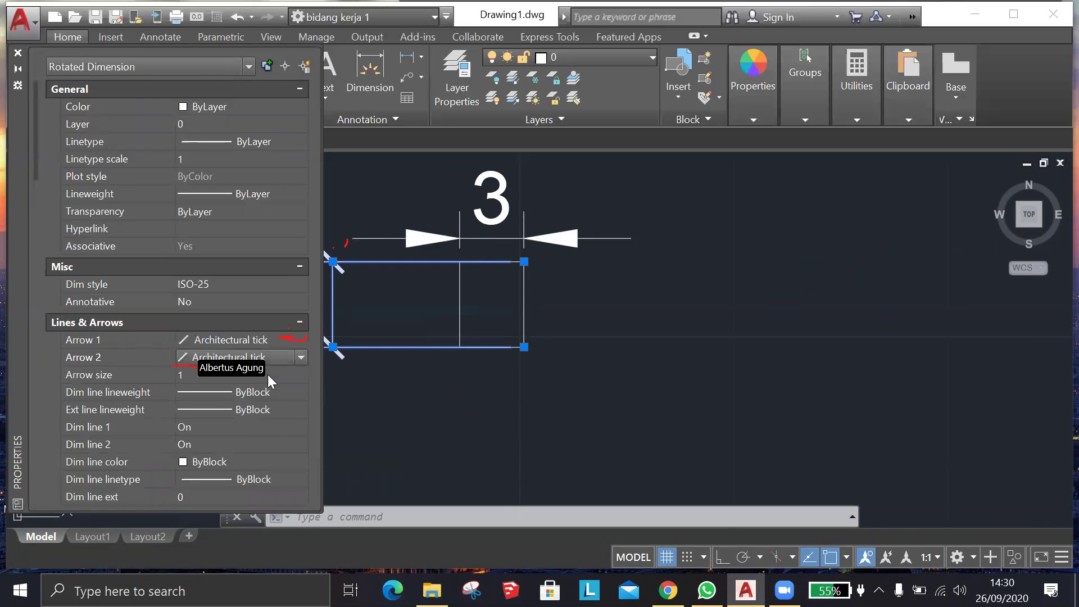
left_click(196, 374)
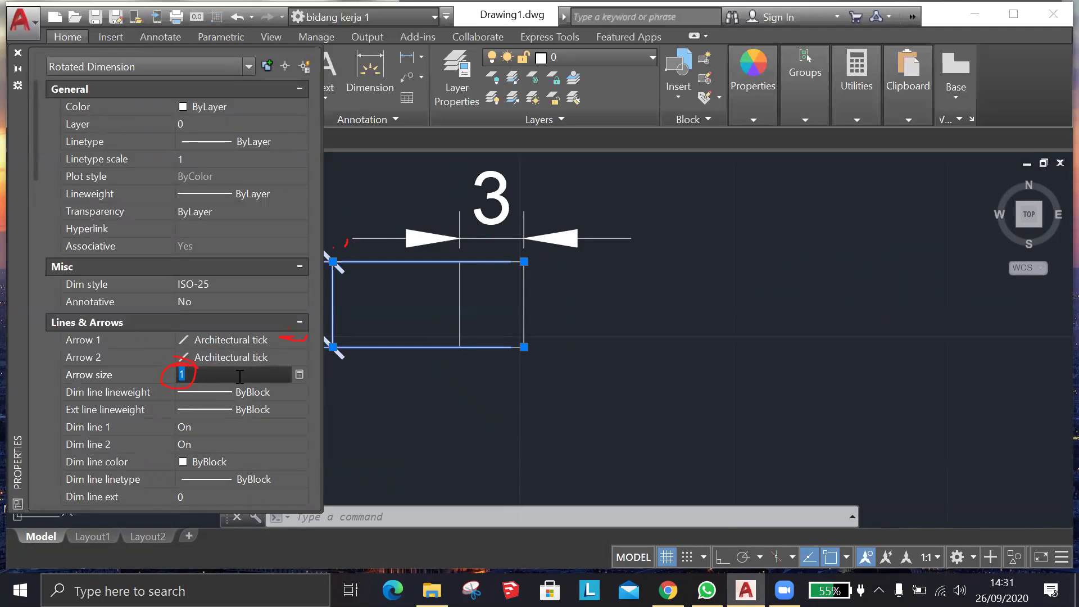
type("0")
key("Return")
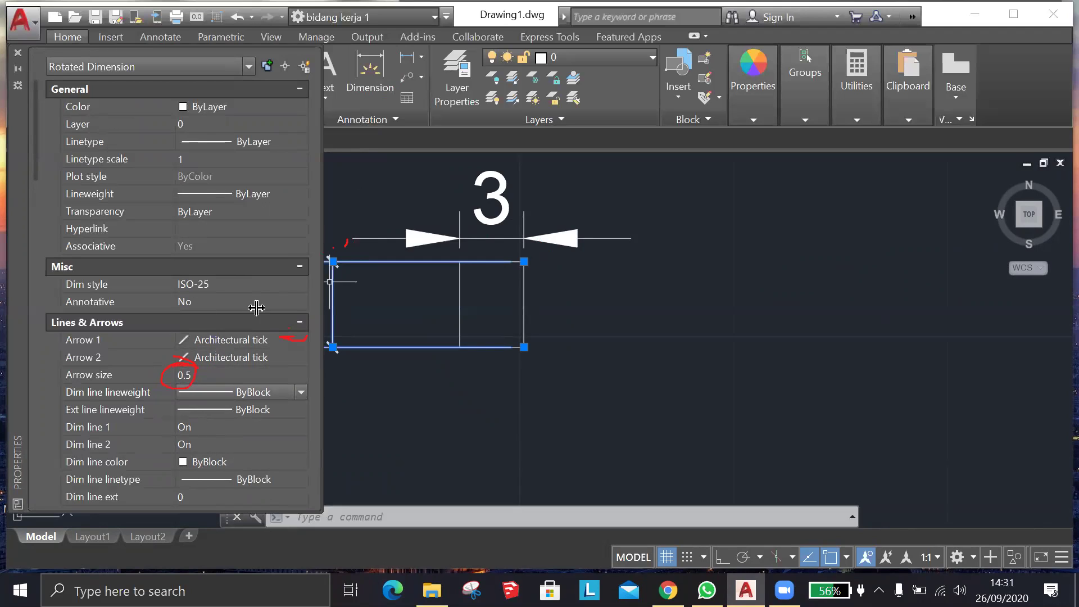
scroll(300, 268, "down", 3)
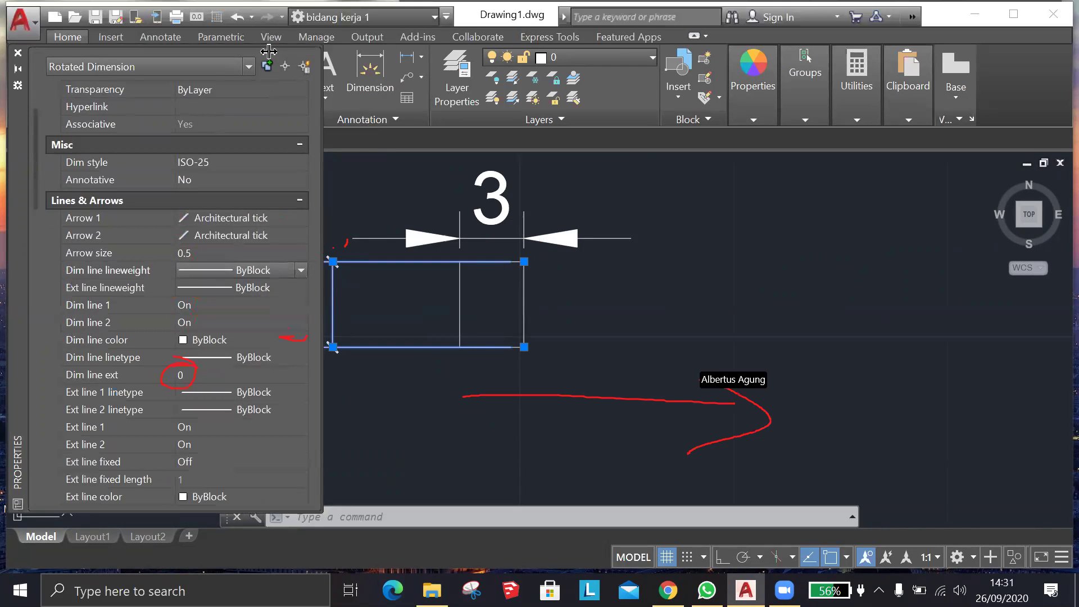
middle_click_drag(418, 395, 598, 386)
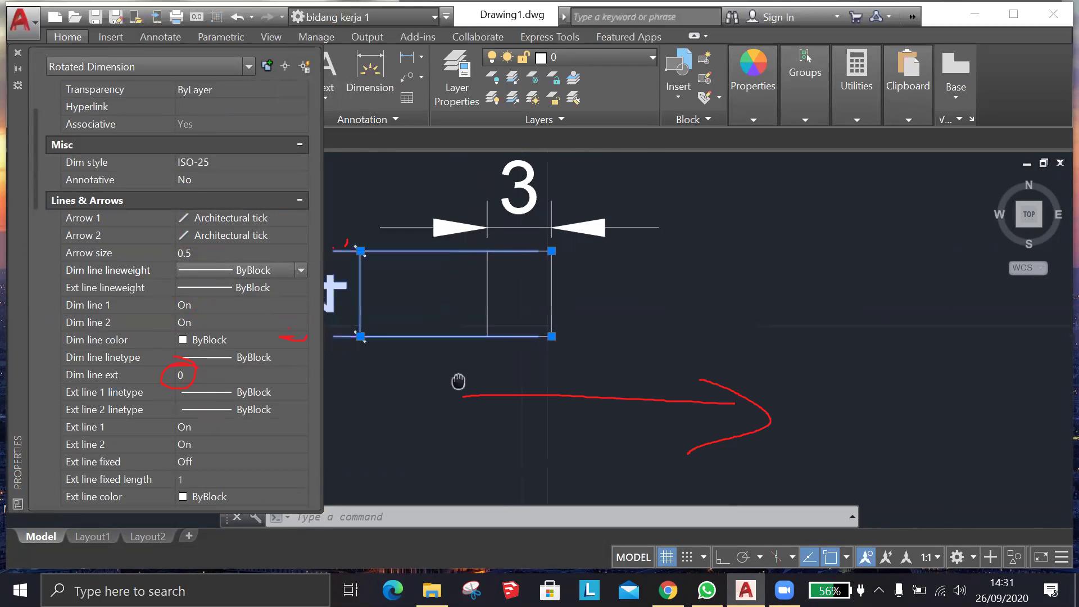
middle_click(598, 386)
middle_click(598, 386)
scroll(622, 356, "up", 5)
scroll(621, 356, "down", 1)
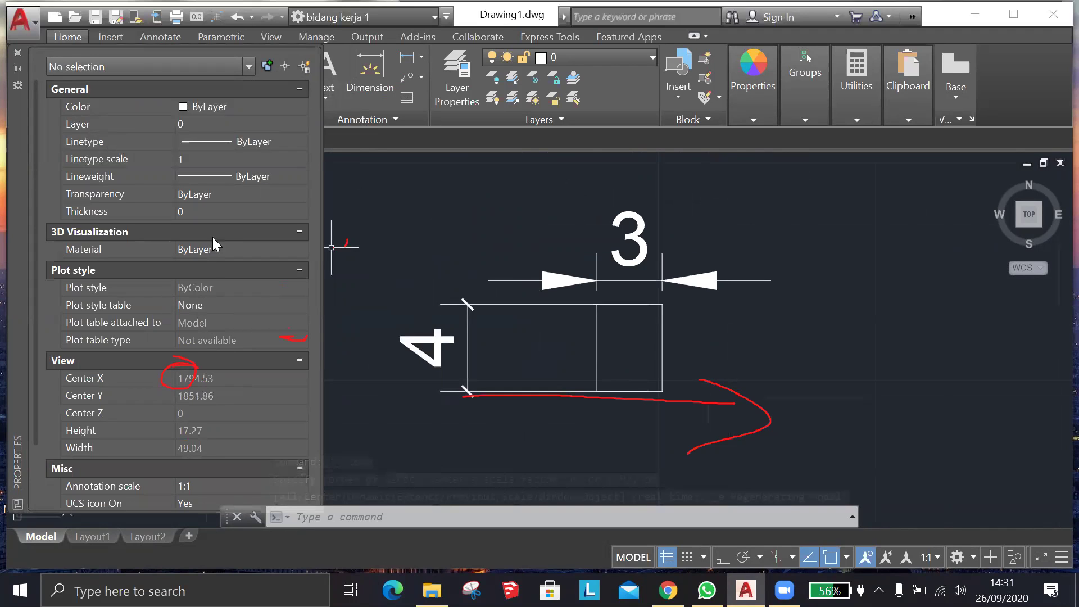
Set the vertical 4 dimension's text height to 0.5.
left_click(467, 323)
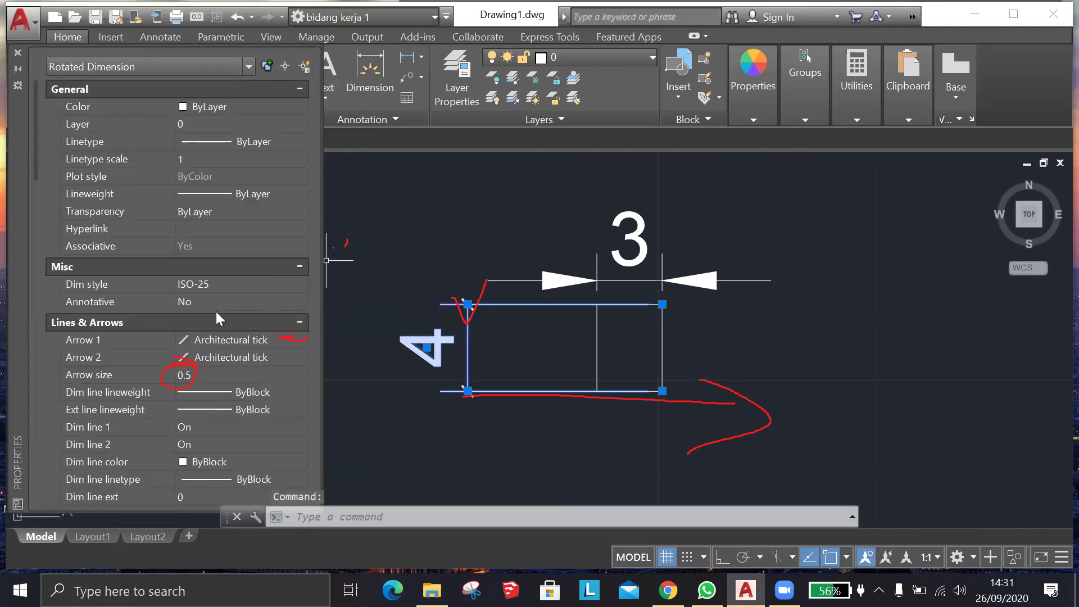
scroll(209, 347, "down", 3)
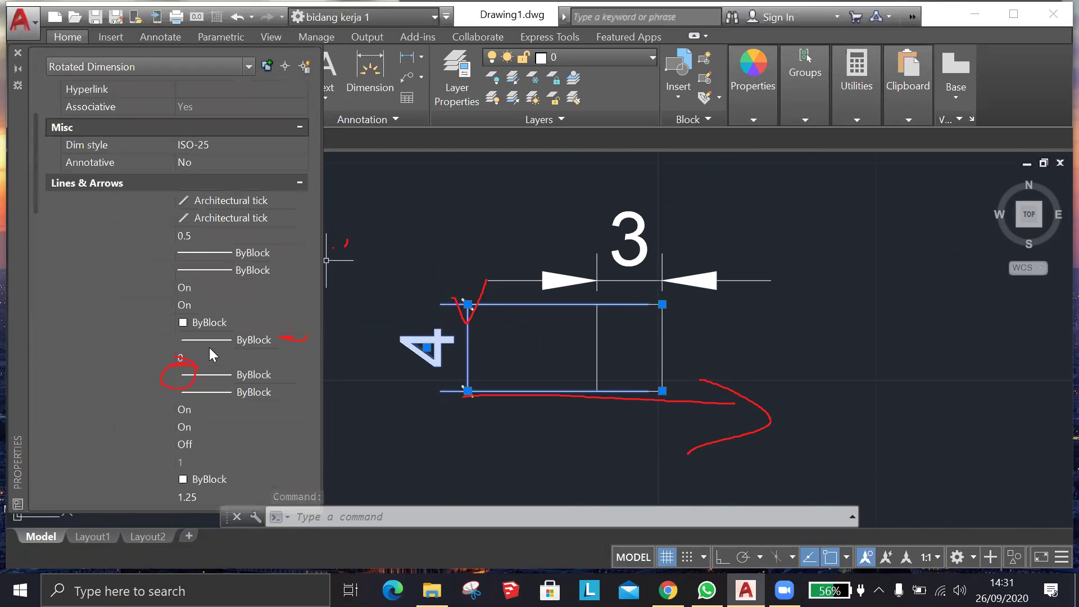
scroll(209, 347, "down", 2)
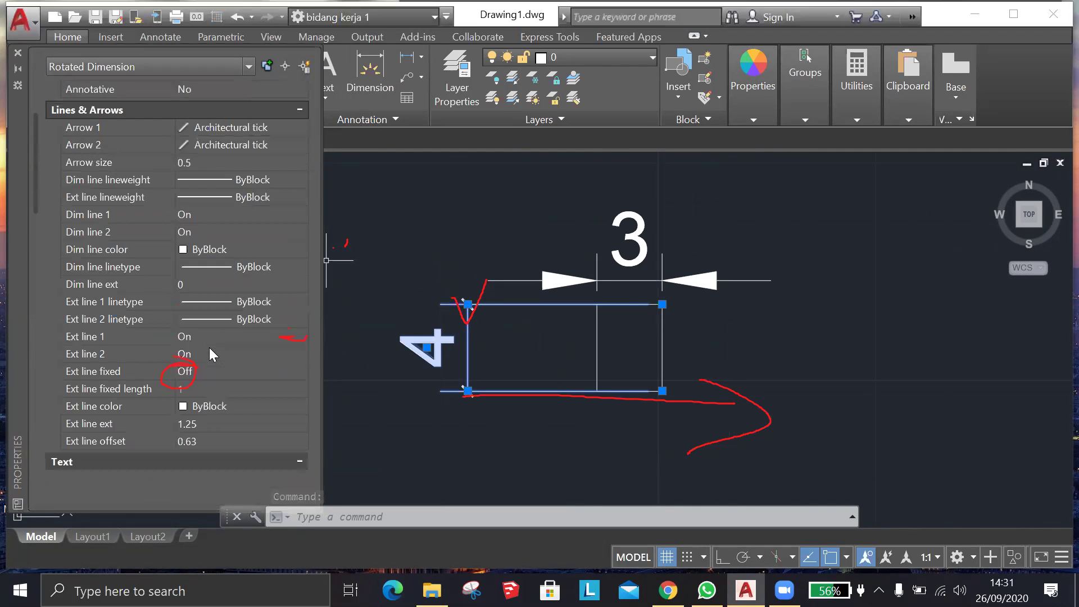
scroll(209, 337, "down", 10)
scroll(202, 270, "up", 2)
scroll(196, 209, "up", 2)
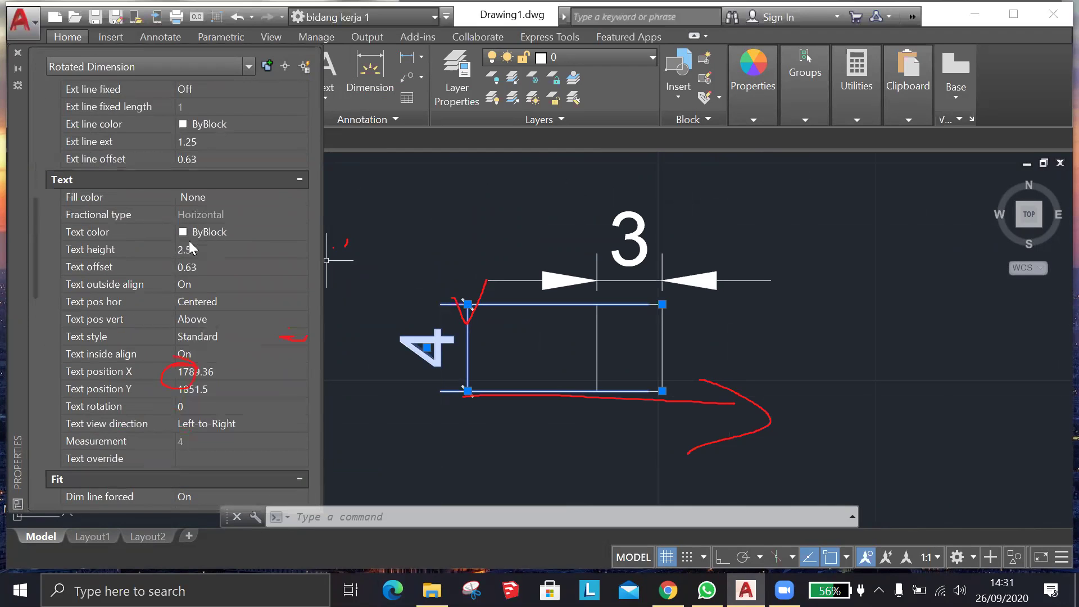
left_click(197, 249)
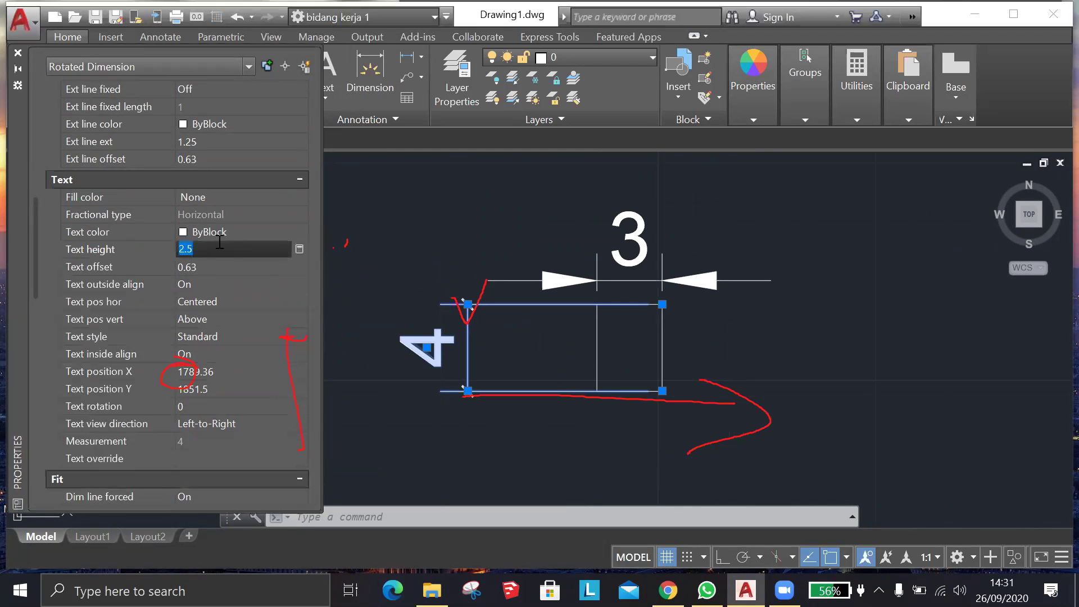
type("0.5")
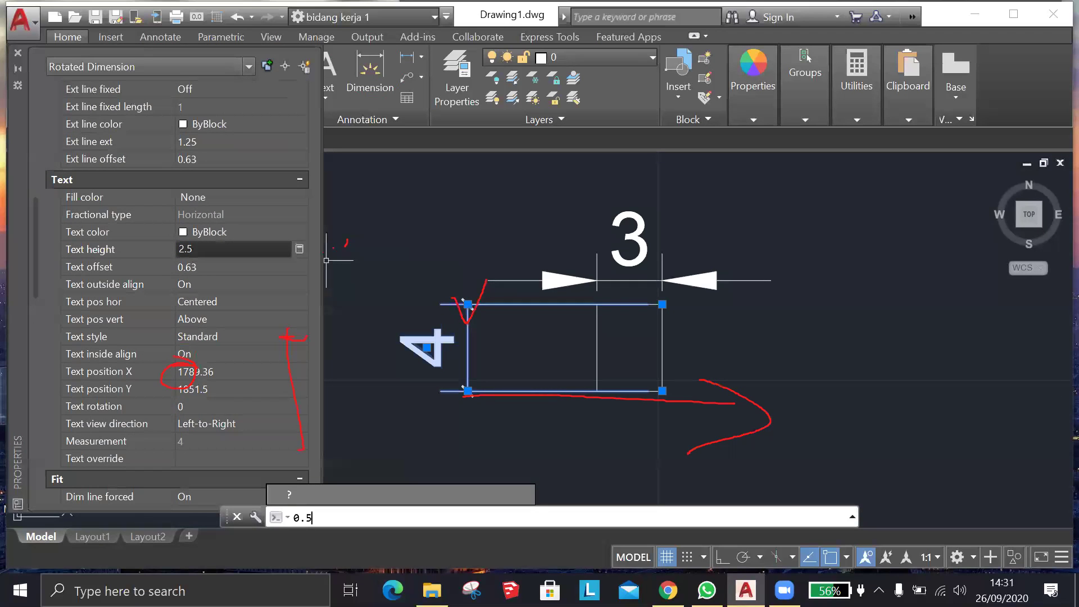
left_click(185, 249)
type("0.5")
key("Tab")
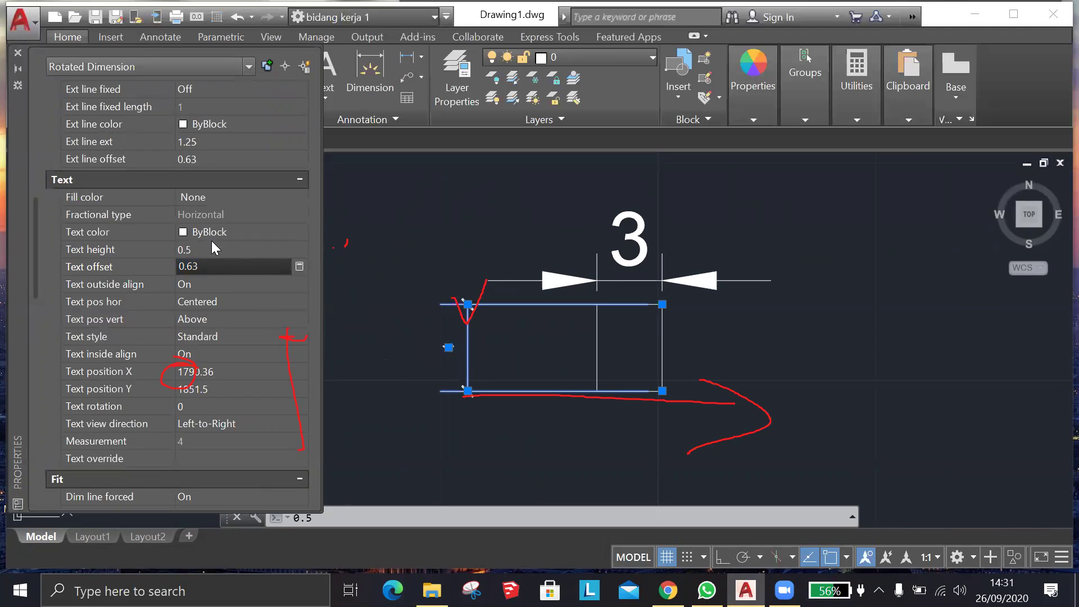
Set the dimension's text offset to 0.5, keeping text outside align On.
double_click(208, 266)
type("0.5")
key("Return")
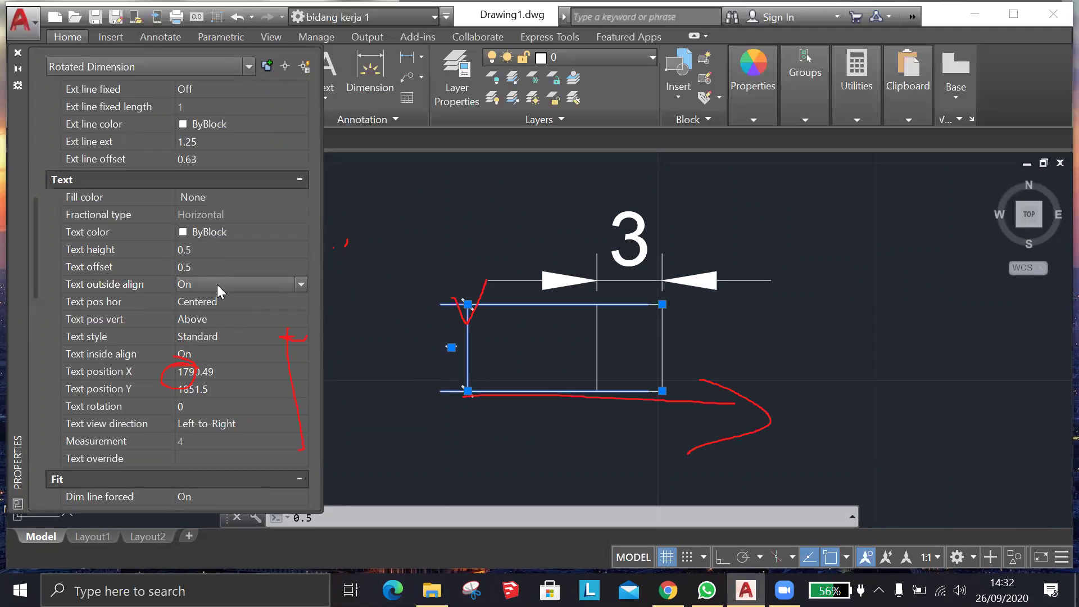
left_click(217, 284)
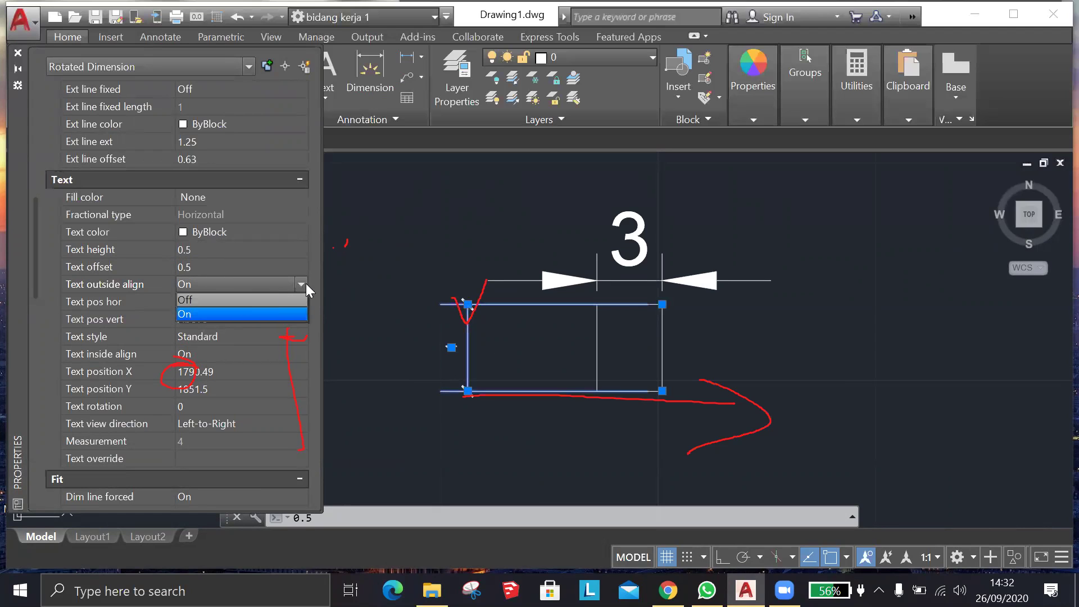
left_click(227, 284)
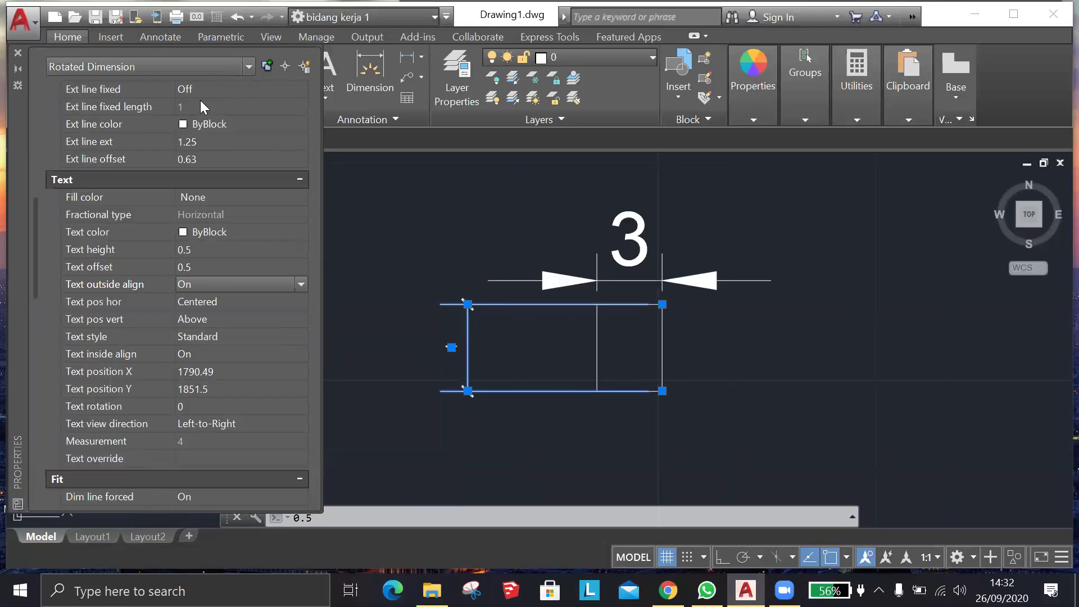
Start an Xbox Game Bar screen recording and close AutoCAD's Properties palette.
key("super+g")
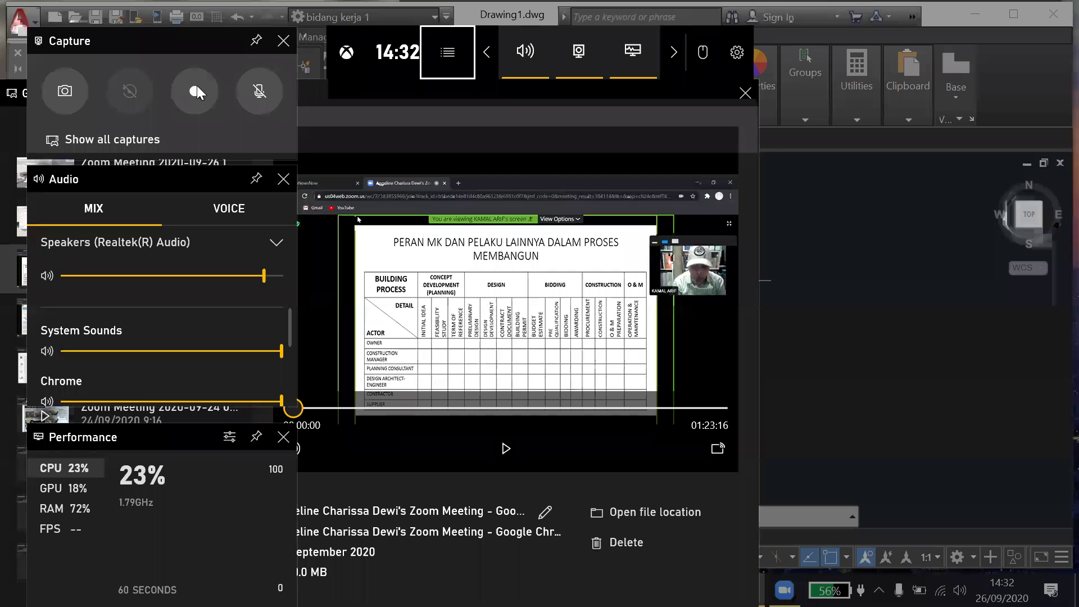
left_click(195, 91)
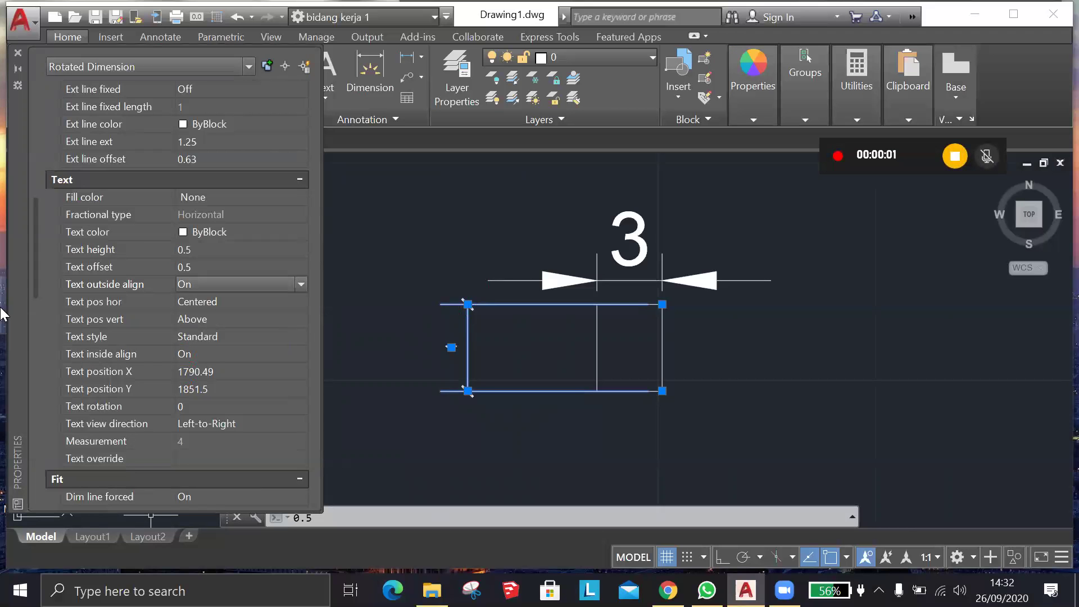
type("m")
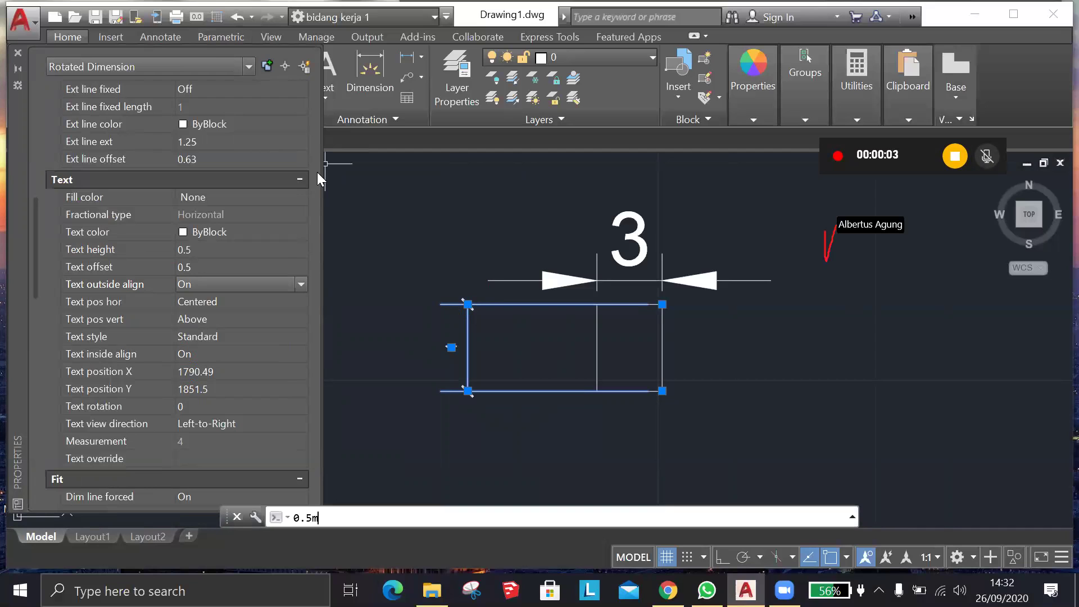
type("a")
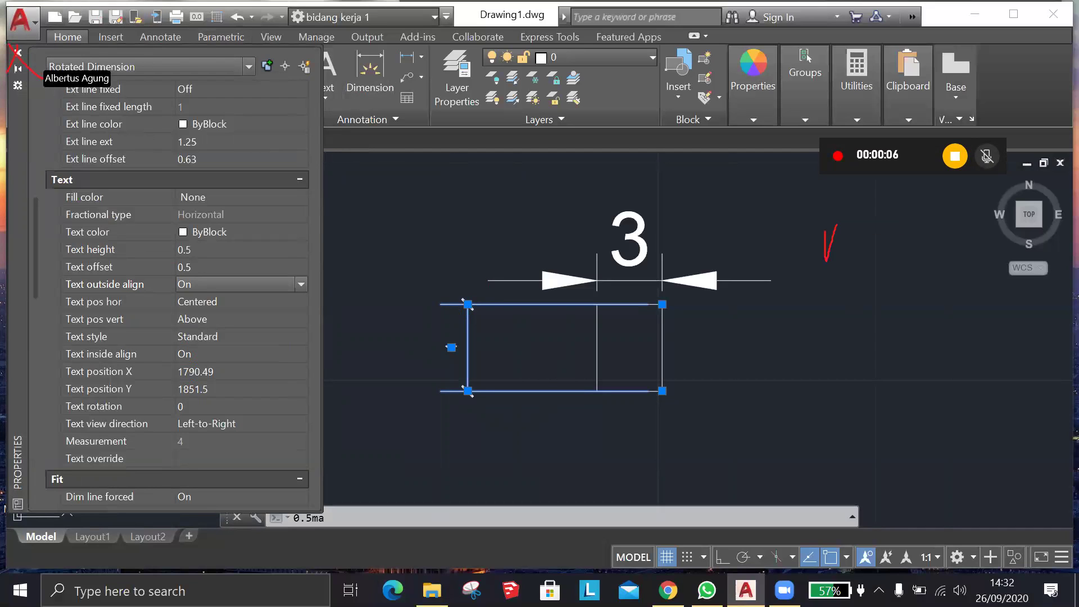
left_click(18, 53)
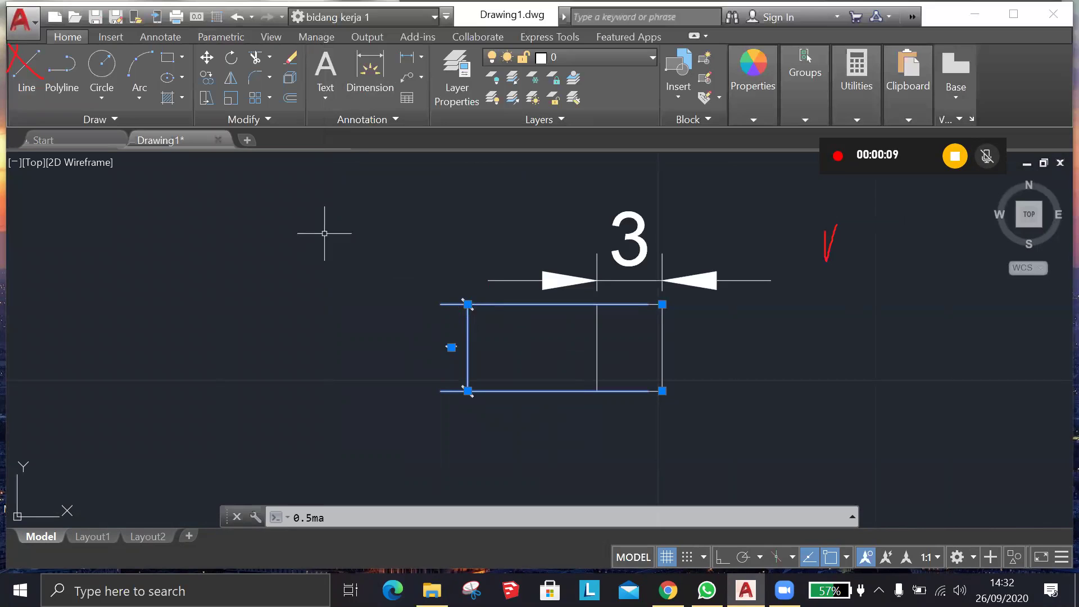
Begin matching properties from the 4 dimension, then cancel that first attempt.
key("Escape")
key("Escape")
key("Escape")
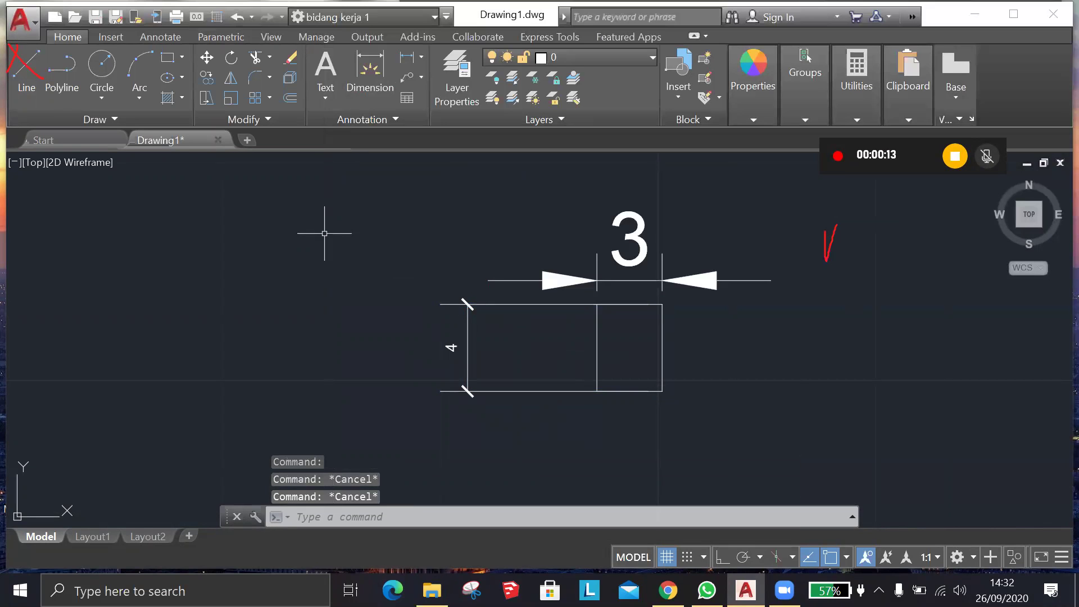
type("ma")
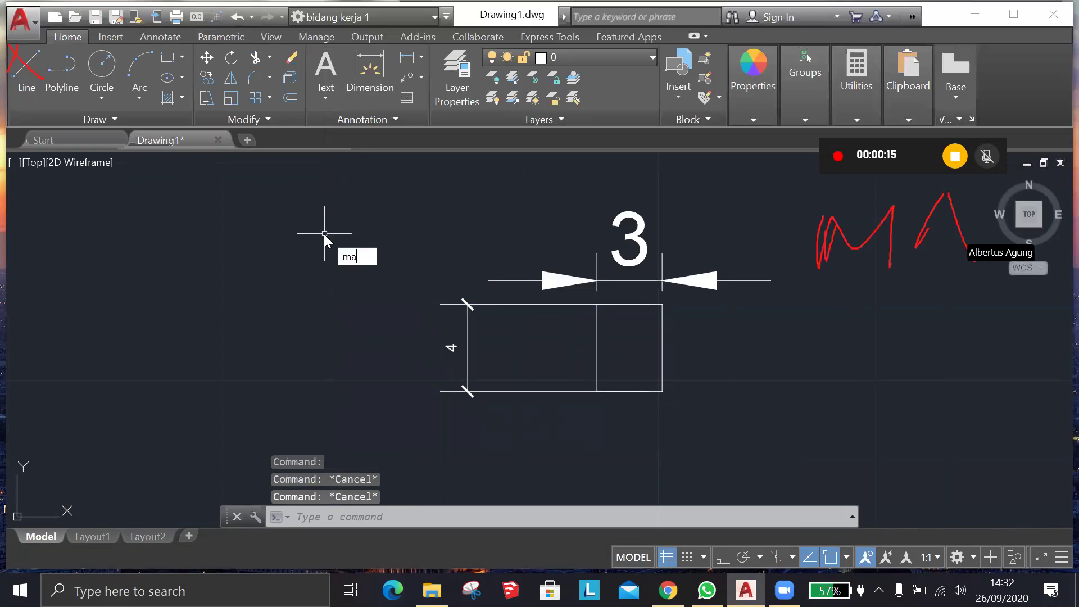
key("Return")
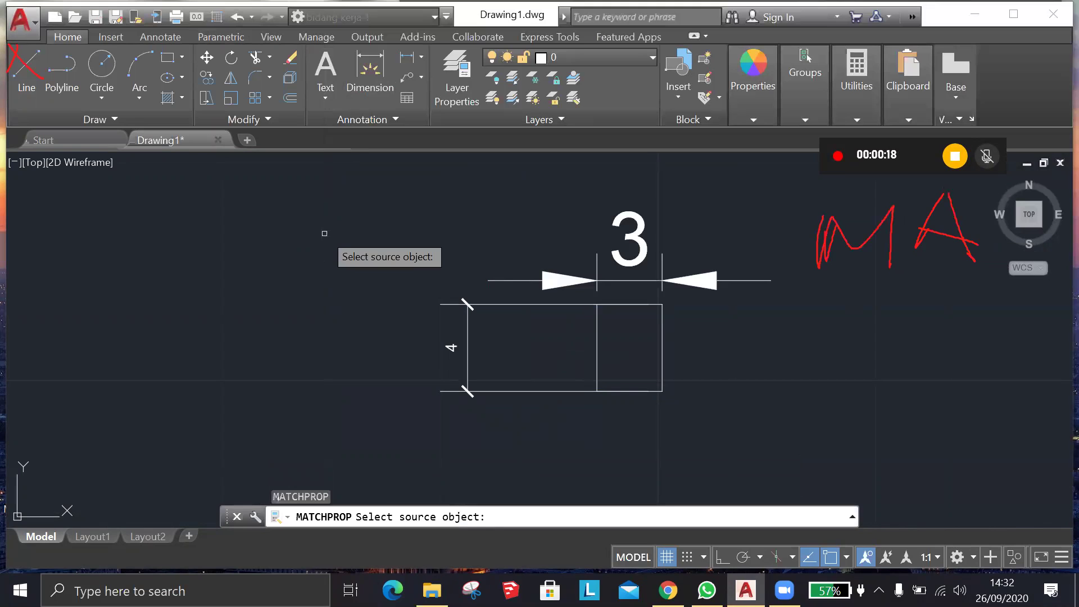
left_click(466, 319)
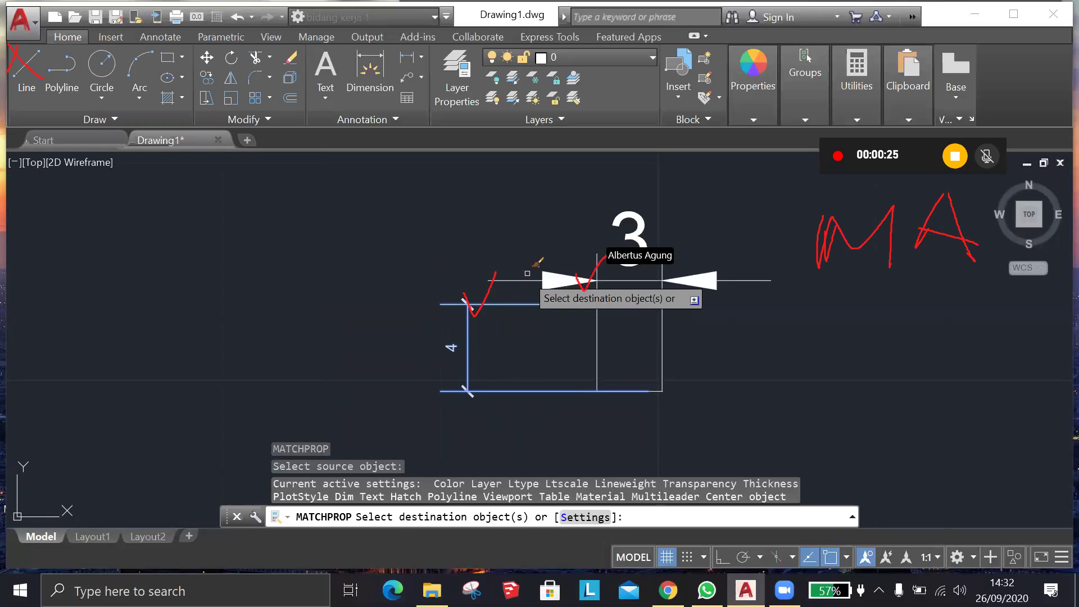
left_click(572, 271)
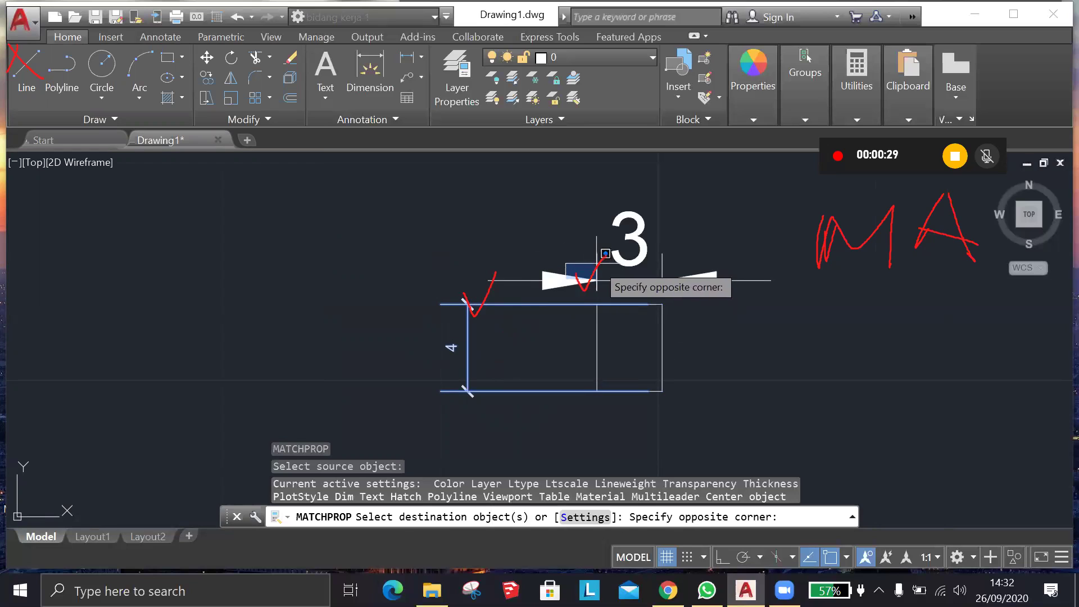
key("Escape")
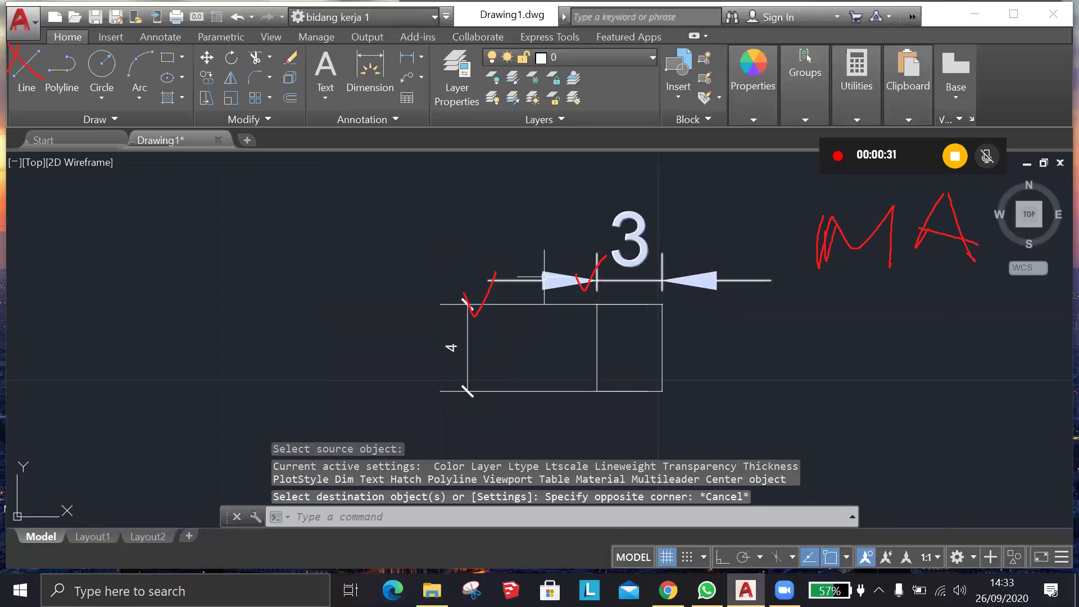
Apply the 4 dimension's tick-mark style to the horizontal 3 dimension with MATCHPROP.
type("ma")
key("Return")
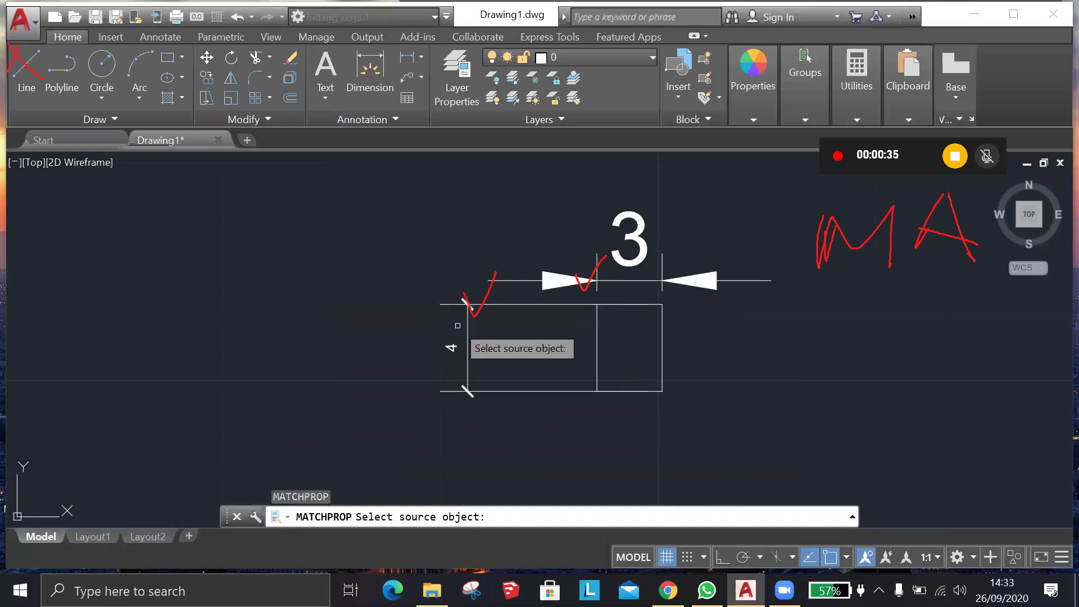
left_click(469, 338)
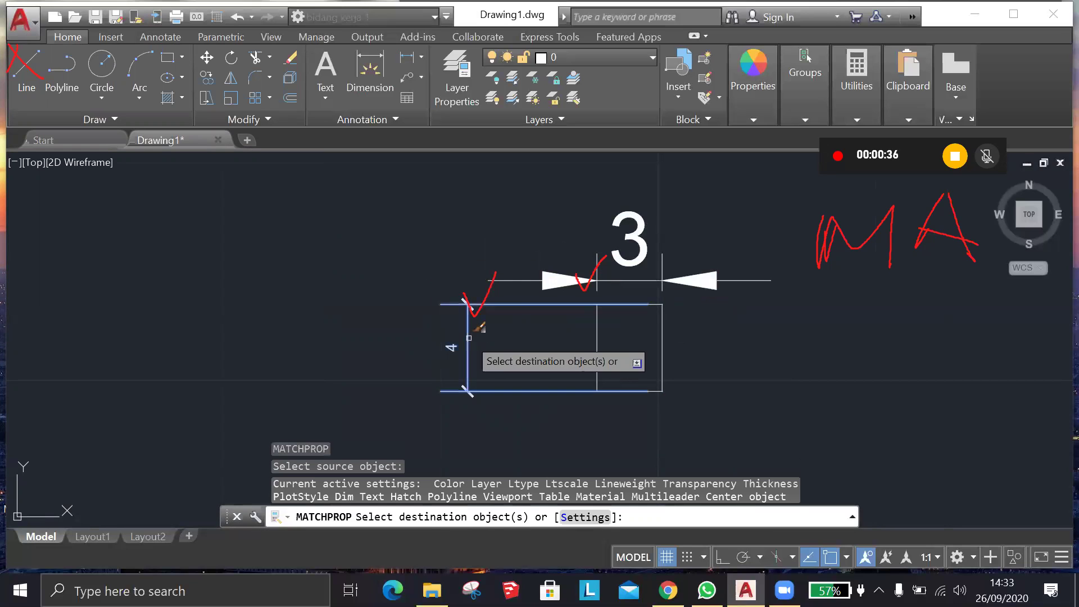
left_click(650, 274)
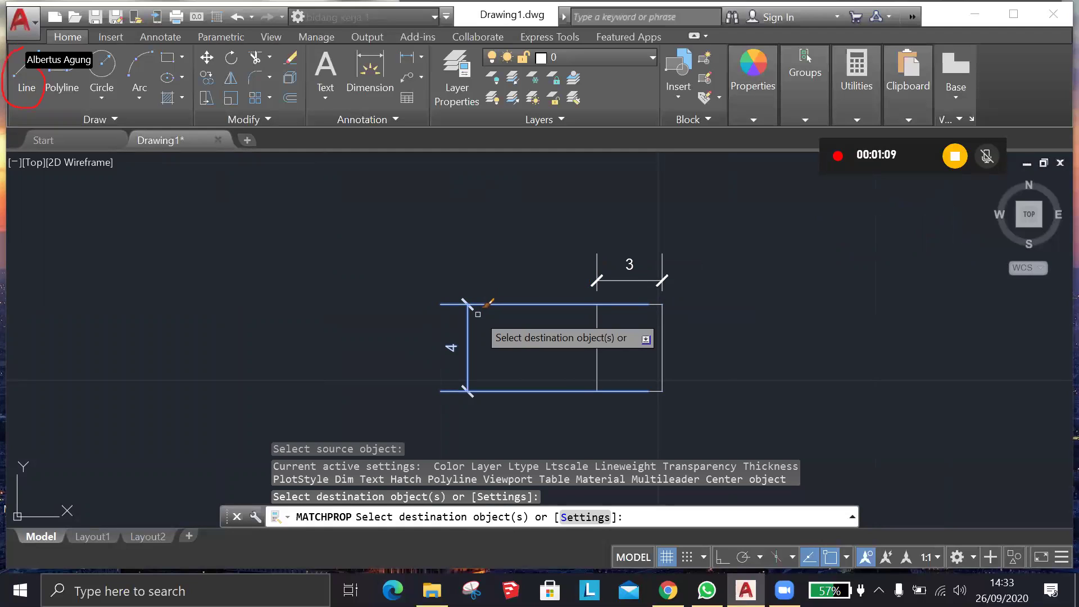
left_click_drag(193, 56, 172, 48)
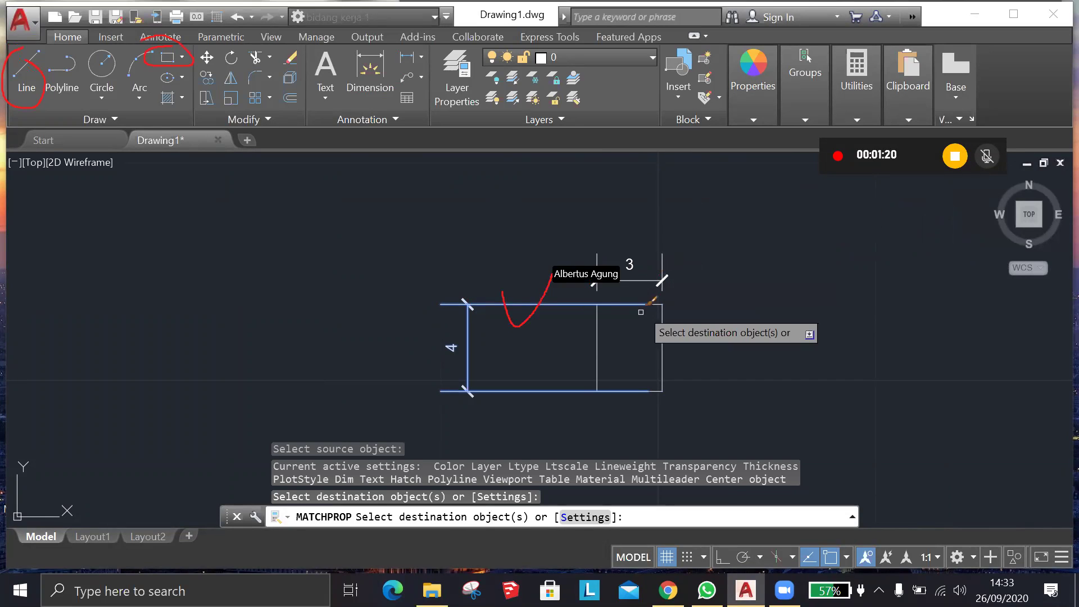
key("Escape")
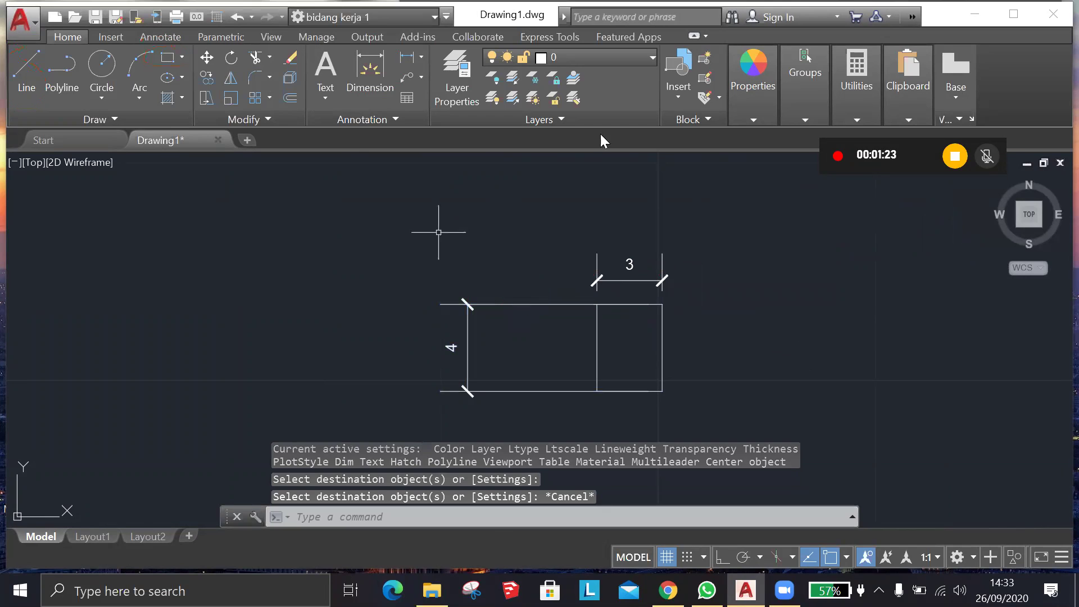
Open Tapak.dwg from Recent Documents, accepting the non-Autodesk DWG file warning.
left_click(26, 34)
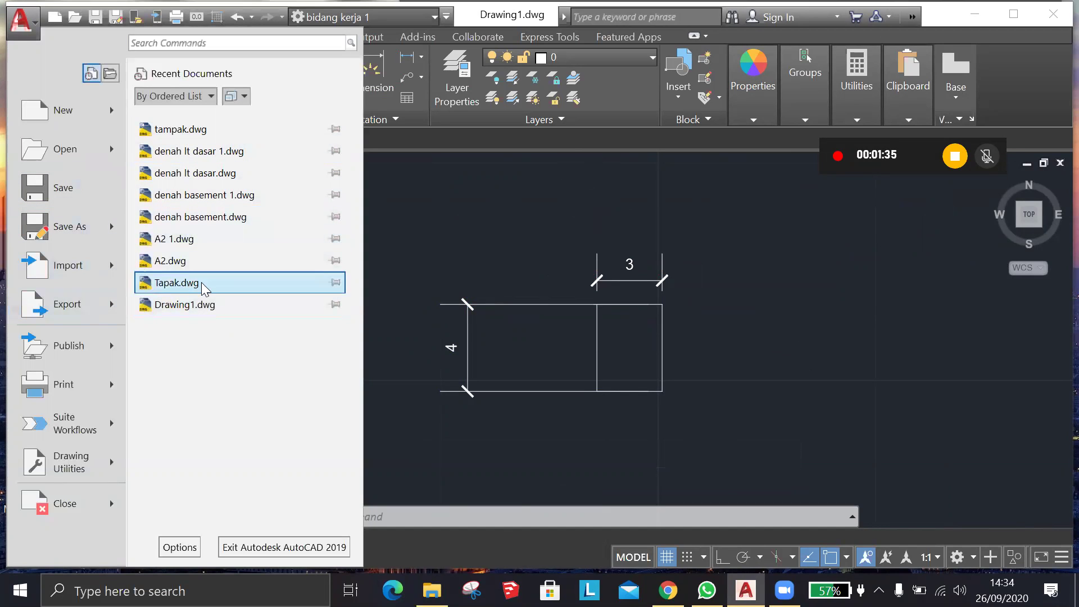
left_click(201, 284)
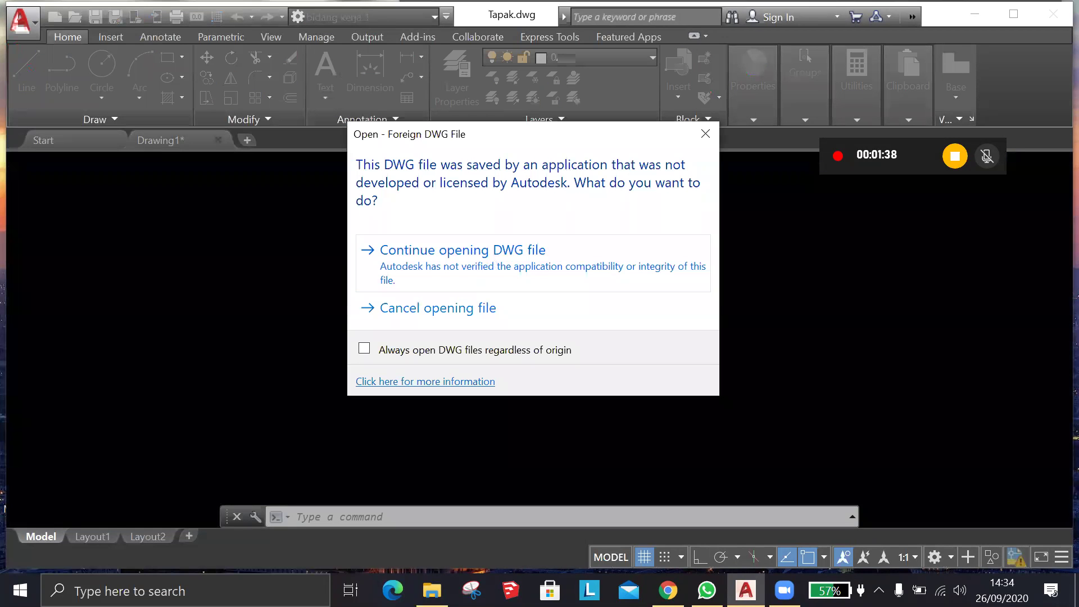
left_click(386, 266)
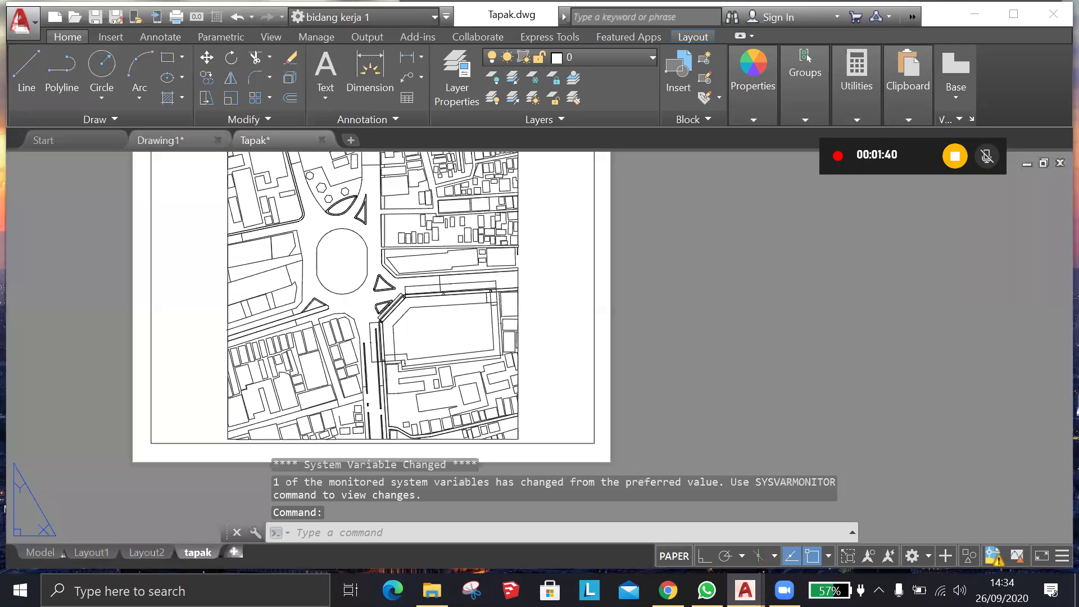
left_click(40, 552)
middle_click_drag(573, 339, 691, 317)
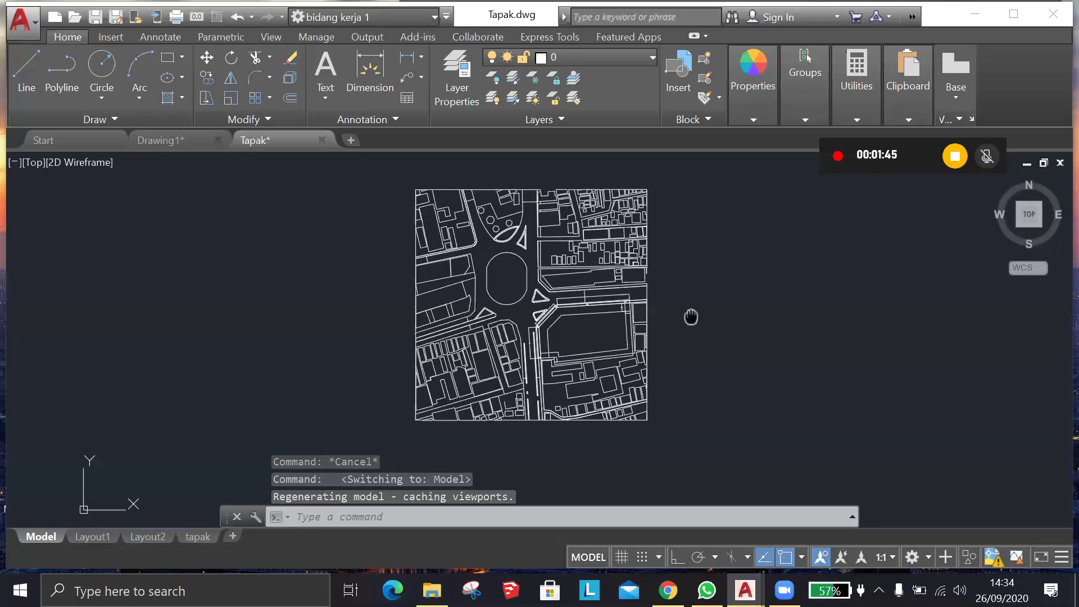
middle_click(782, 291)
middle_click(782, 291)
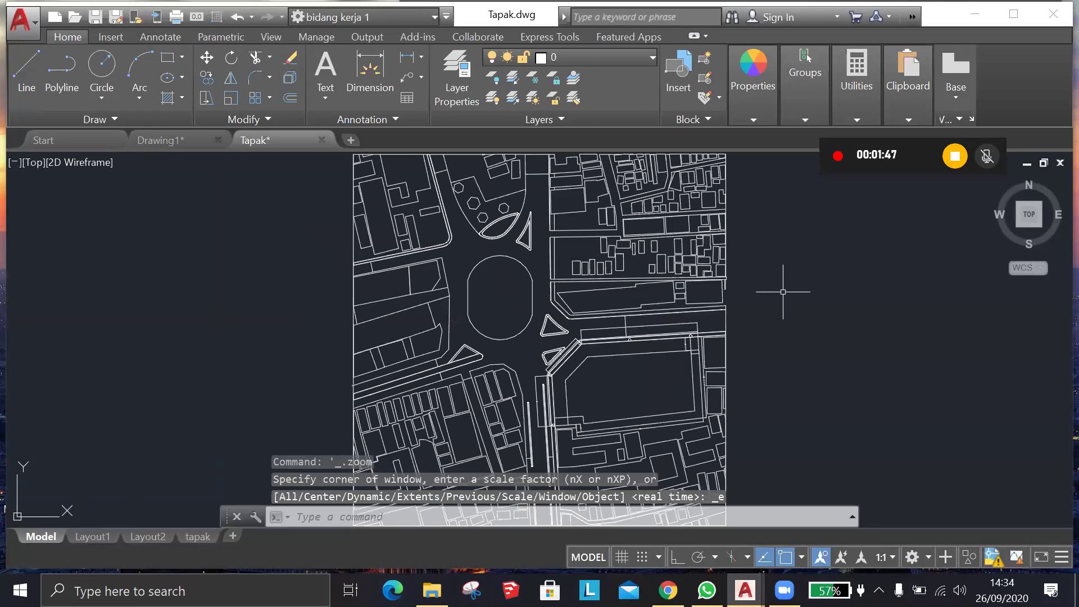
scroll(783, 292, "up", 2)
mouse_move(782, 292)
middle_mouse_down()
mouse_move(766, 272)
mouse_move(775, 259)
middle_mouse_up()
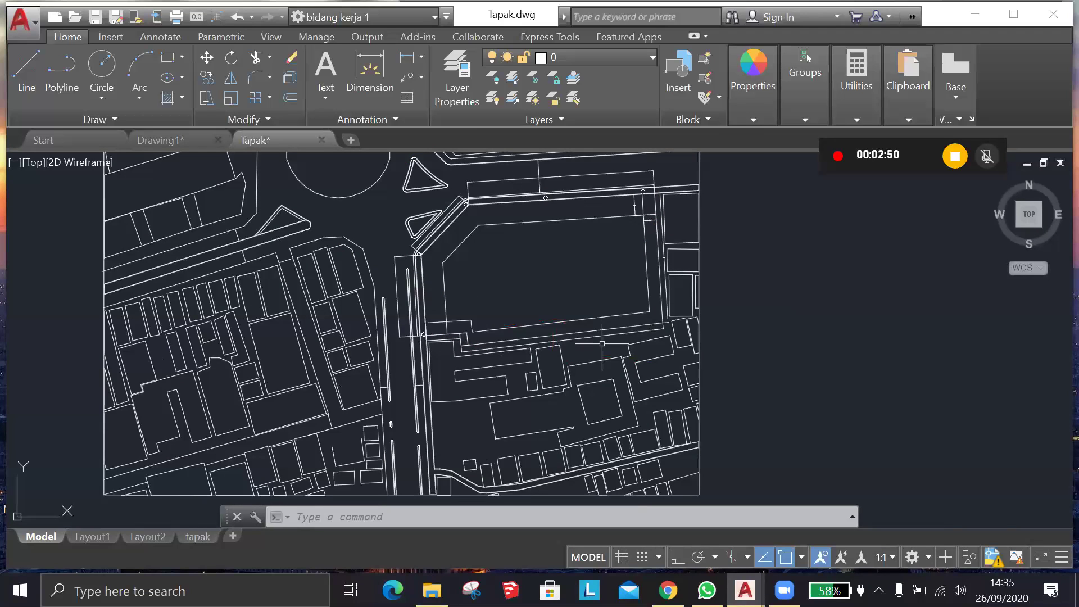
scroll(602, 343, "down", 2)
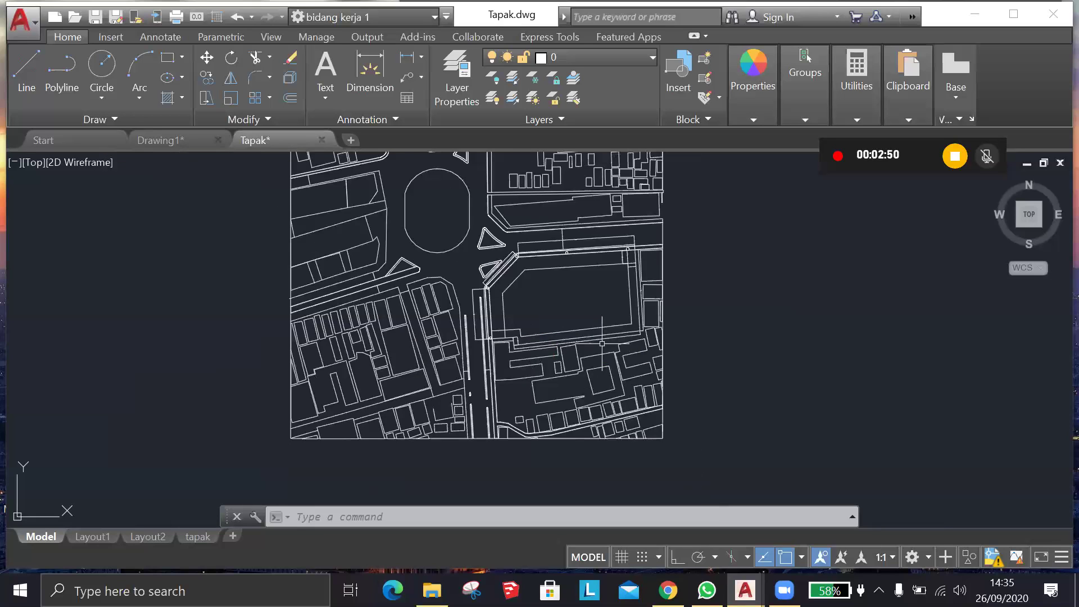
scroll(602, 343, "down", 2)
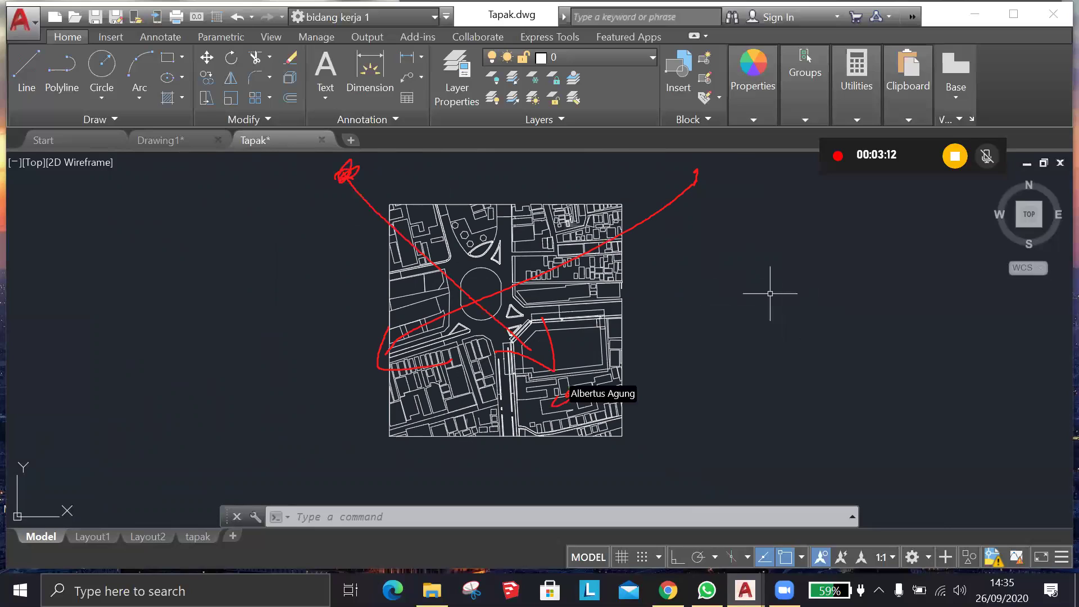
left_click(336, 169)
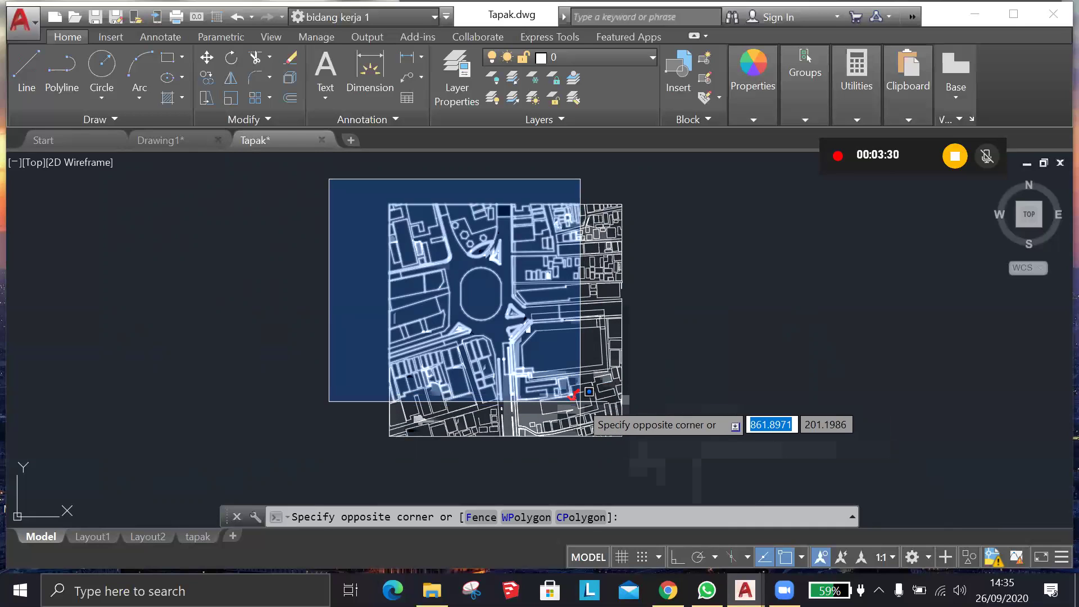
left_click(580, 401)
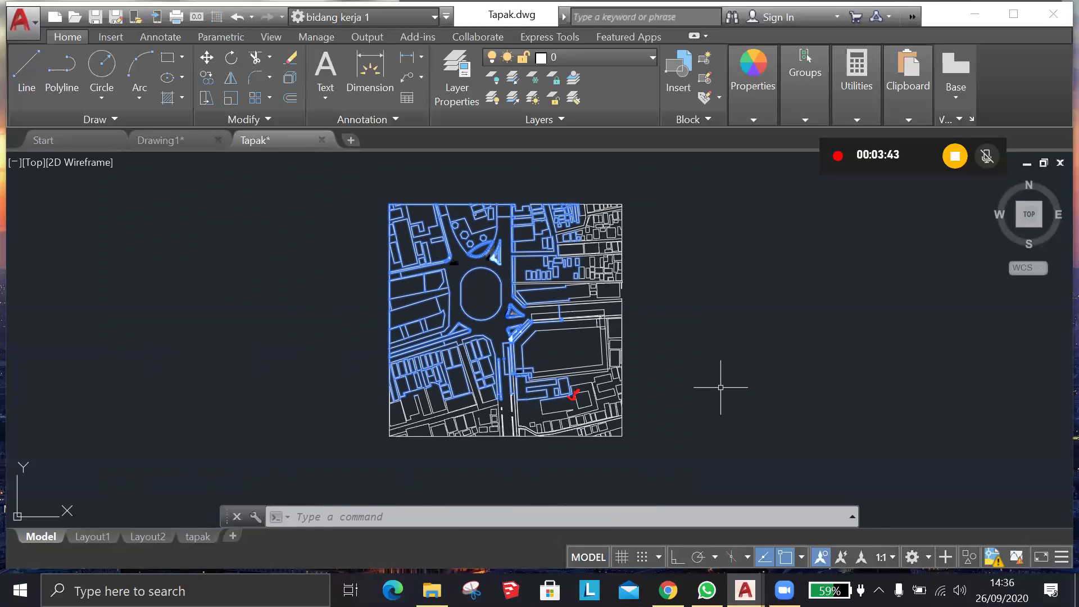
key("Escape")
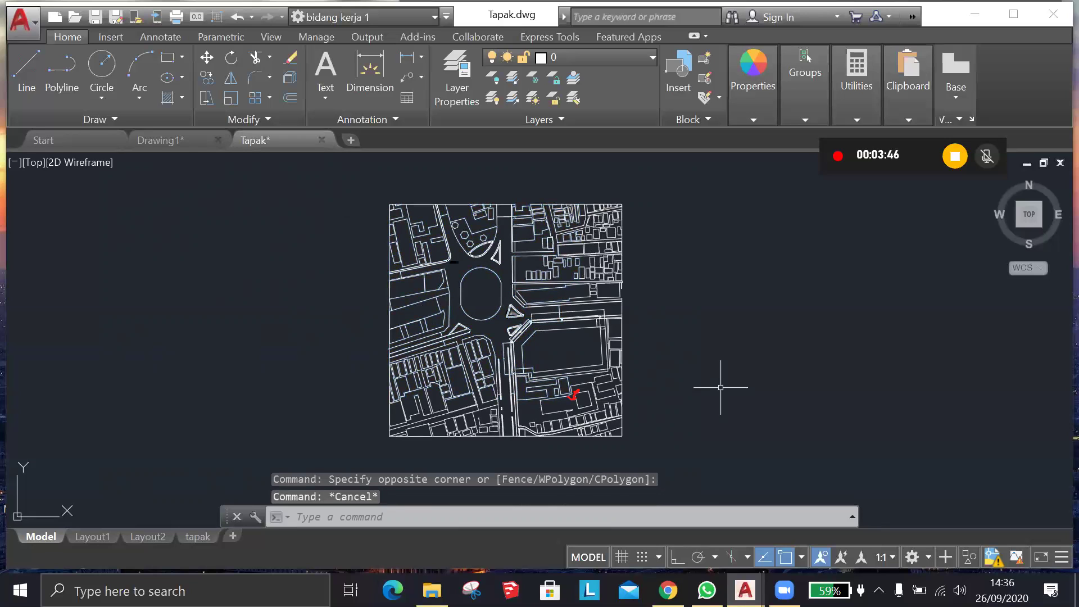
left_click(661, 188)
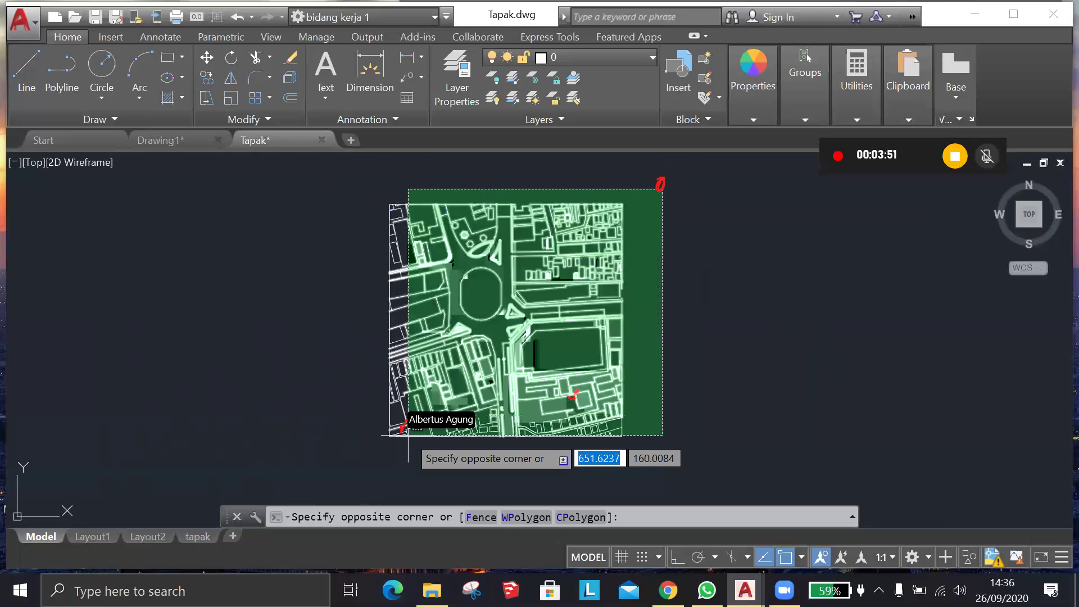
left_click(408, 434)
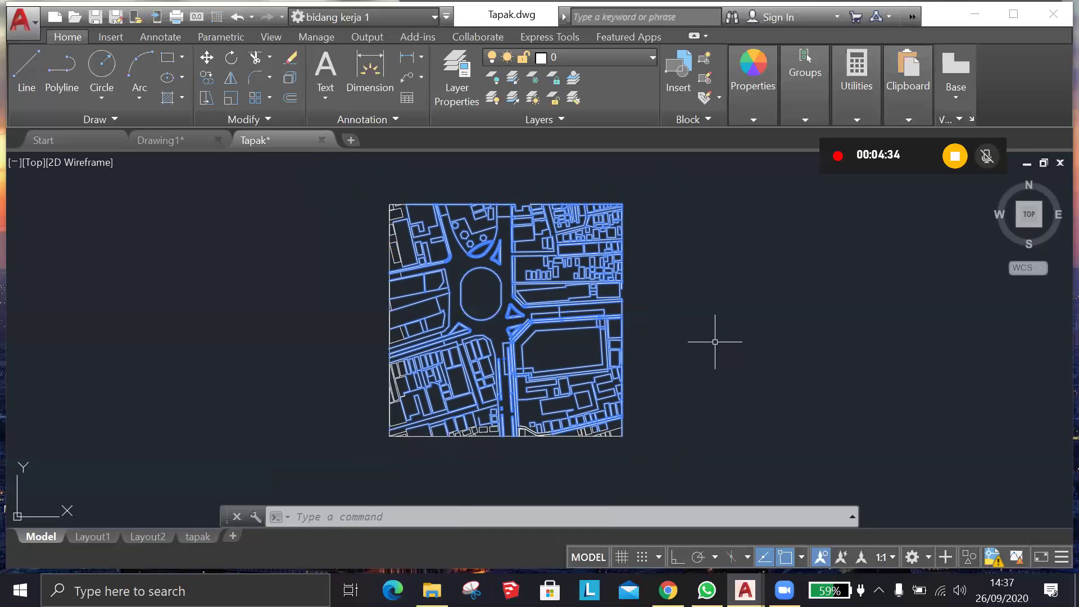
left_click(714, 341)
key("Escape")
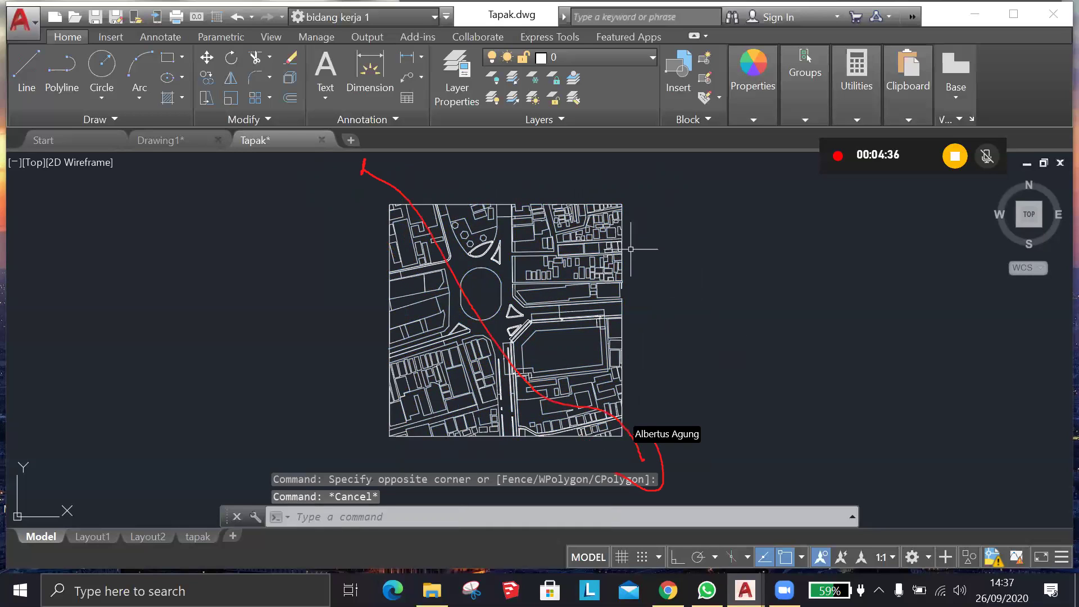
left_click(362, 180)
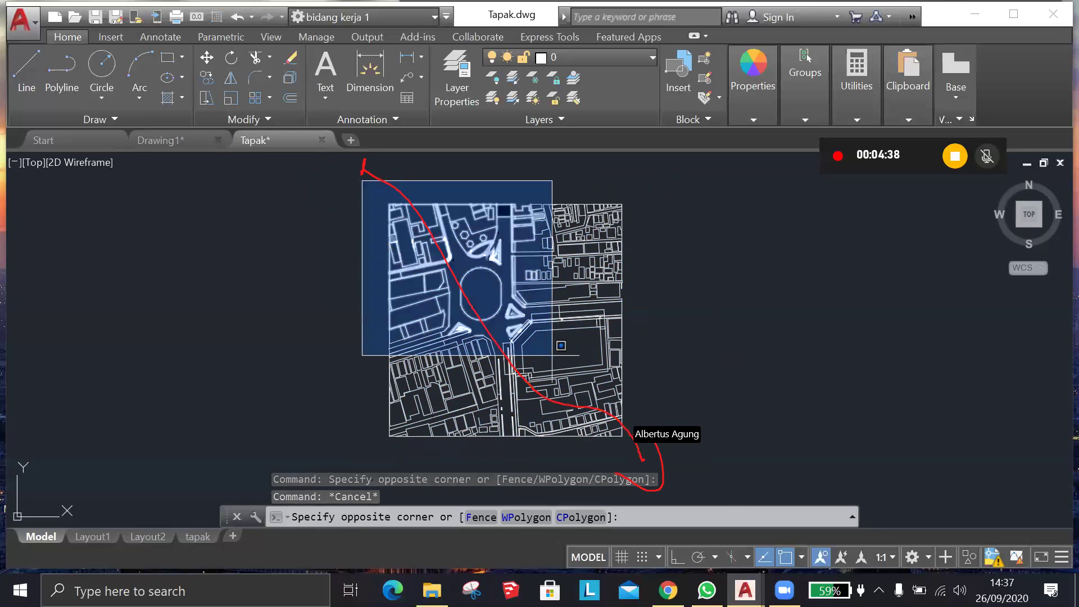
left_click(627, 423)
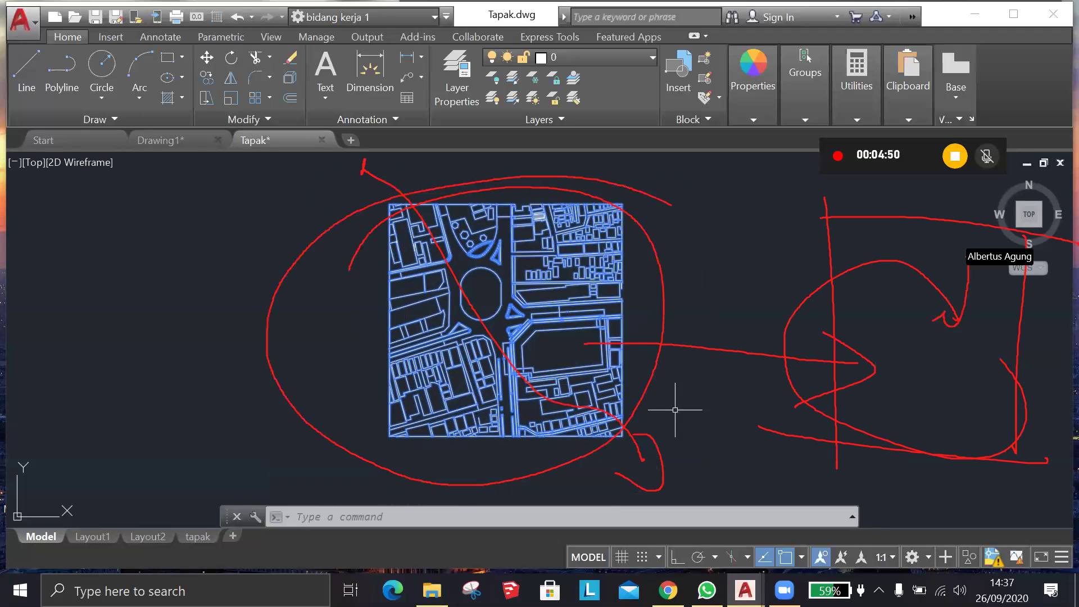
middle_click_drag(711, 311, 659, 302)
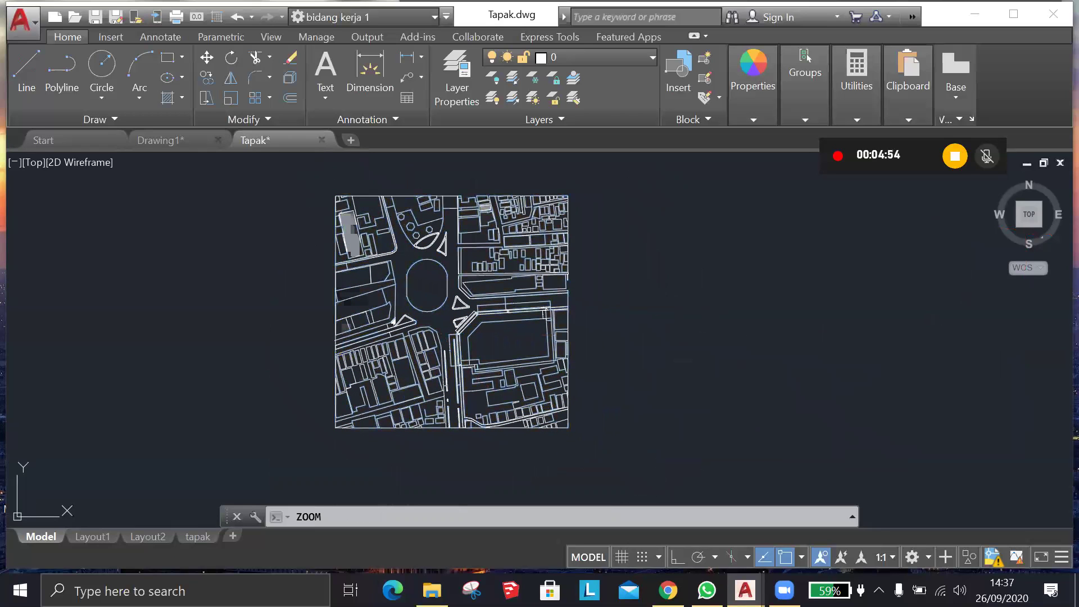
Fit the drawing in view and window-select the whole site plan.
middle_click(659, 295)
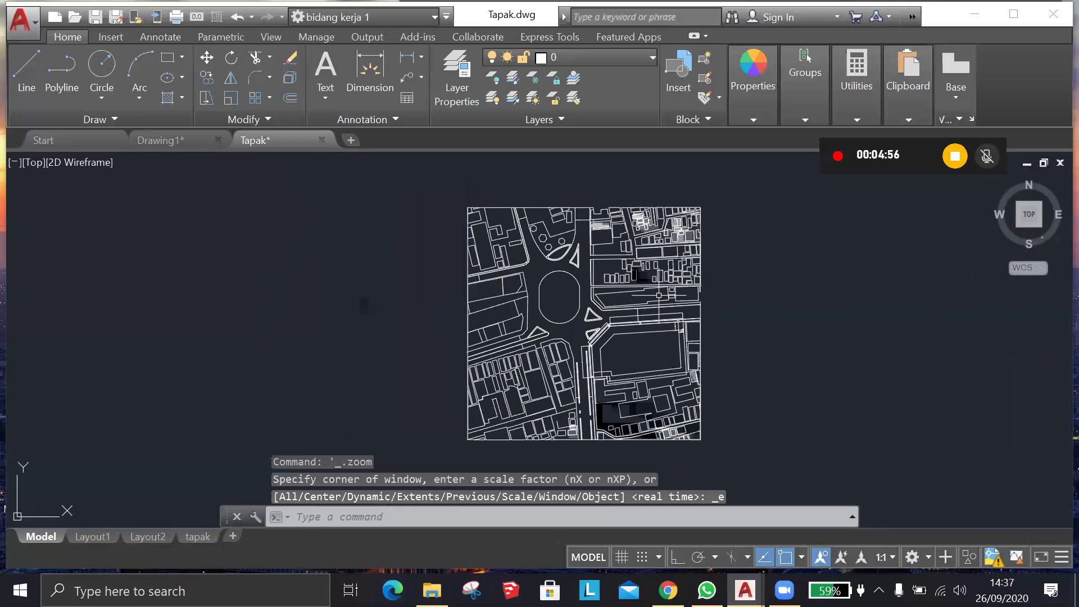
scroll(658, 295, "down", 2)
left_click(658, 295)
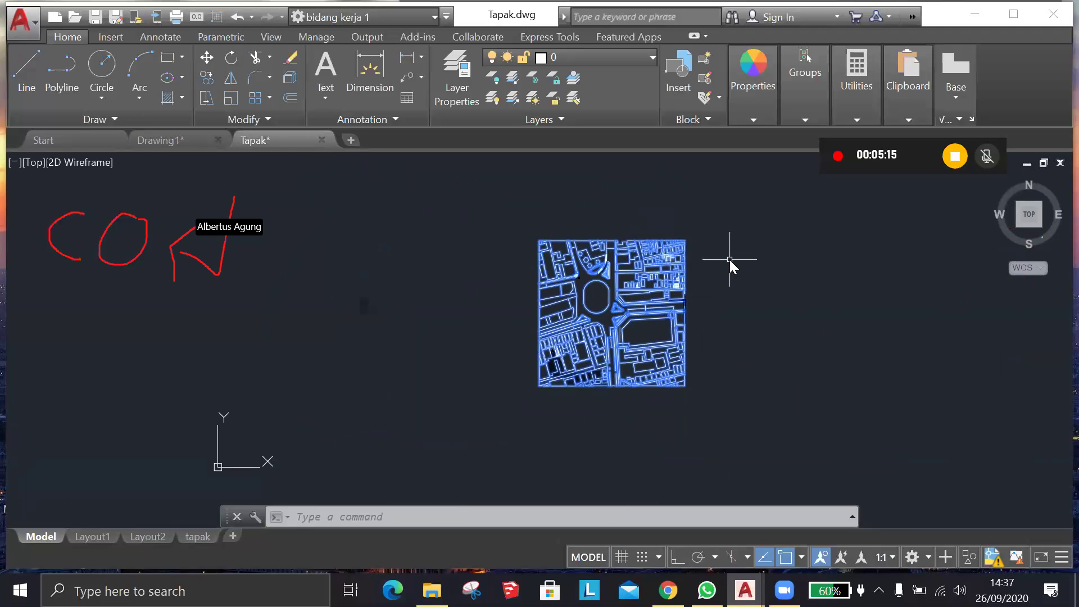
Copy the site plan 10 units to the right from its lower-left corner.
type("co")
key("Return")
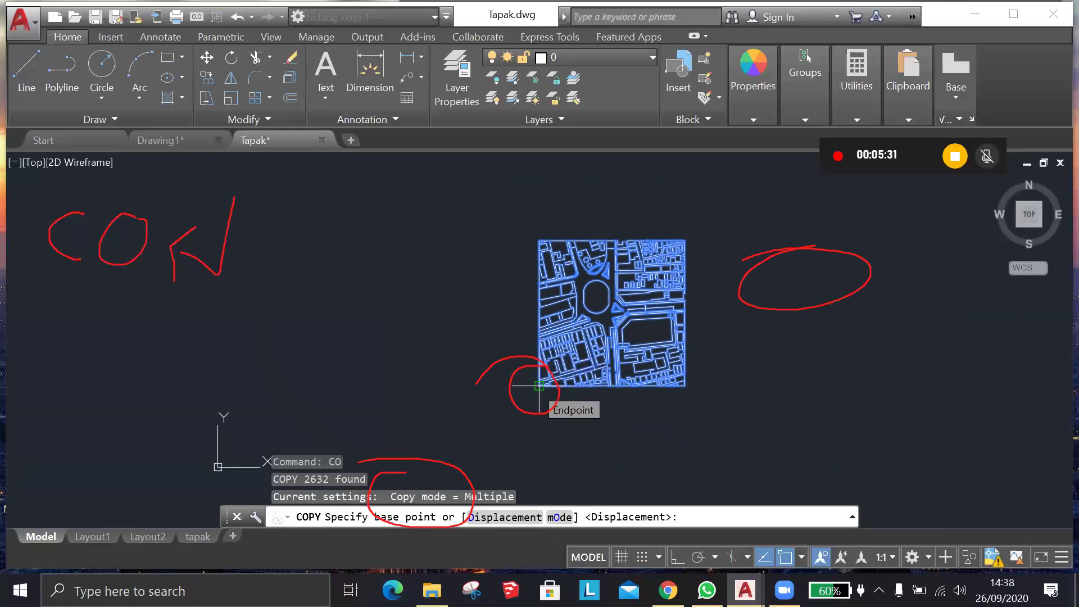
scroll(538, 385, "up", 2)
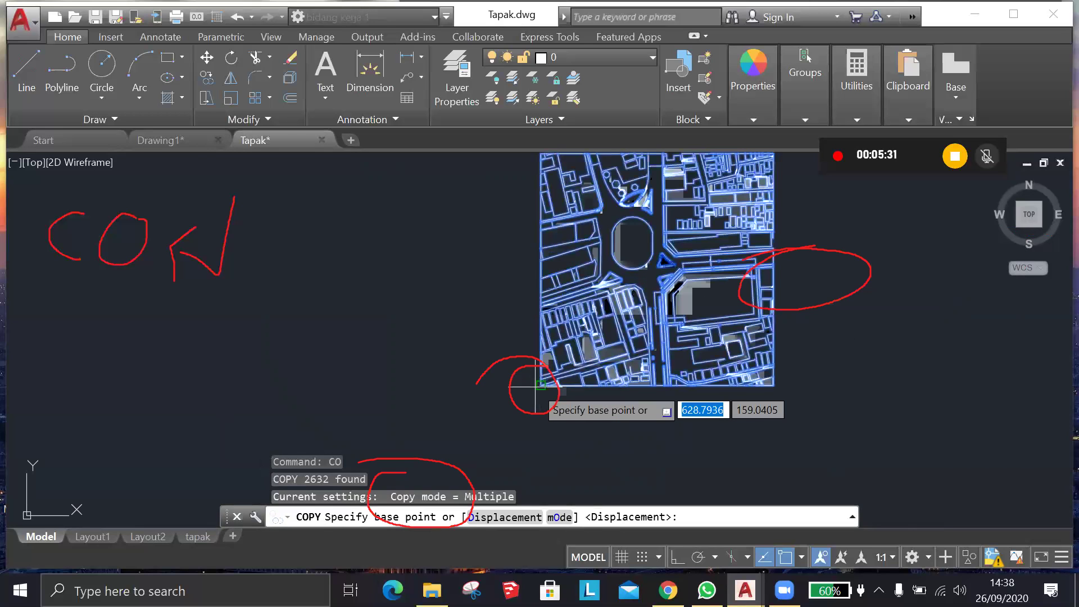
scroll(537, 386, "up", 2)
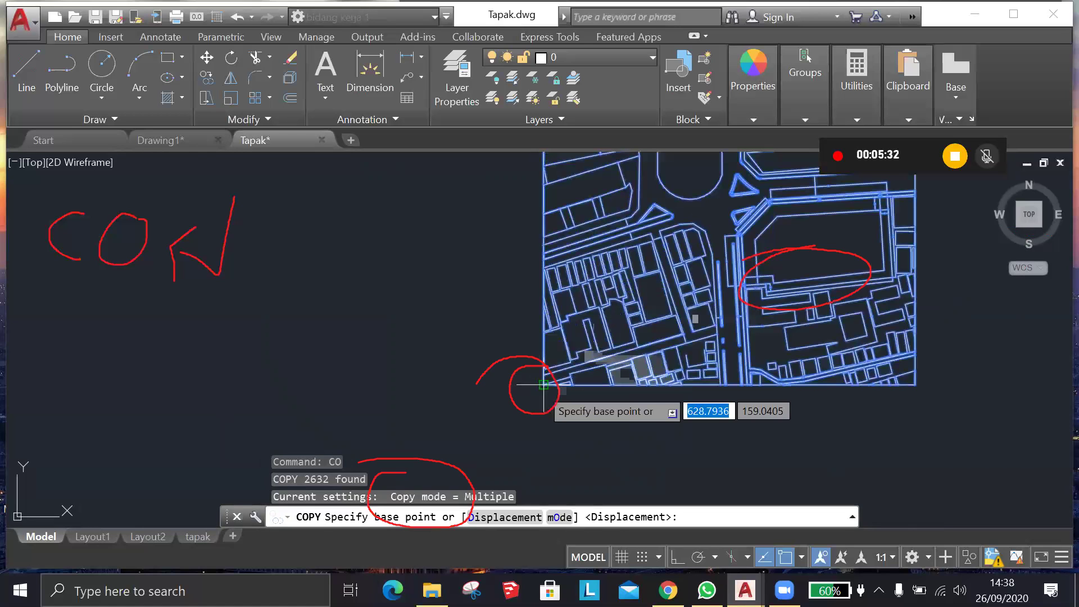
left_click(543, 385)
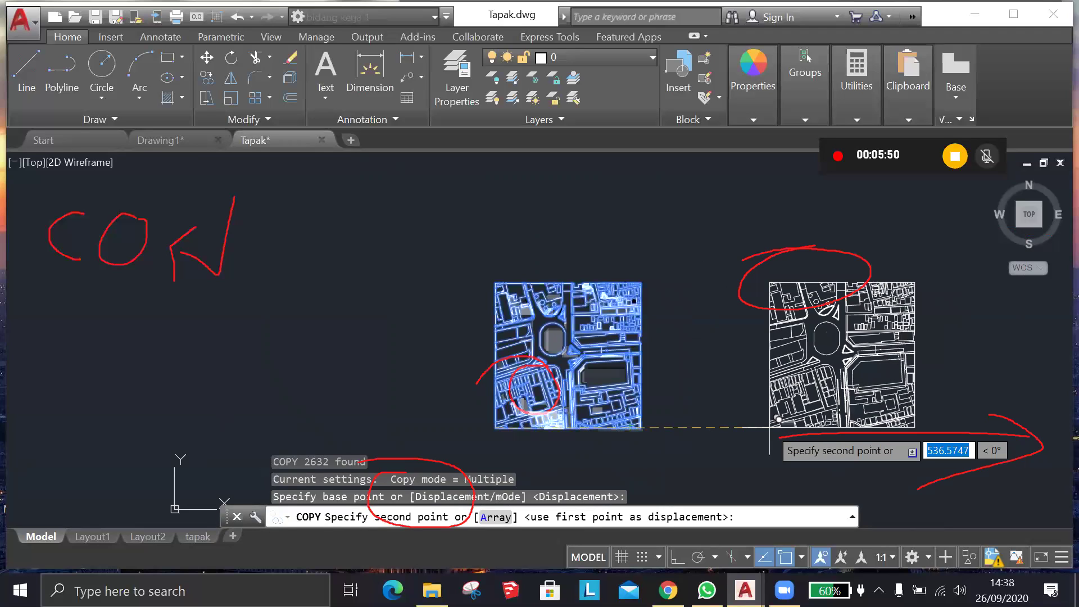
scroll(769, 427, "up", 3)
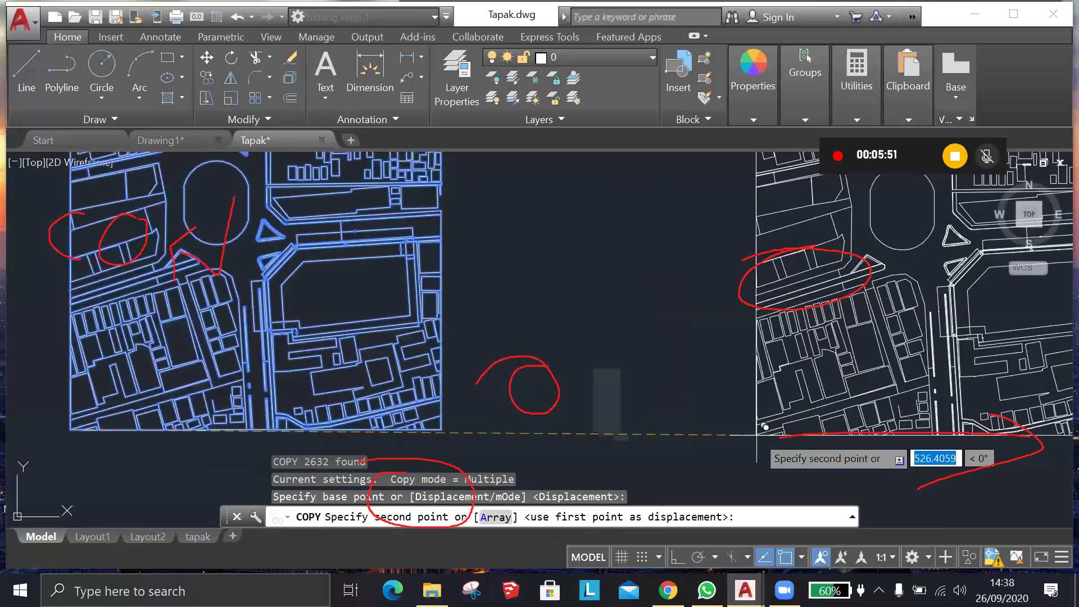
middle_click(756, 434)
middle_click(756, 435)
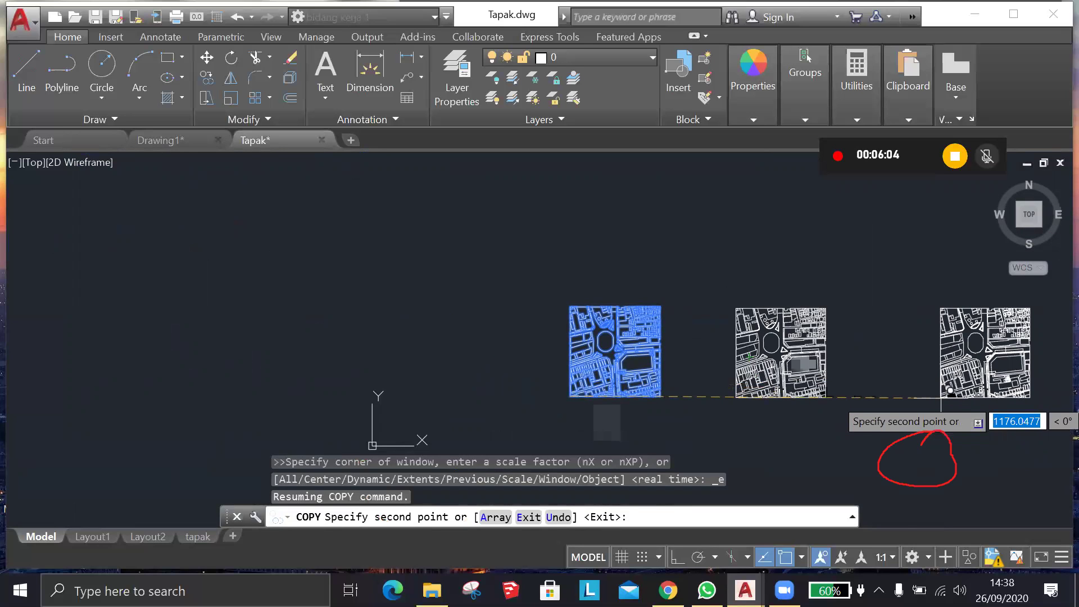
type("10")
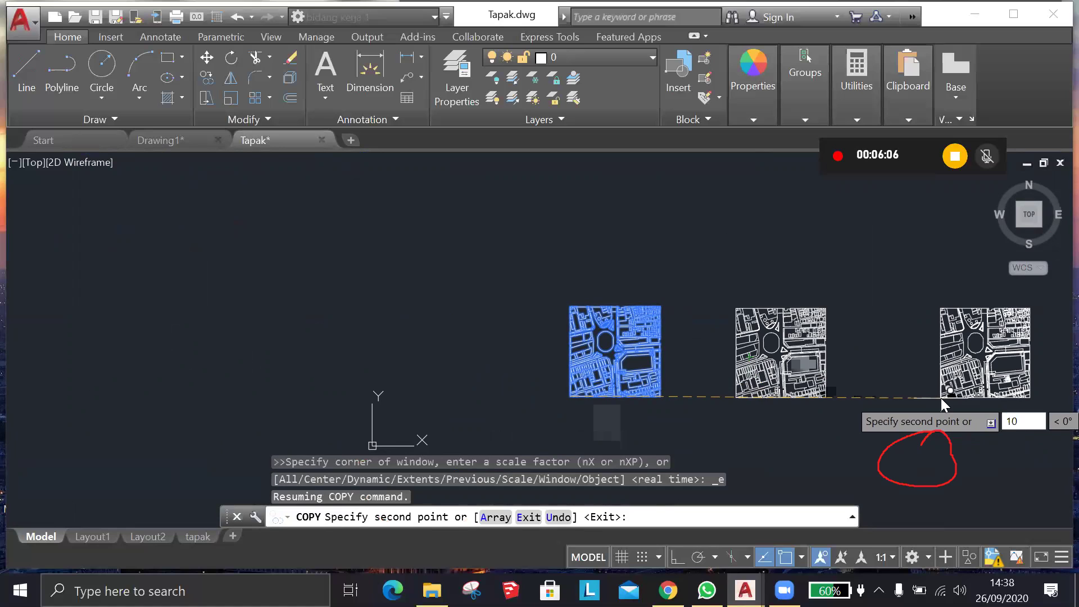
key("Return")
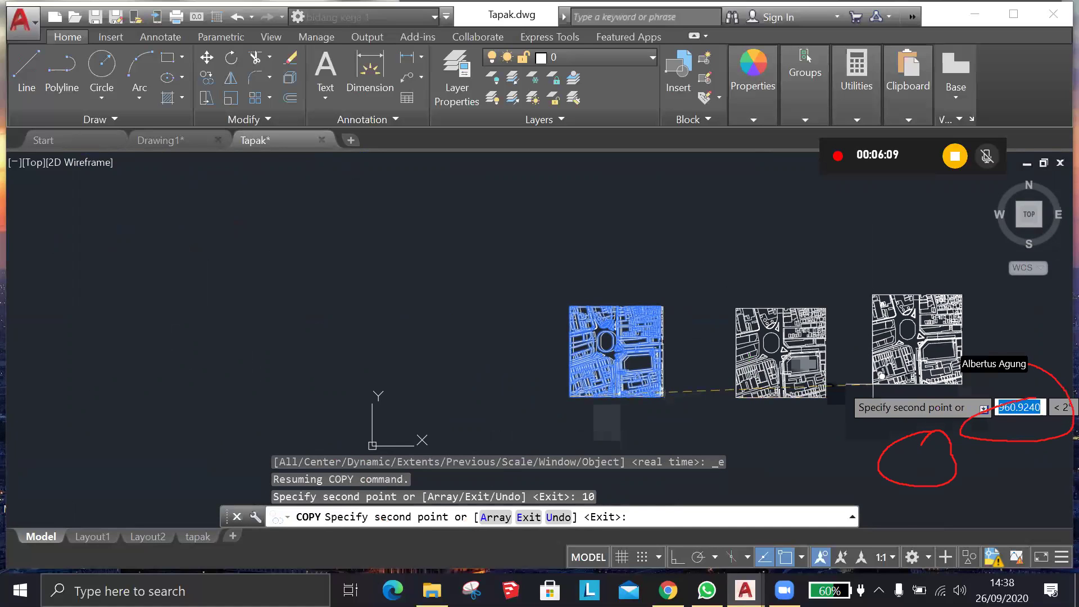
middle_click_drag(873, 383, 551, 393)
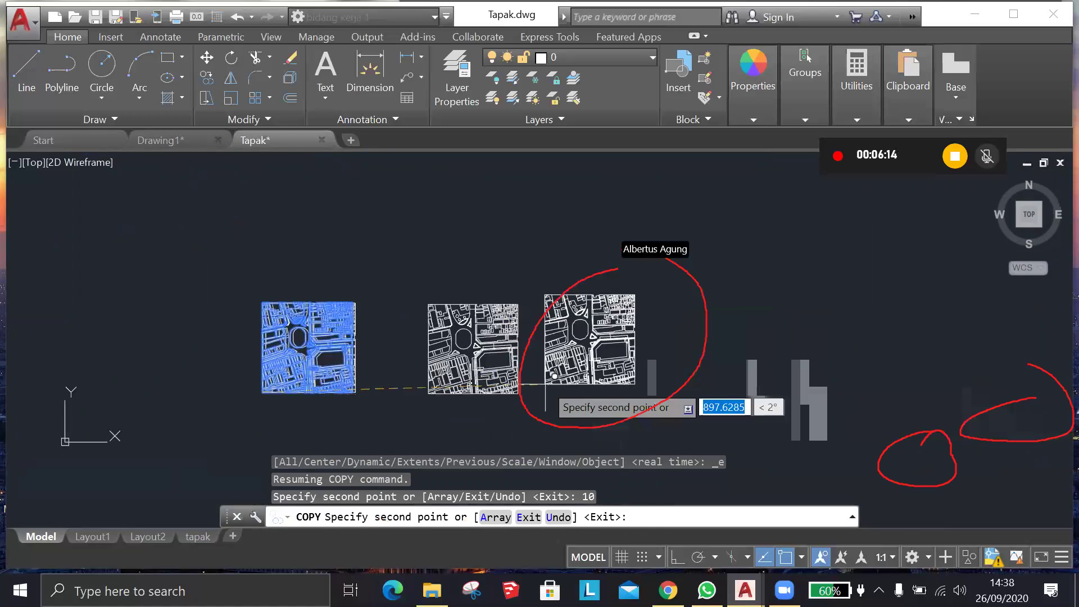
key("Escape")
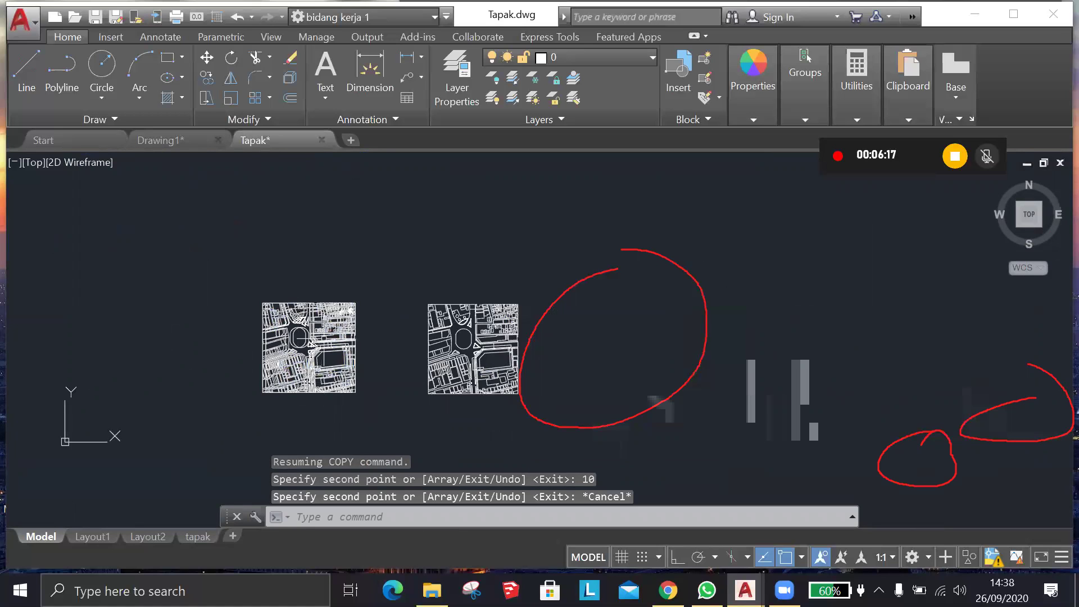
Undo the overlapping copy and recentre the view on the remaining site plan.
scroll(324, 341, "up", 2)
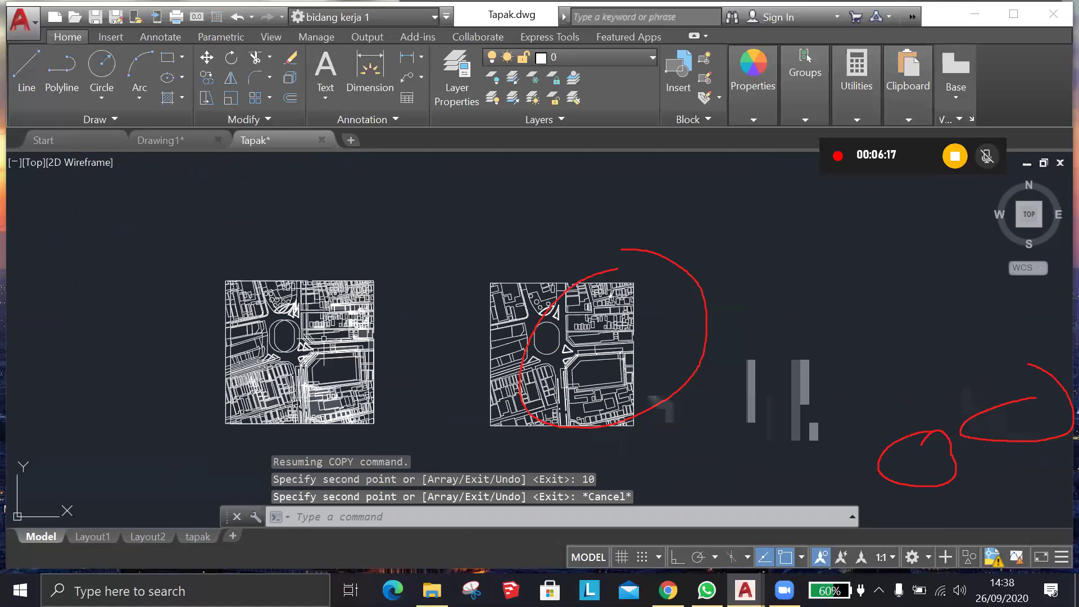
middle_click_drag(284, 288, 286, 267)
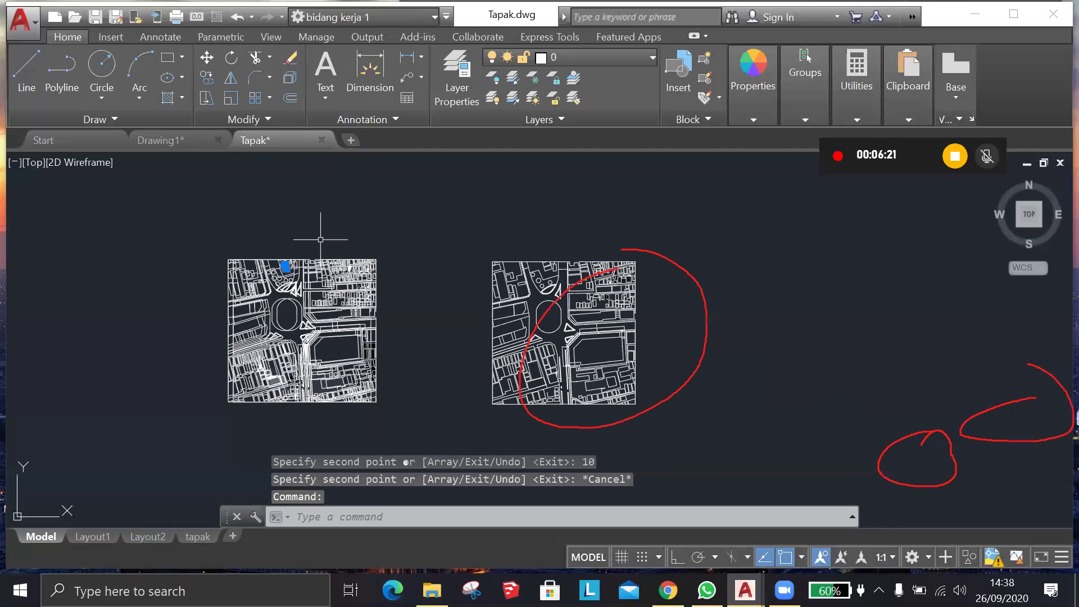
key("ctrl+z")
key("ctrl+z")
middle_click_drag(735, 365, 604, 362)
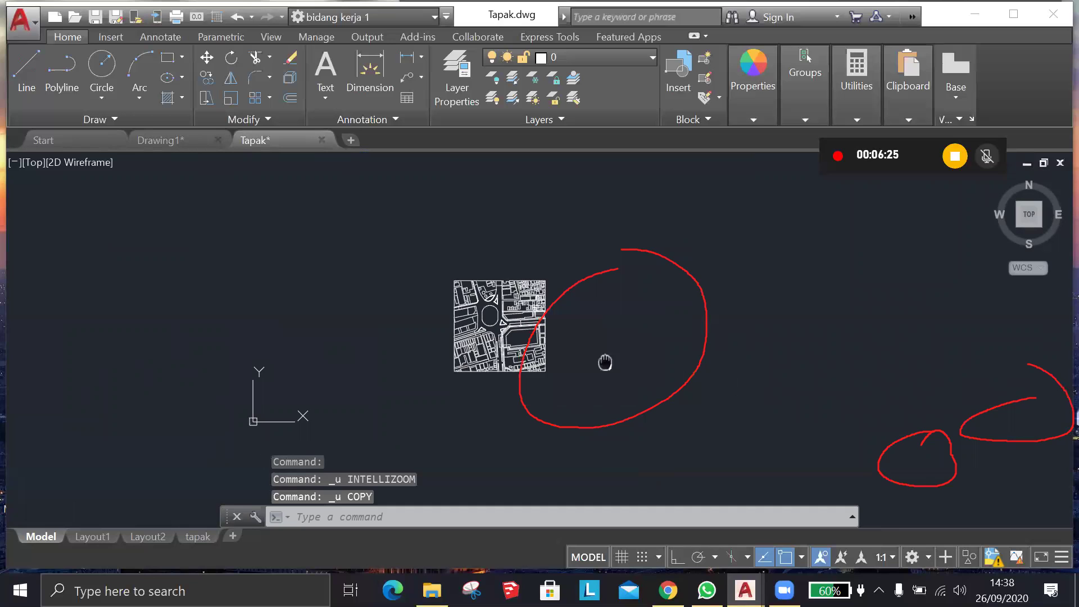
scroll(582, 367, "up", 2)
left_click(344, 245)
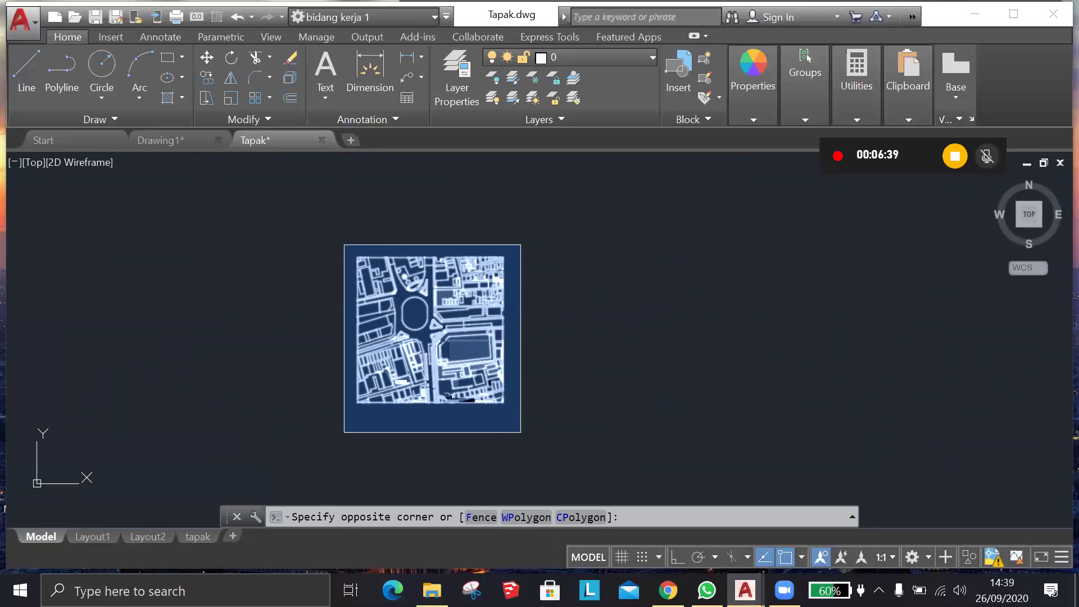
Close the selection window to select every object of the site plan.
left_click(521, 432)
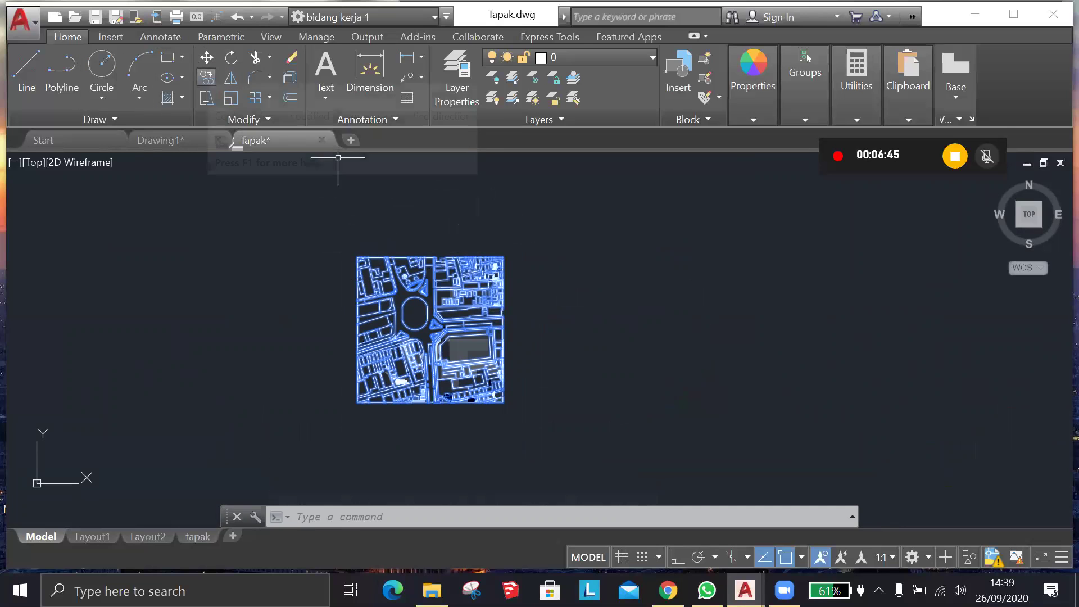
Copy the selected site plan 600 units right, based at its lower-left corner.
type("co")
key("Return")
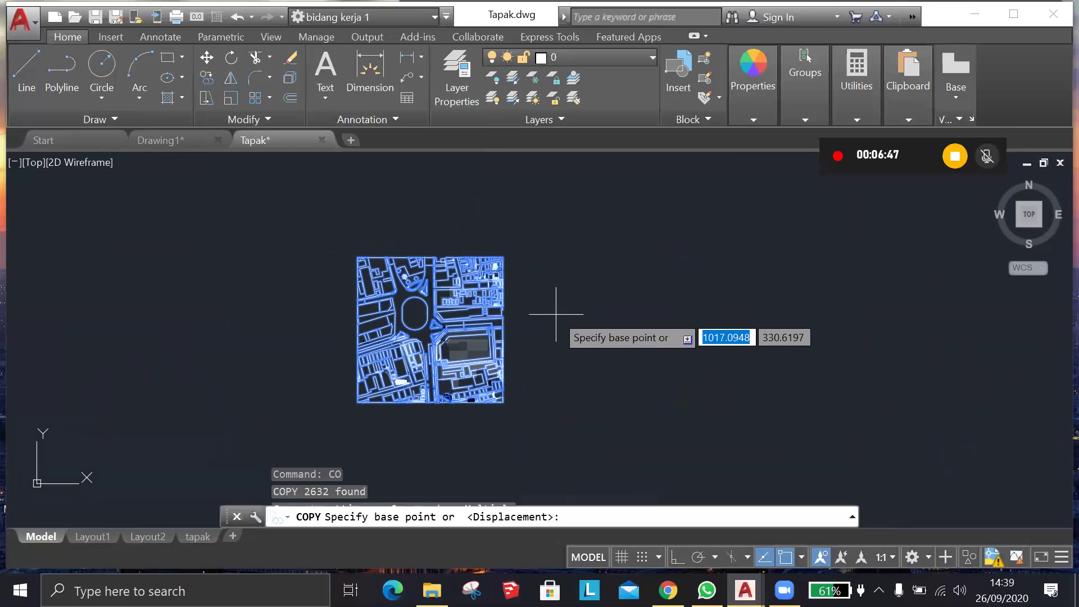
left_click(357, 402)
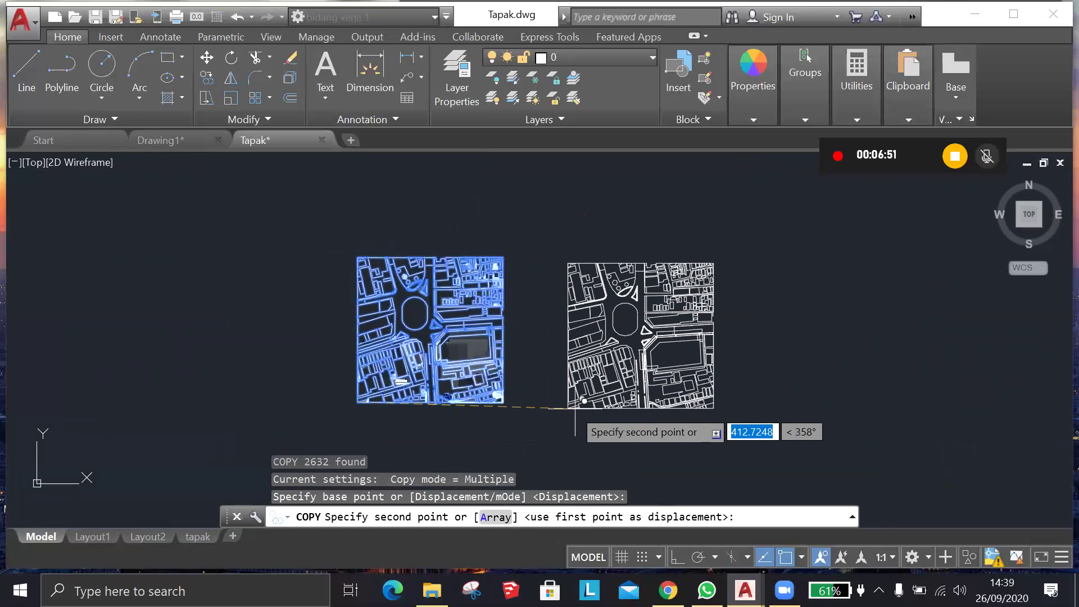
type("600")
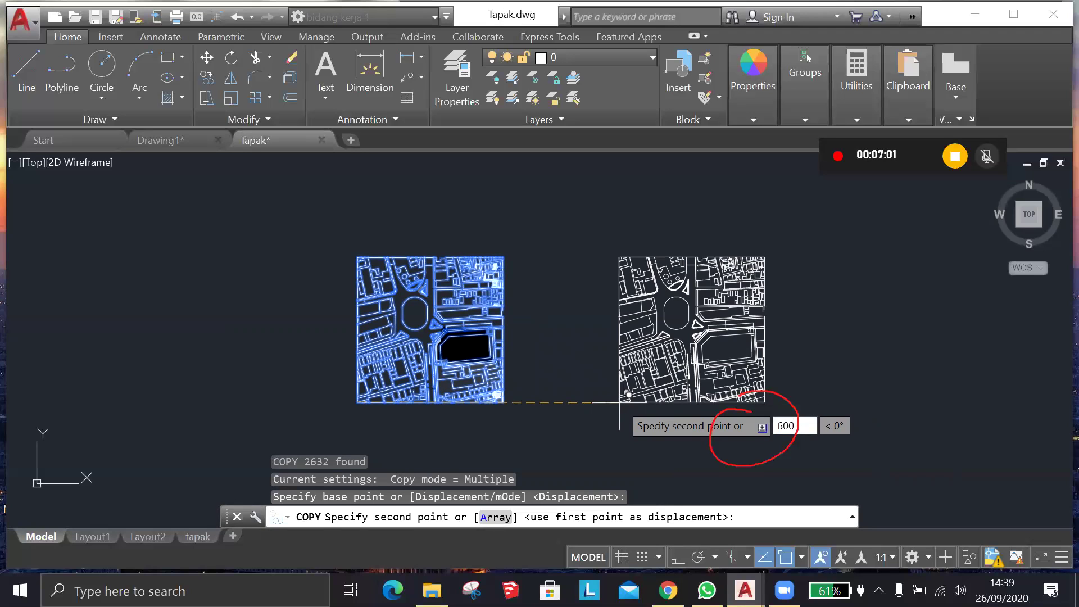
key("Return")
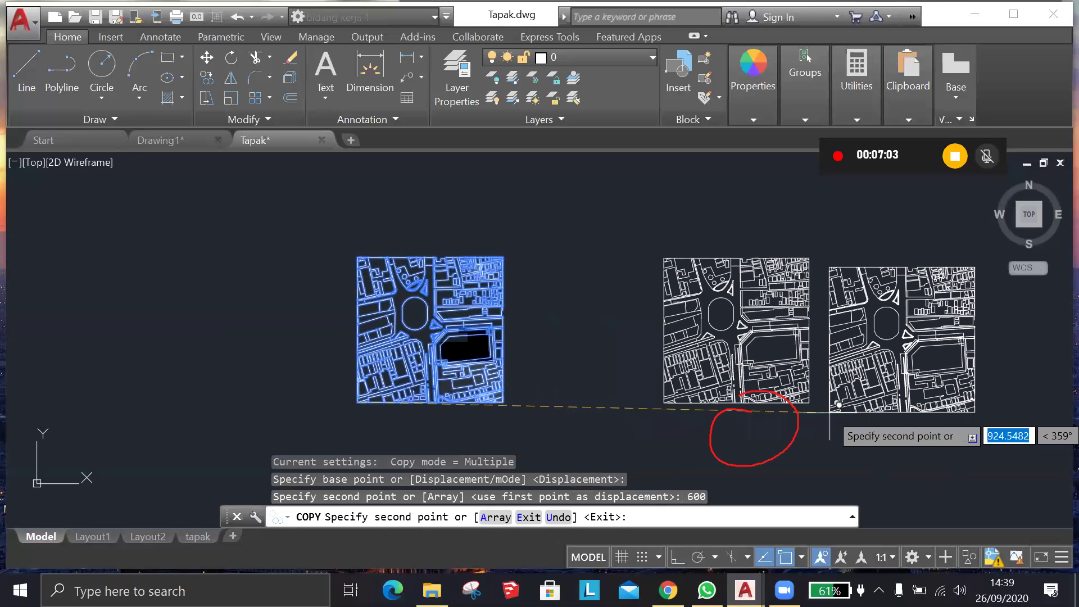
key("Escape")
mouse_move(826, 409)
middle_mouse_down()
mouse_move(778, 373)
mouse_move(718, 371)
middle_mouse_up()
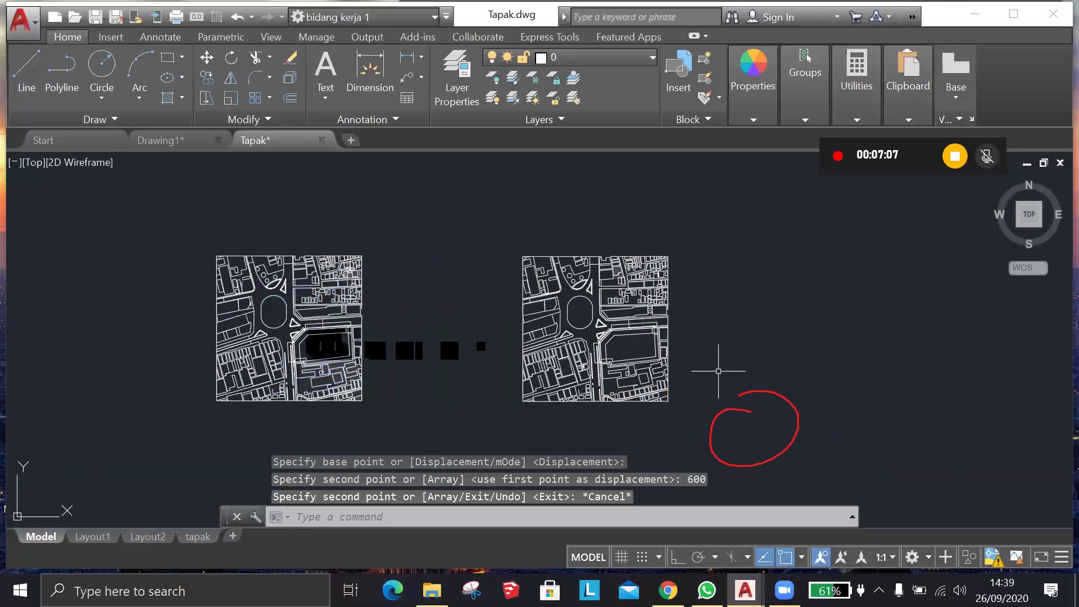
scroll(695, 361, "up", 2)
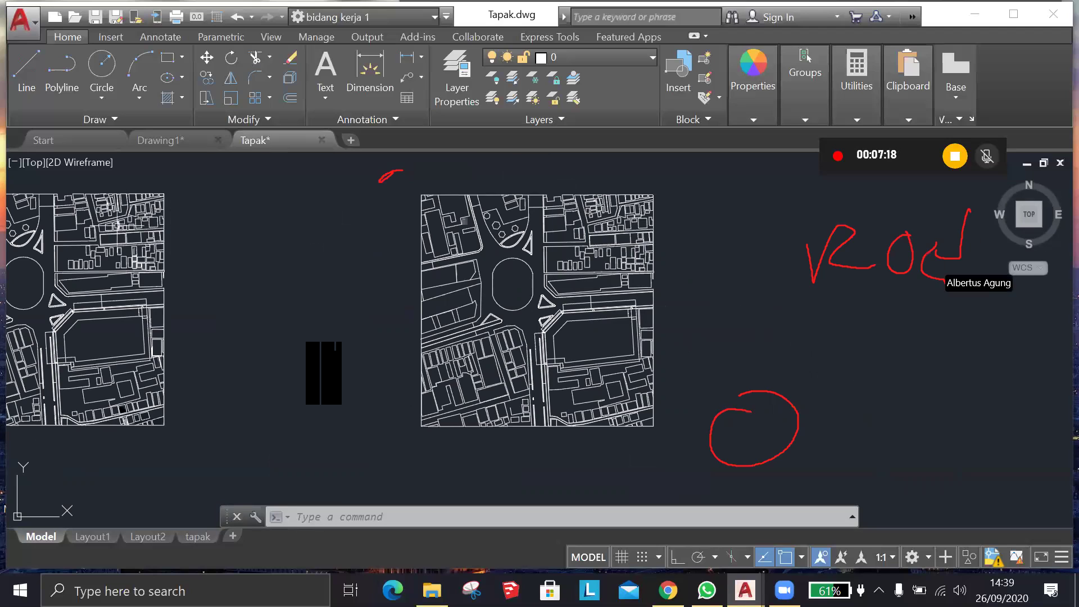
Rotate the right-hand site plan 180° about its roundabout.
type("RO")
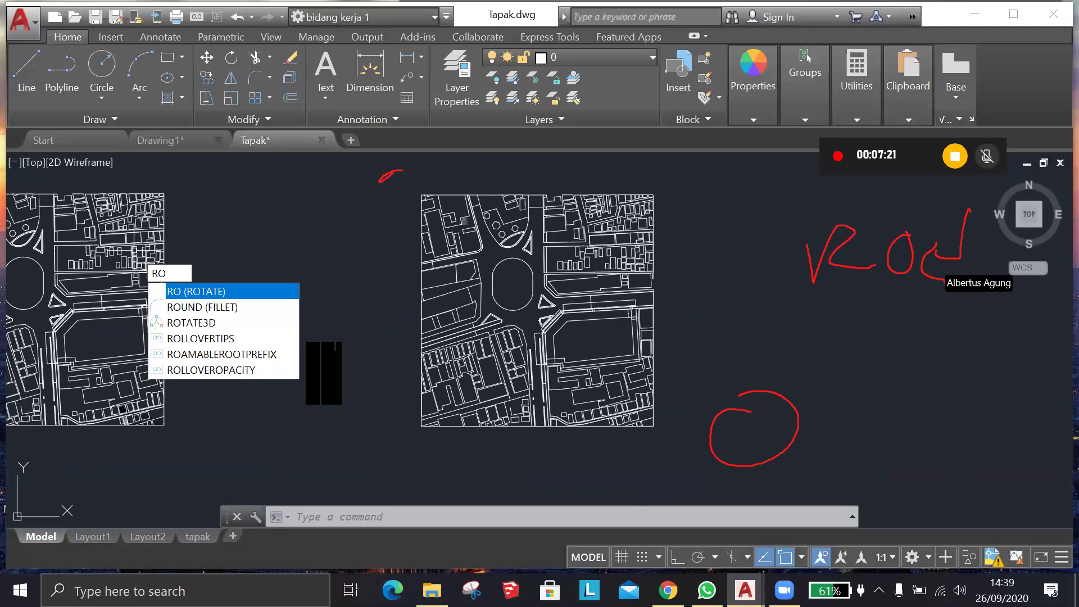
key("Return")
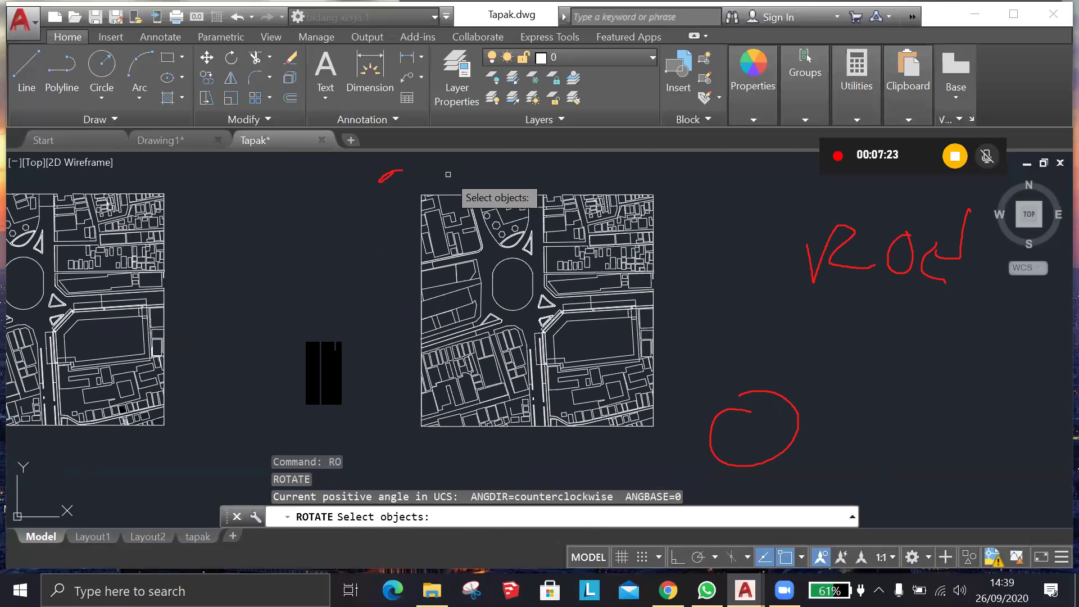
left_click(399, 179)
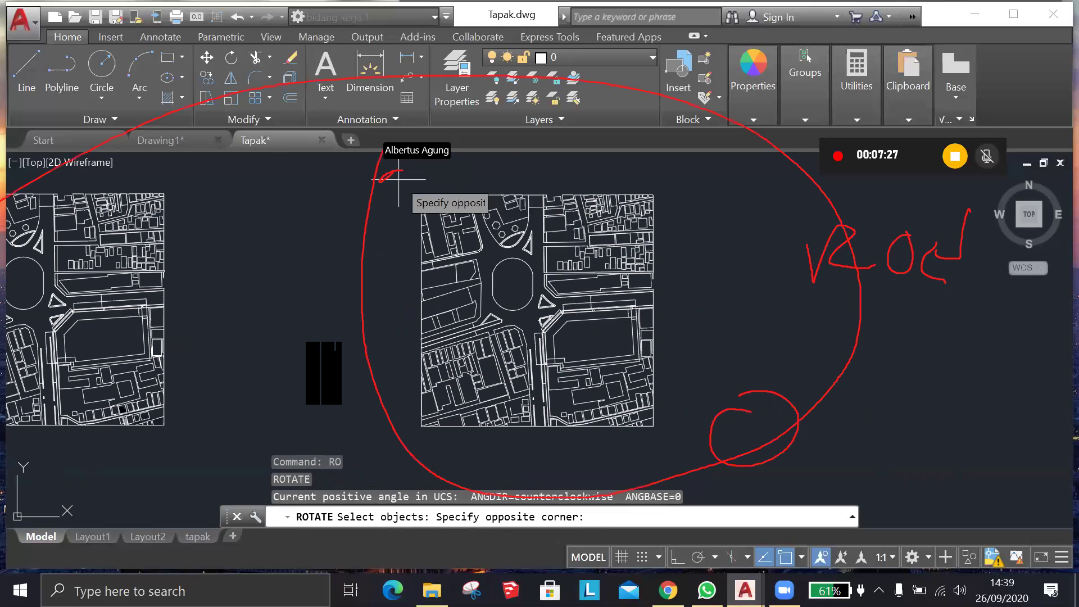
left_click(718, 453)
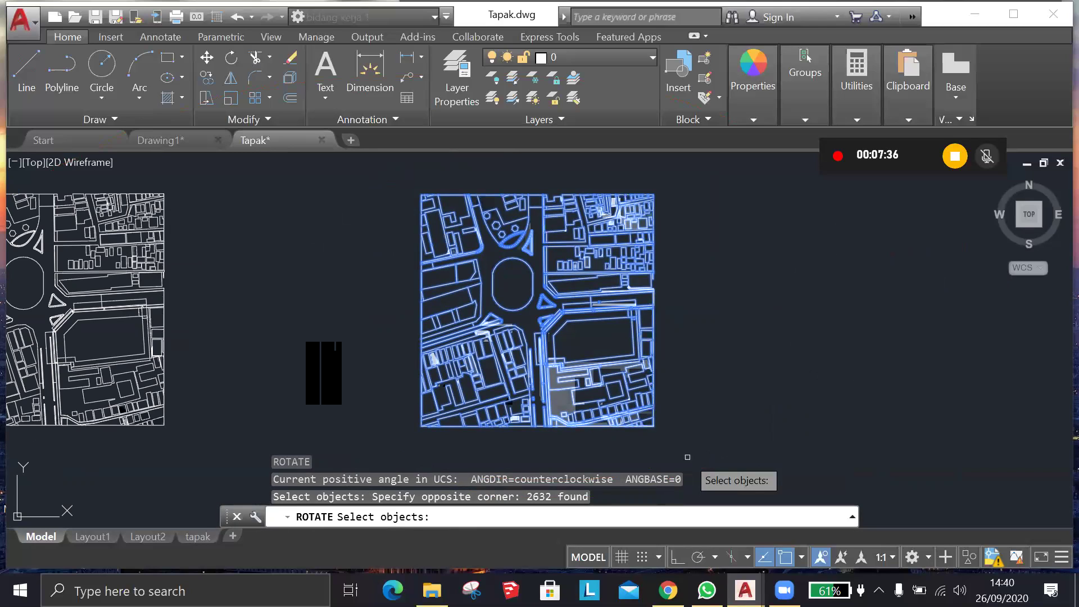
key("Return")
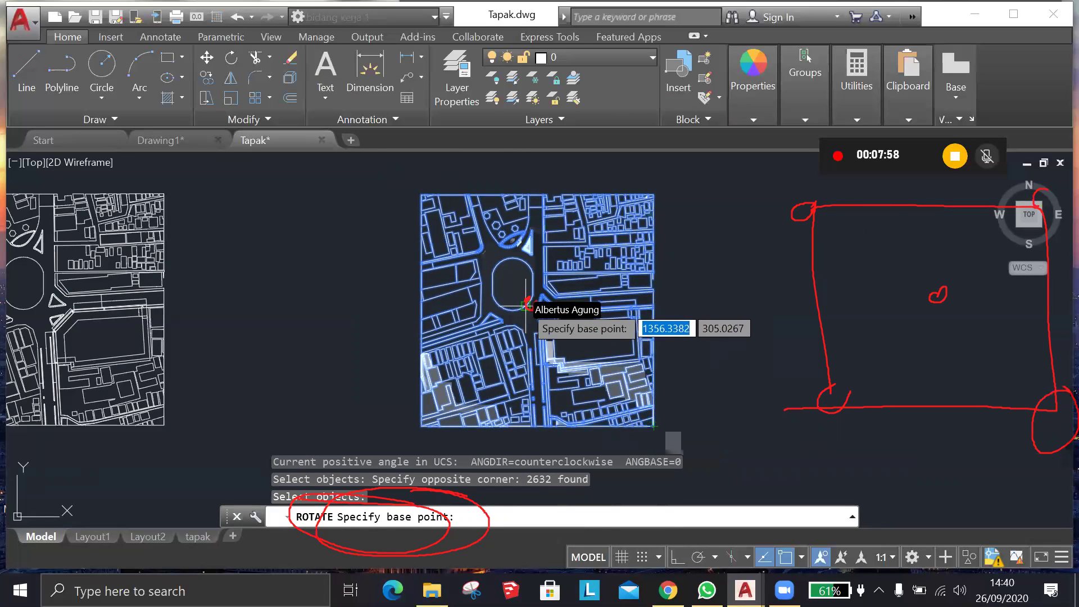
left_click(530, 305)
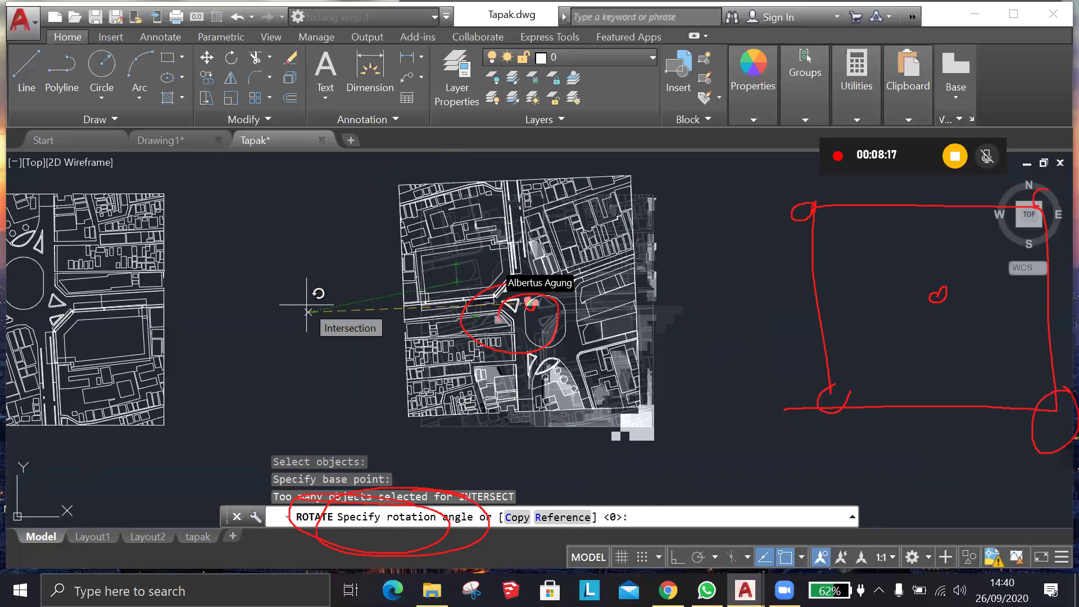
scroll(210, 306, "down", 4)
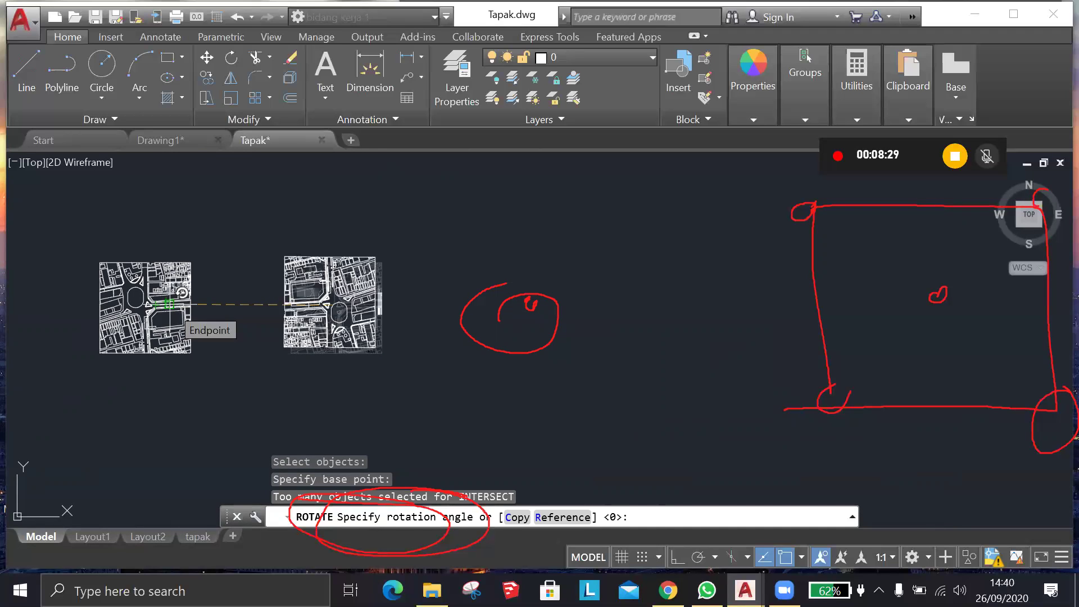
type("1")
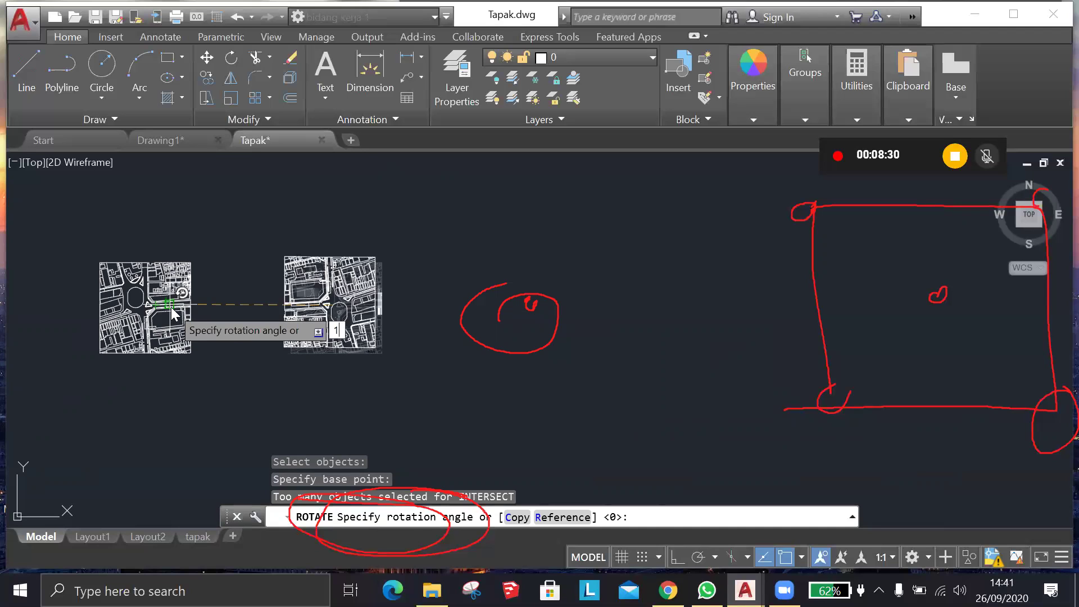
type("80")
key("Return")
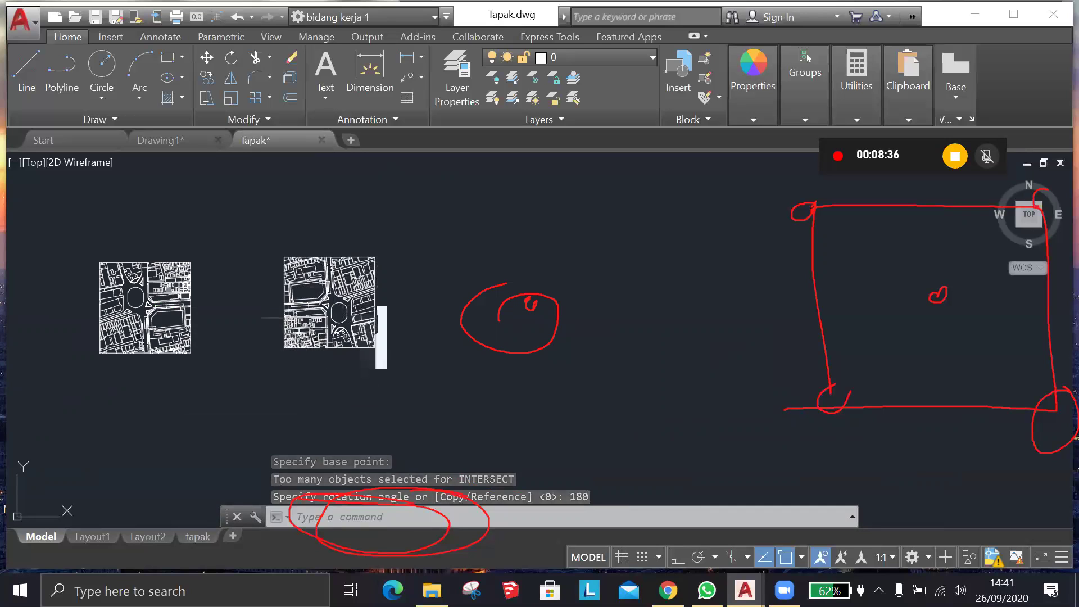
mouse_move(309, 296)
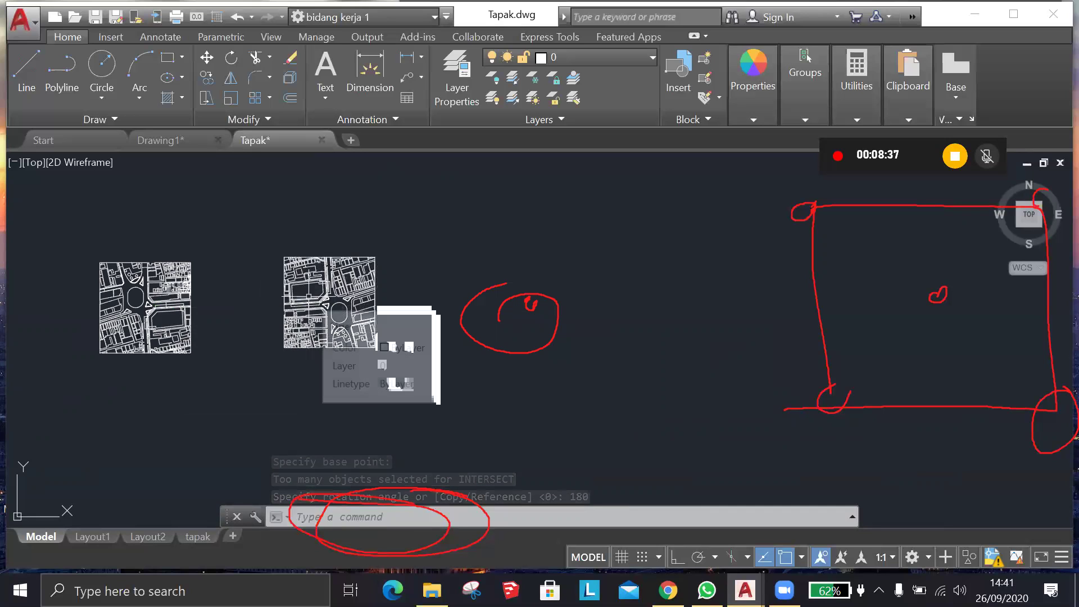
scroll(308, 296, "up", 1)
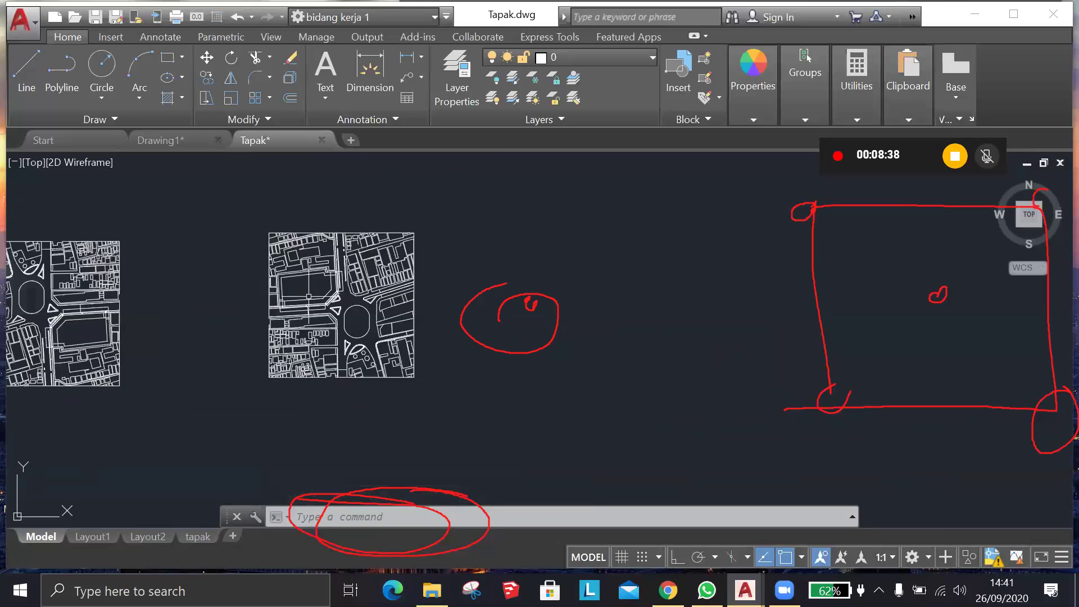
scroll(308, 296, "up", 1)
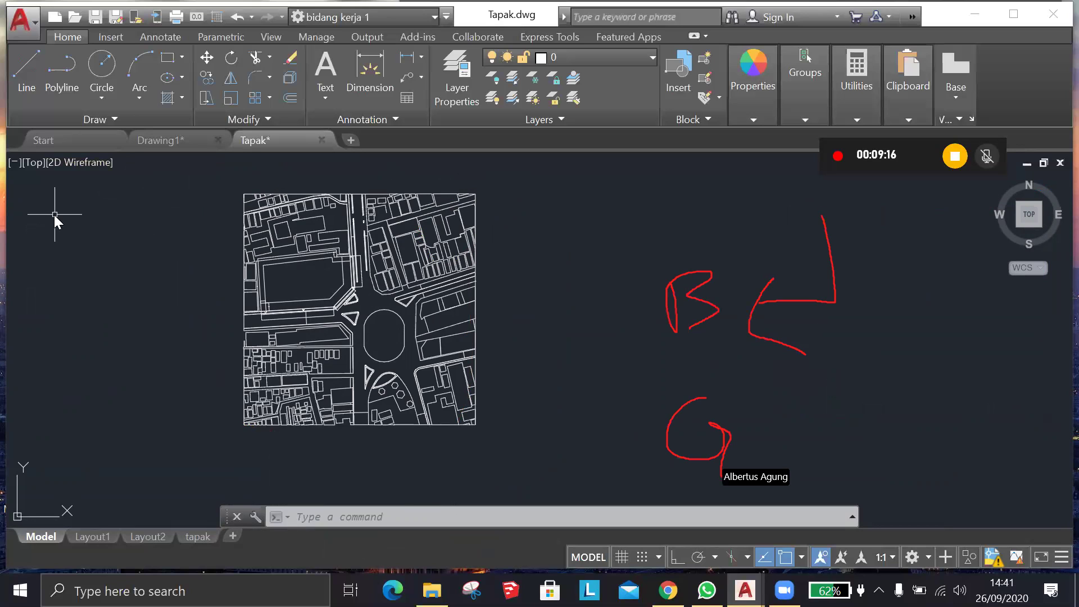
Define a block named blockplan from all of the rotated site plan's objects.
type("b")
key("Return")
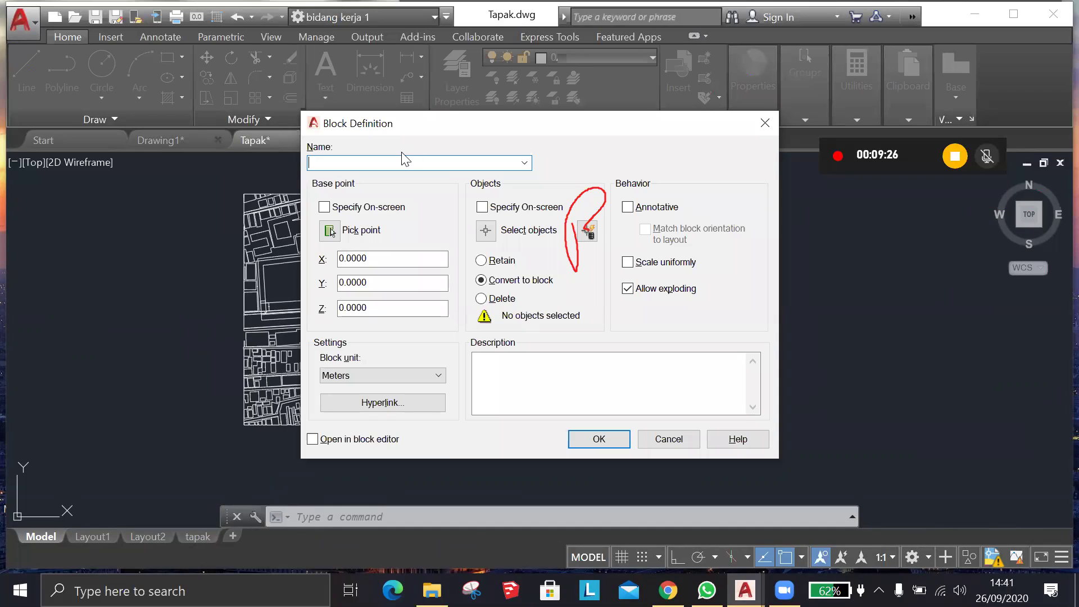
type("blockplan")
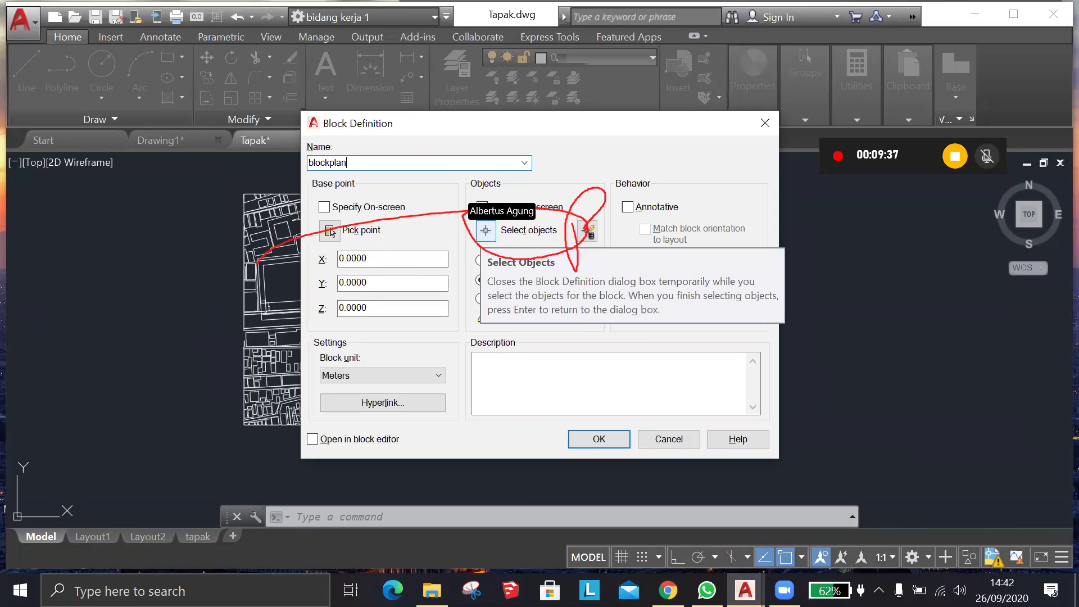
left_click(486, 231)
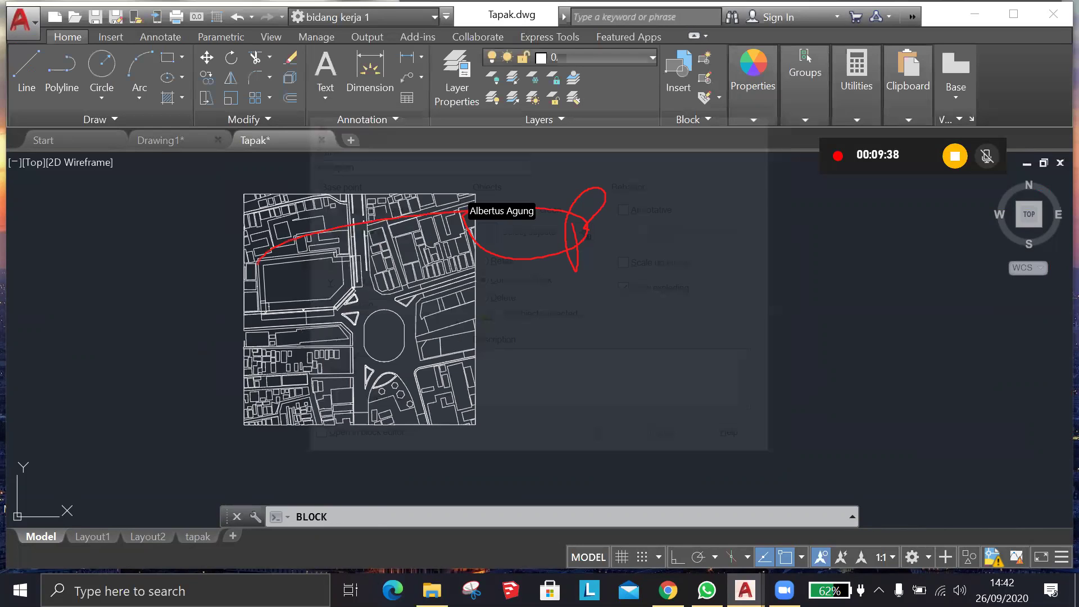
left_click(229, 182)
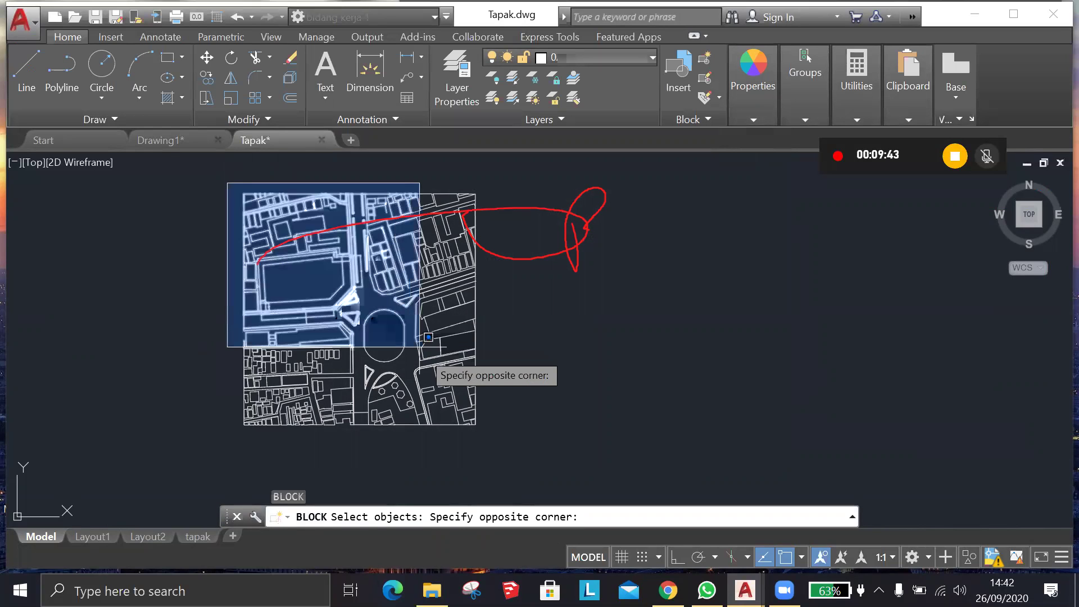
left_click(510, 452)
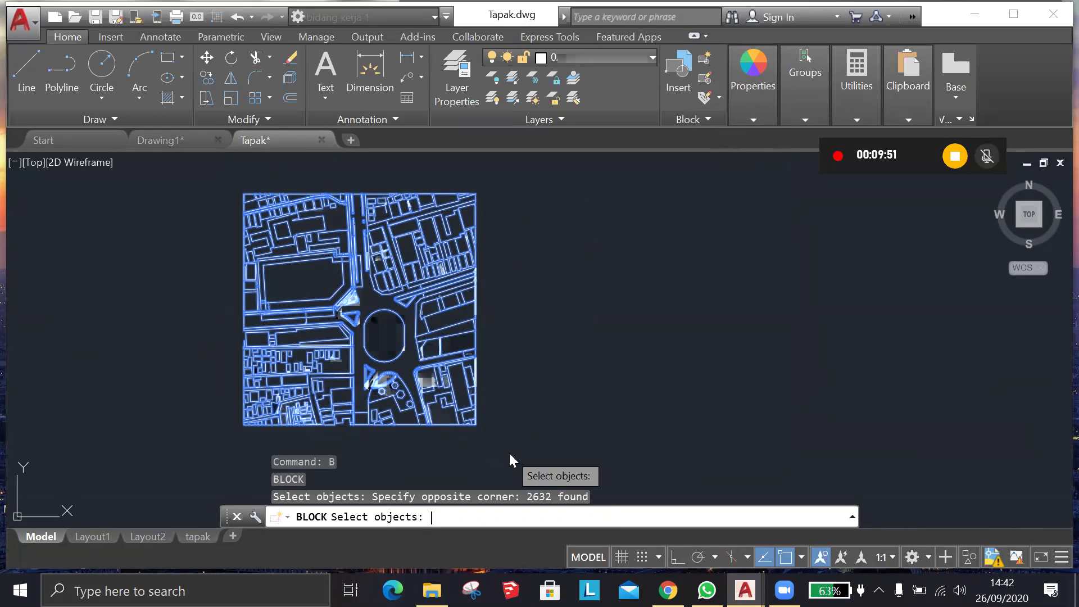
key("Return")
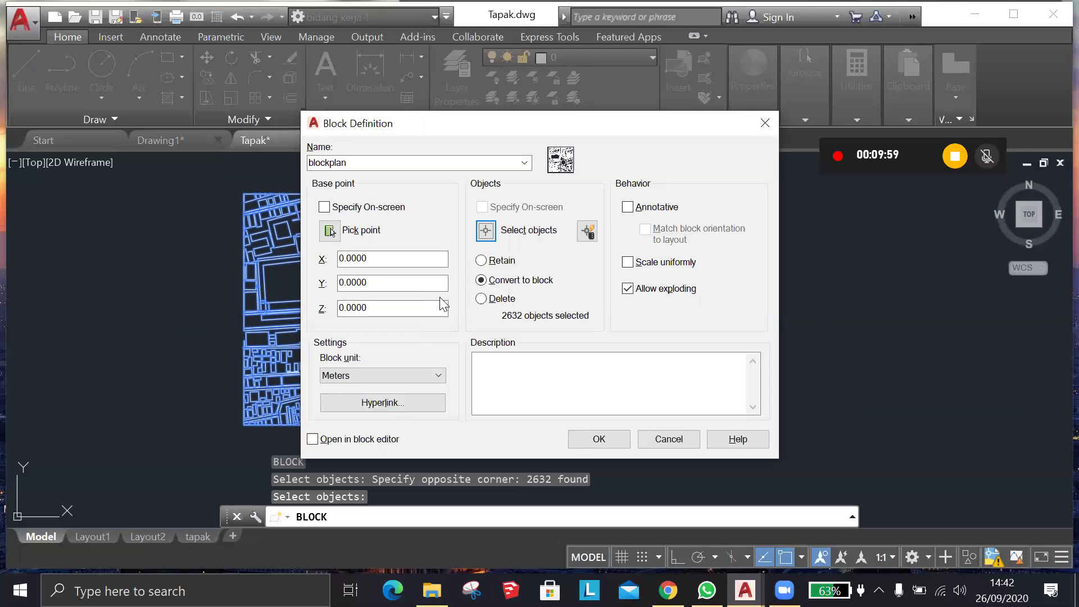
left_click(579, 441)
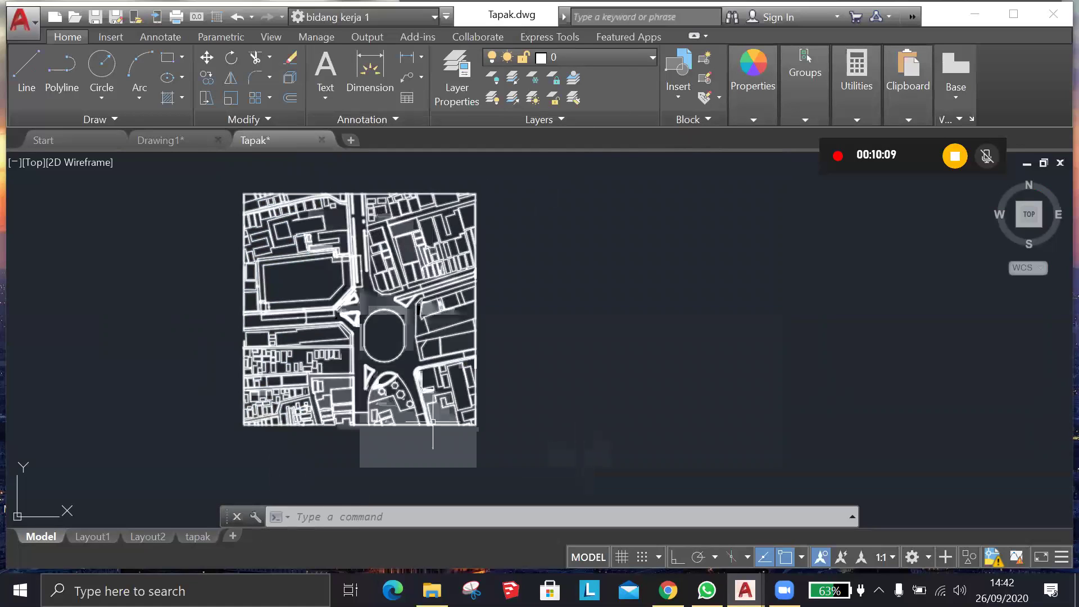
scroll(180, 360, "down", 4)
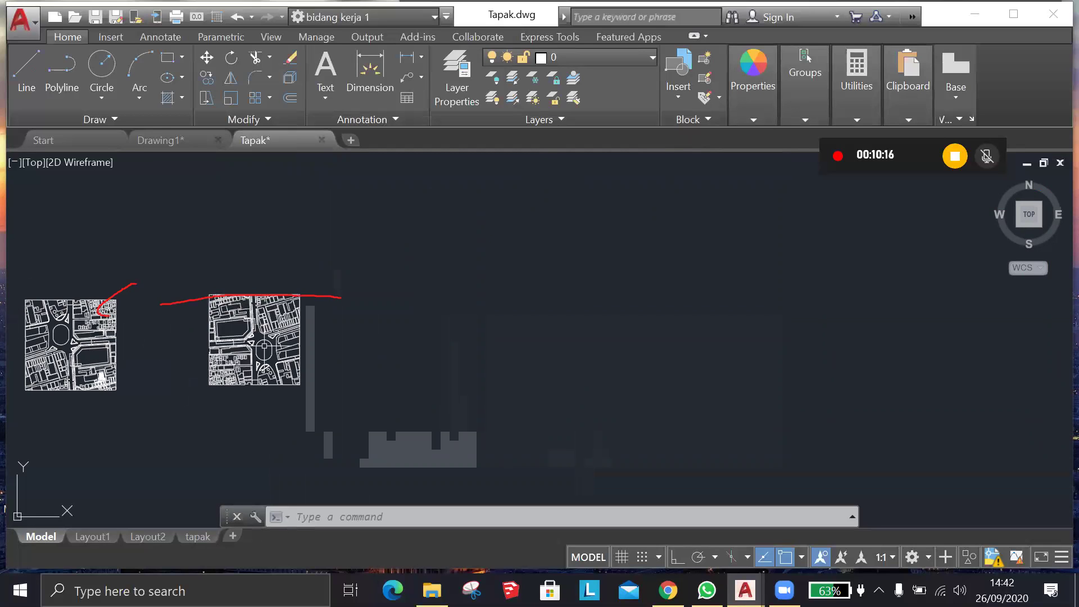
left_click(241, 325)
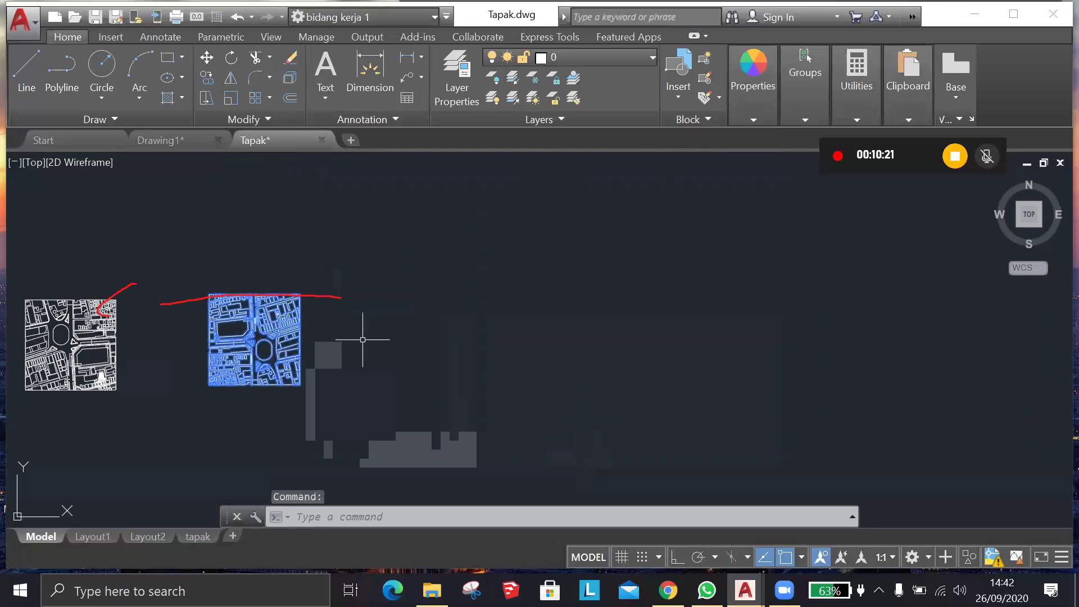
left_click(344, 339)
key("Escape")
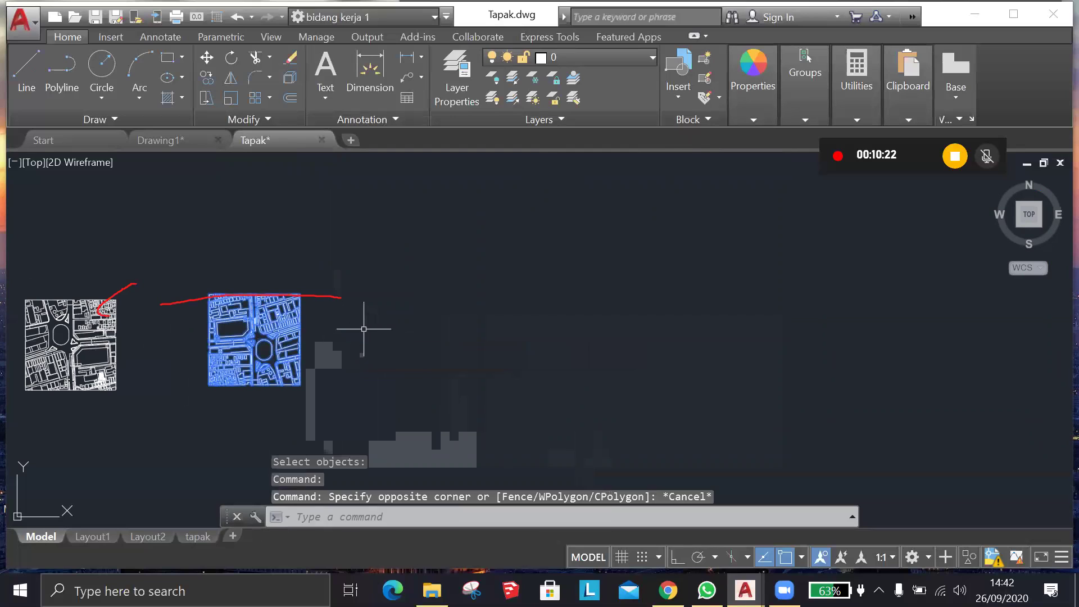
key("Escape")
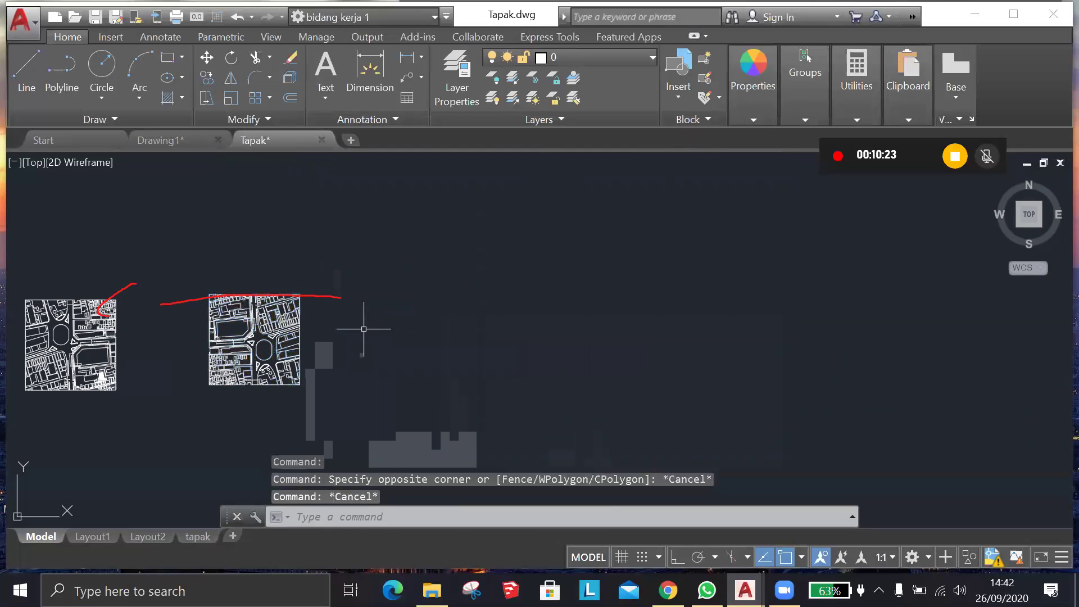
middle_click_drag(363, 328, 366, 331, "shift")
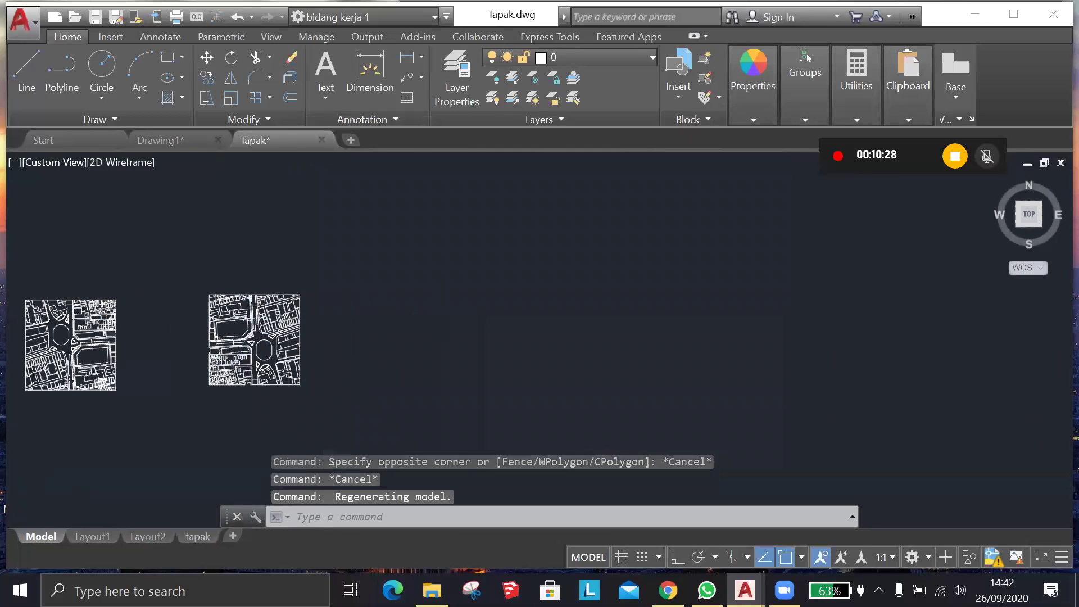
scroll(162, 407, "up", 2)
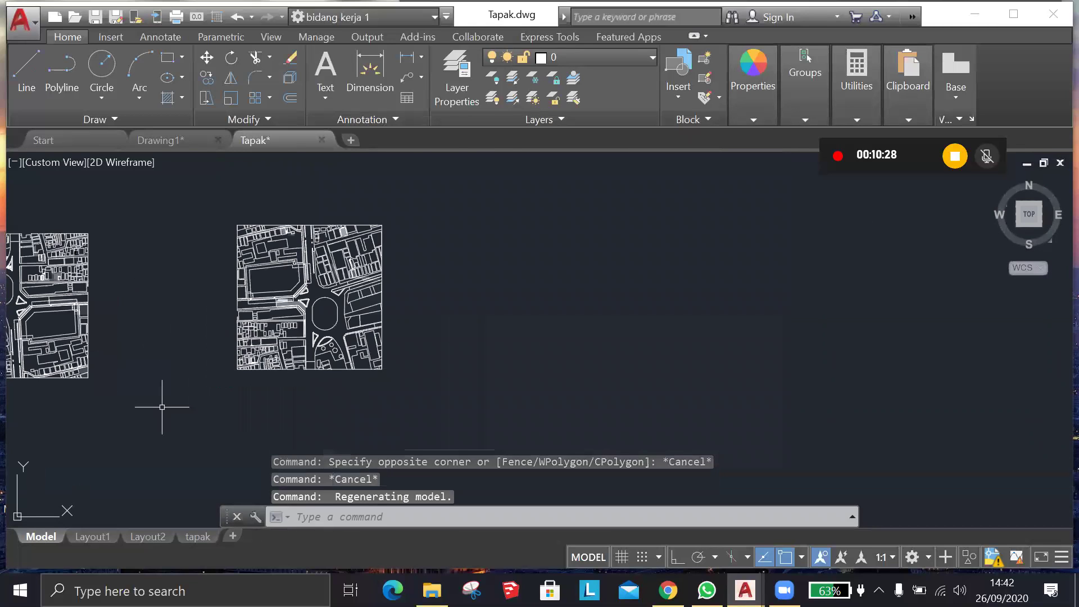
scroll(162, 407, "up", 2)
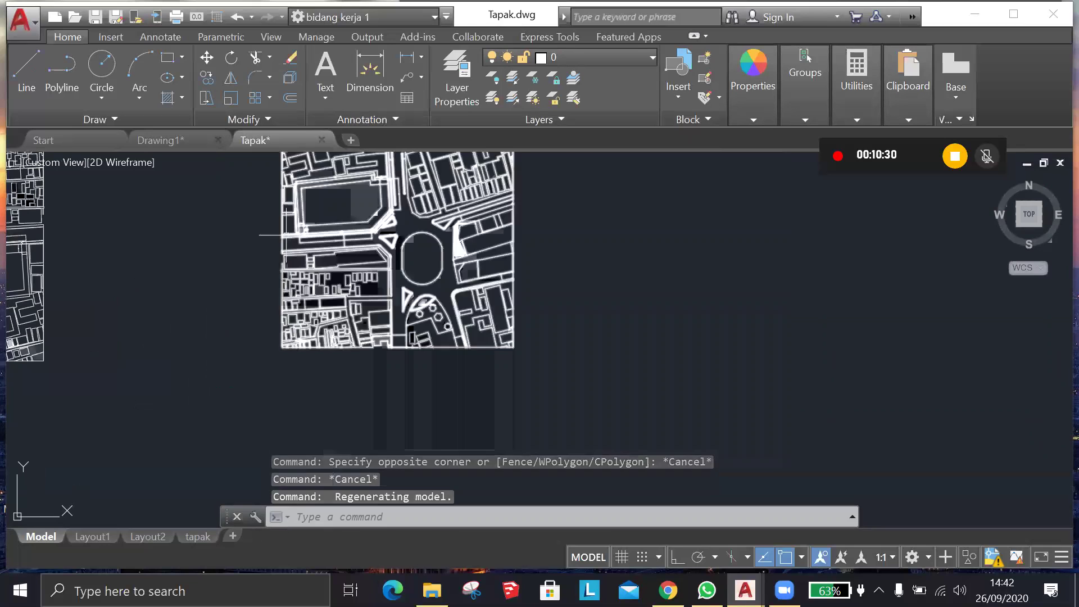
scroll(164, 513, "down", 2)
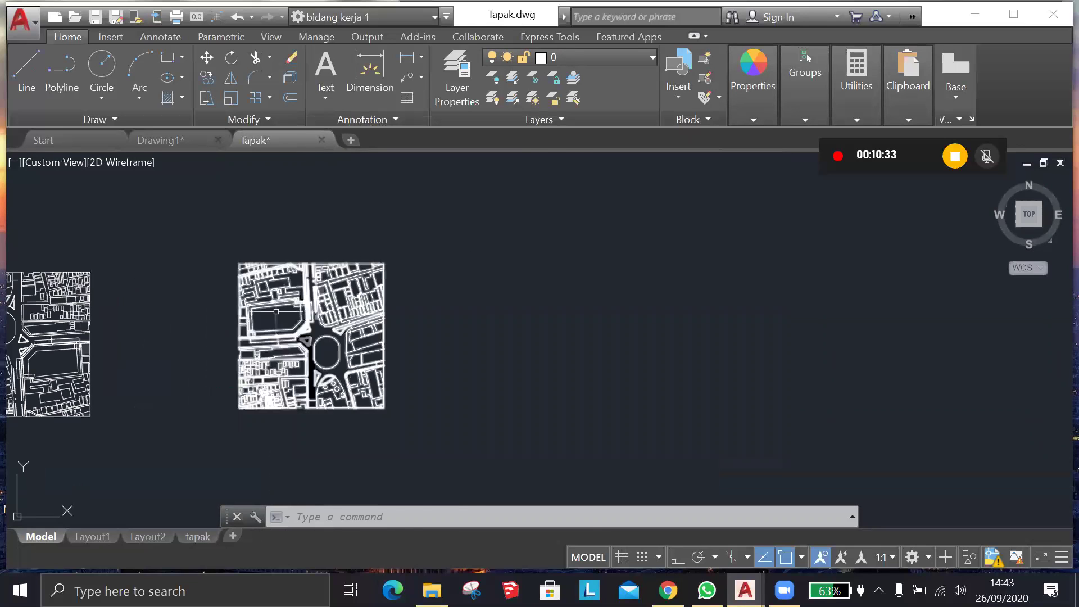
scroll(248, 270, "up", 4)
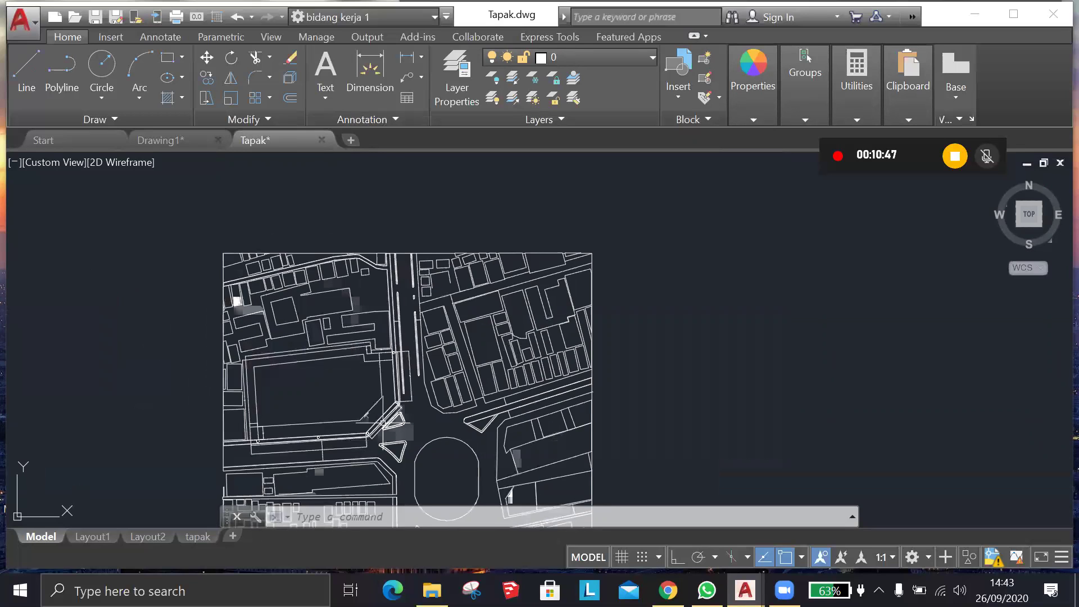
scroll(641, 290, "down", 2)
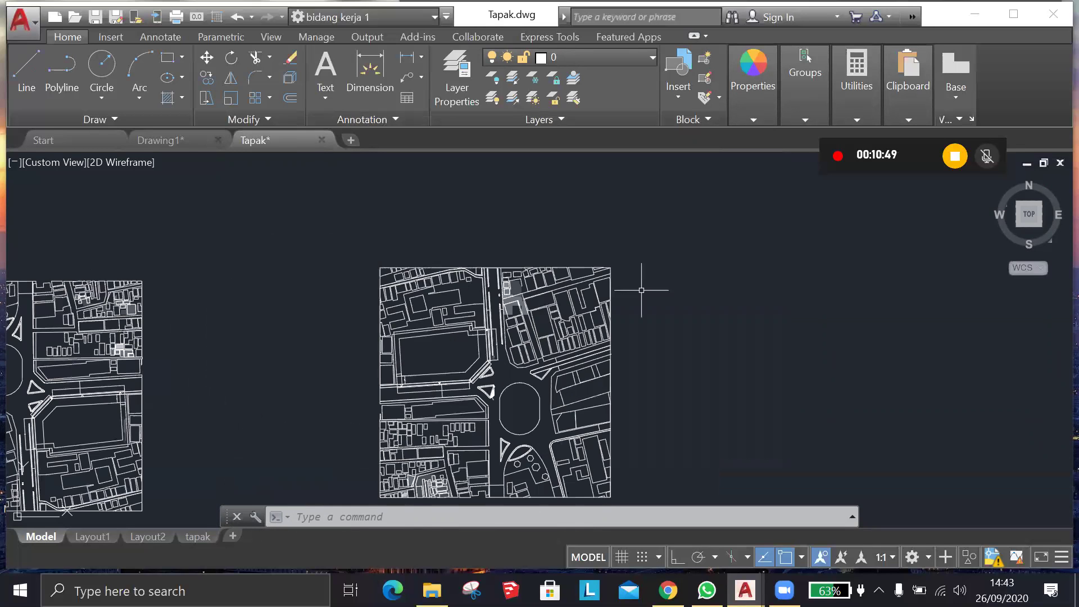
scroll(641, 290, "up", 2)
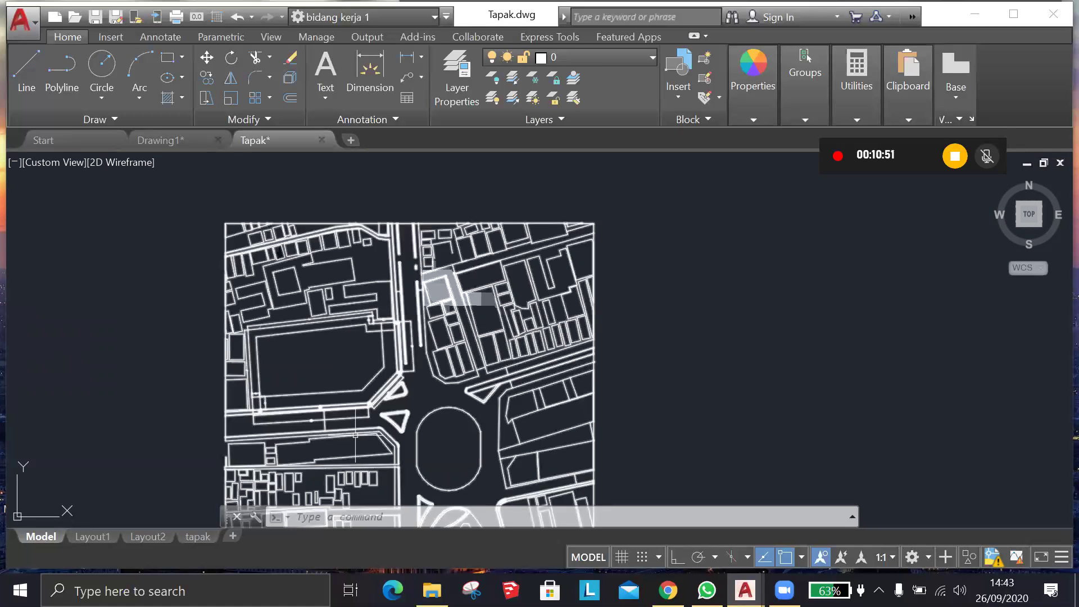
Copy the blockplan block to the right, using its lower-left corner as base.
left_click(396, 372)
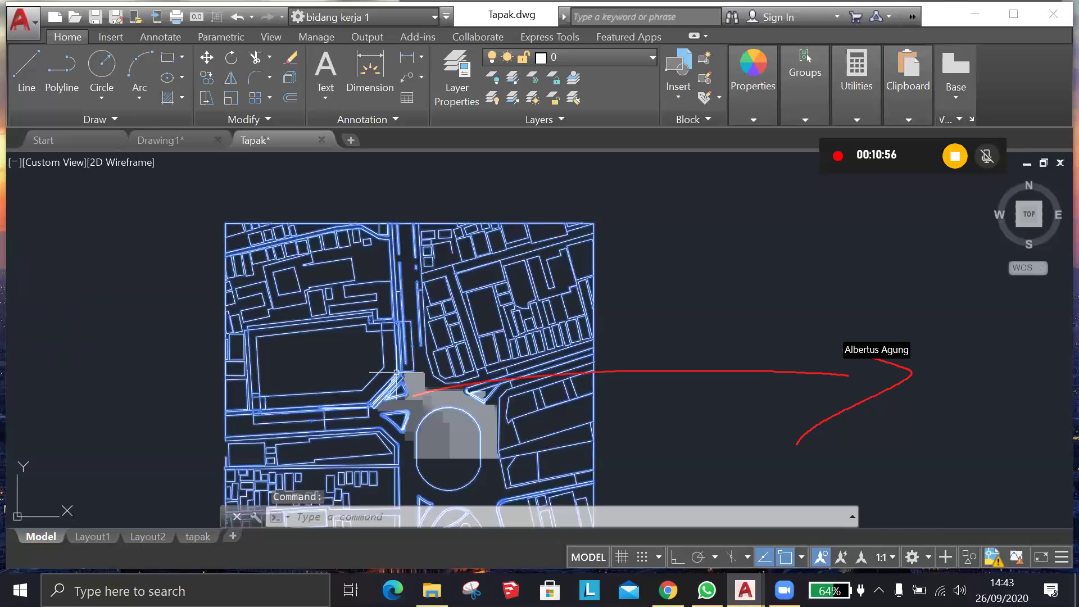
type("co")
key("Return")
scroll(396, 371, "down", 4)
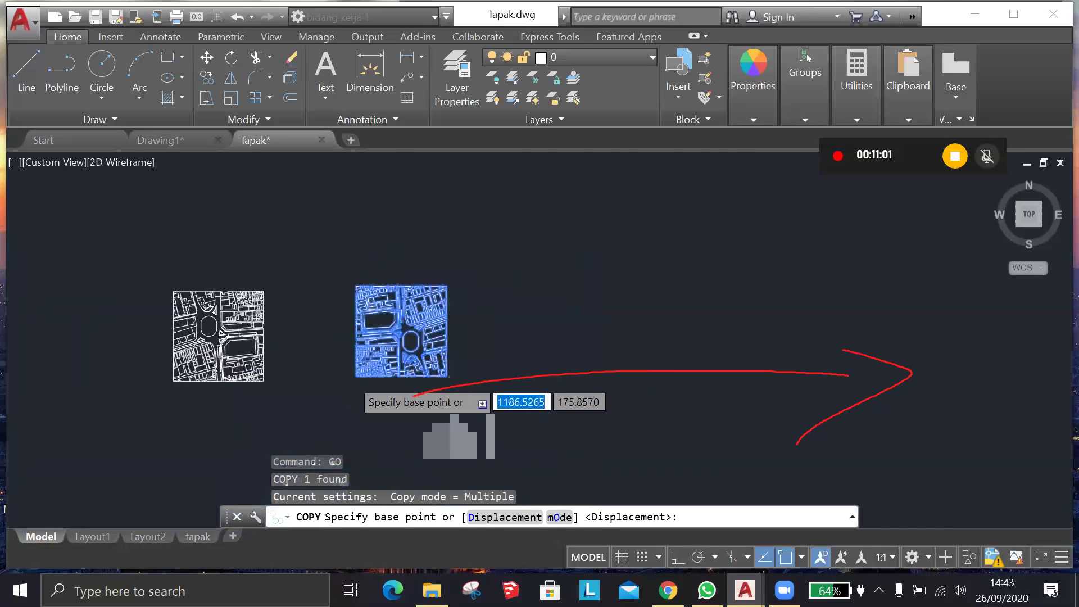
scroll(351, 382, "up", 5)
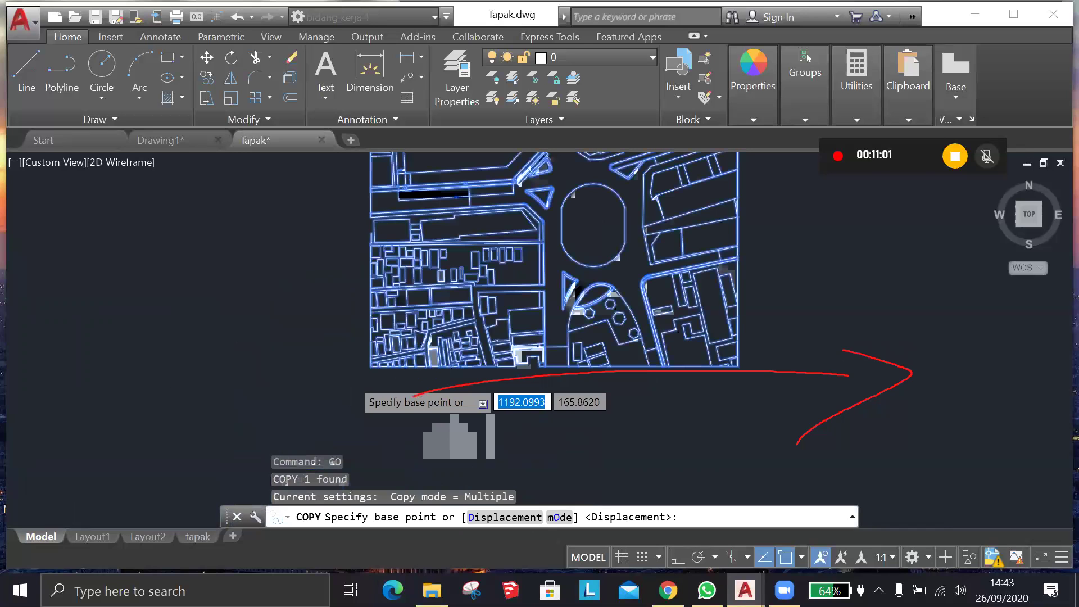
scroll(351, 378, "up", 2)
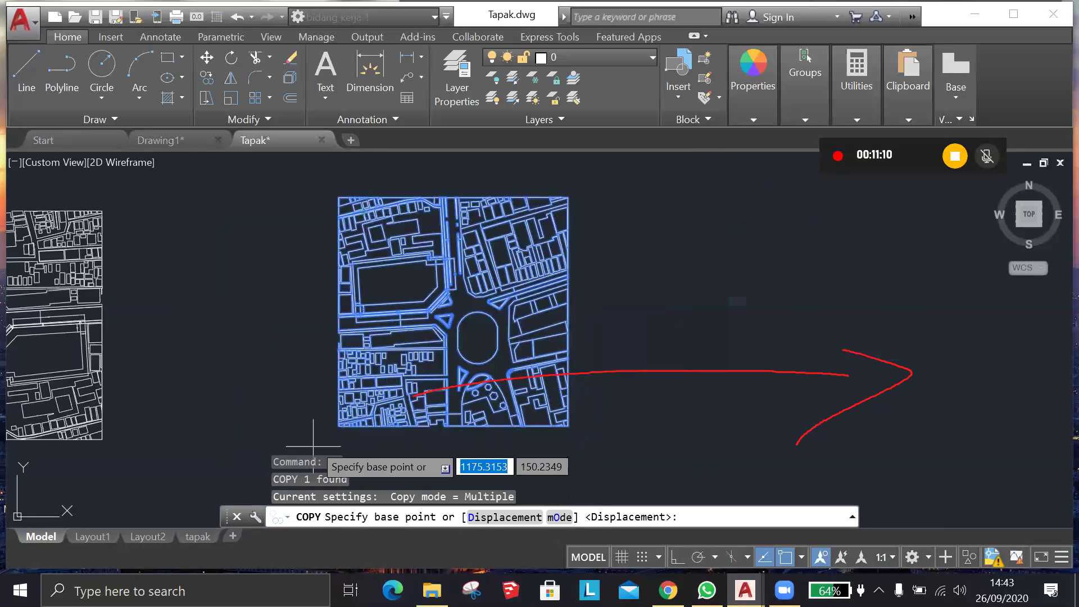
left_click(338, 423)
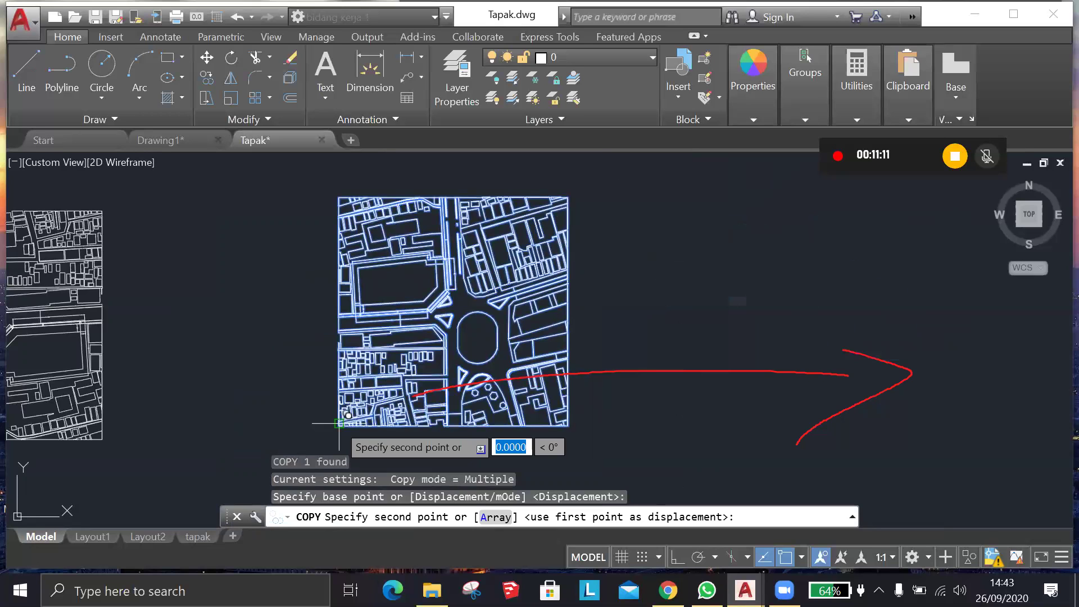
left_click(727, 410)
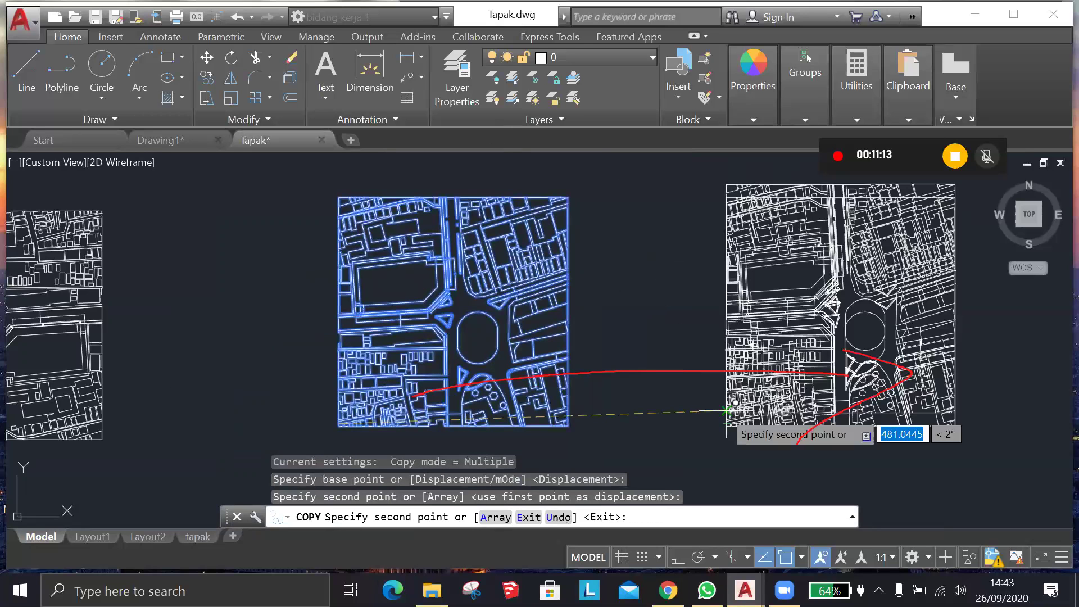
key("Escape")
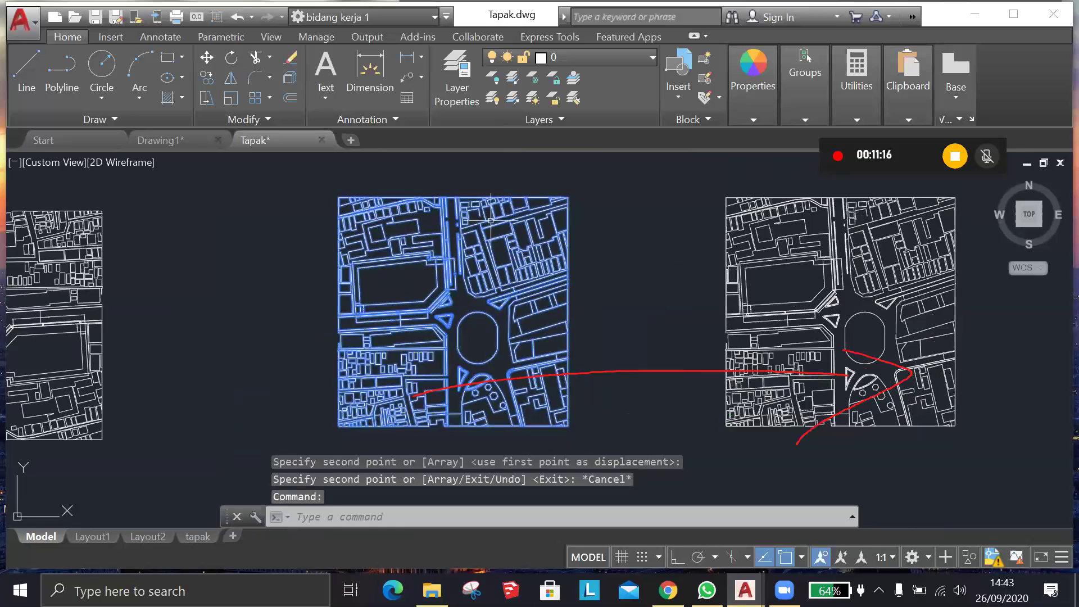
Explode the selected middle site plan block into separate lines with X.
right_click(472, 258)
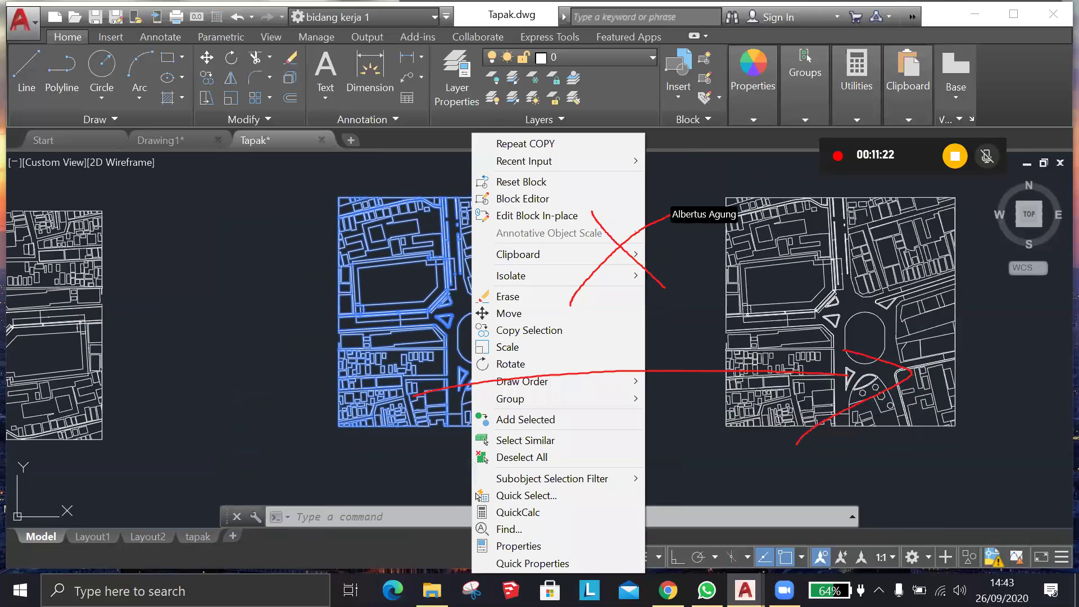
left_click(647, 191)
key("Escape")
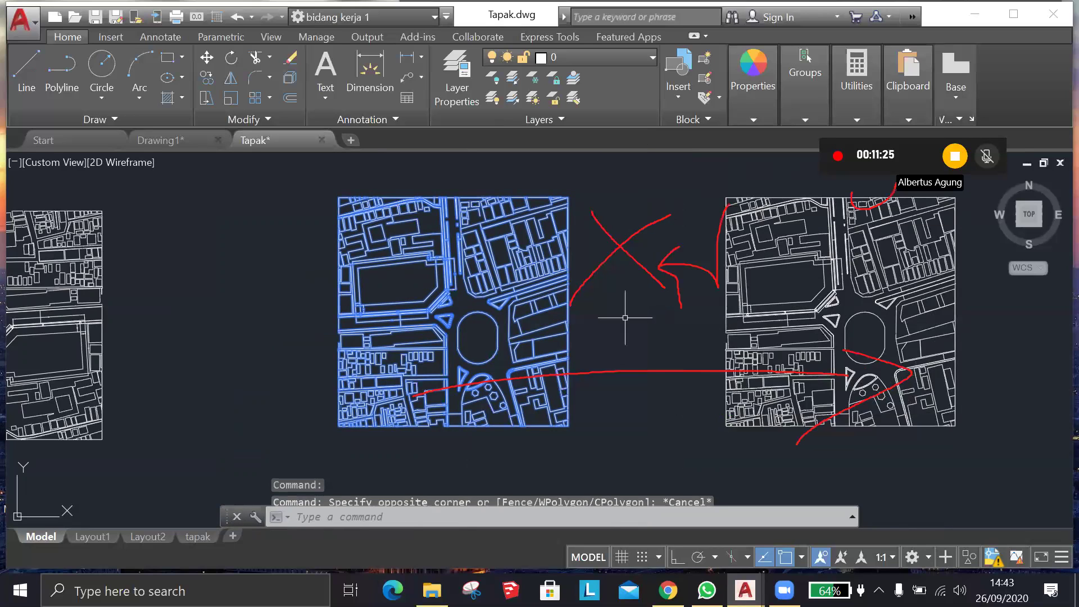
type("x")
mouse_move(469, 285)
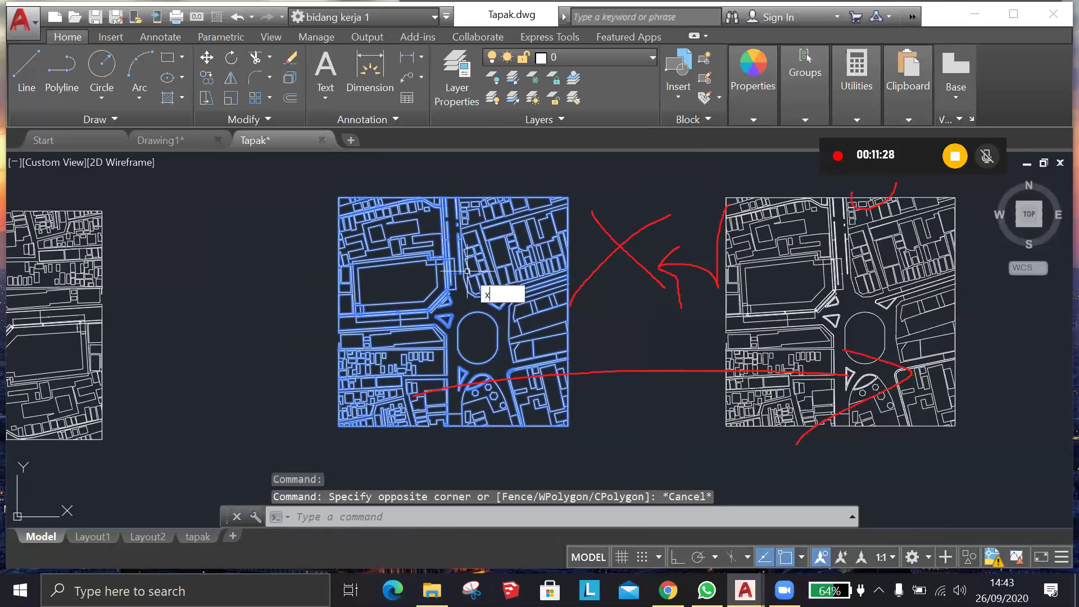
key("Return")
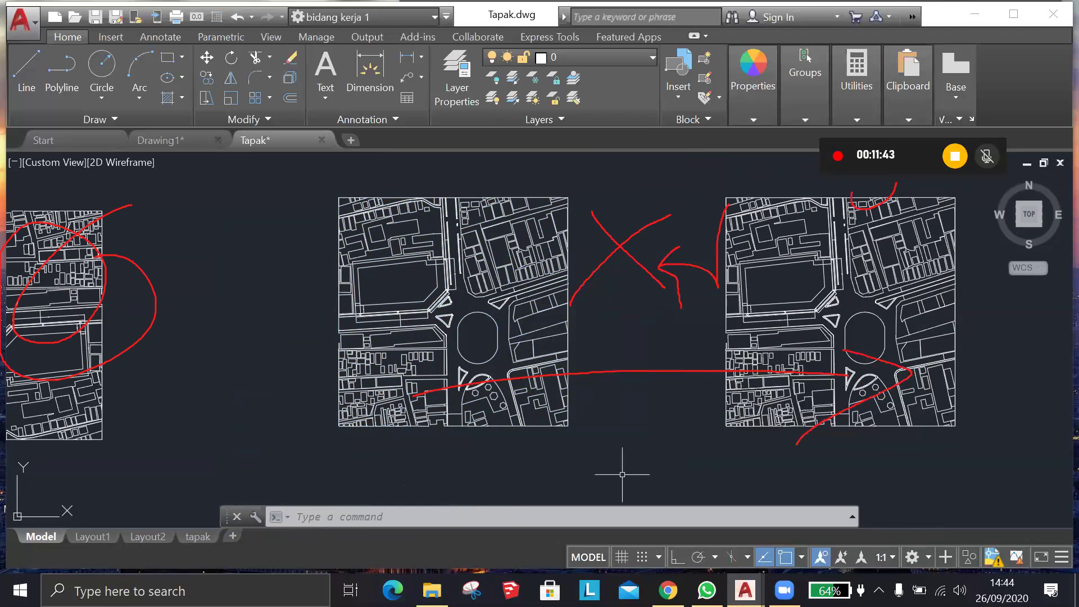
middle_click_drag(703, 455, 691, 457)
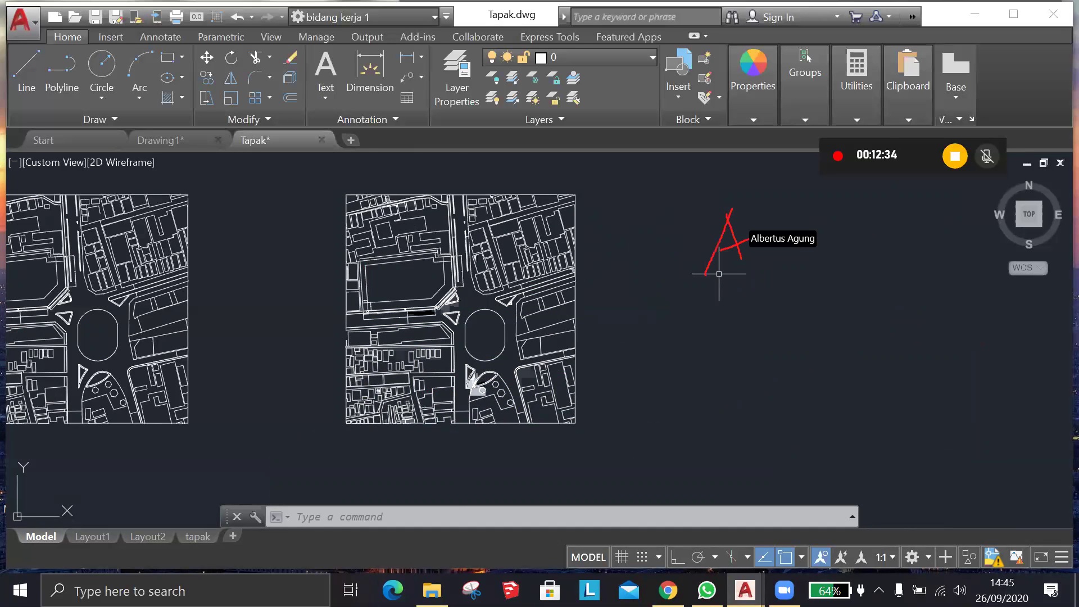
type("a")
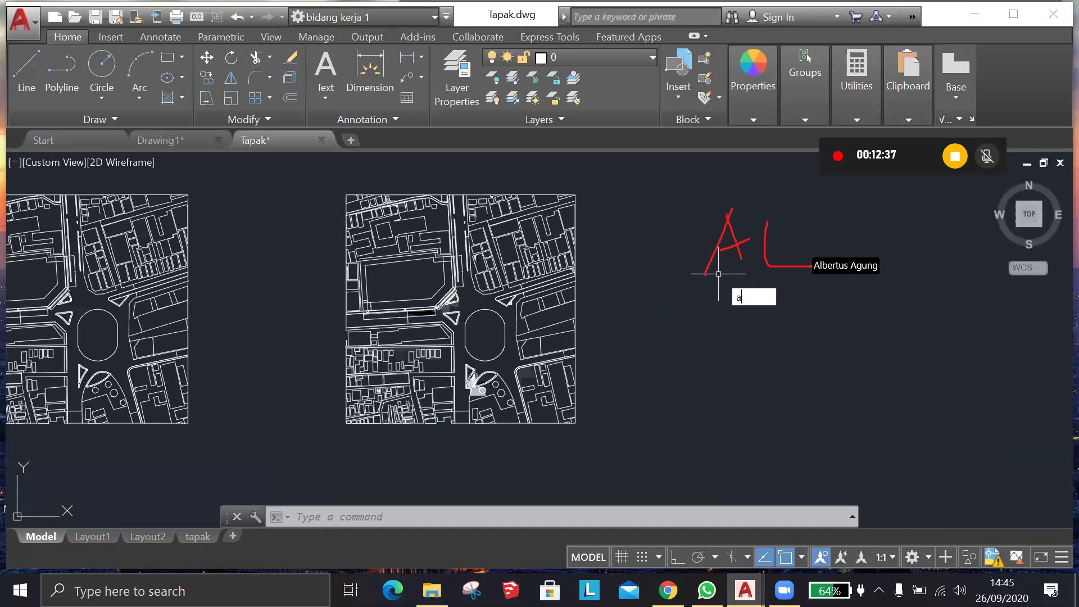
type("l")
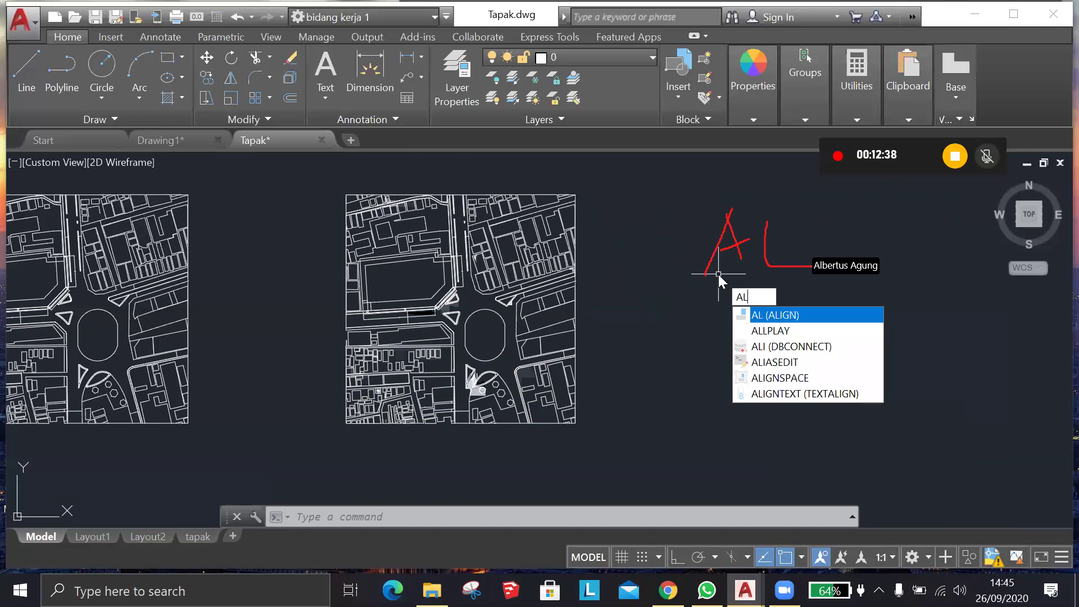
key("Return")
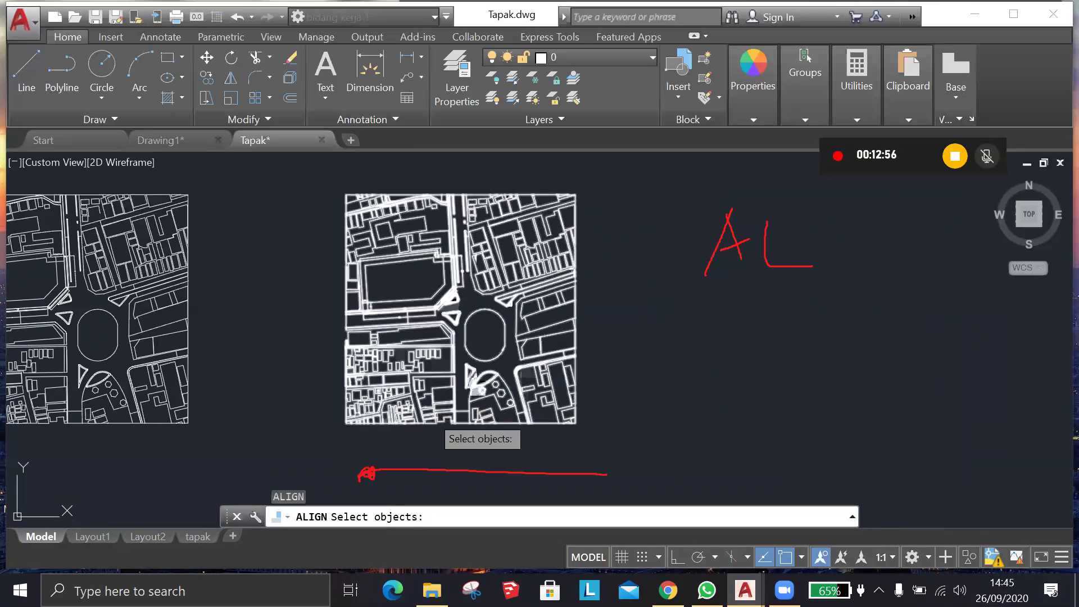
left_click(352, 472)
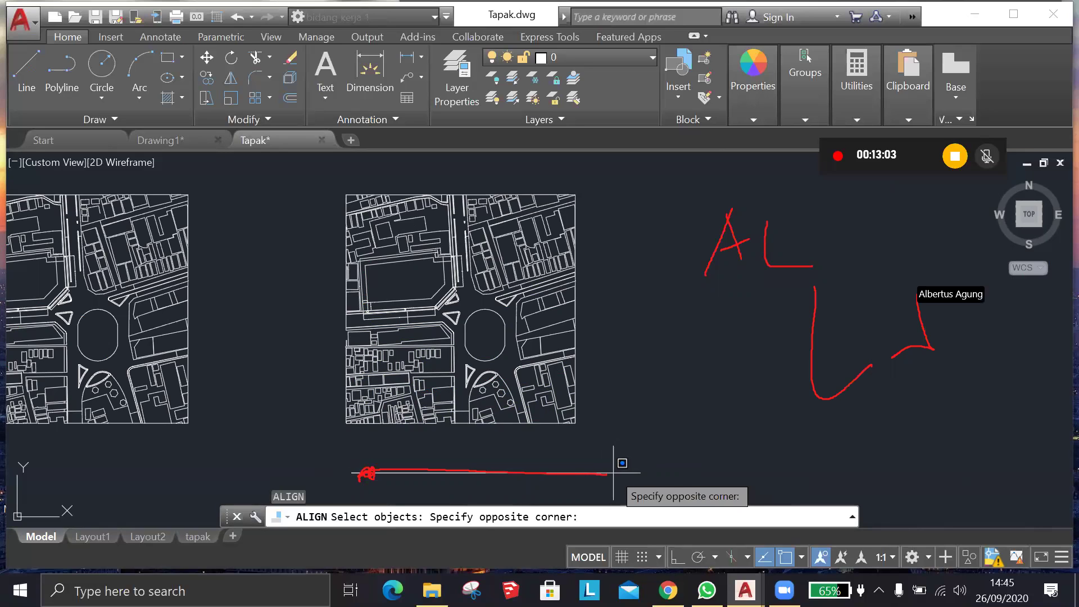
key("Escape")
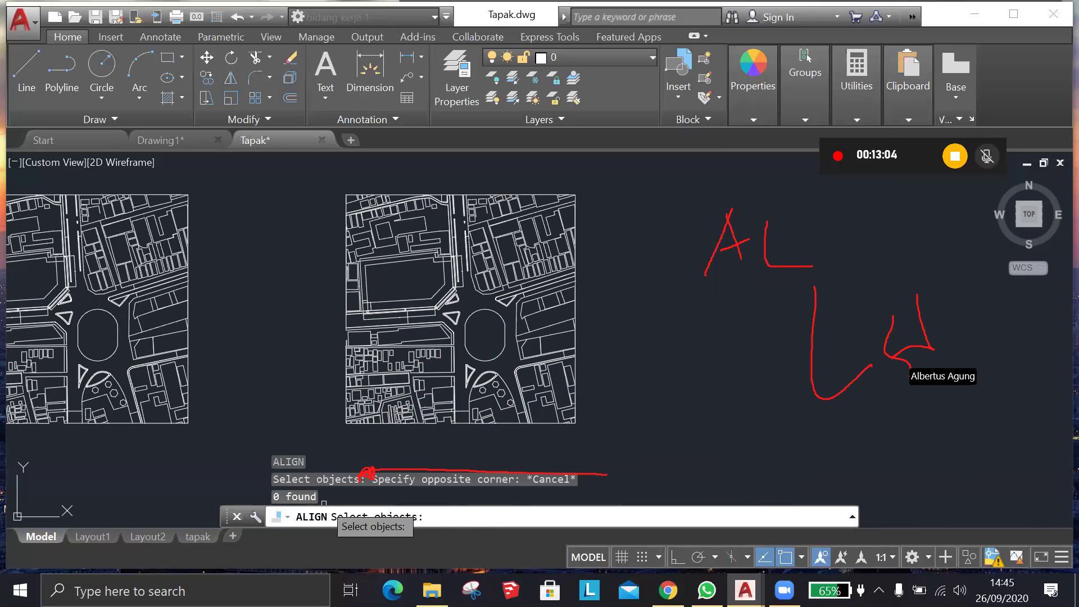
type("l")
key("Return")
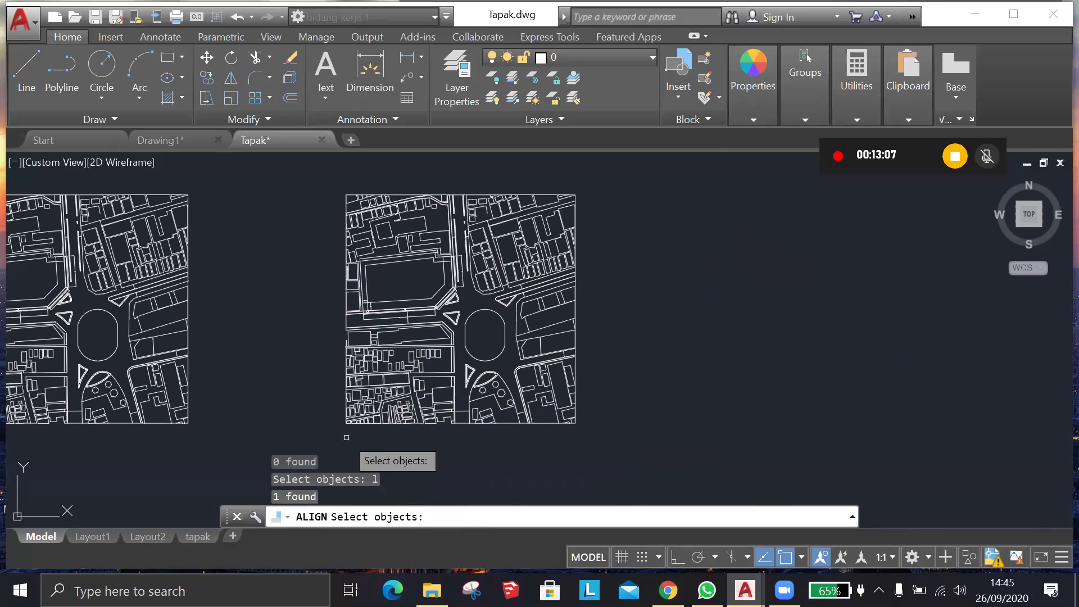
left_click(345, 464)
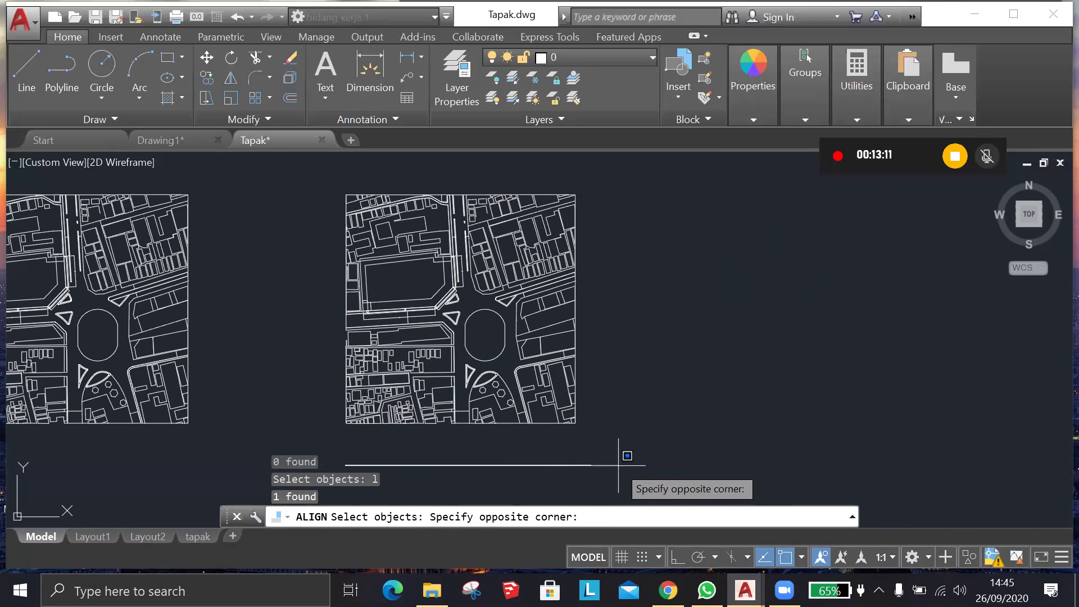
left_click(618, 465)
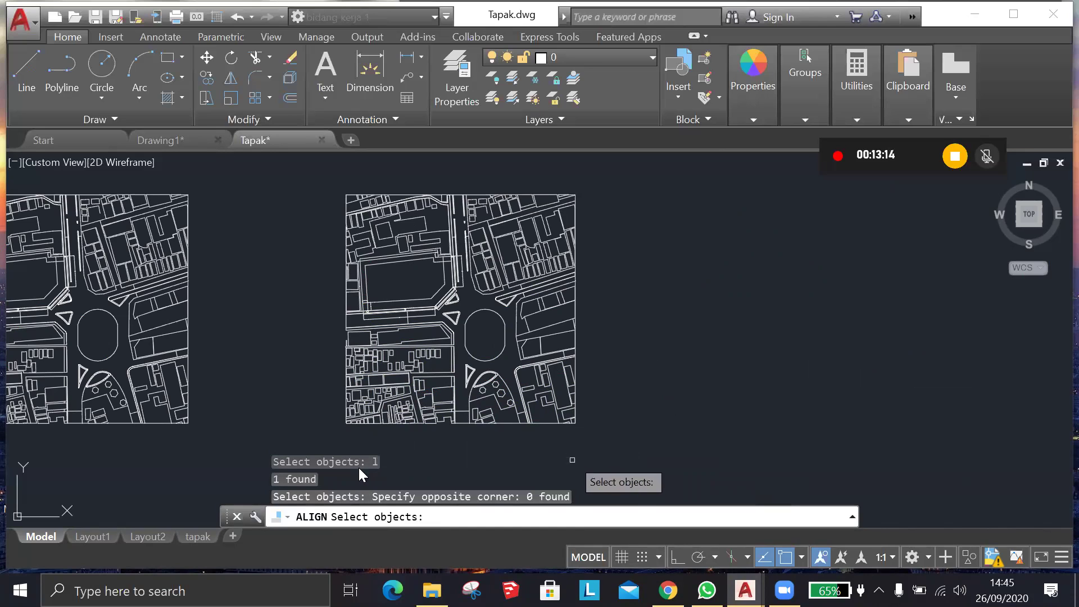
key("Escape")
key("Escape")
key("Escape")
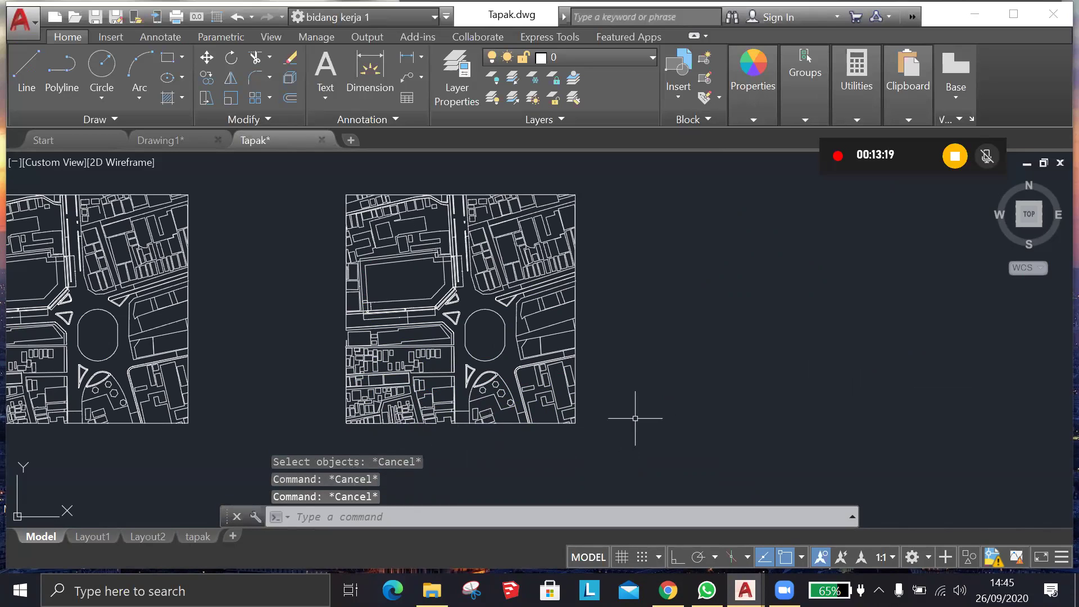
key("Escape")
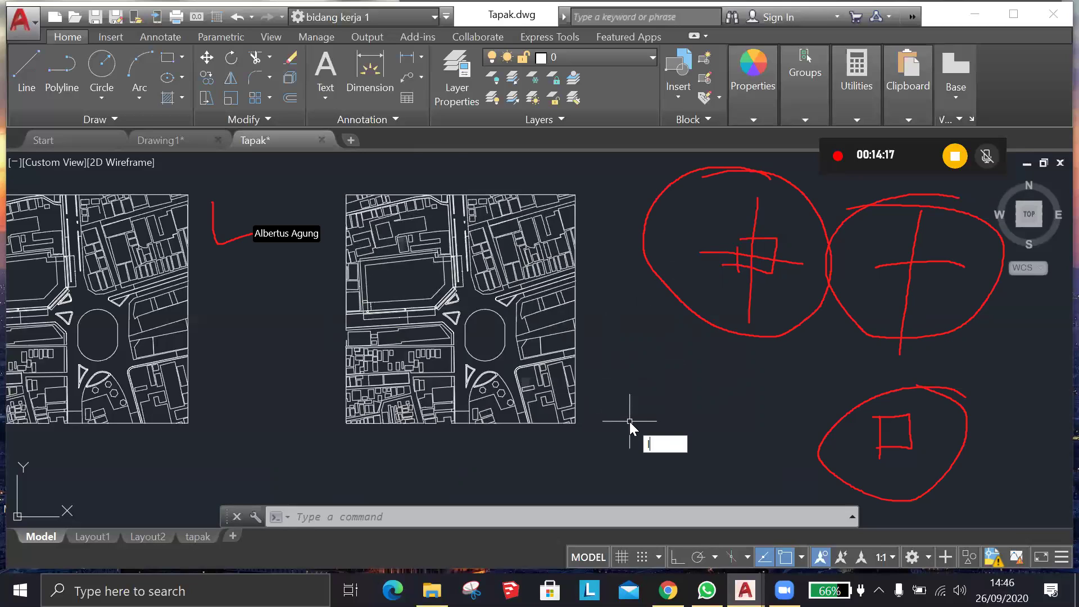
Draw a horizontal LINE segment under the middle site plan, from its left to right side.
type("l")
key("Return")
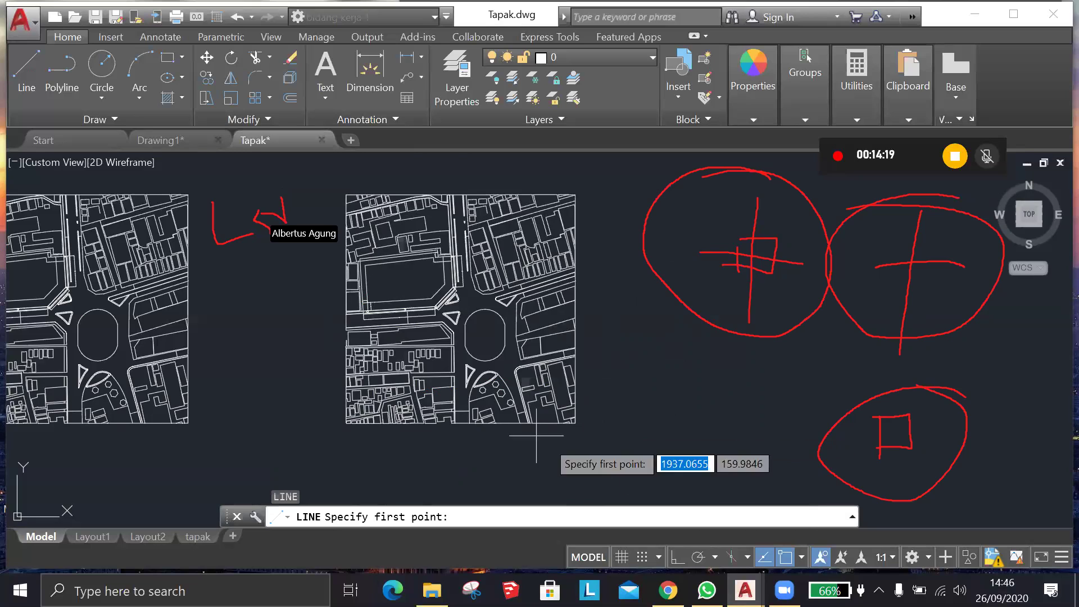
left_click(314, 461)
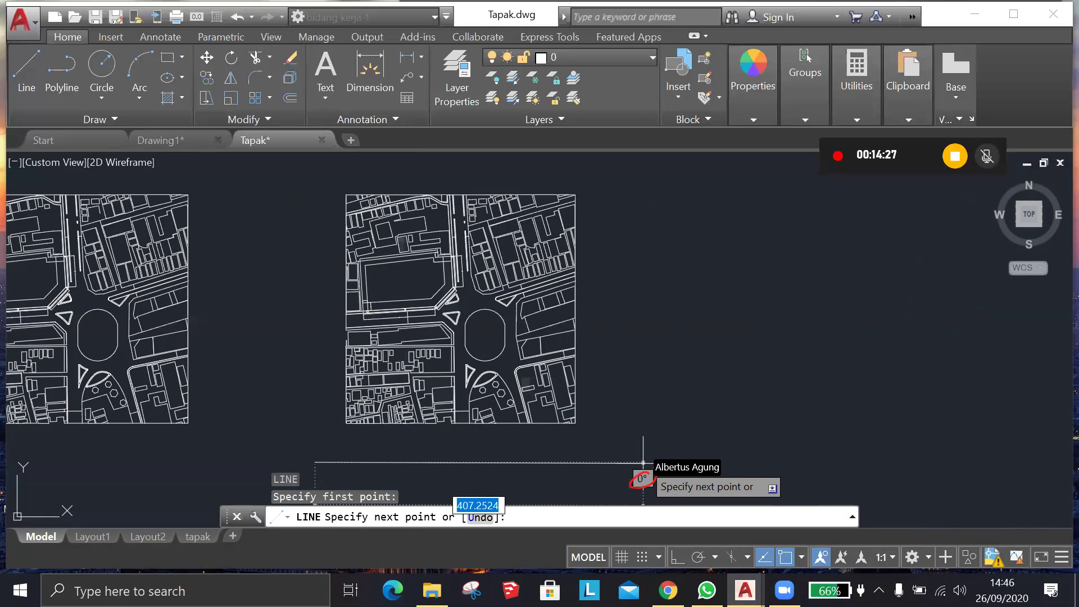
left_click(643, 463)
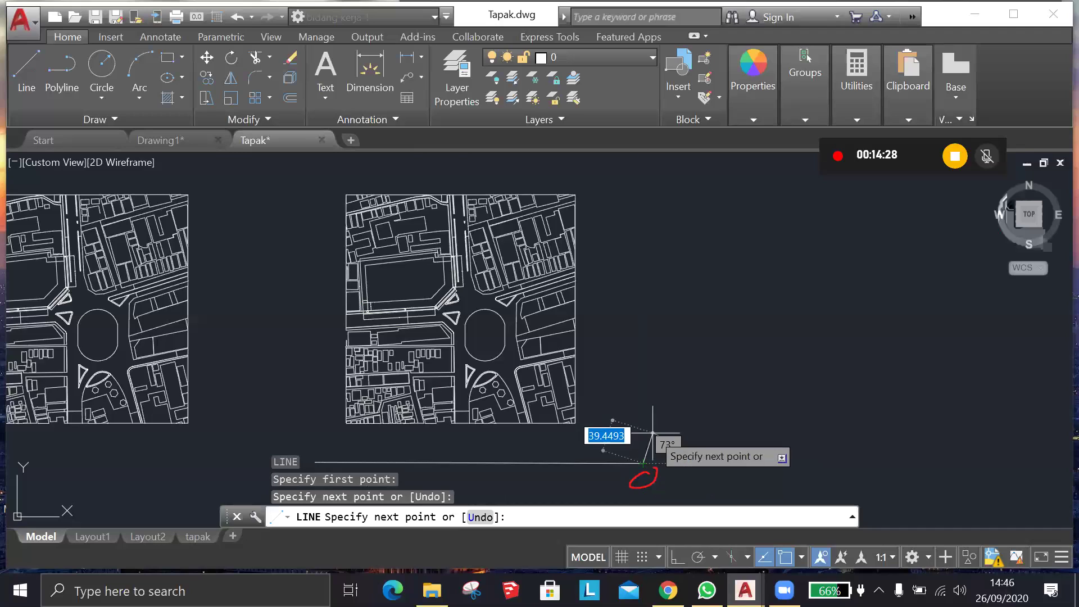
key("Escape")
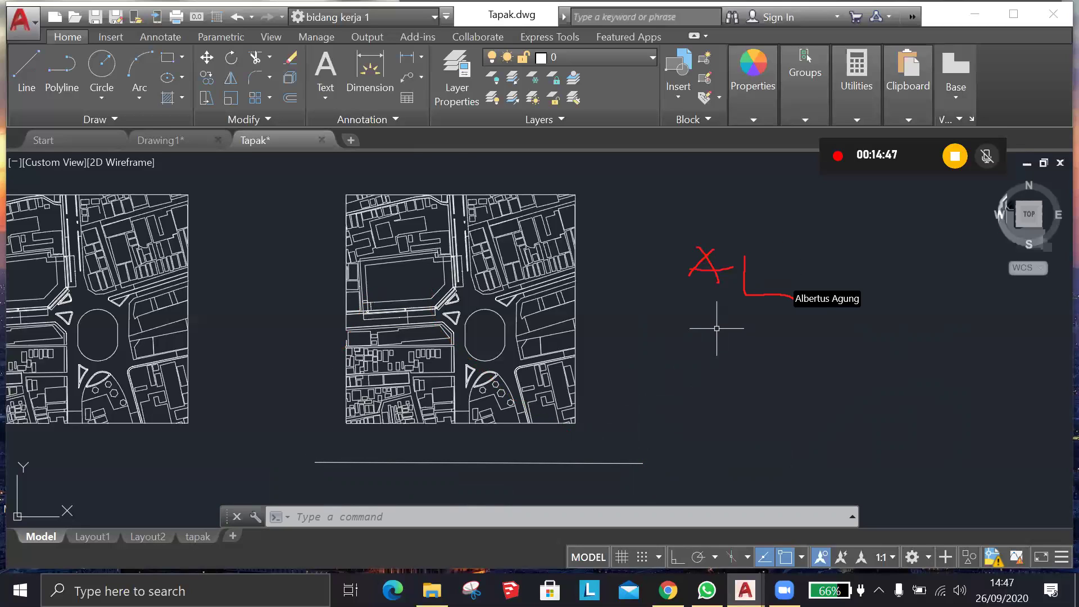
Correct the mistyped FL, start ALIGN (AL) and select the middle site plan.
type("F")
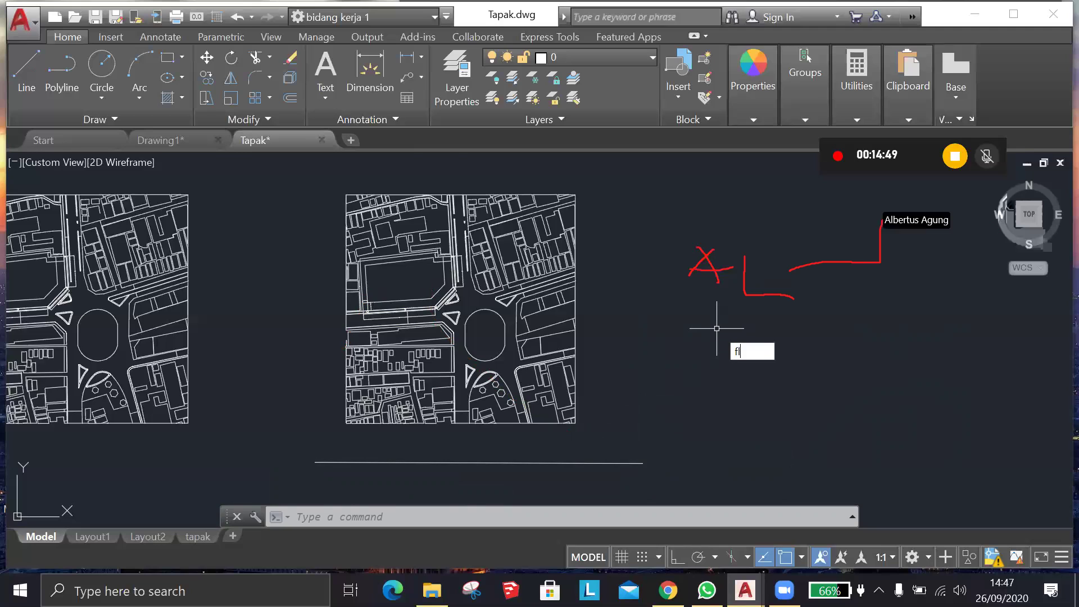
type("L")
key("BackSpace")
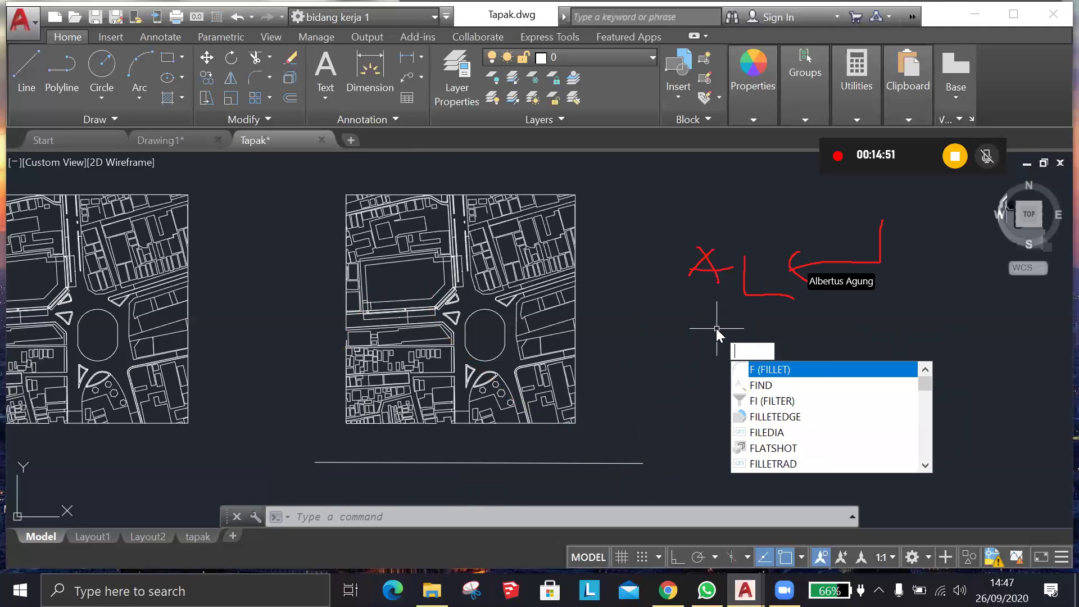
key("BackSpace")
type("al")
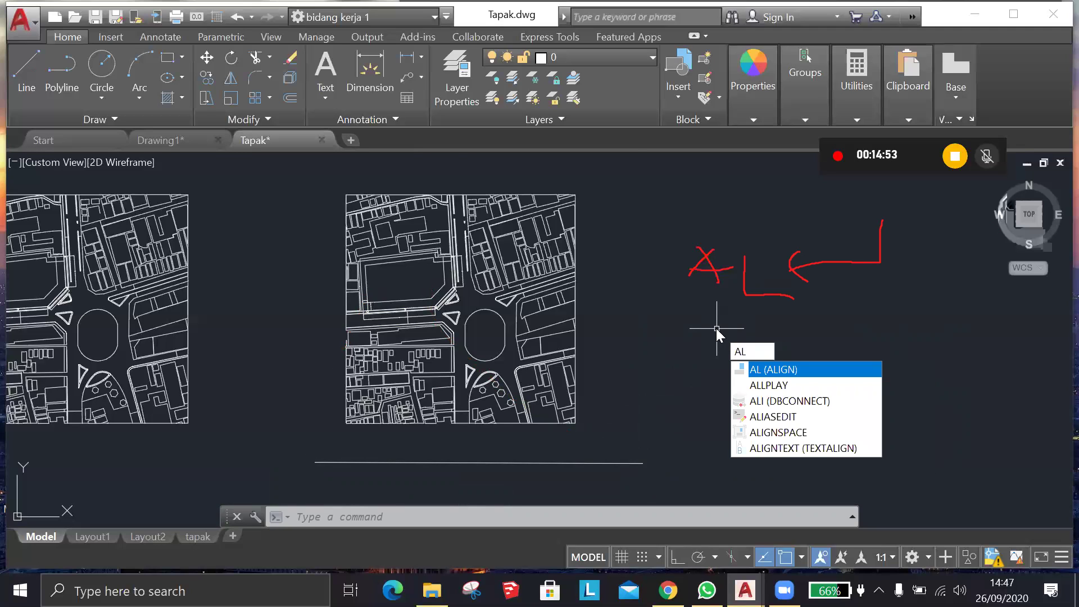
key("Return")
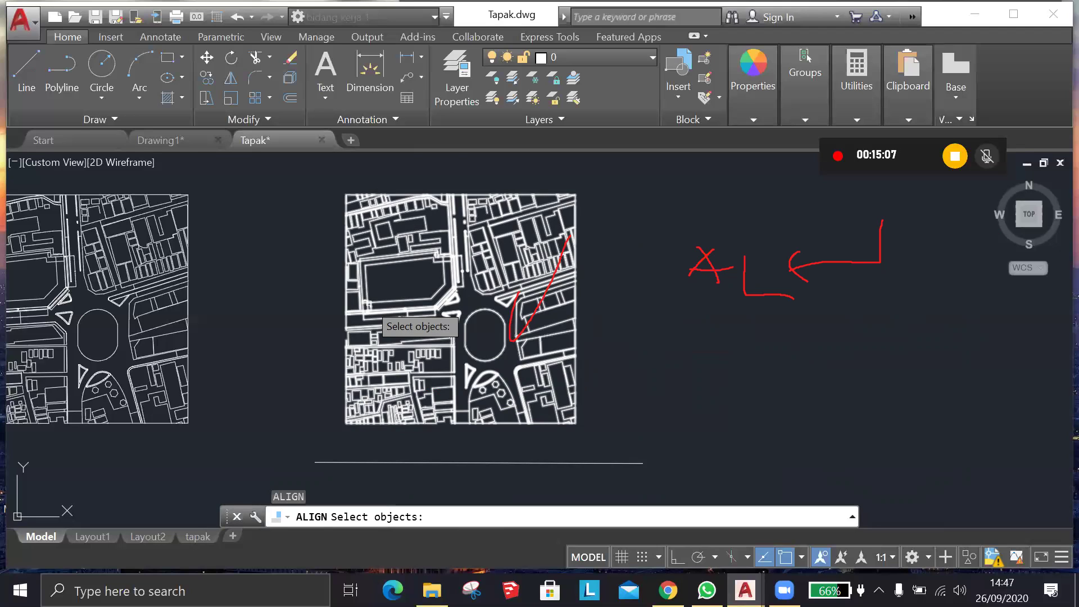
left_click(370, 303)
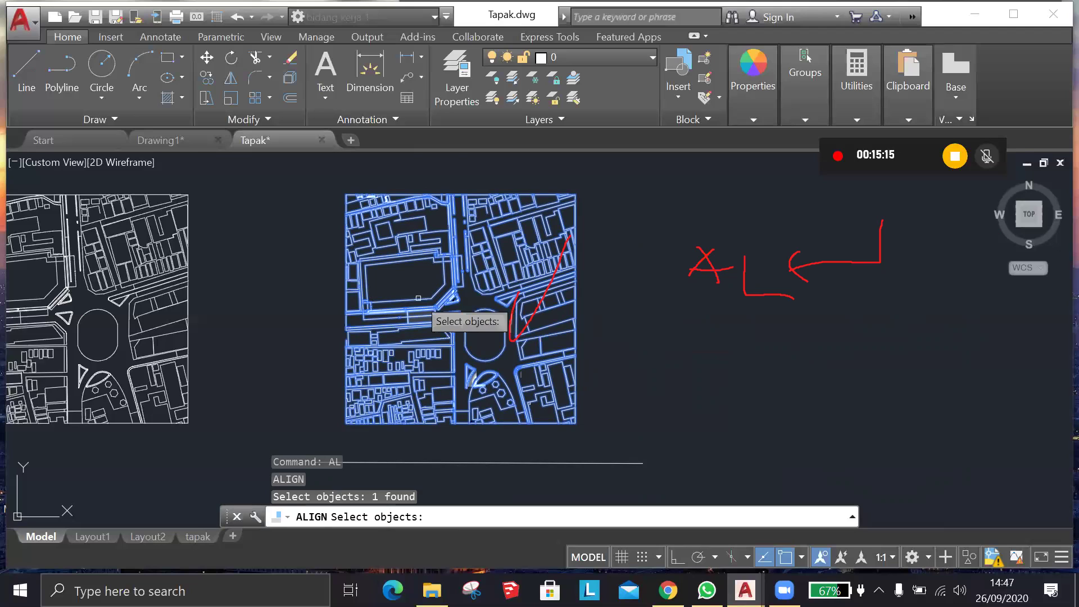
Zoom in and snap the first source point to the road-edge endpoint.
key("Return")
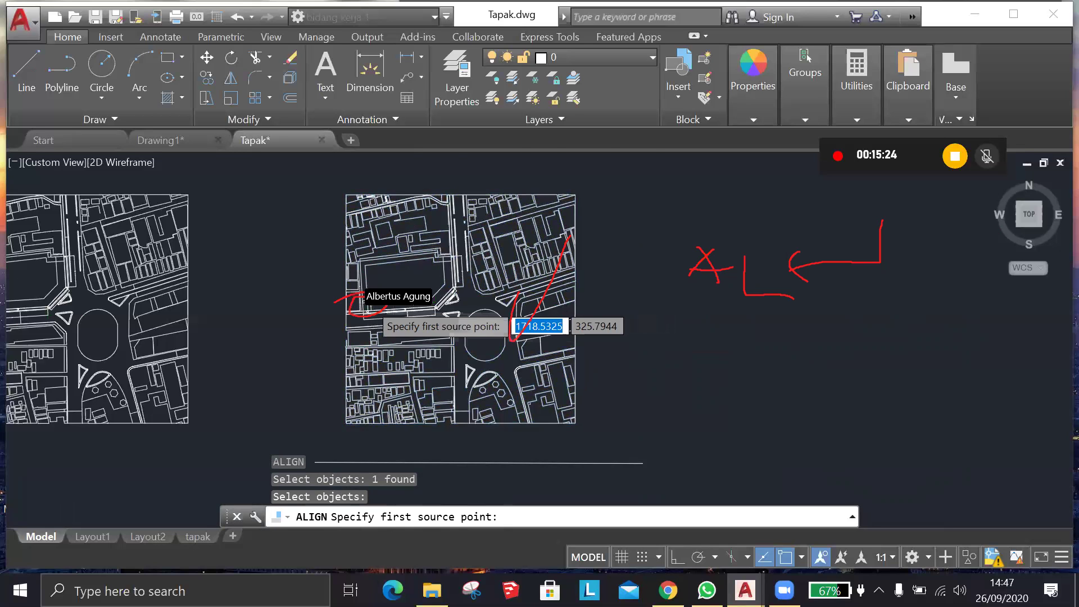
scroll(369, 304, "up", 2)
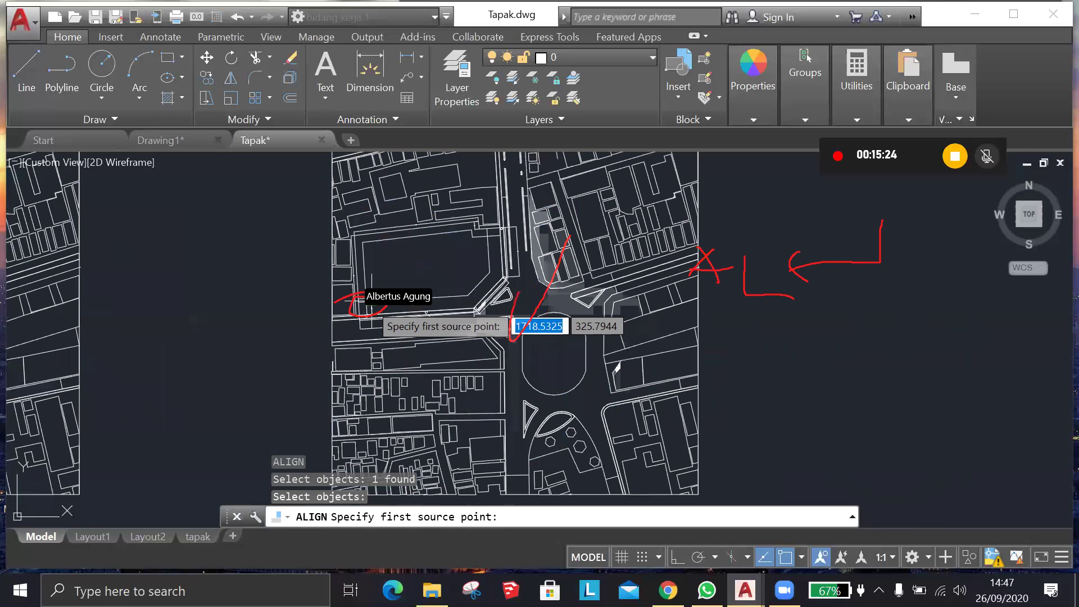
scroll(369, 303, "up", 6)
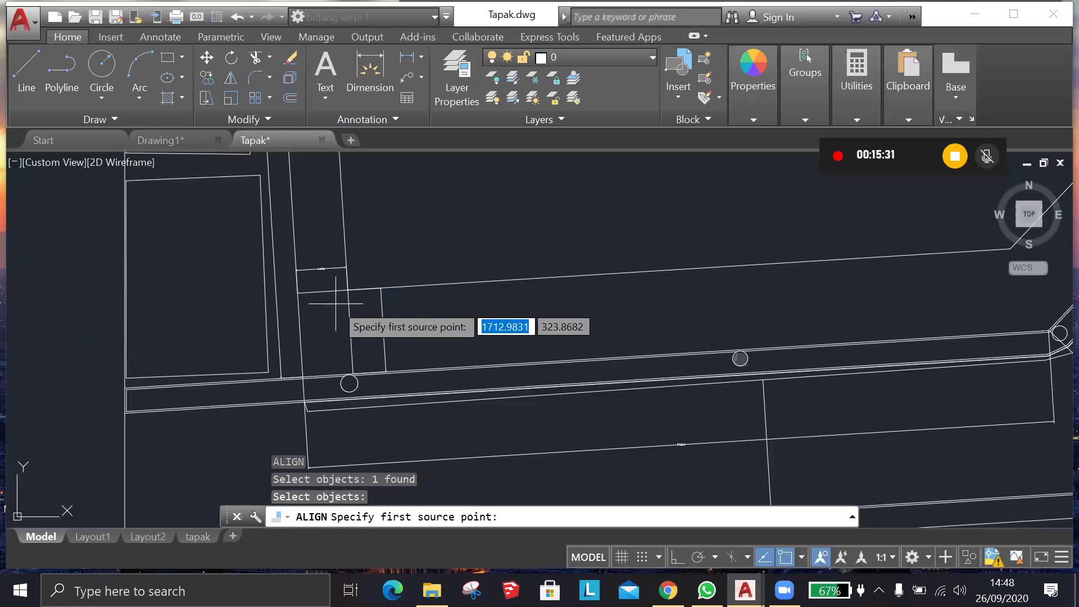
scroll(335, 304, "up", 2)
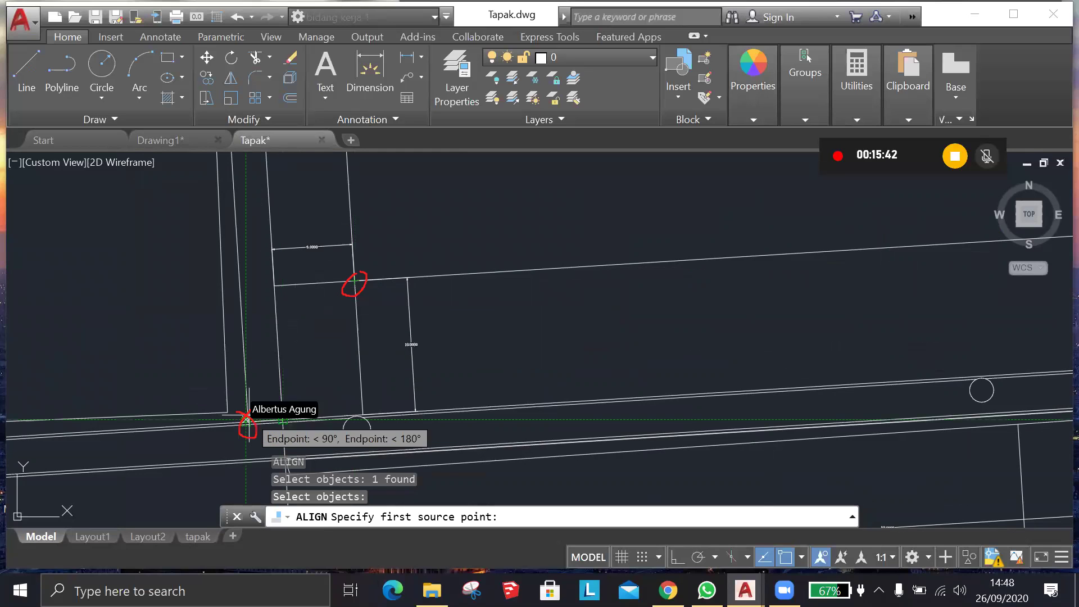
scroll(246, 419, "up", 2)
scroll(247, 418, "up", 2)
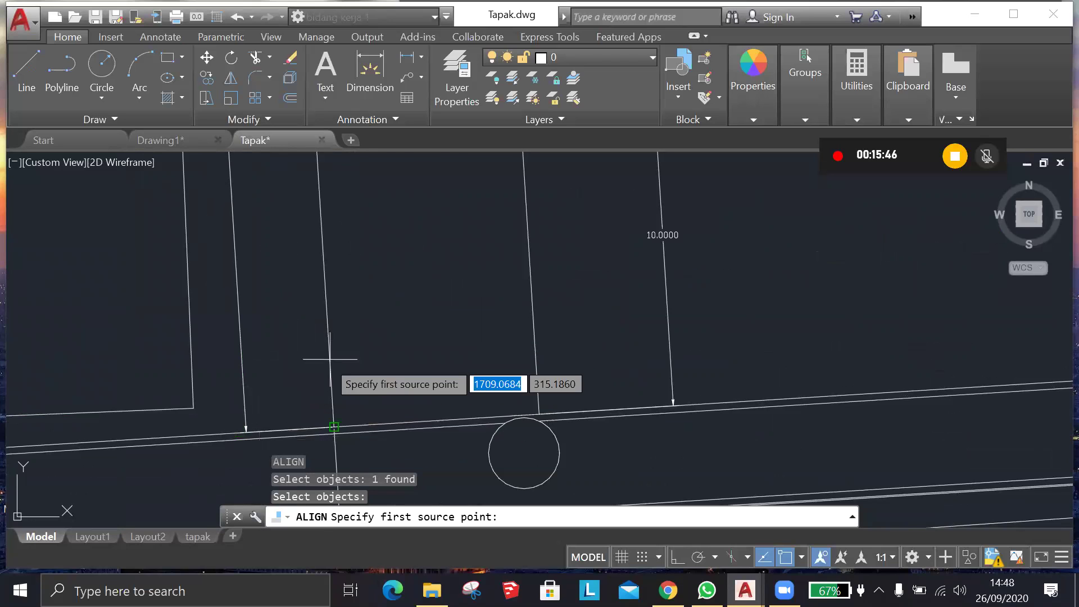
scroll(338, 358, "down", 2)
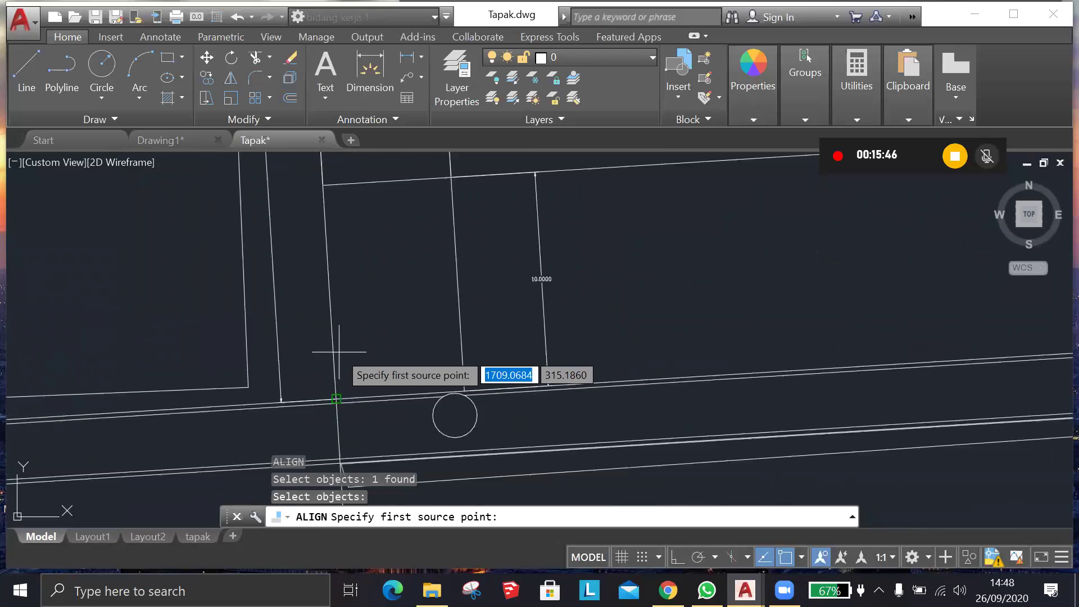
left_click(336, 399)
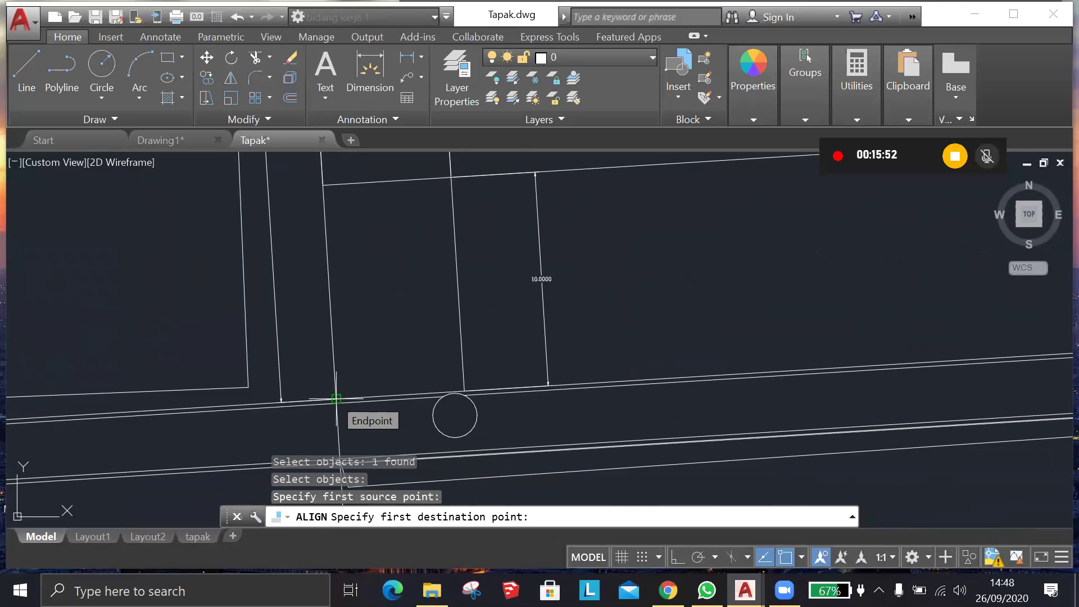
Zoom back out to bring the reference line into view.
scroll(336, 399, "down", 2)
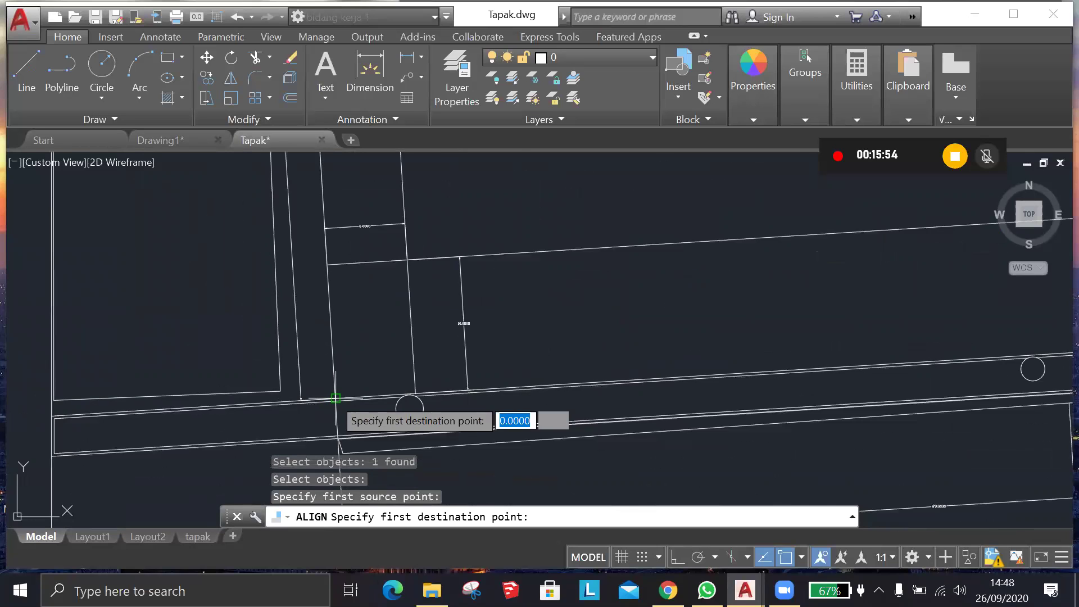
scroll(335, 399, "down", 2)
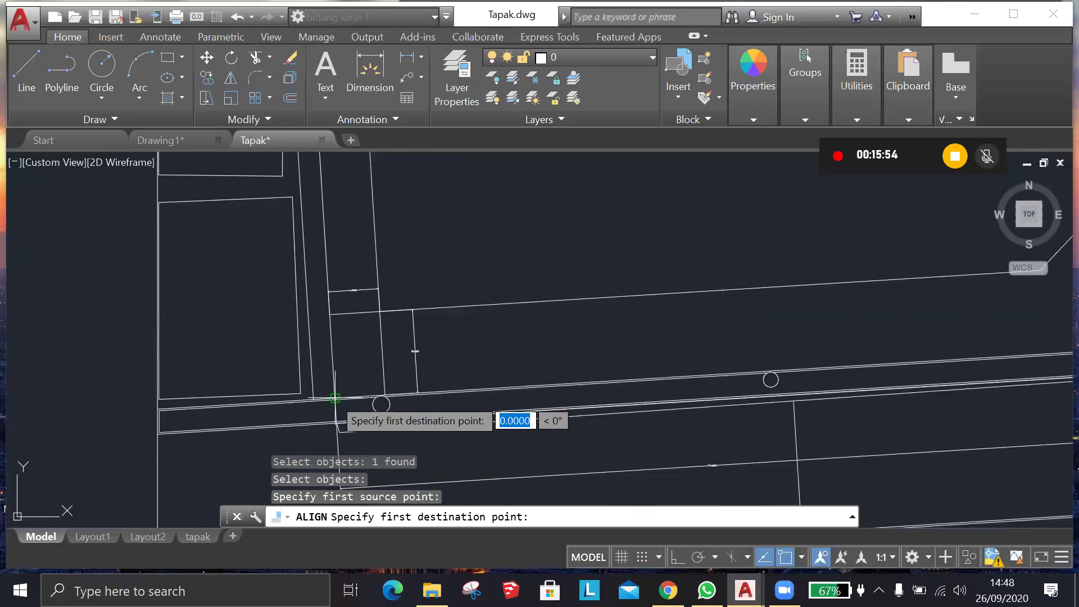
scroll(336, 398, "down", 3)
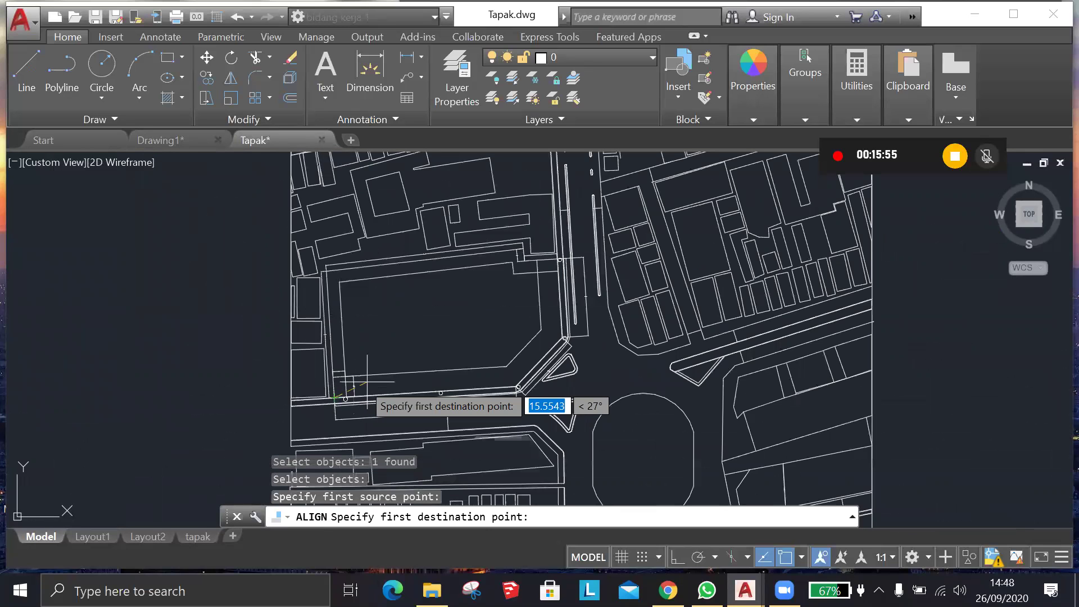
scroll(515, 398, "up", 8)
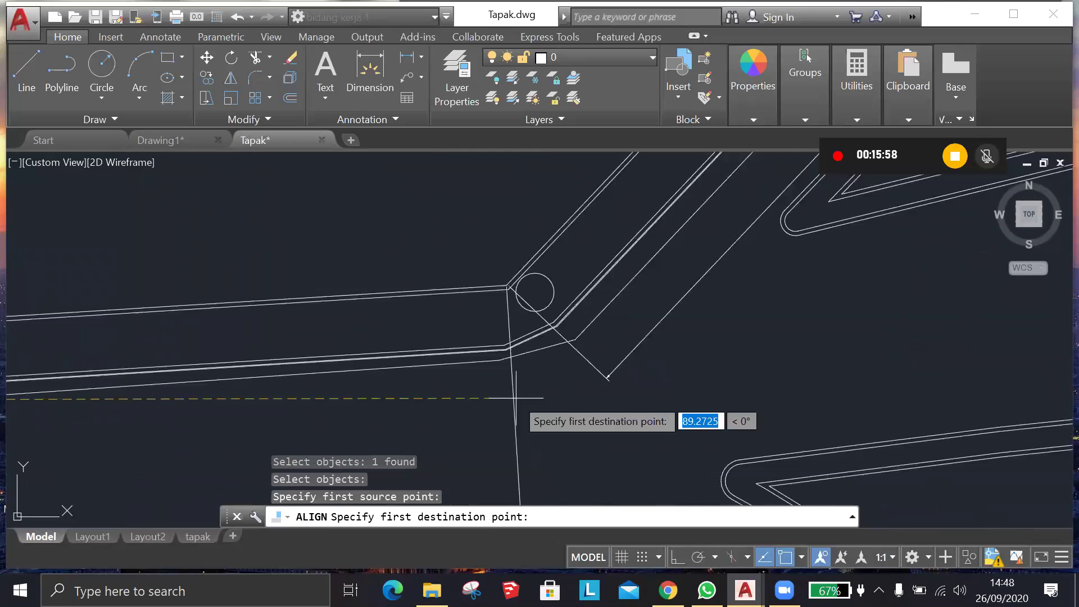
scroll(515, 398, "down", 4)
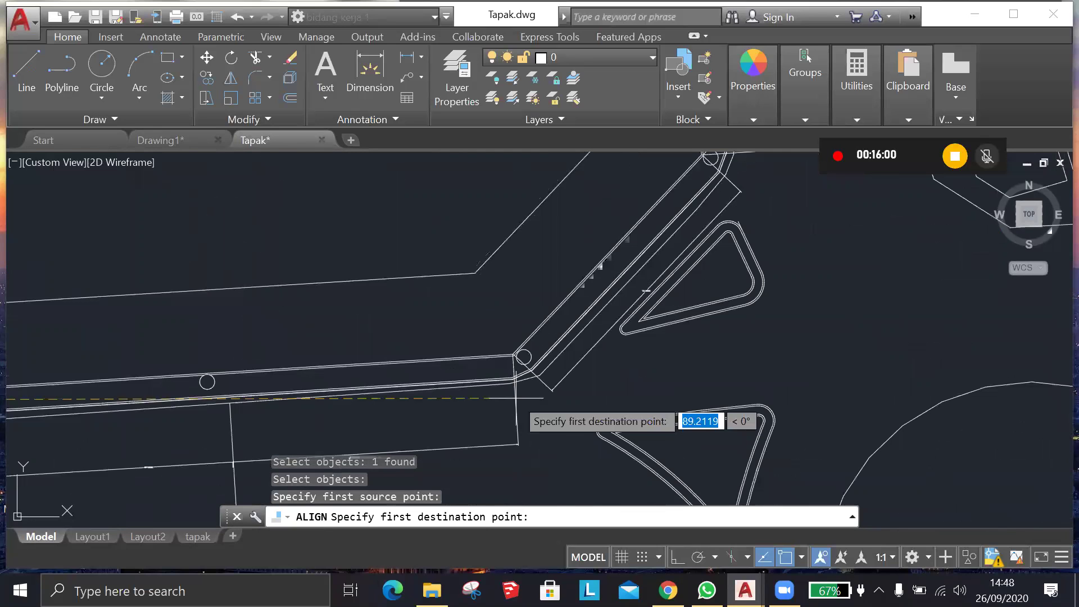
scroll(515, 397, "down", 2)
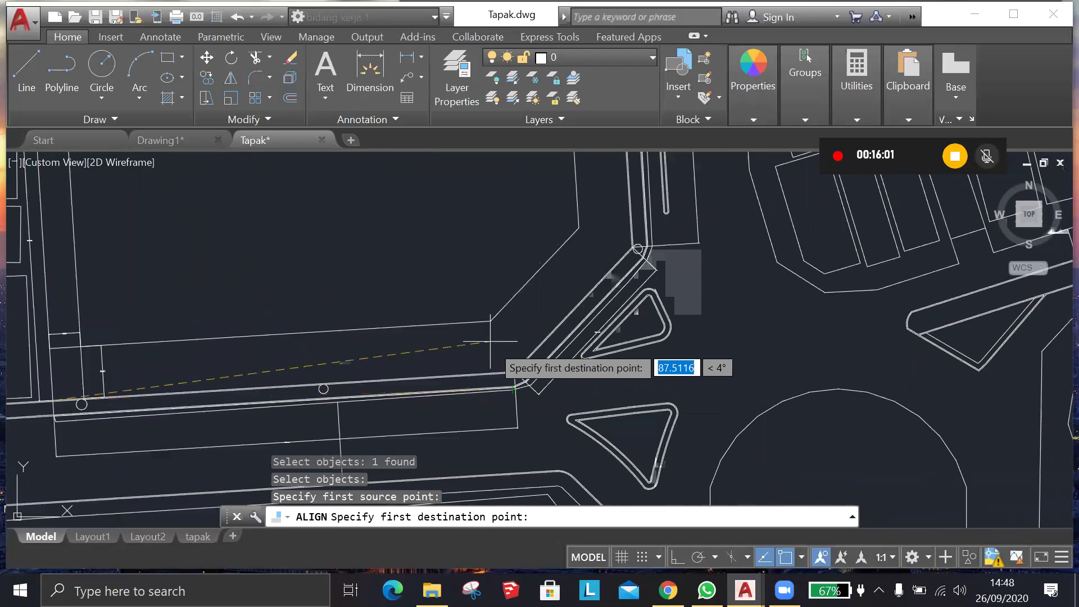
scroll(495, 359, "up", 2)
scroll(481, 420, "up", 2)
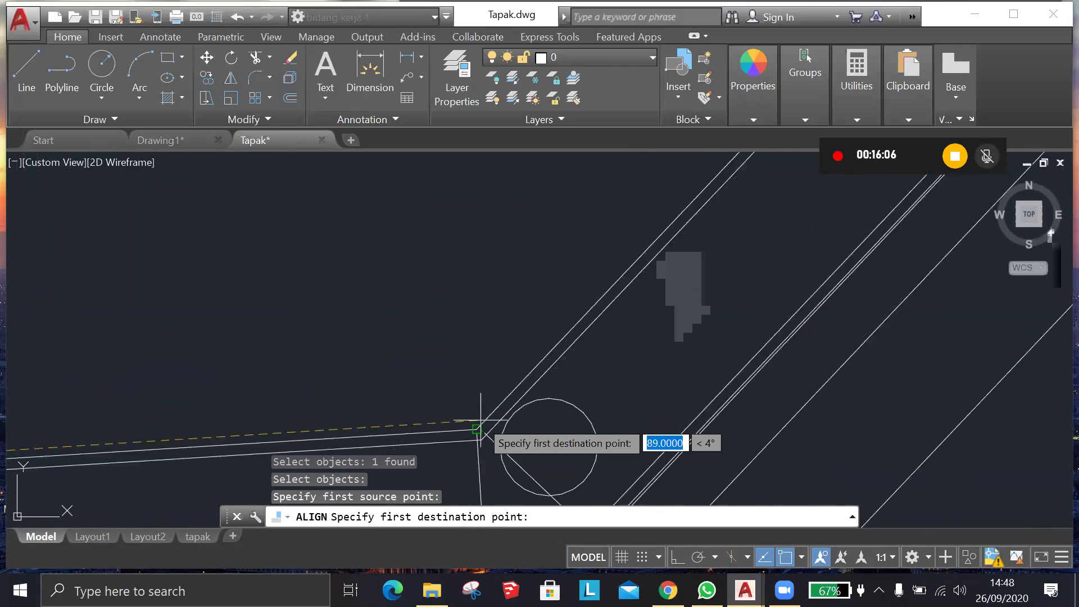
scroll(481, 430, "down", 1)
scroll(482, 431, "down", 1)
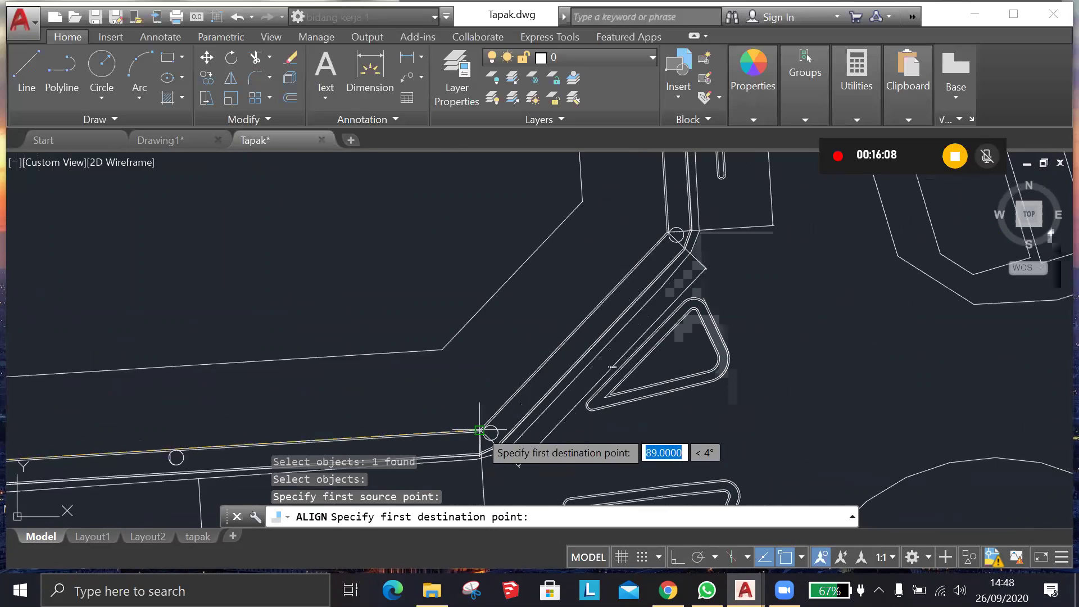
scroll(481, 432, "down", 4)
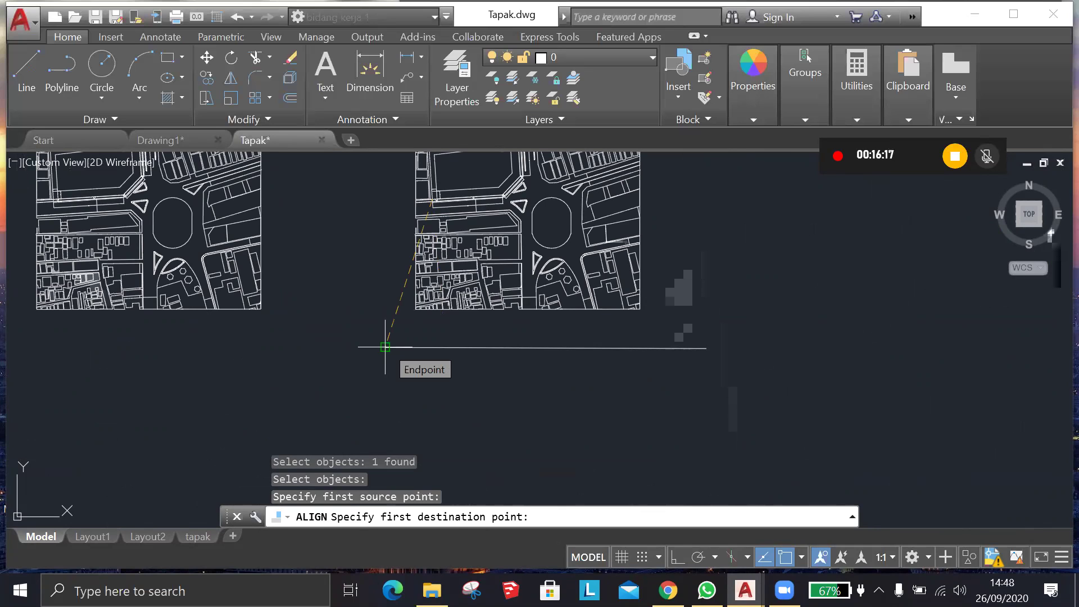
Set the first destination at the reference line's end, then match the second point pair along it.
left_click(385, 346)
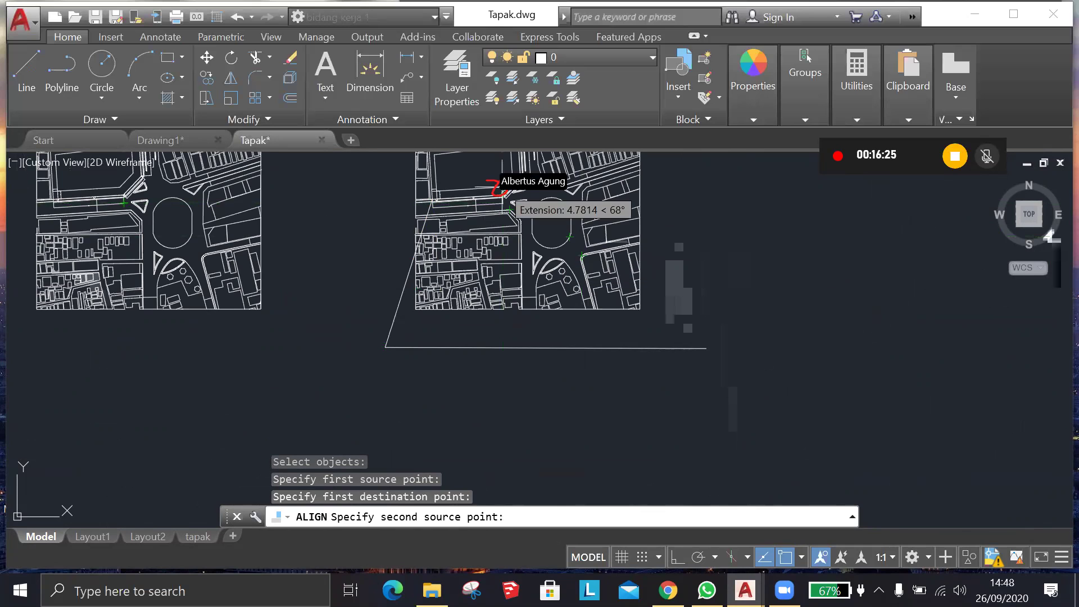
scroll(504, 197, "up", 5)
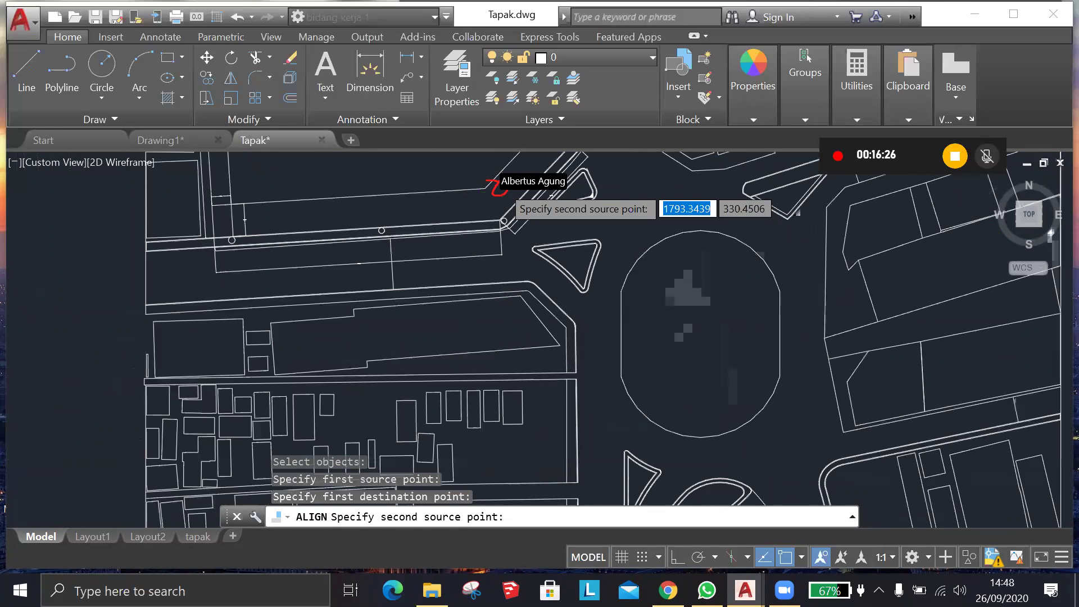
scroll(504, 186, "up", 2)
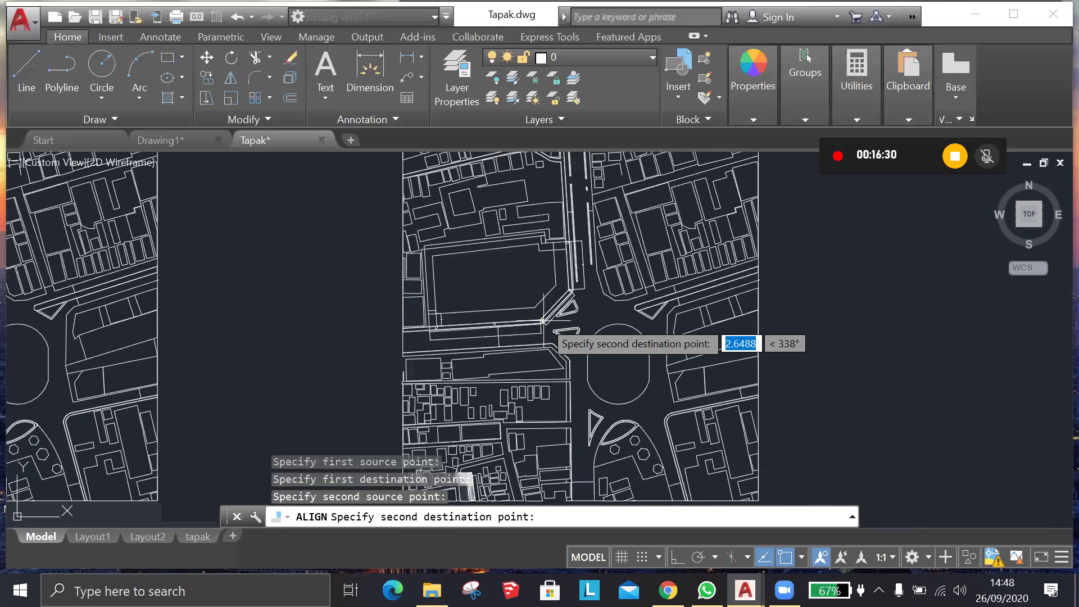
scroll(543, 321, "down", 2)
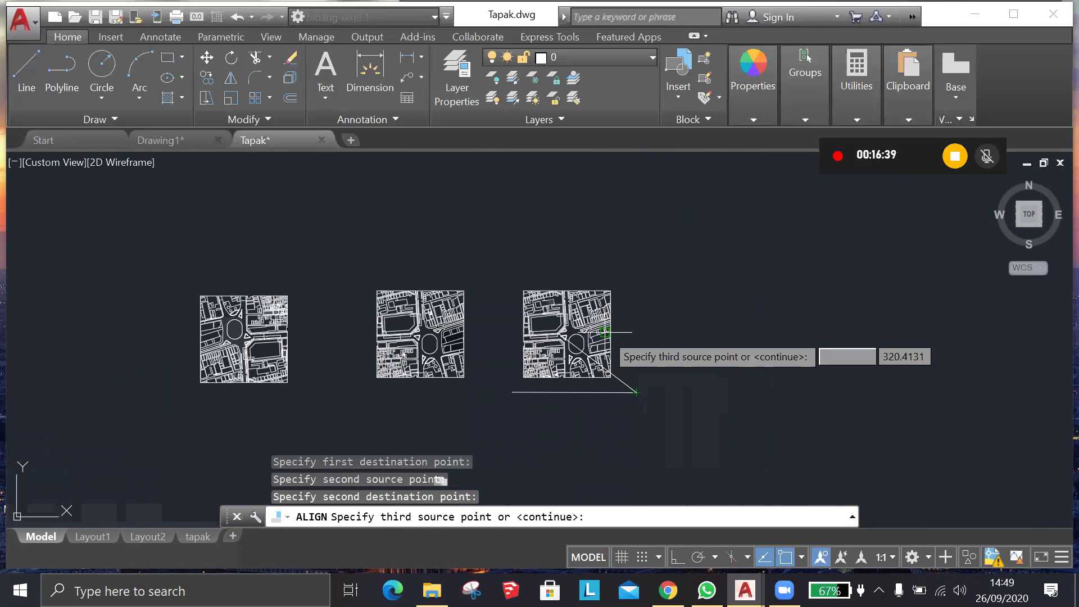
scroll(626, 330, "up", 2)
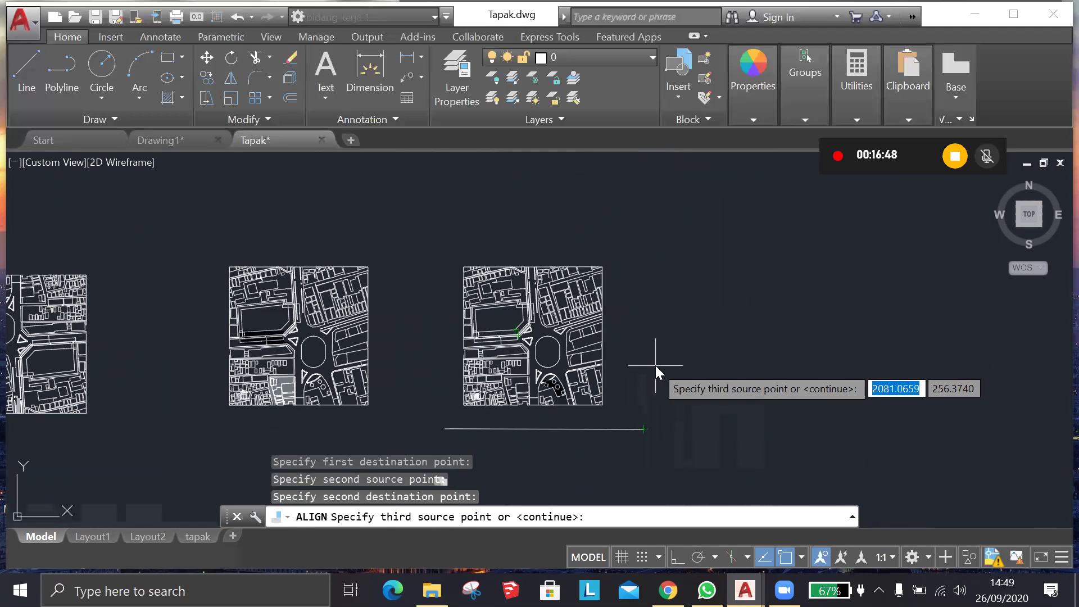
Skip the third source point and finish ALIGN with No scaling.
key("Return")
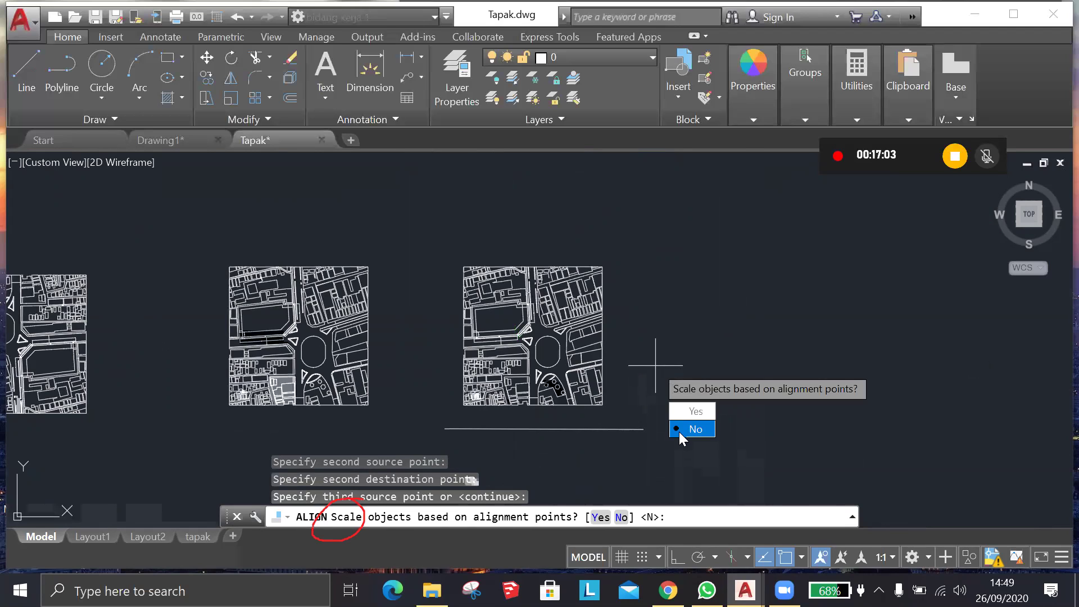
key("Return")
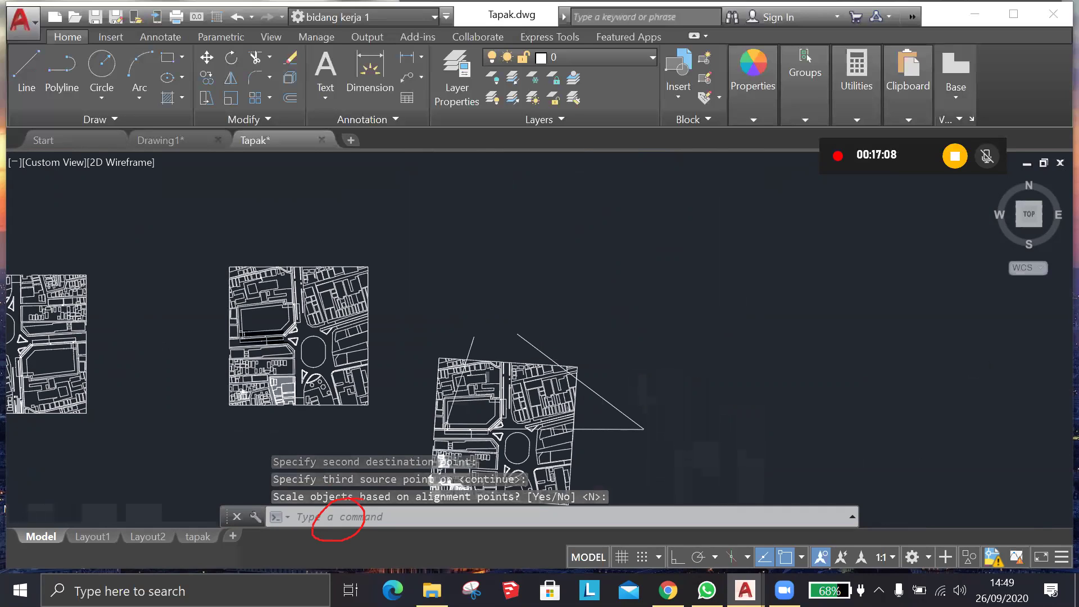
scroll(657, 366, "down", 2)
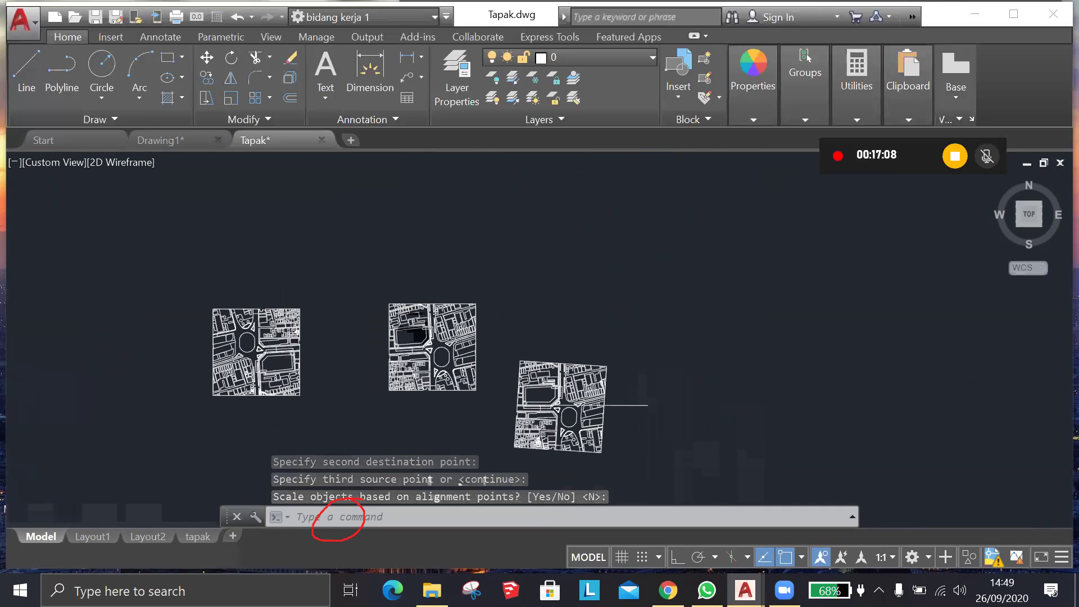
scroll(659, 366, "up", 2)
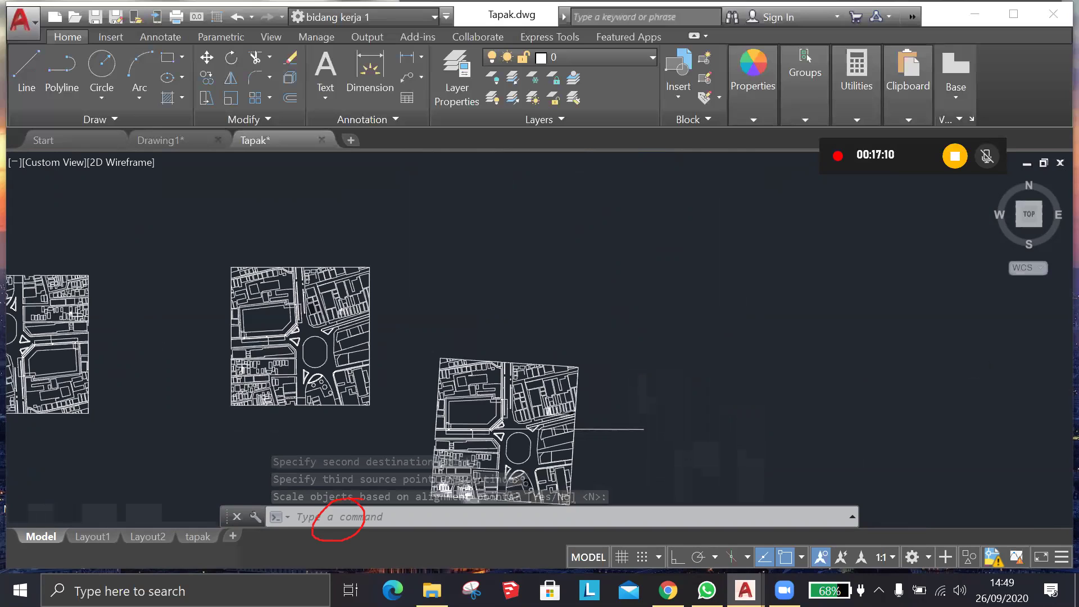
scroll(656, 365, "up", 2)
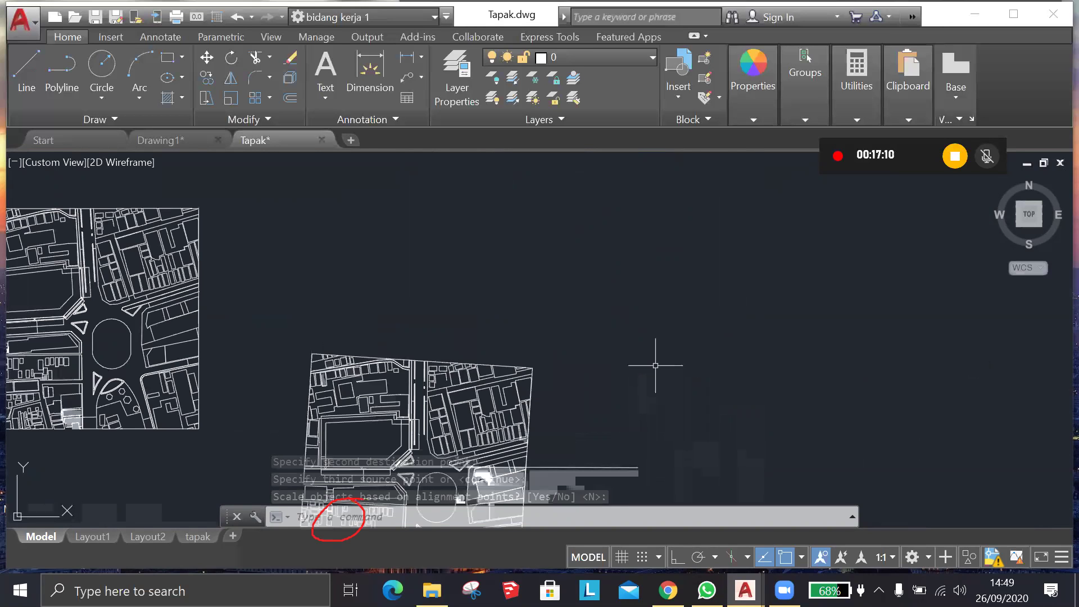
scroll(369, 317, "up", 5)
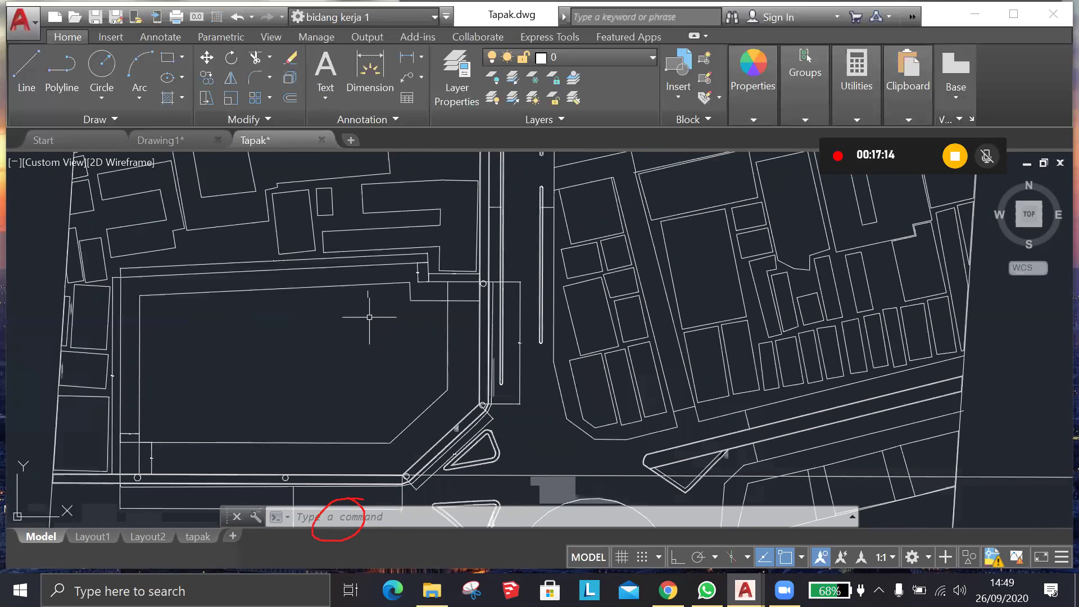
middle_click_drag(369, 317, 381, 315)
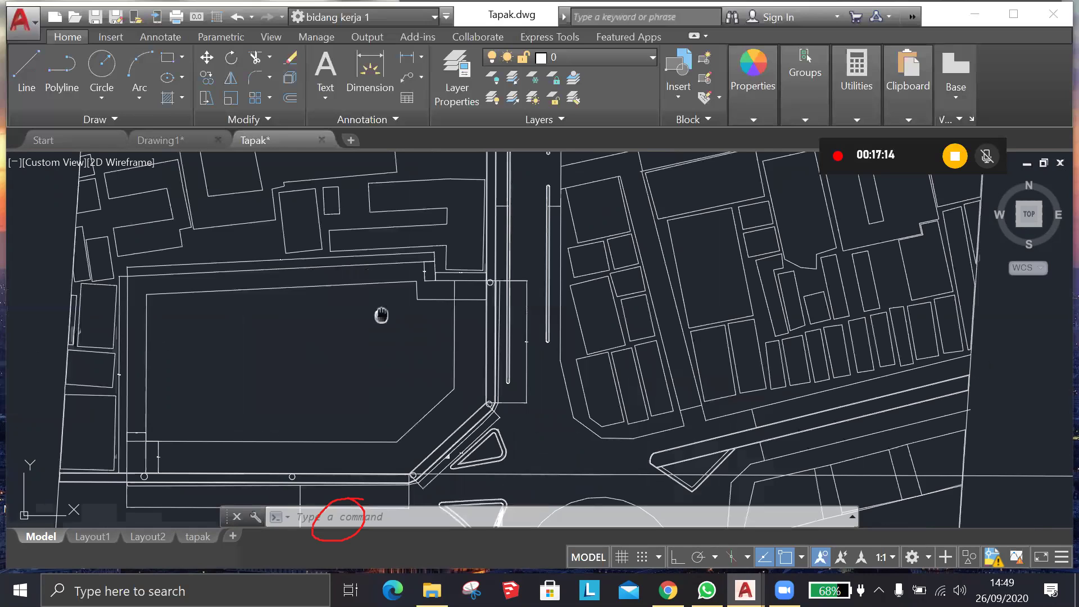
middle_click(697, 322)
middle_click(697, 322)
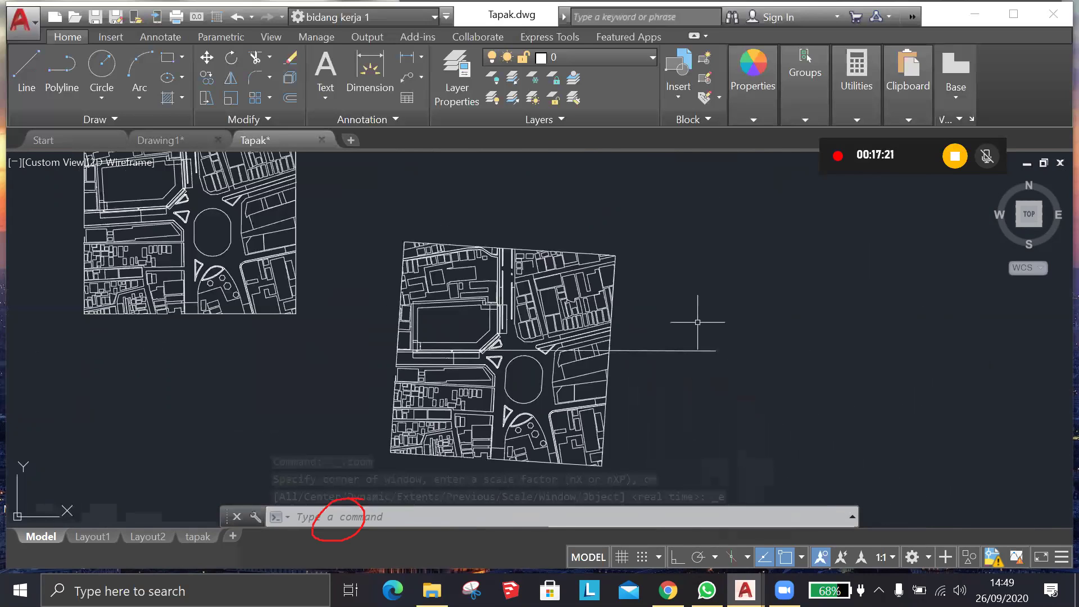
scroll(697, 322, "up", 4)
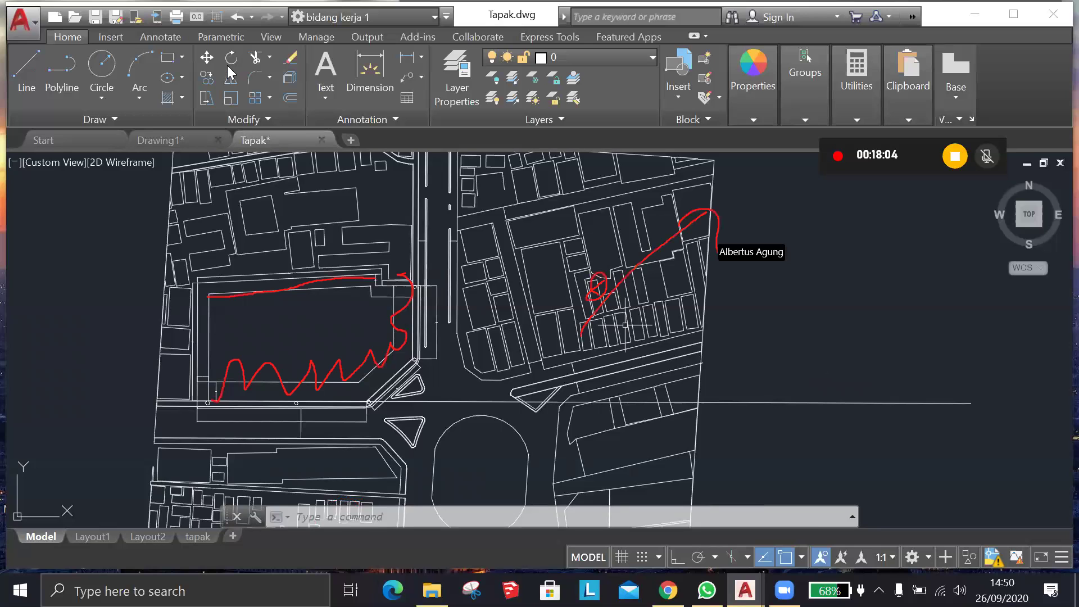
Move the tilted site plan from its corner to a spot beside the first plan.
key("ctrl+a")
scroll(439, 225, "down", 2)
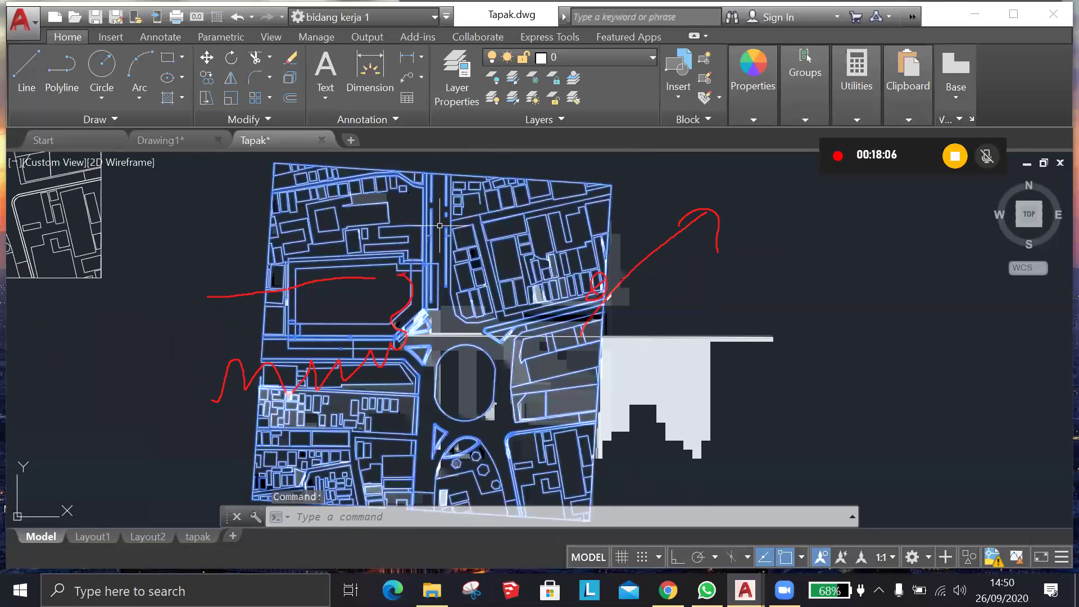
scroll(440, 226, "down", 2)
type("m")
key("Return")
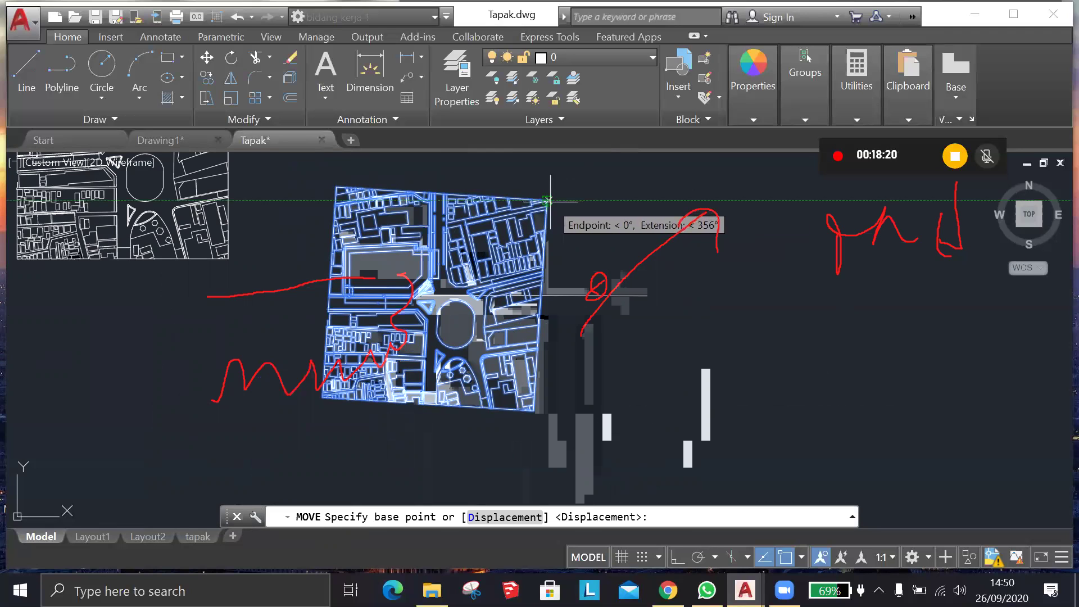
scroll(549, 201, "down", 2)
middle_click_drag(549, 200, 458, 307)
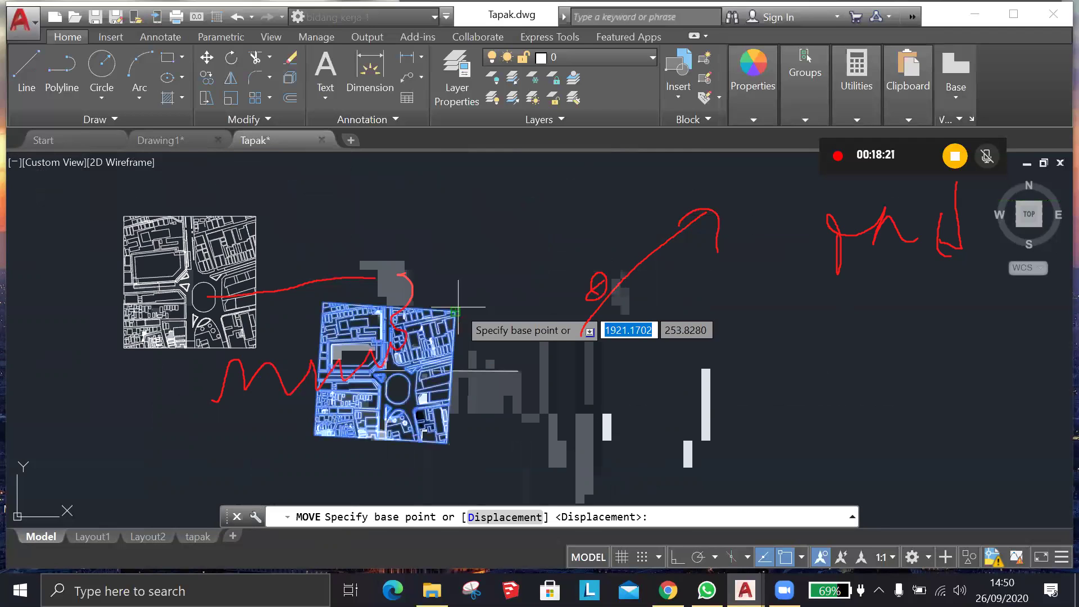
left_click(458, 307)
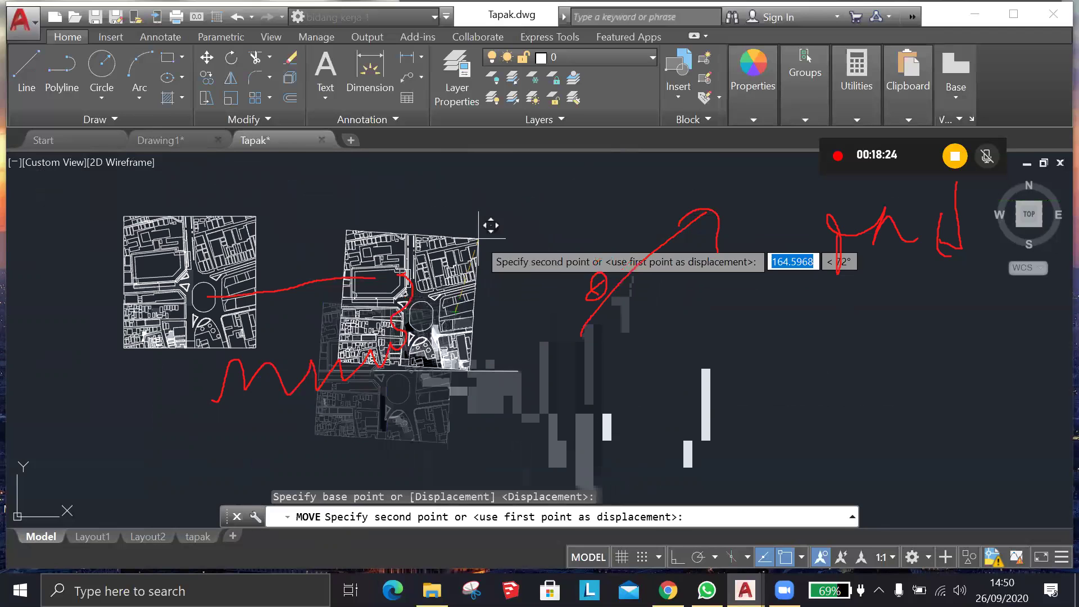
left_click(479, 211)
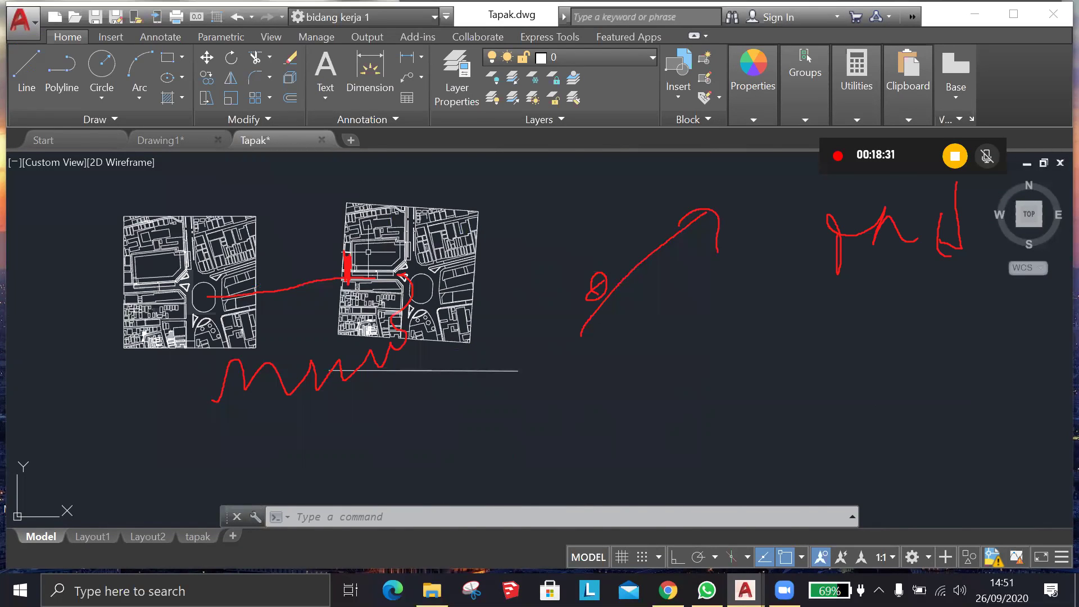
Zoom and pan in on the top-left corner of the right-hand site plan.
scroll(368, 253, "up", 5)
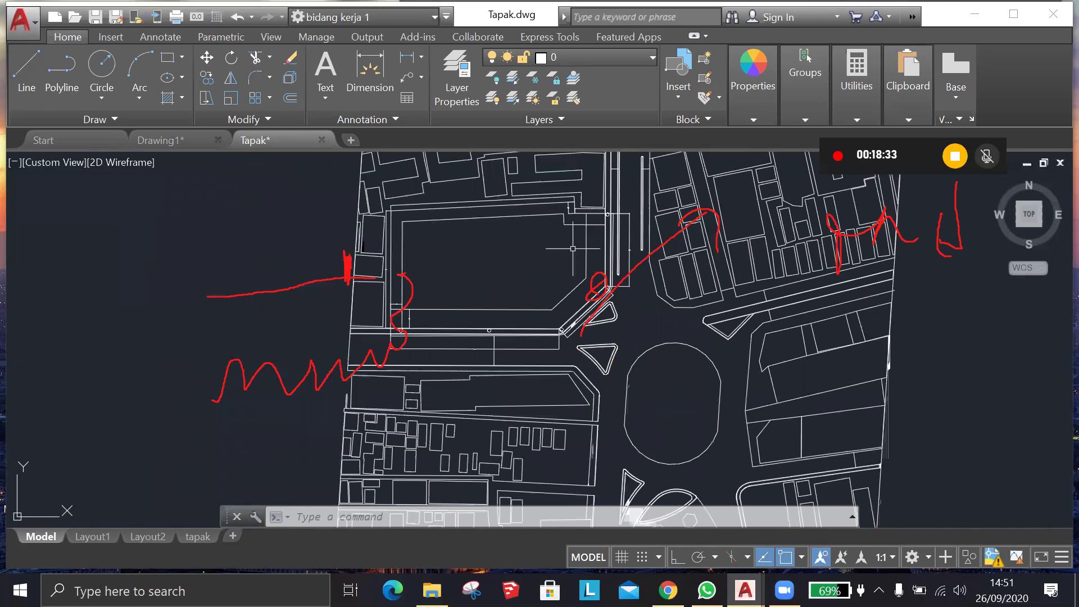
middle_click_drag(676, 286, 534, 318)
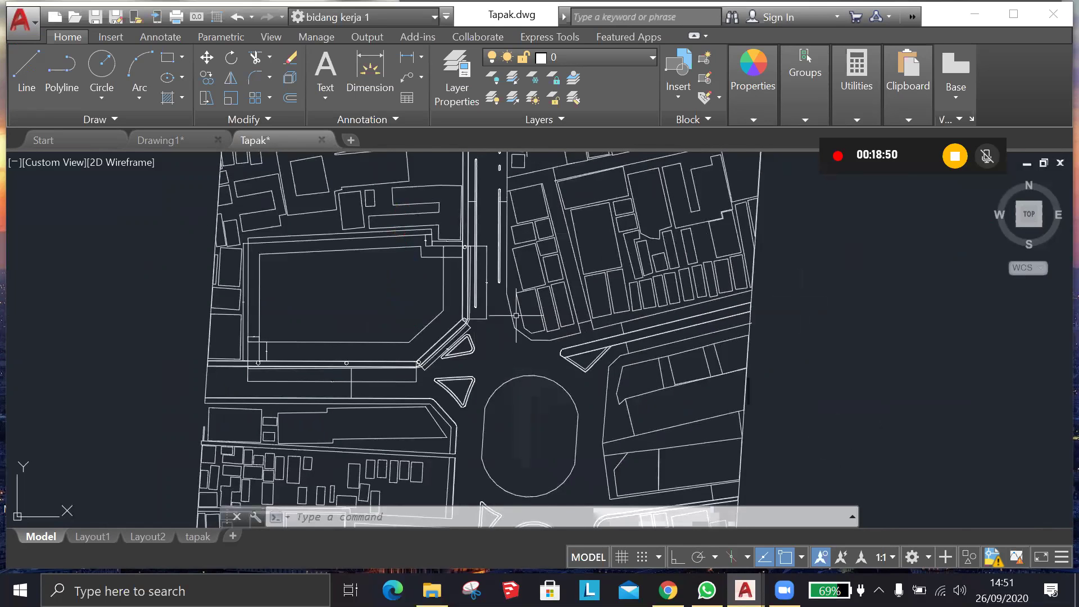
type("al")
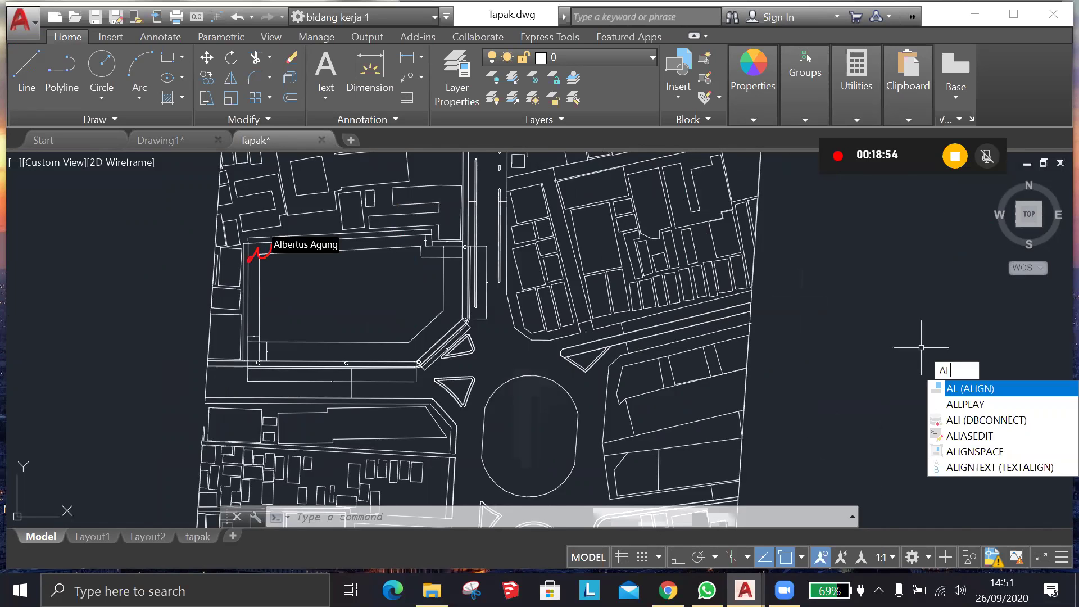
Run ALIGN on the right-hand site plan as the single selected object.
key("Return")
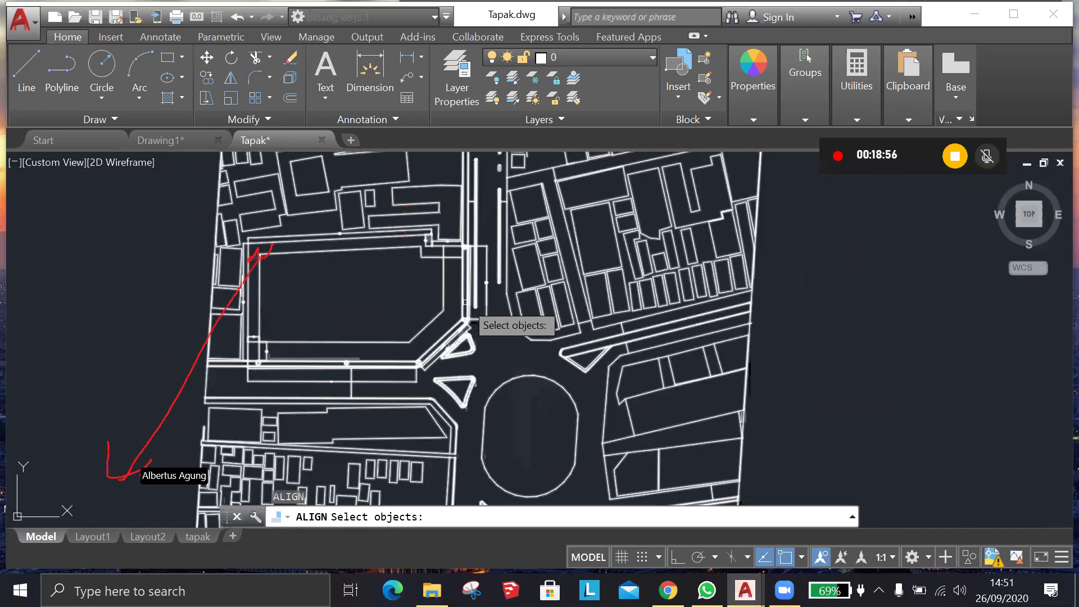
left_click(465, 302)
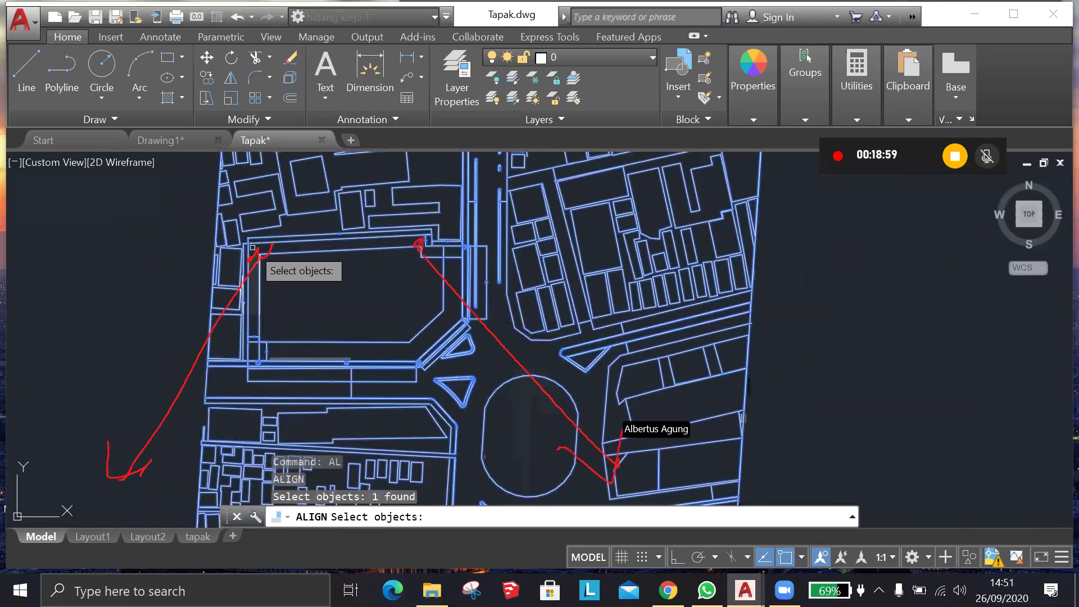
scroll(252, 247, "up", 5)
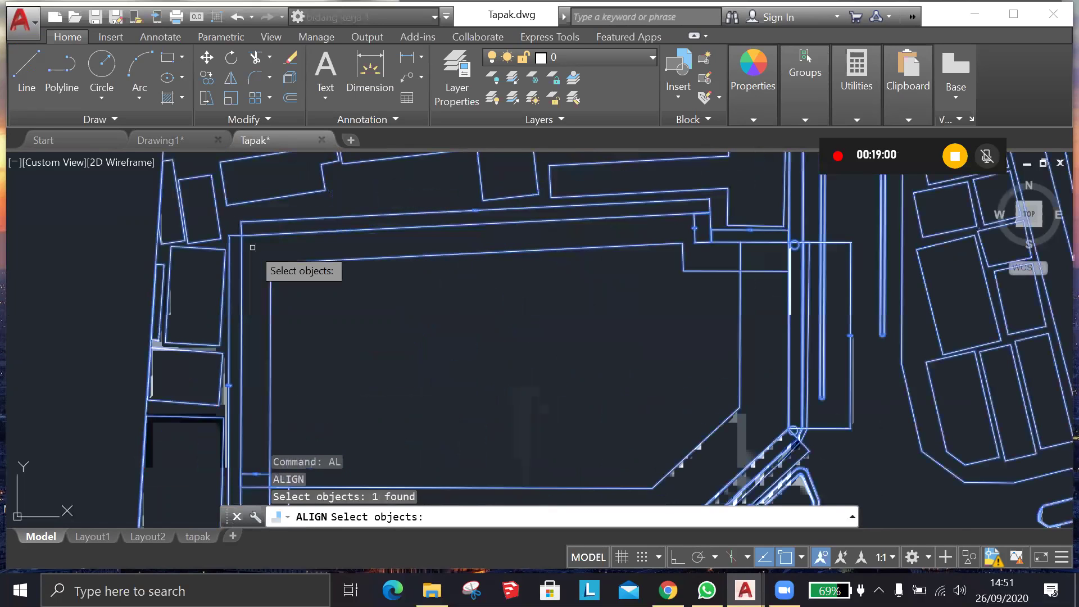
middle_click_drag(292, 258, 317, 264)
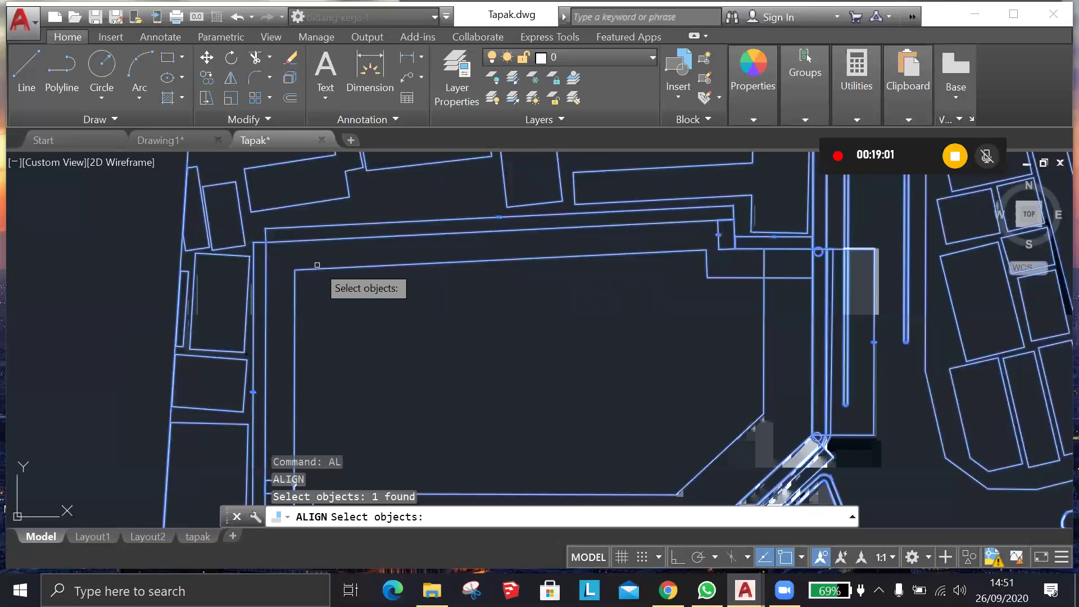
scroll(316, 264, "down", 2)
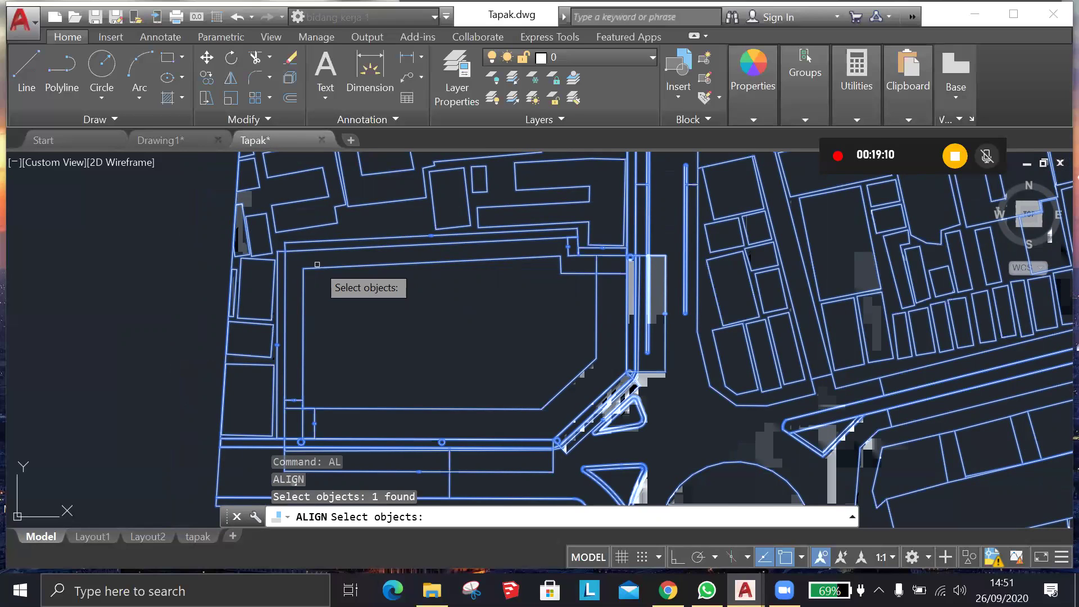
scroll(317, 264, "up", 2)
scroll(317, 264, "up", 1)
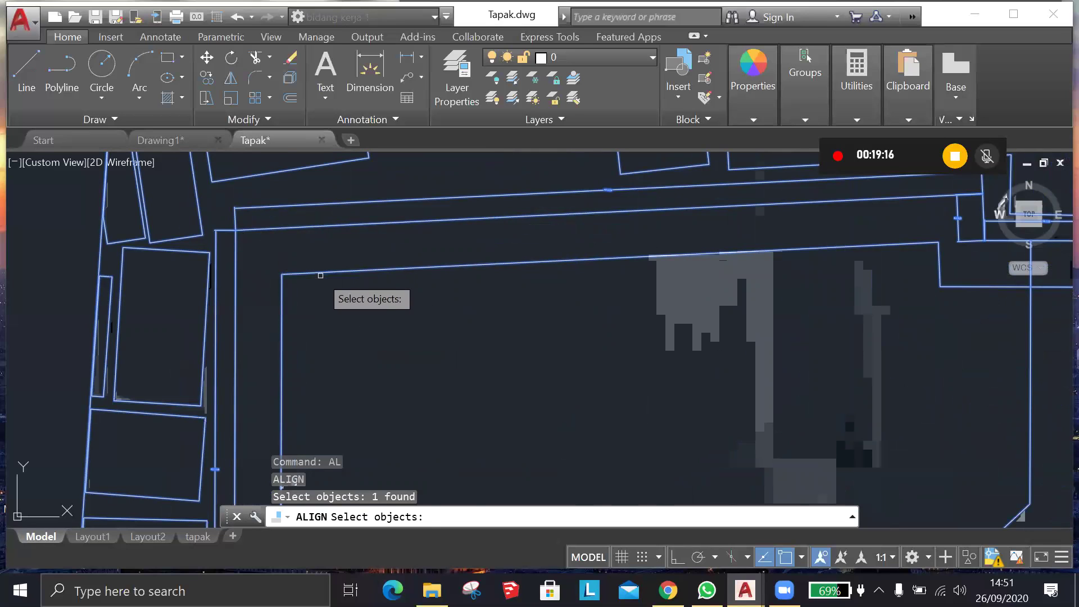
key("Return")
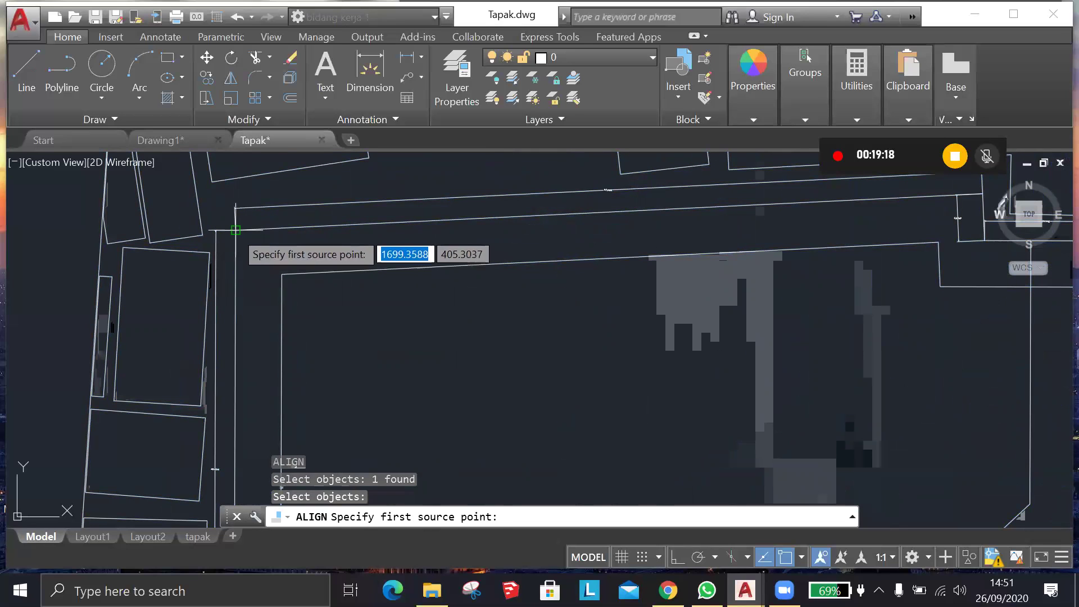
Match the site's corner, as first source point, to a point on the reference line.
left_click(235, 229)
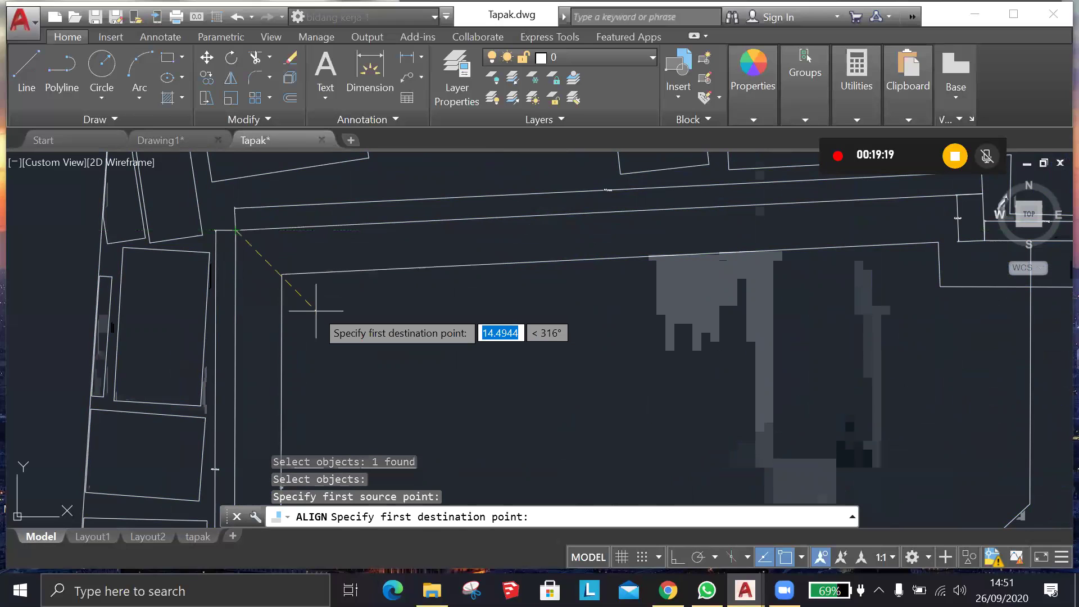
scroll(277, 381, "down", 5)
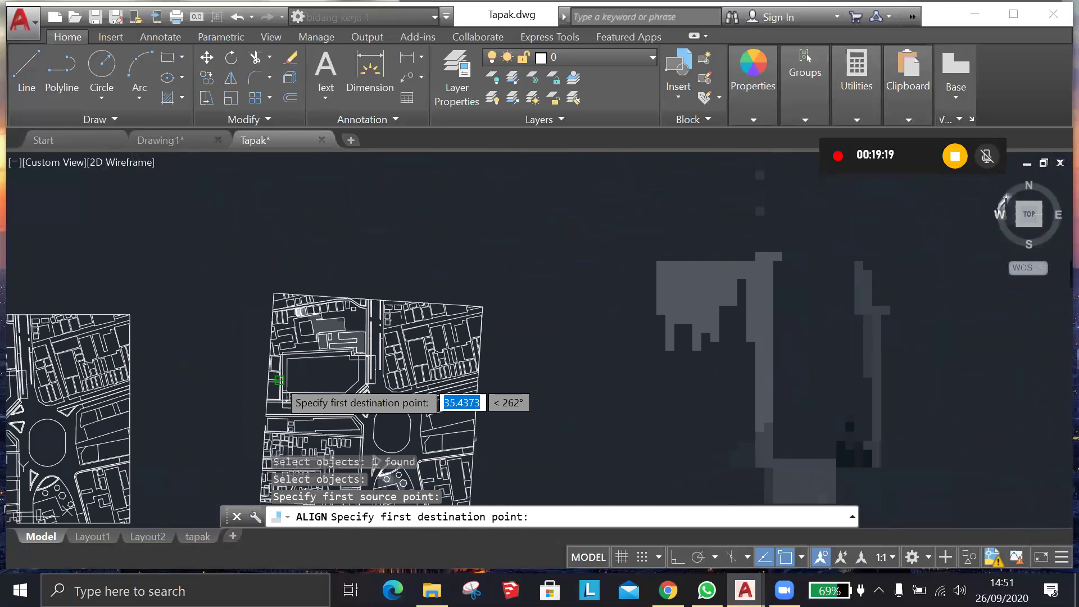
scroll(278, 381, "up", 5)
left_click(254, 373)
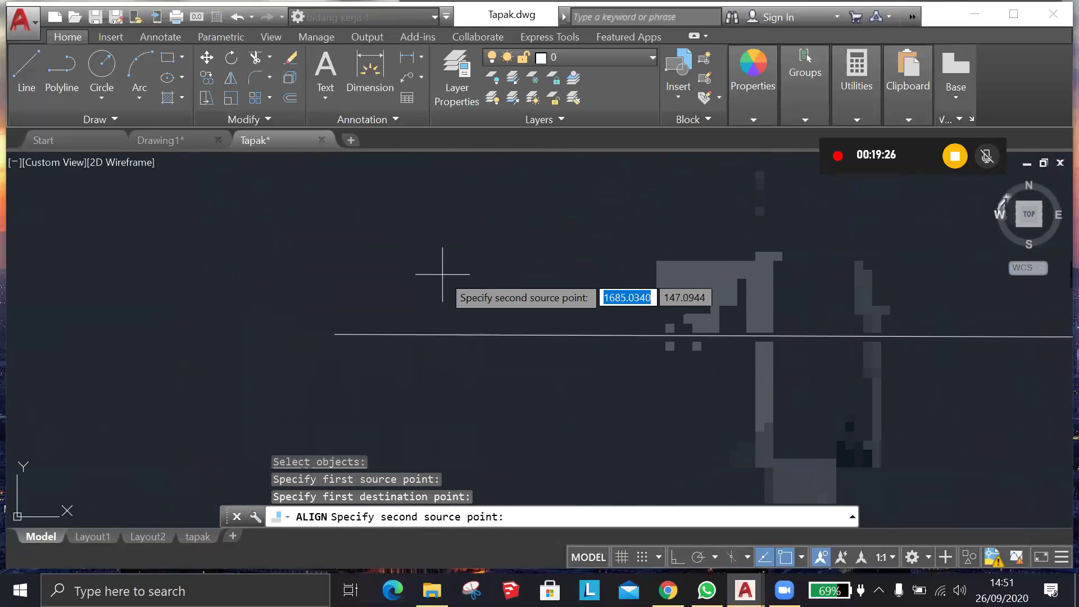
scroll(443, 274, "down", 3)
scroll(442, 274, "down", 2)
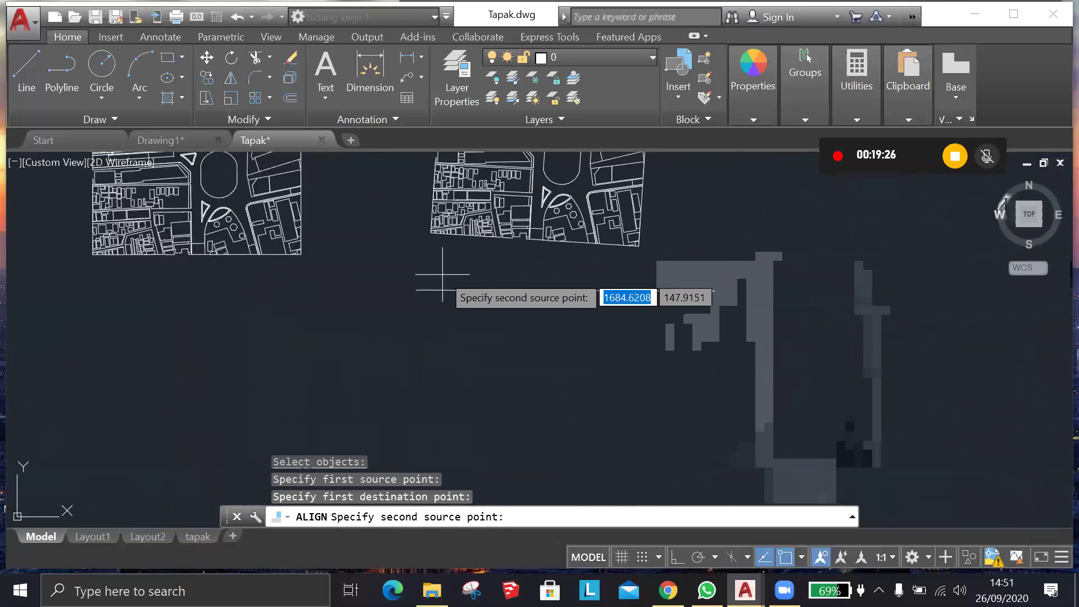
scroll(443, 274, "up", 5)
scroll(360, 282, "up", 2)
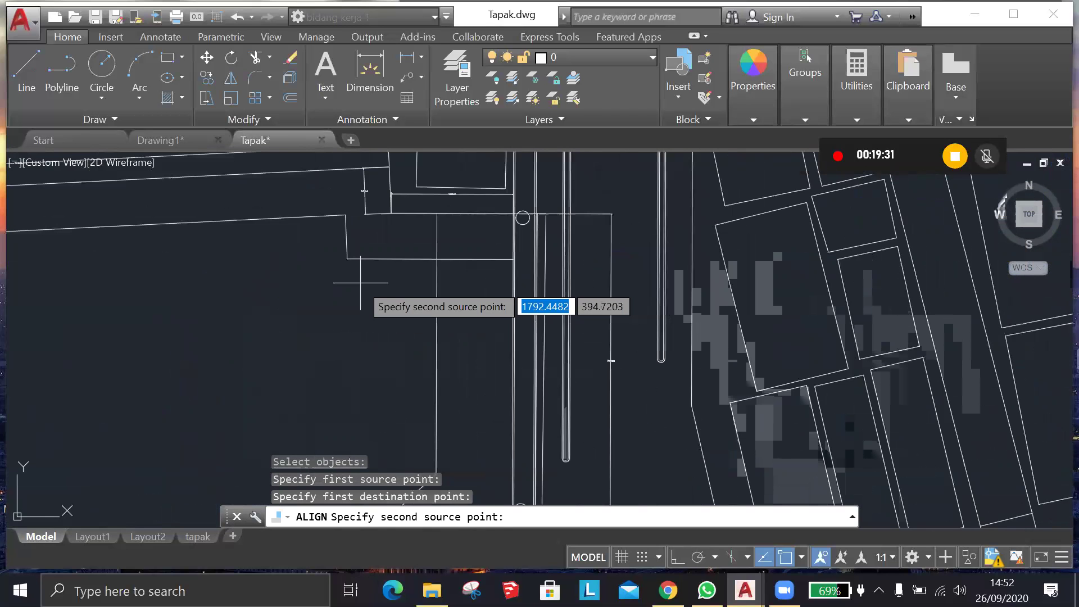
Match a second site-edge point to the reference line and confirm the point pairs.
middle_click_drag(360, 283, 363, 357)
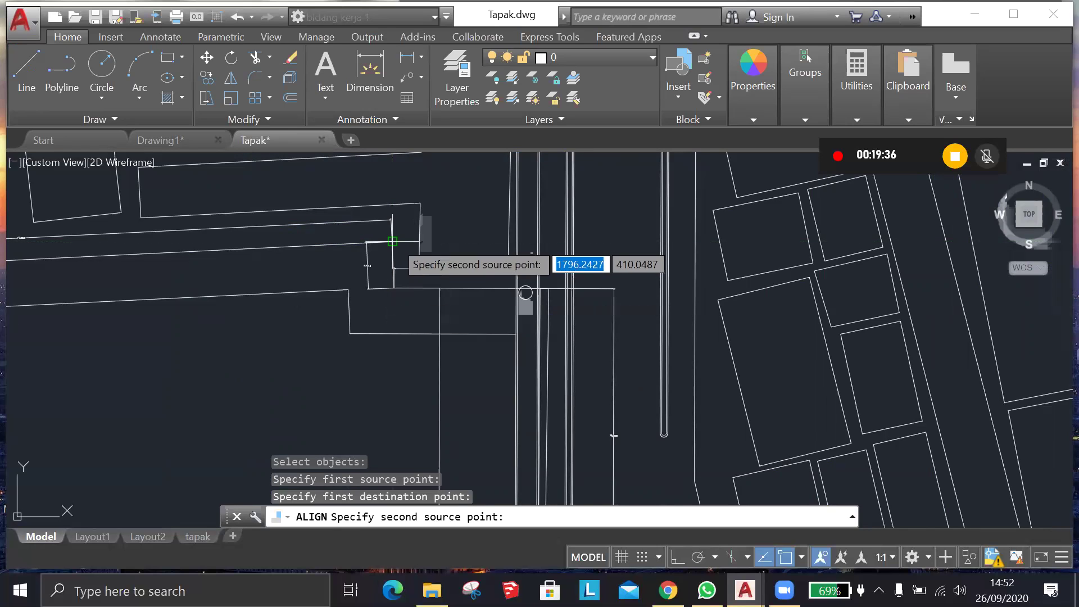
left_click(392, 242)
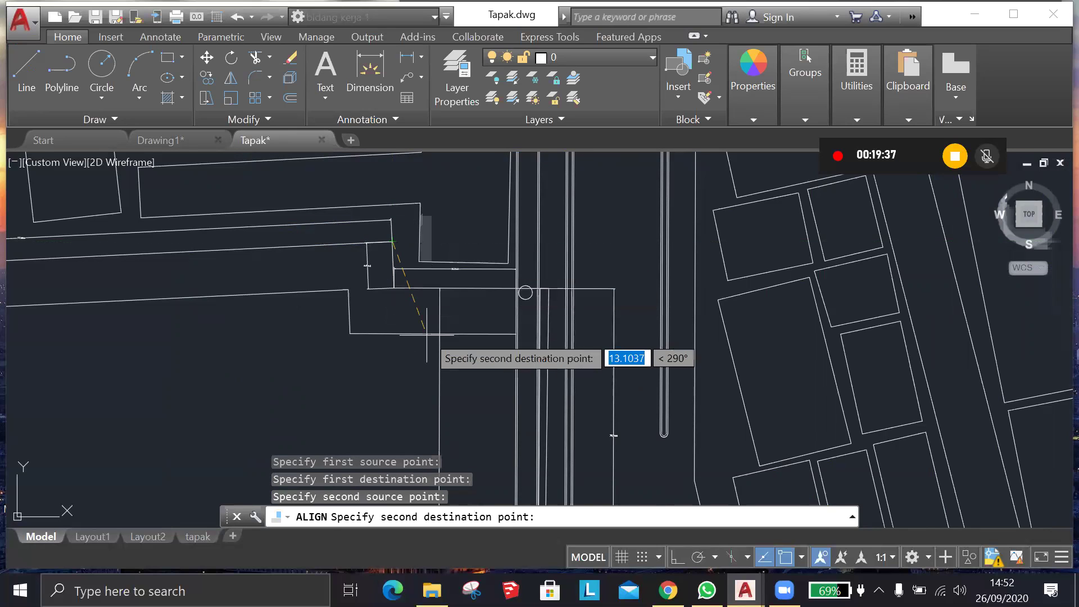
scroll(426, 334, "down", 6)
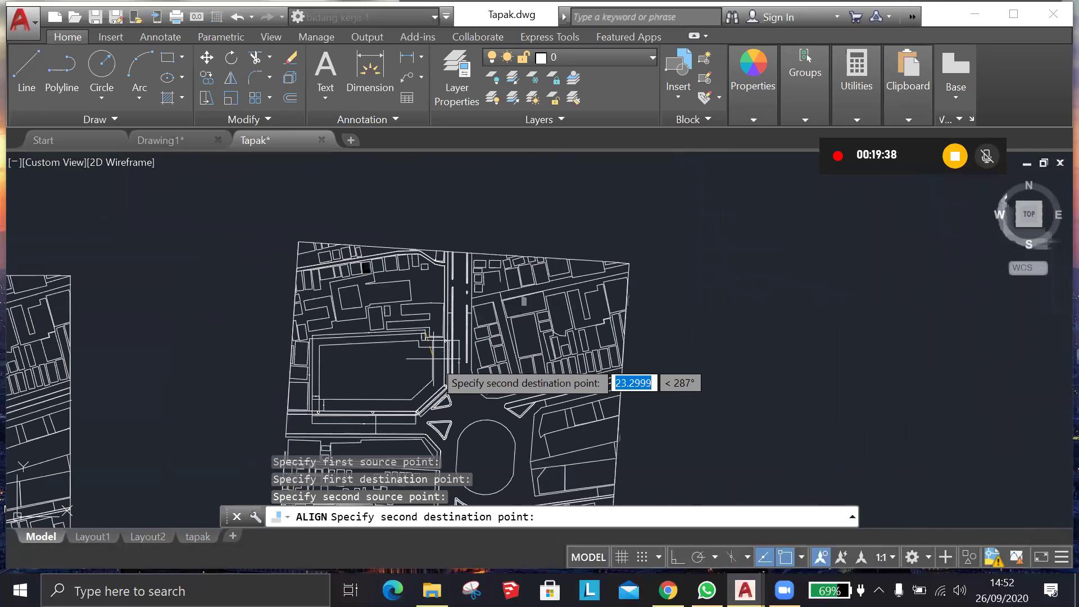
left_click(546, 346)
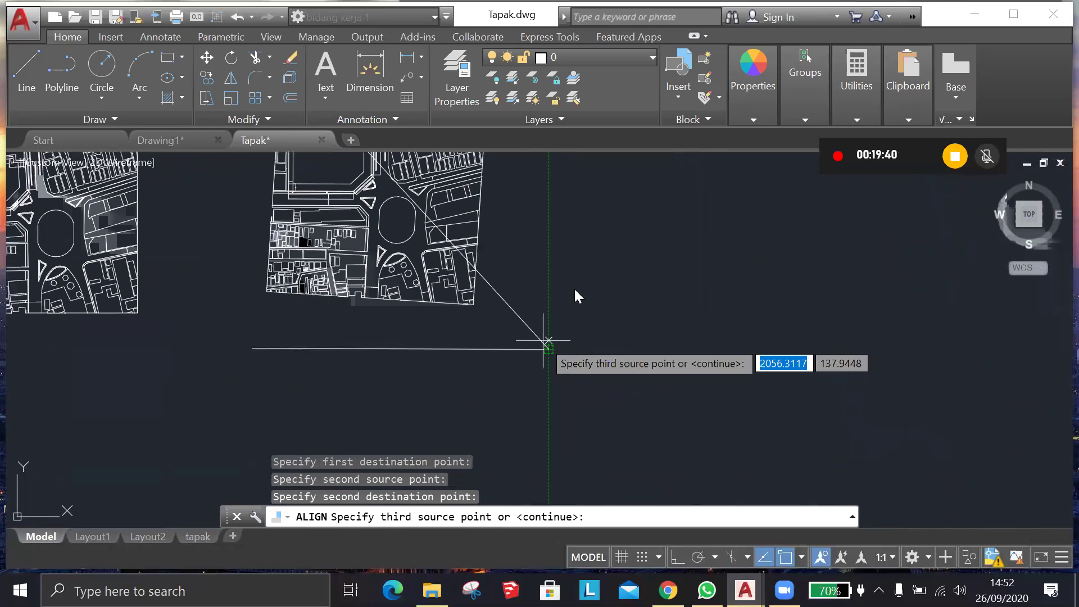
key("Return")
key("Return")
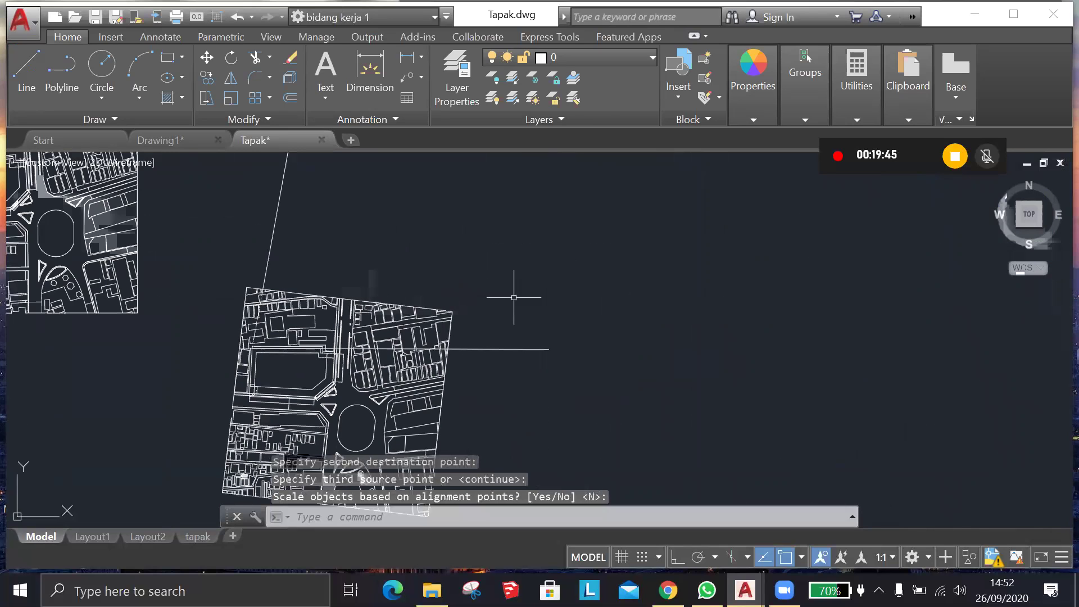
Pan and zoom out to inspect the re-aligned site plan.
middle_click_drag(513, 298, 605, 233)
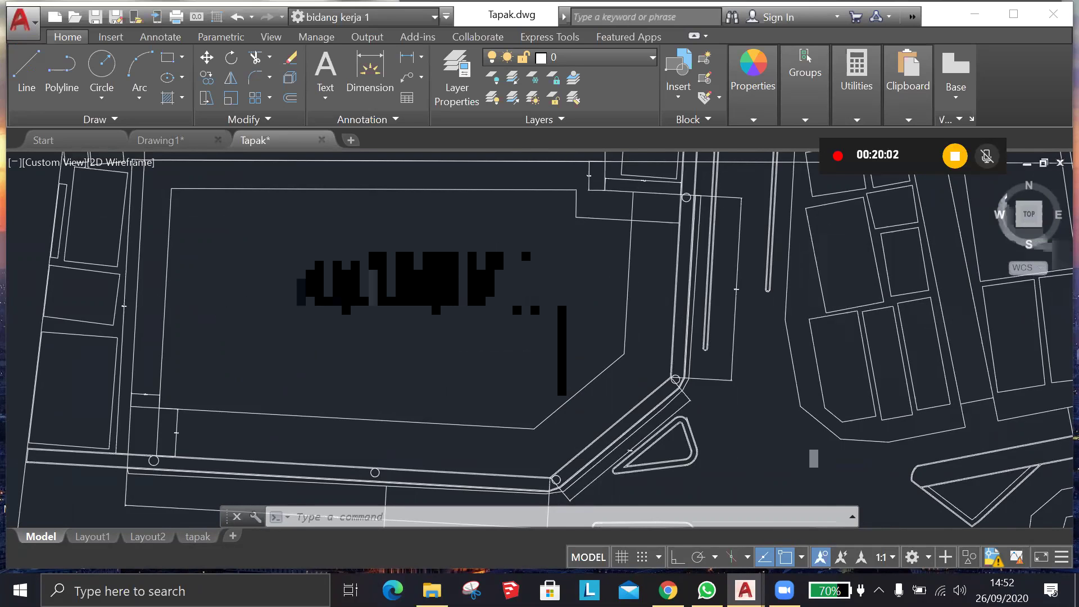
scroll(548, 304, "down", 2)
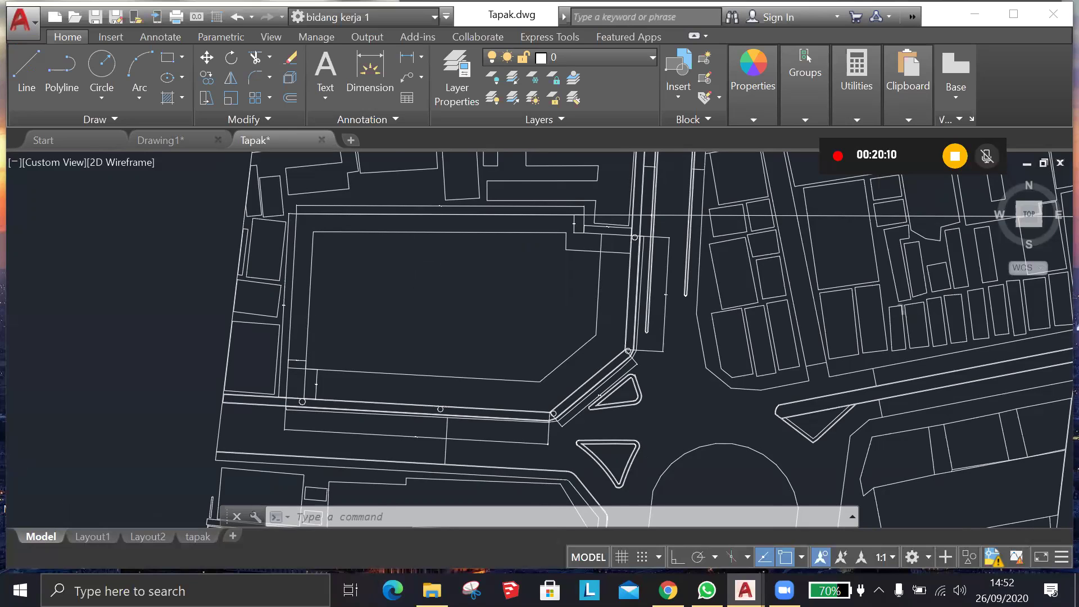
scroll(437, 195, "down", 2)
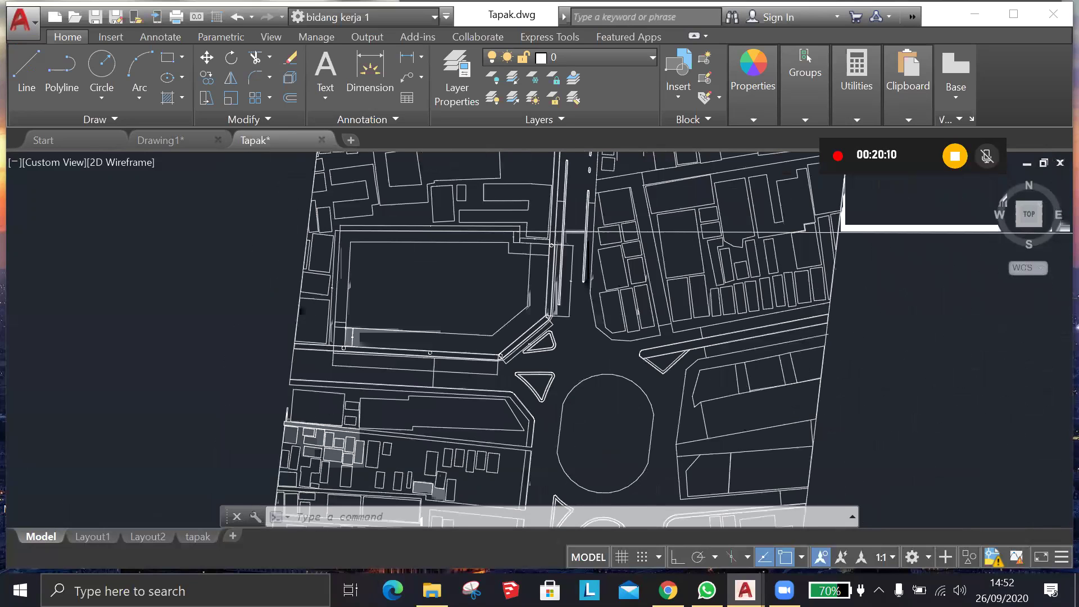
scroll(412, 258, "down", 2)
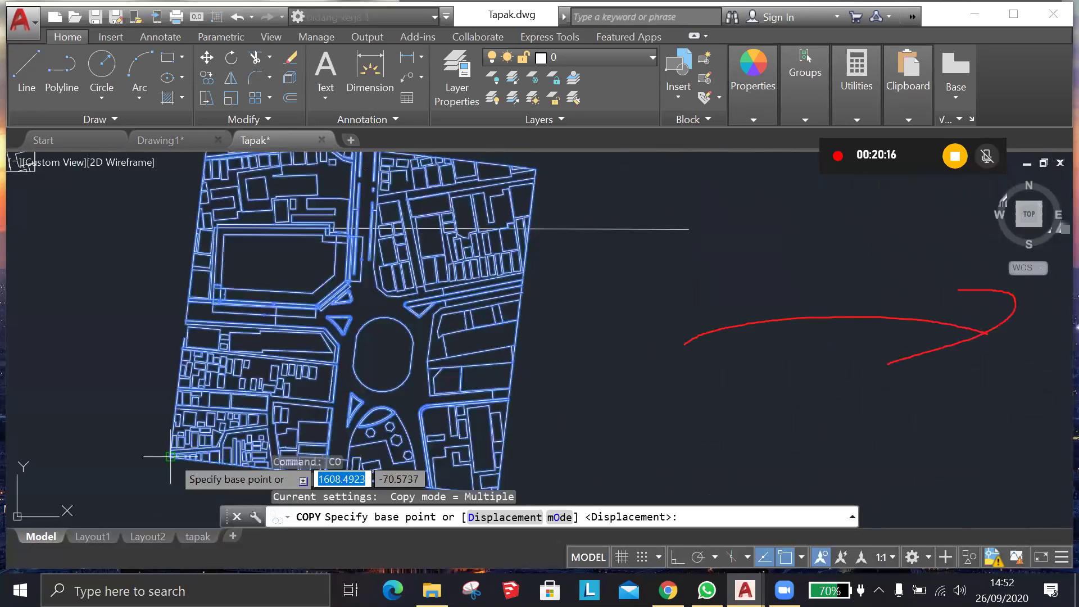
Pick a base point at the plan's lower-left corner, cancel the command, and zoom in.
left_click(170, 456)
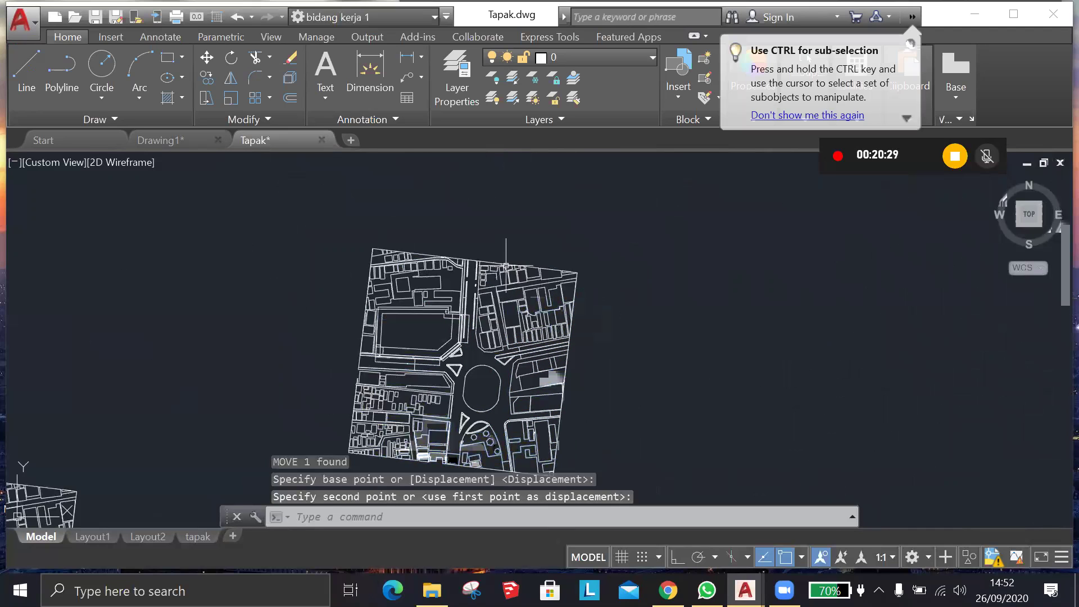
key("Escape")
key("Escape")
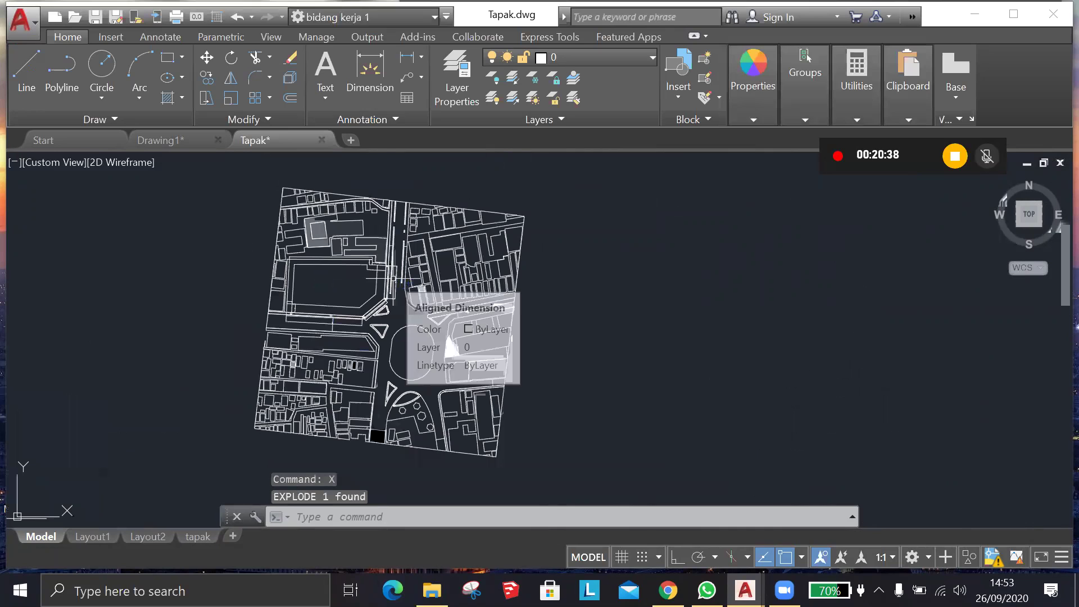
scroll(393, 278, "up", 2)
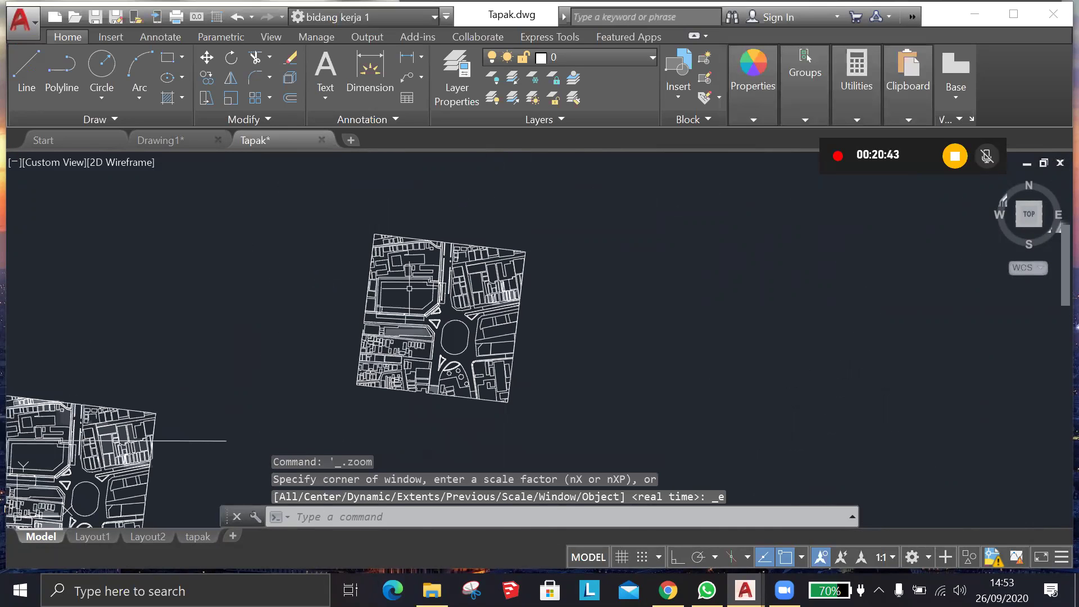
scroll(409, 288, "up", 5)
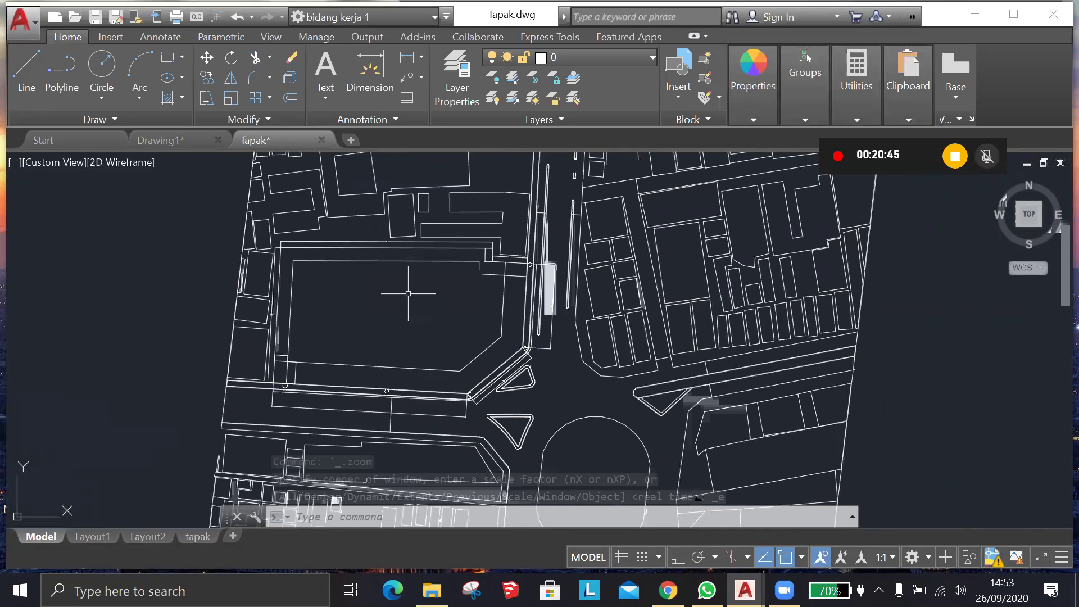
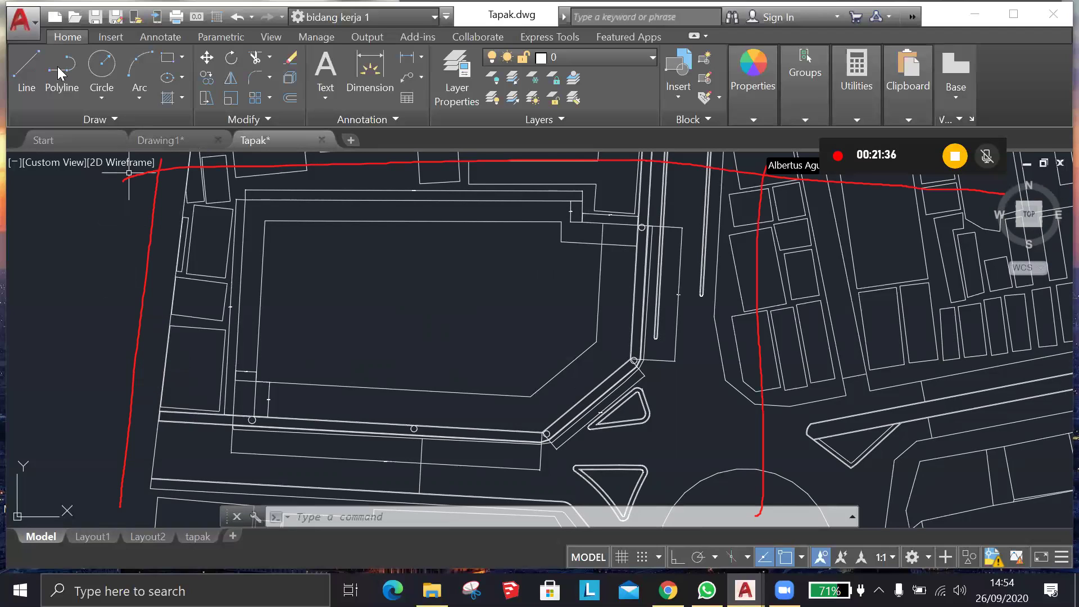
Start the Rectangle command from the Draw panel on the Tapak site plan.
left_click(167, 57)
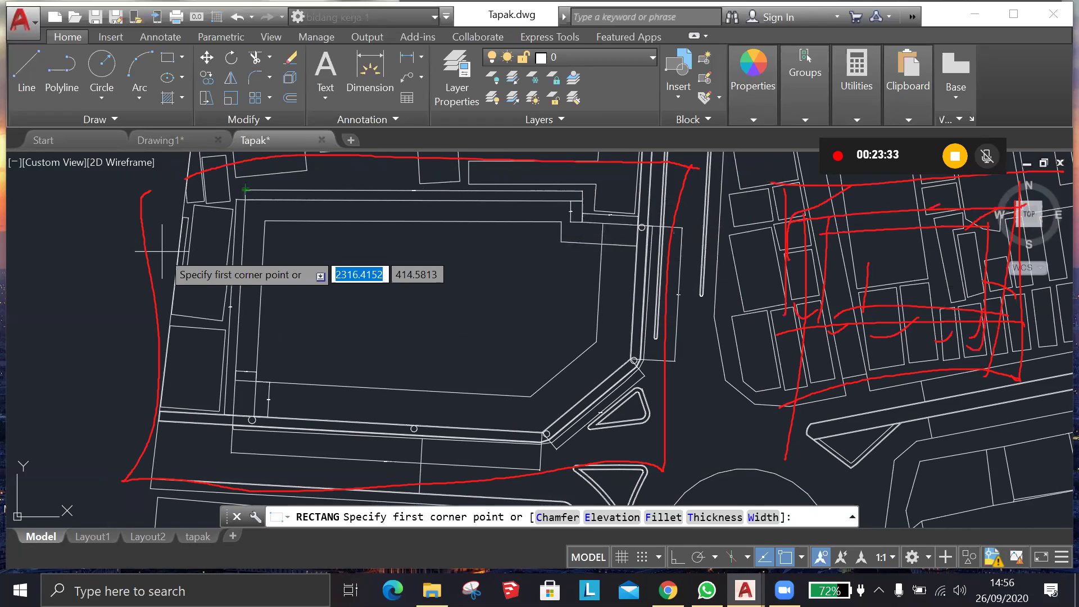
Cancel the pending rectangle and pan the site plan view.
key("Escape")
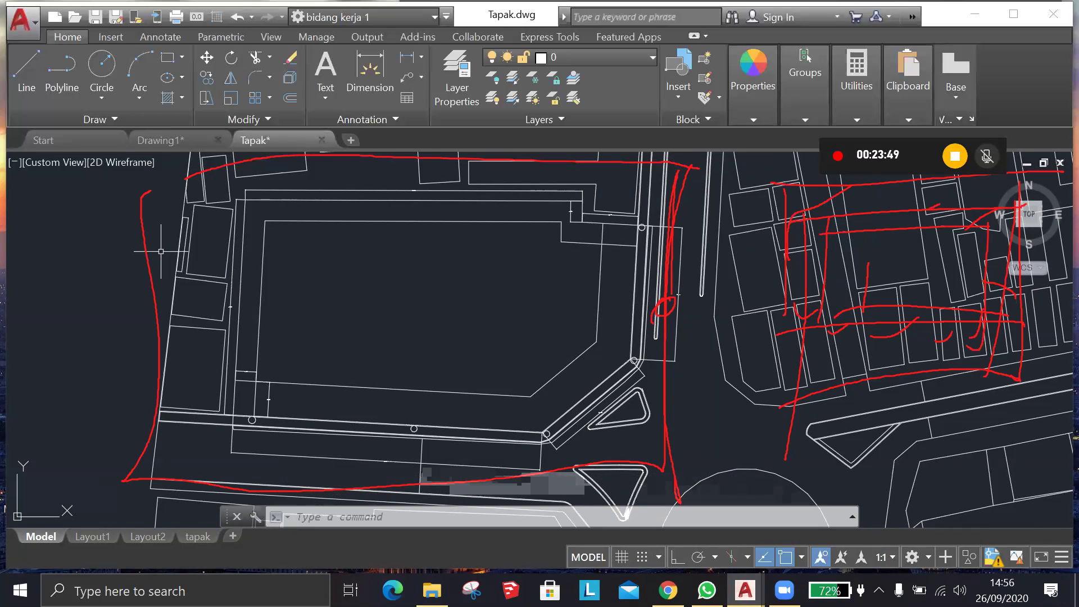
key("Escape")
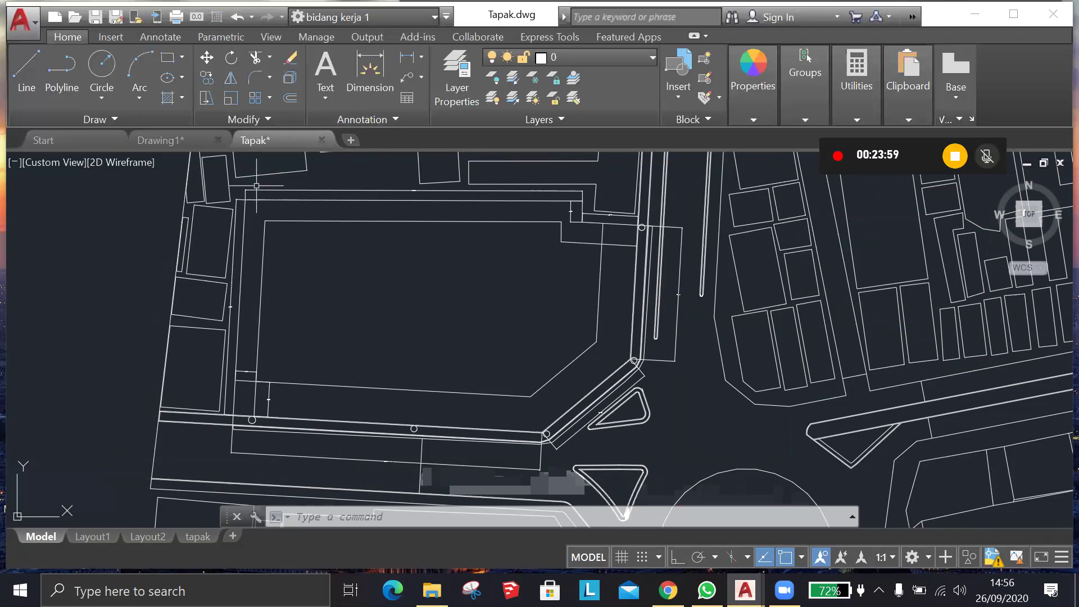
middle_click_drag(393, 244, 296, 262)
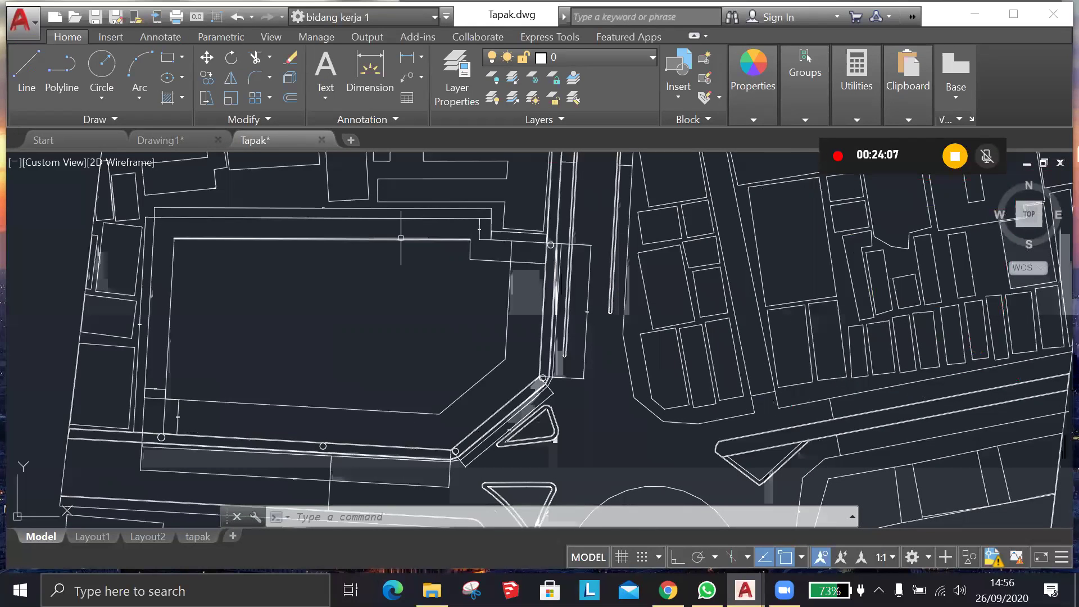
Erase the narrow rectangle above the large block and the stray line at its top.
left_click(590, 264)
key("Escape")
key("Escape")
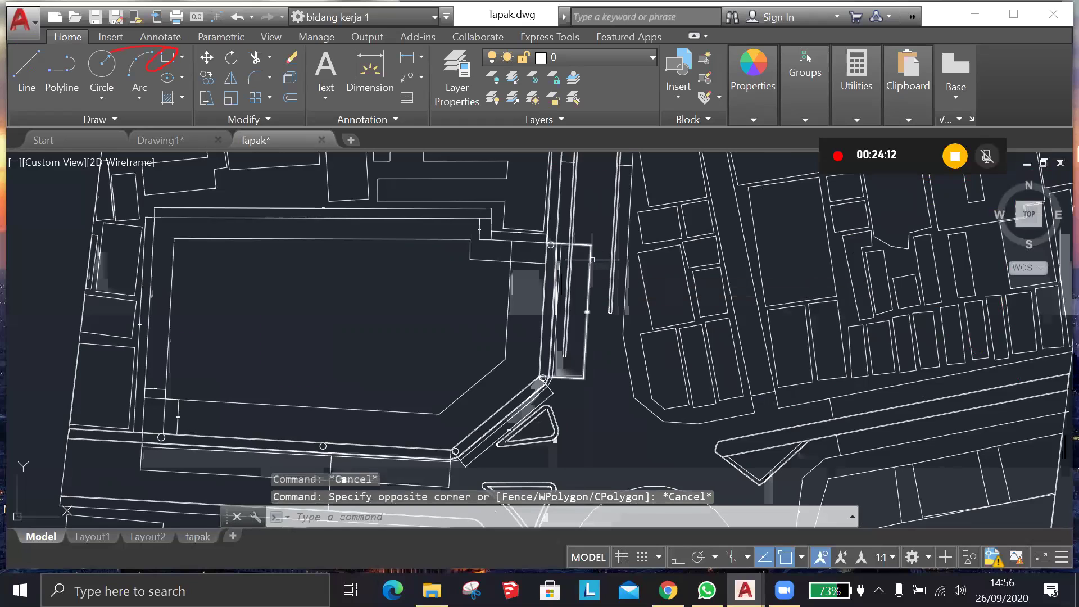
left_click(592, 260)
key("Delete")
left_click(169, 210)
key("Delete")
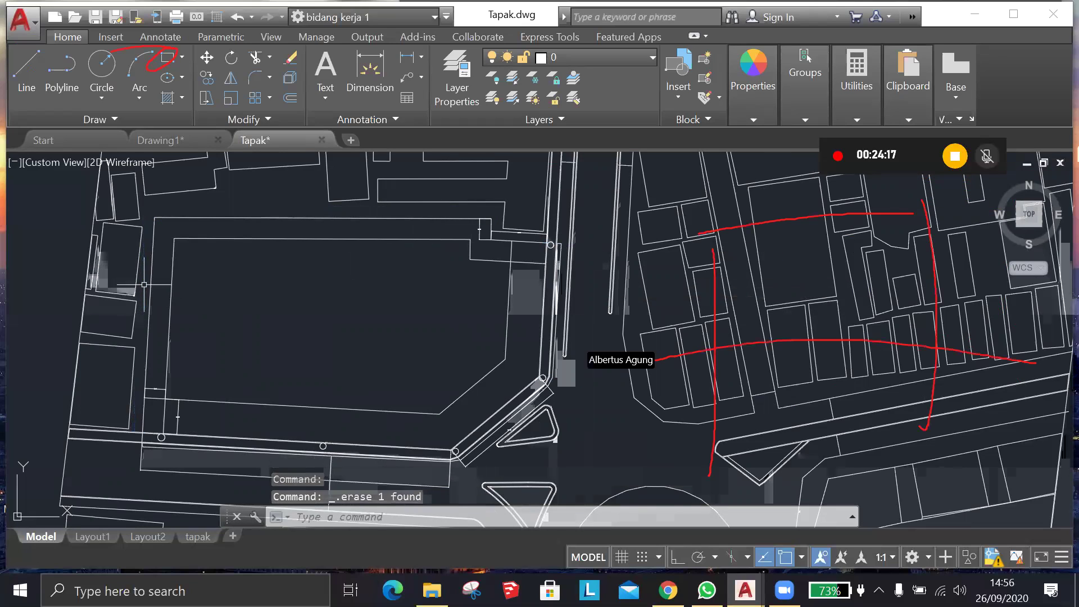
Erase the small leftover rectangles and short stray segments at the block's lower left.
left_click(517, 235)
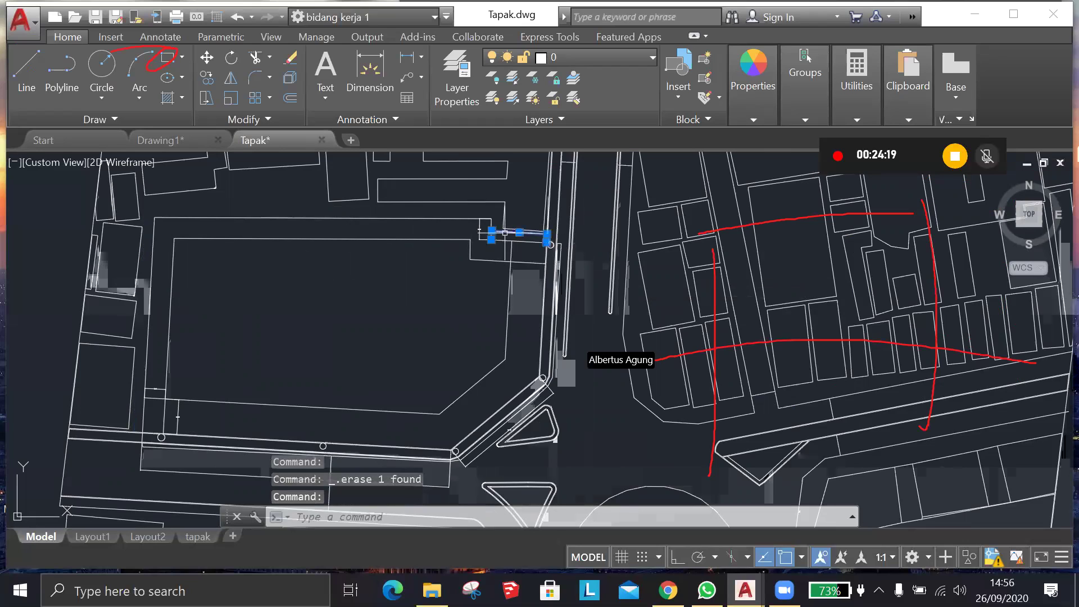
key("Delete")
left_click(482, 227)
key("Delete")
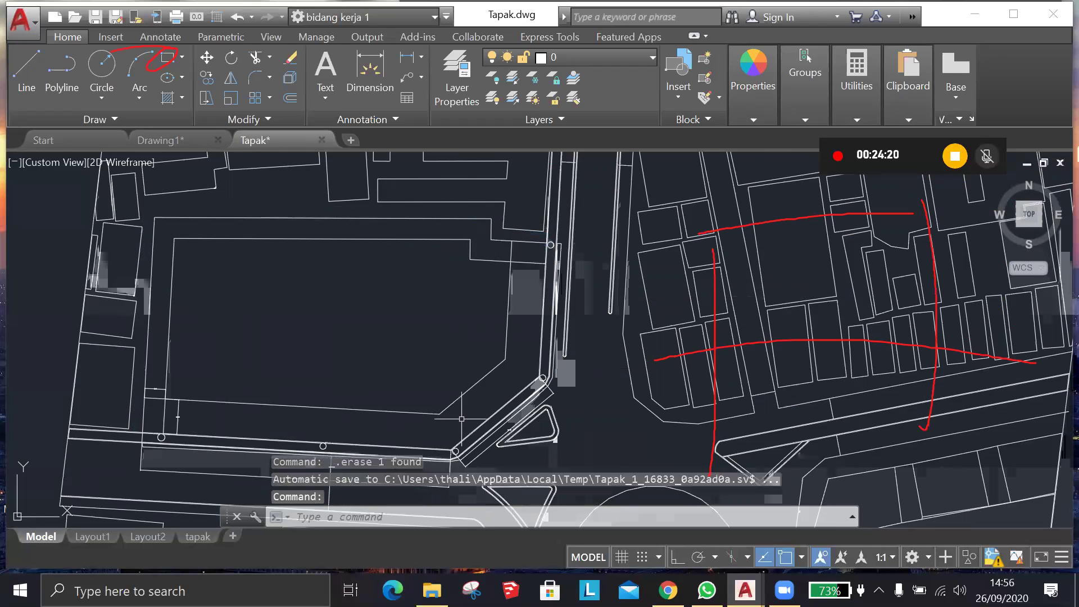
left_click(177, 416)
key("Delete")
left_click(160, 391)
key("Delete")
middle_click_drag(353, 389, 349, 376)
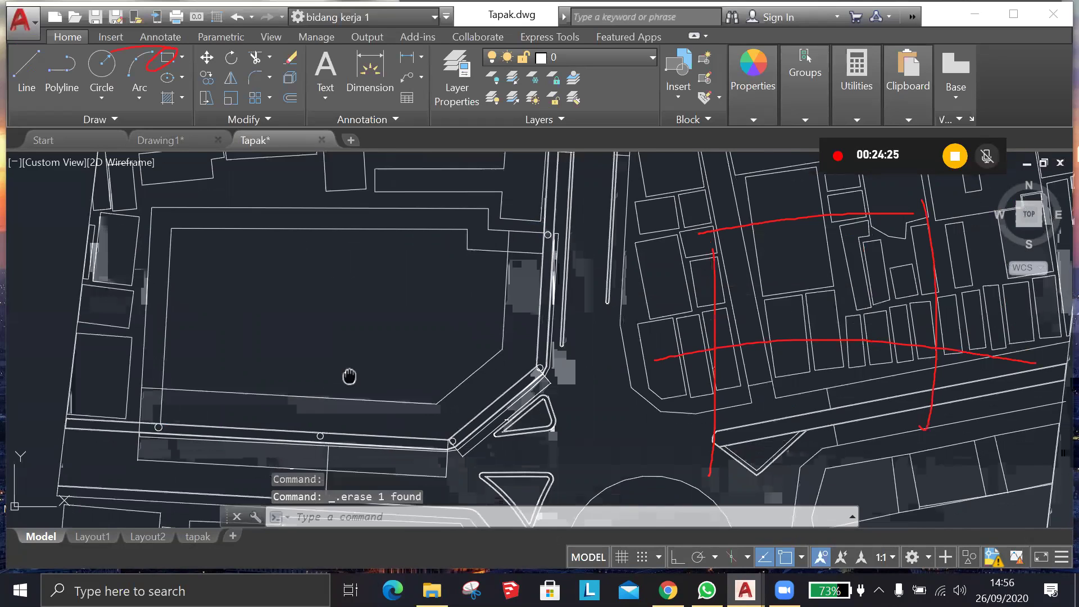
middle_click_drag(349, 375, 337, 345)
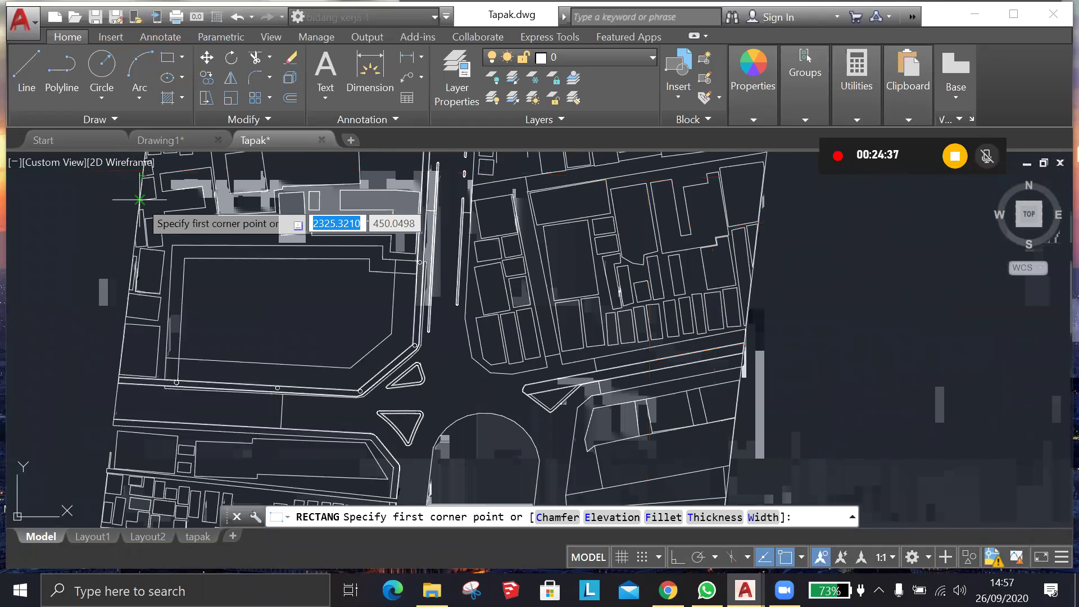
Draw a rectangle enclosing the large block and road corner, then start TRIM.
left_click(139, 199)
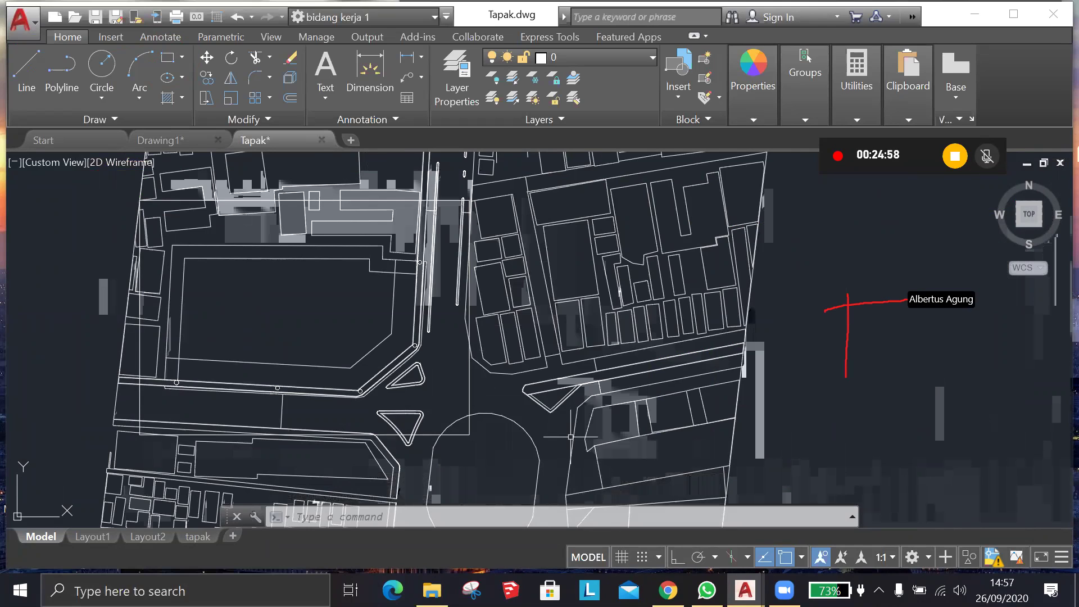
type("ts or")
key("Return")
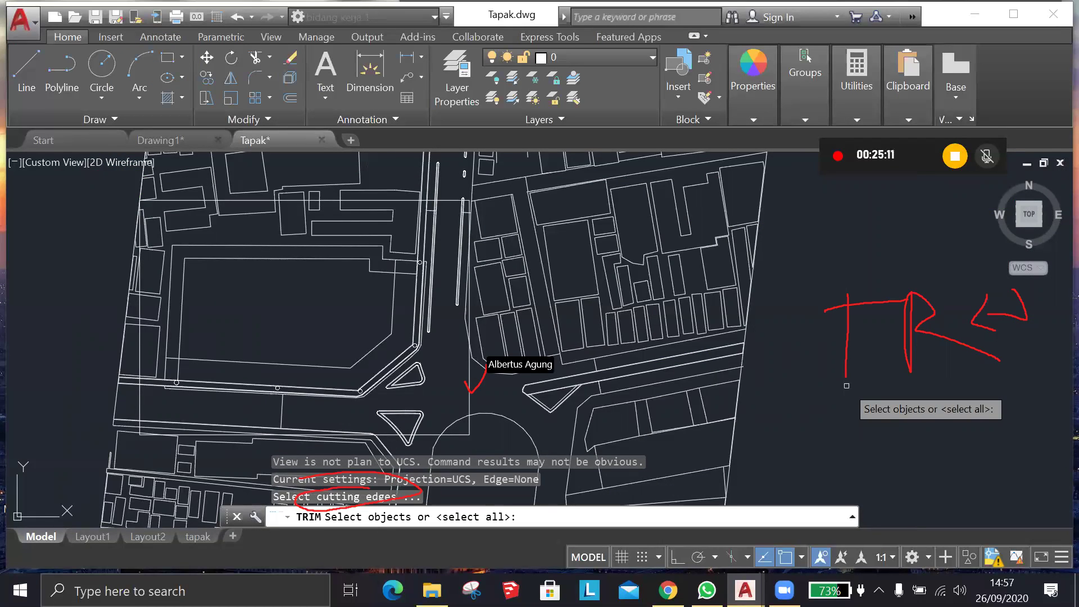
left_click(470, 387)
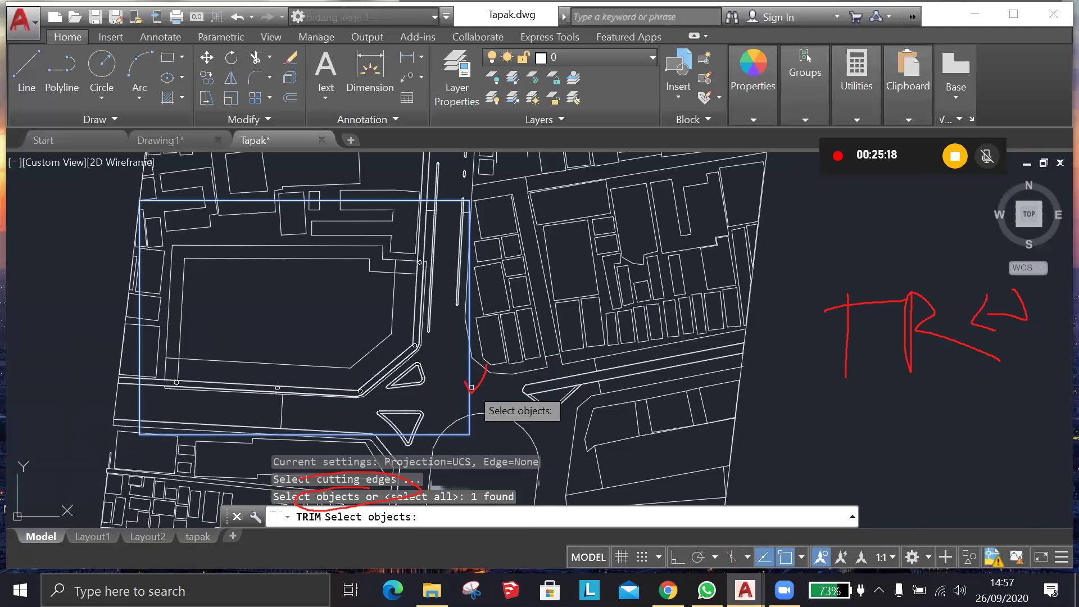
key("Return")
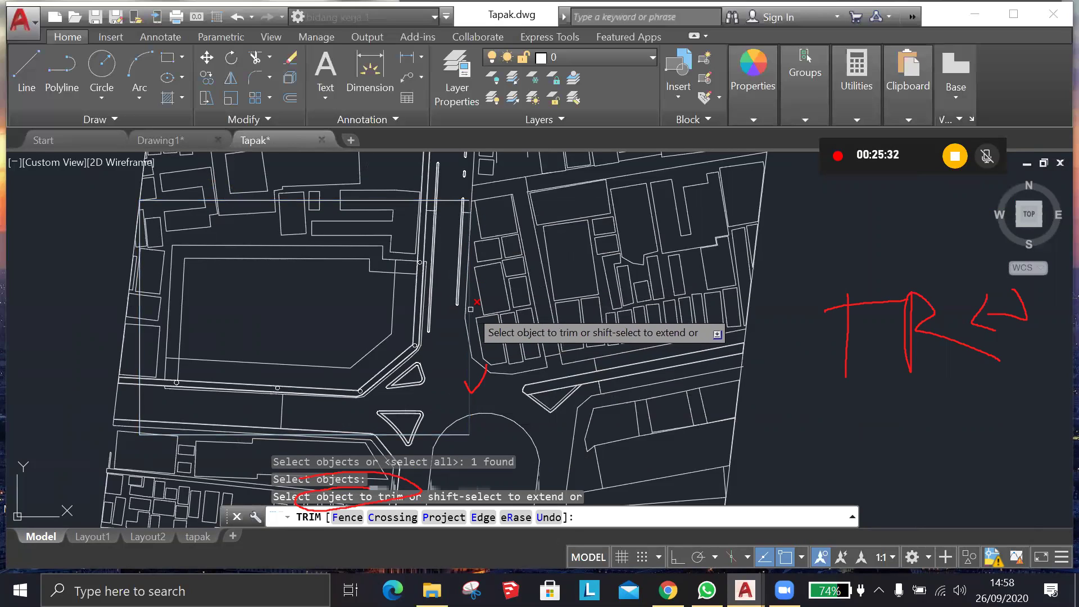
left_click(160, 300)
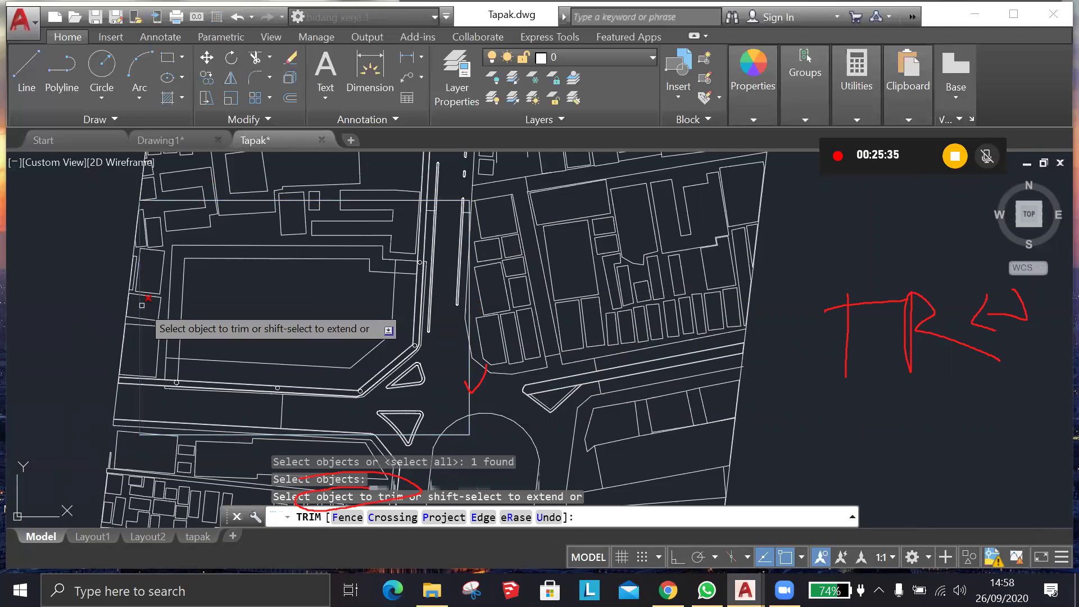
key("Escape")
key("Escape")
key("Escape")
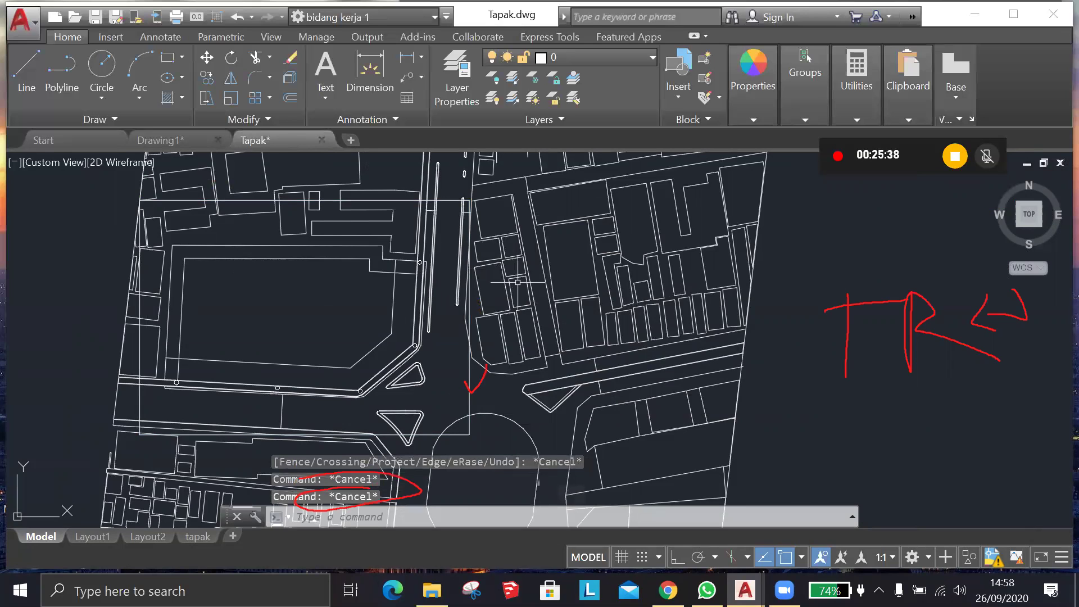
Zoom to show the whole rotated site plan and restart TRIM.
scroll(518, 282, "down", 2)
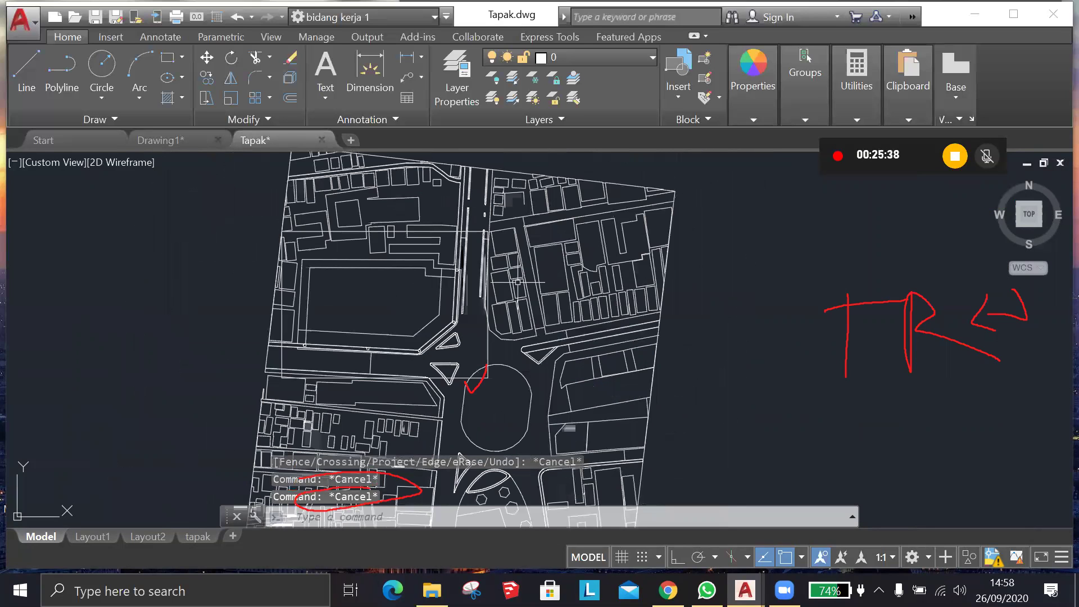
scroll(518, 282, "down", 2)
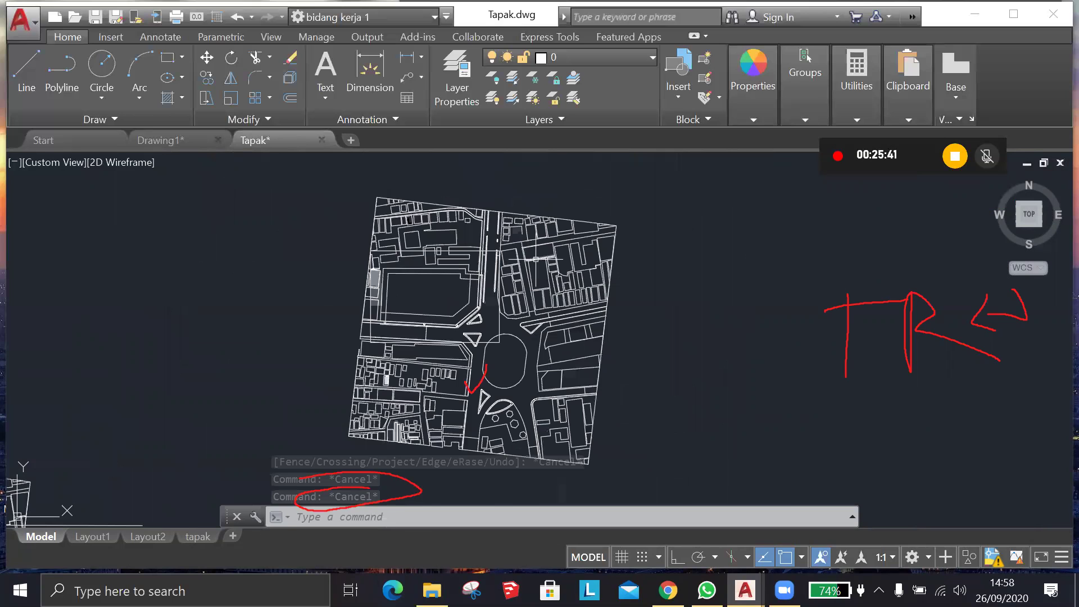
scroll(550, 256, "up", 5)
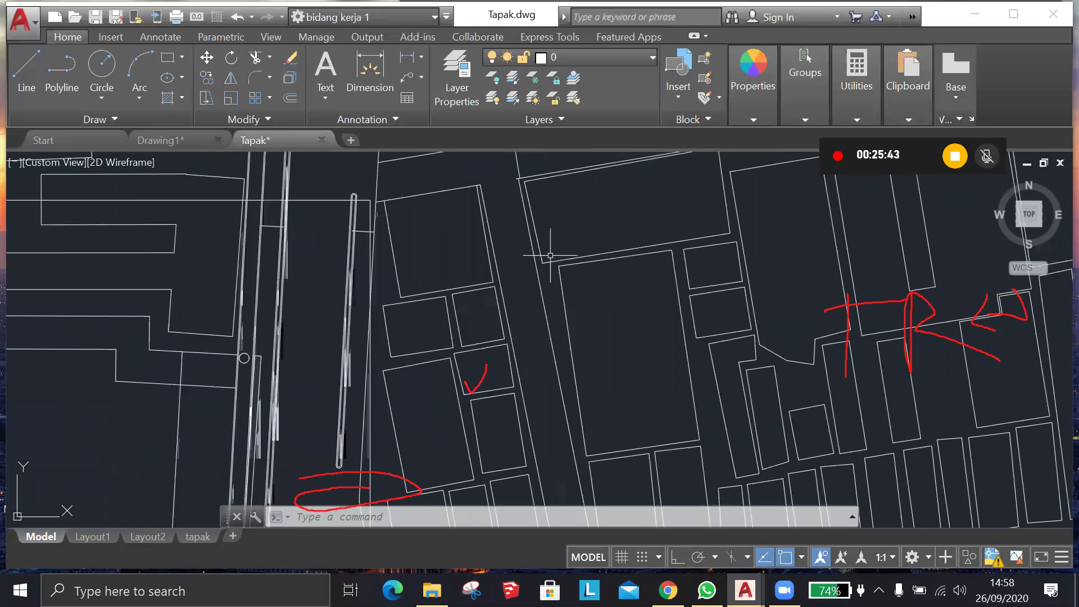
scroll(578, 289, "down", 5)
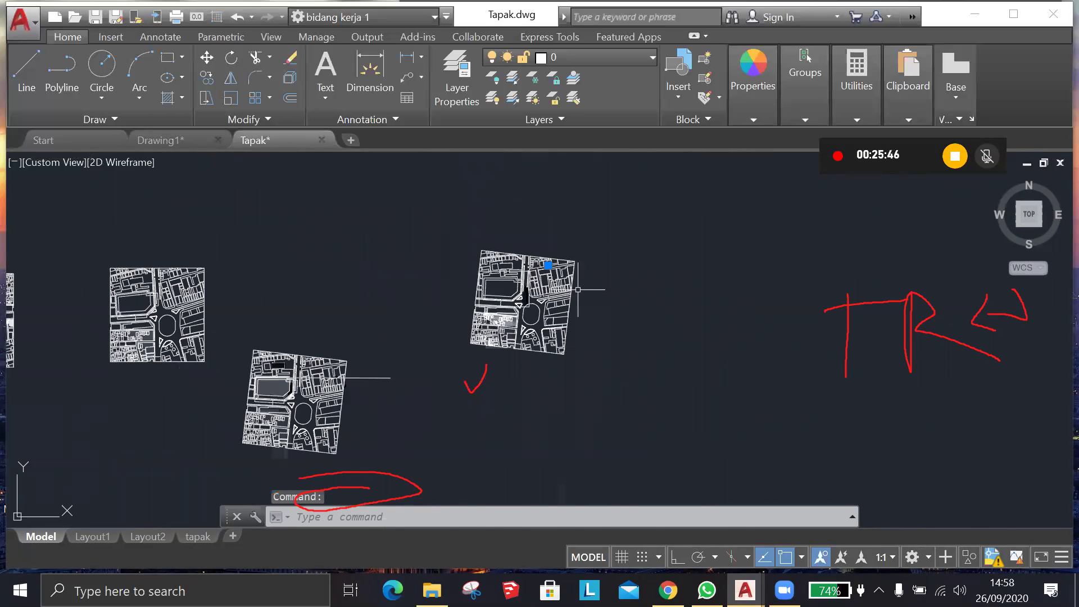
scroll(578, 289, "up", 5)
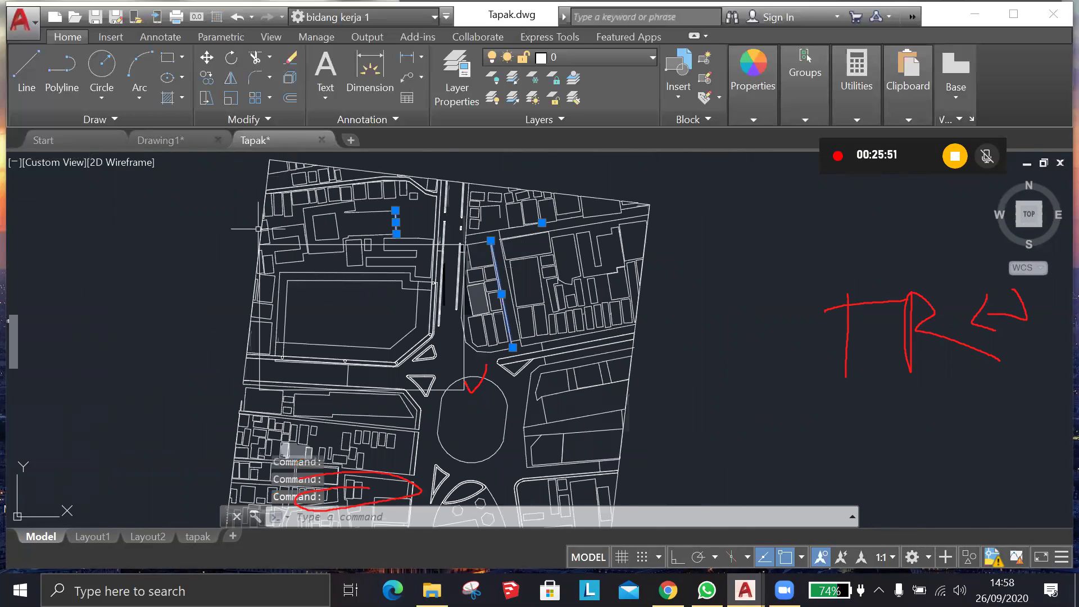
left_click(189, 270)
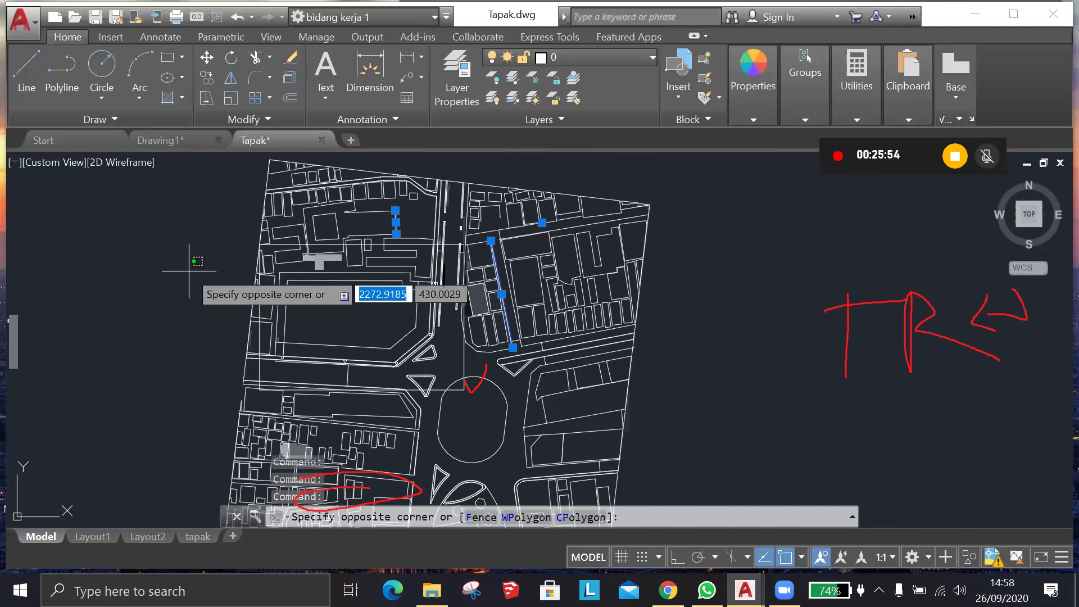
key("Escape")
key("Escape")
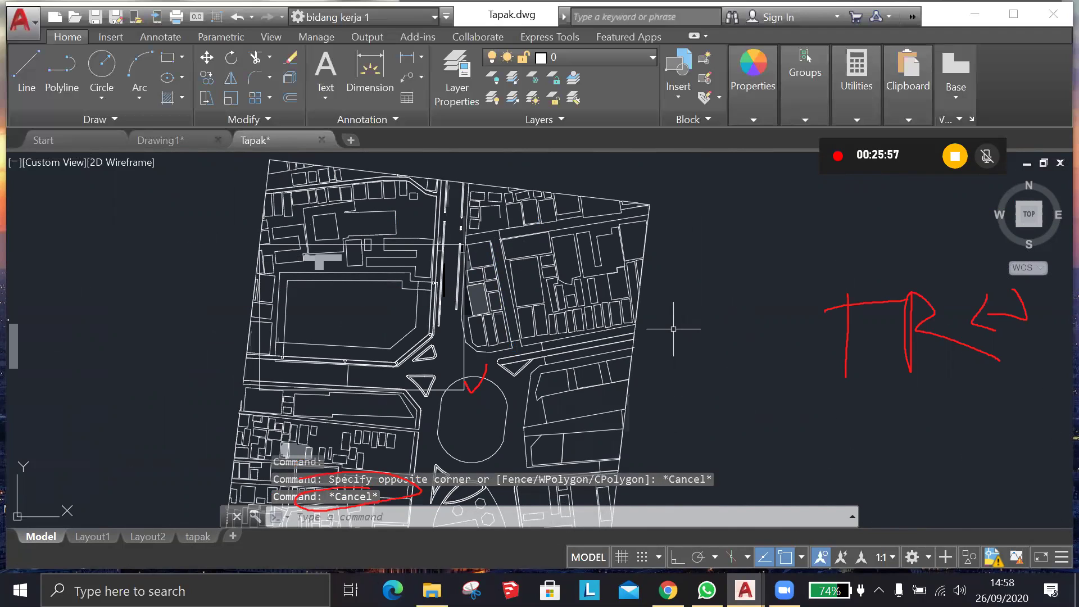
type("ts or")
key("Return")
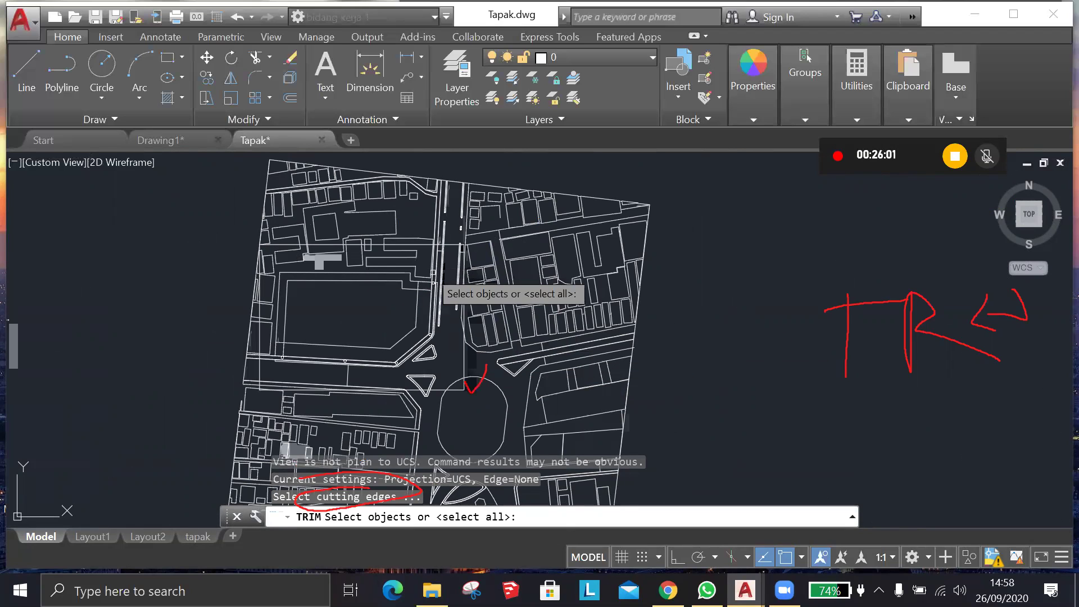
Use the rectangle as the cutting edge and trim the short line outside it.
left_click(466, 371)
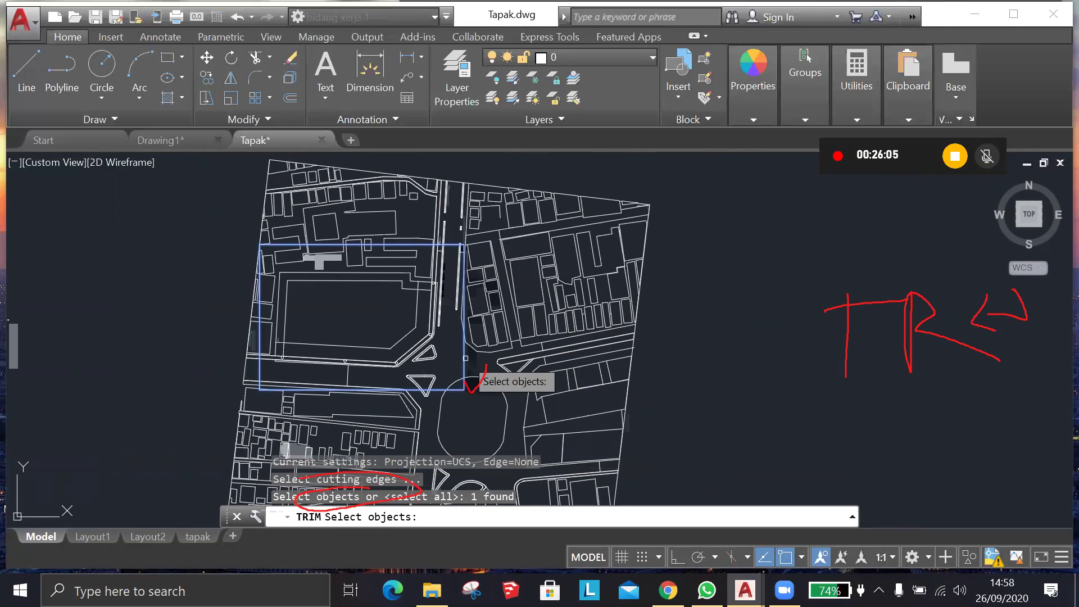
key("Return")
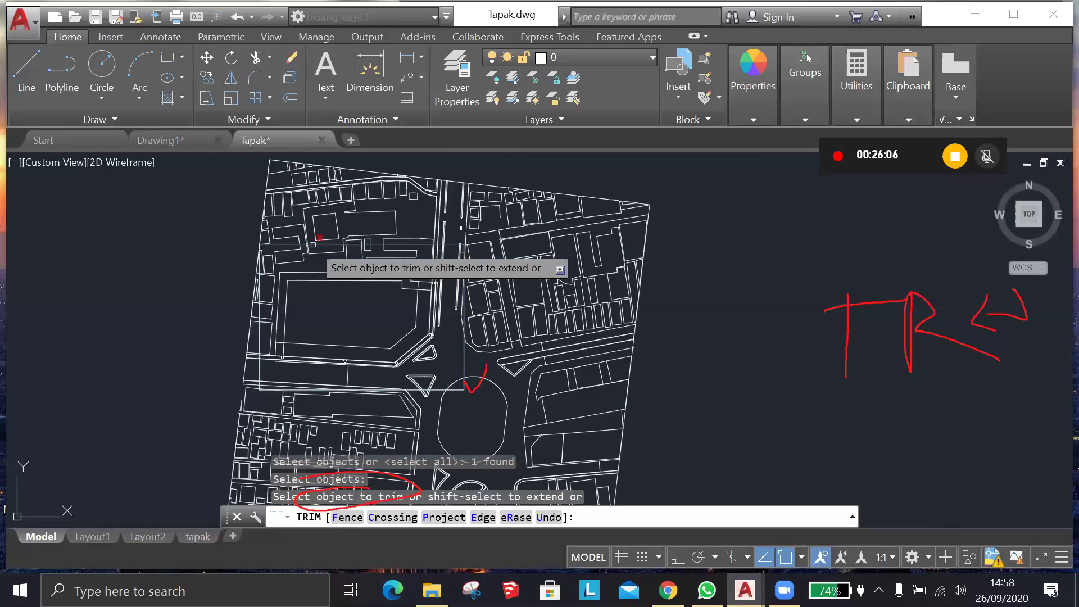
scroll(312, 244, "up", 2)
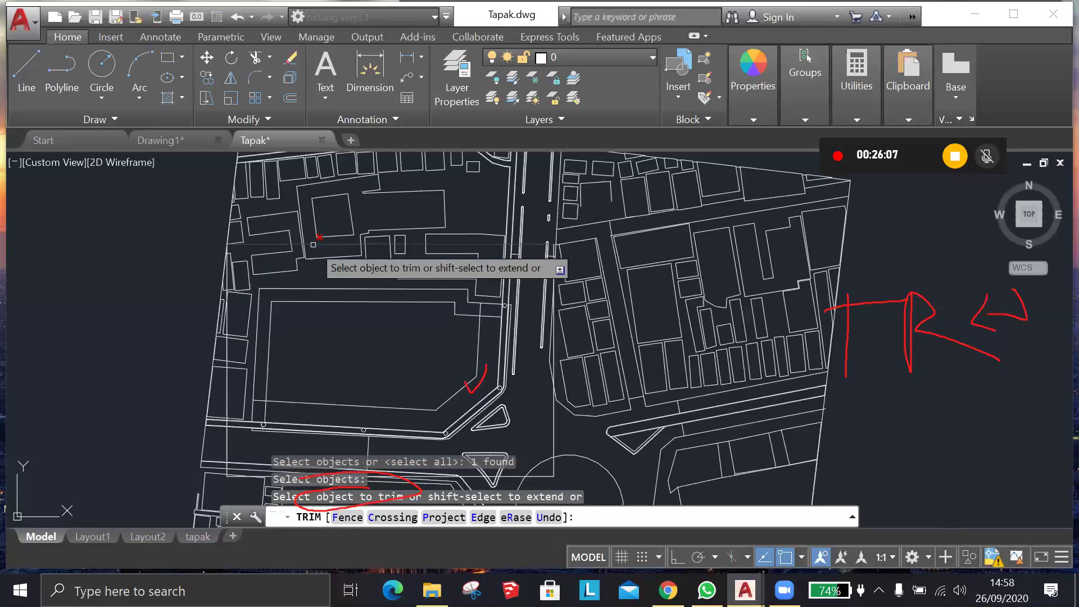
scroll(291, 237, "up", 5)
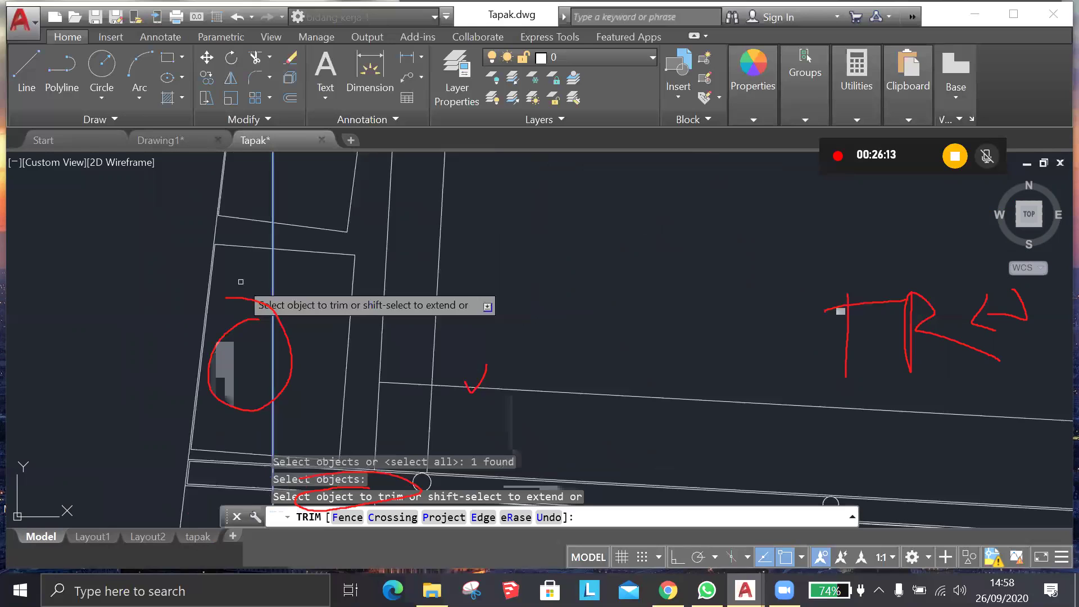
middle_click_drag(240, 281, 241, 281)
middle_click_drag(245, 377, 245, 207)
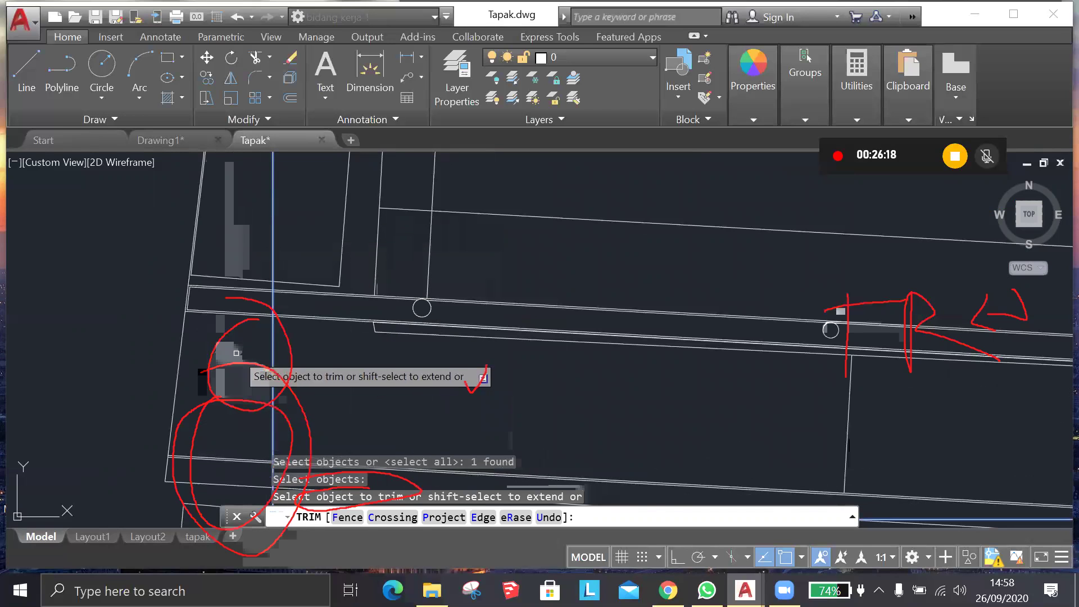
scroll(236, 345, "down", 2)
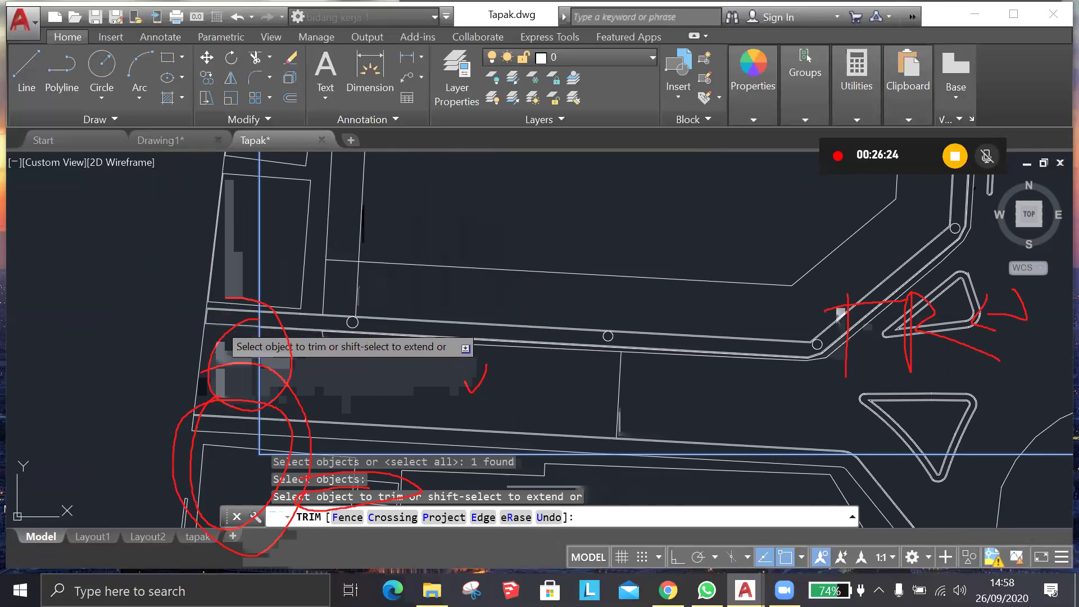
left_click(219, 324)
left_click(223, 308)
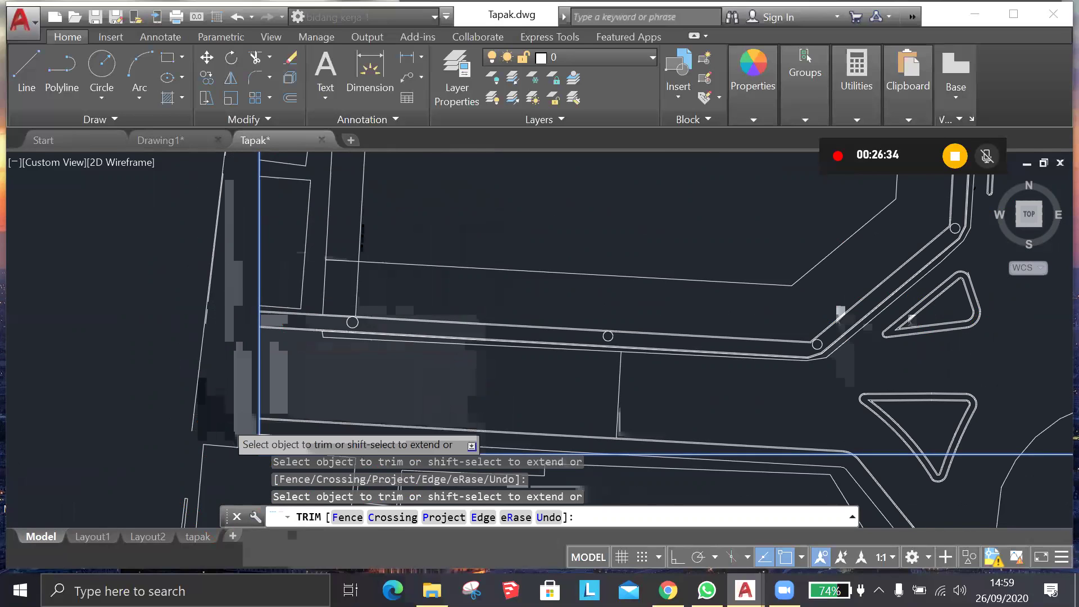
Bring the buildings east of the road into view and begin a crossing window.
scroll(226, 422, "down", 2)
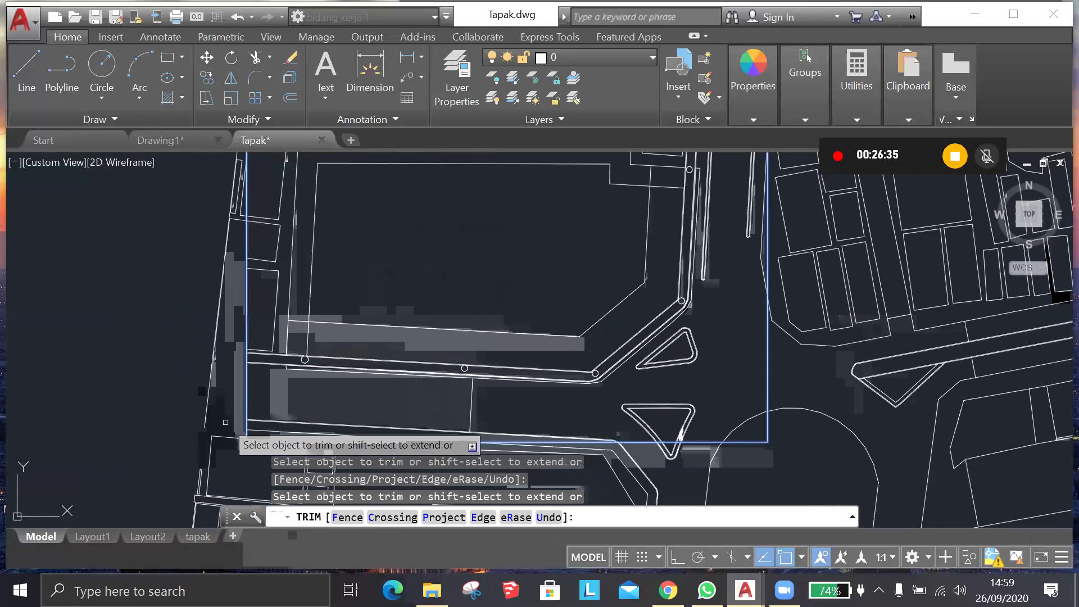
middle_click_drag(225, 422, 168, 320)
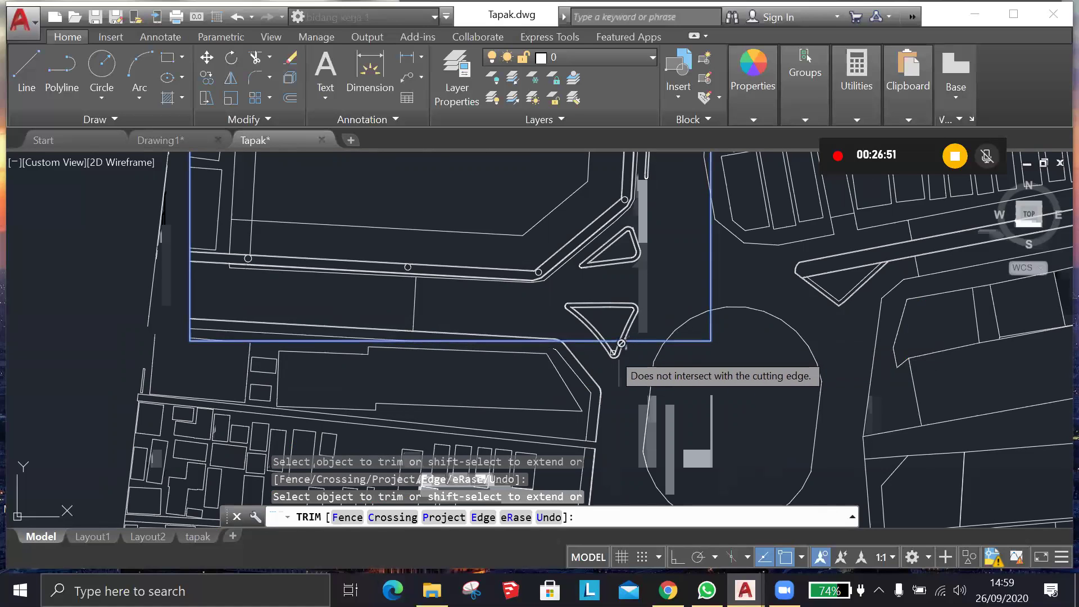
scroll(620, 343, "up", 2)
scroll(613, 353, "up", 1)
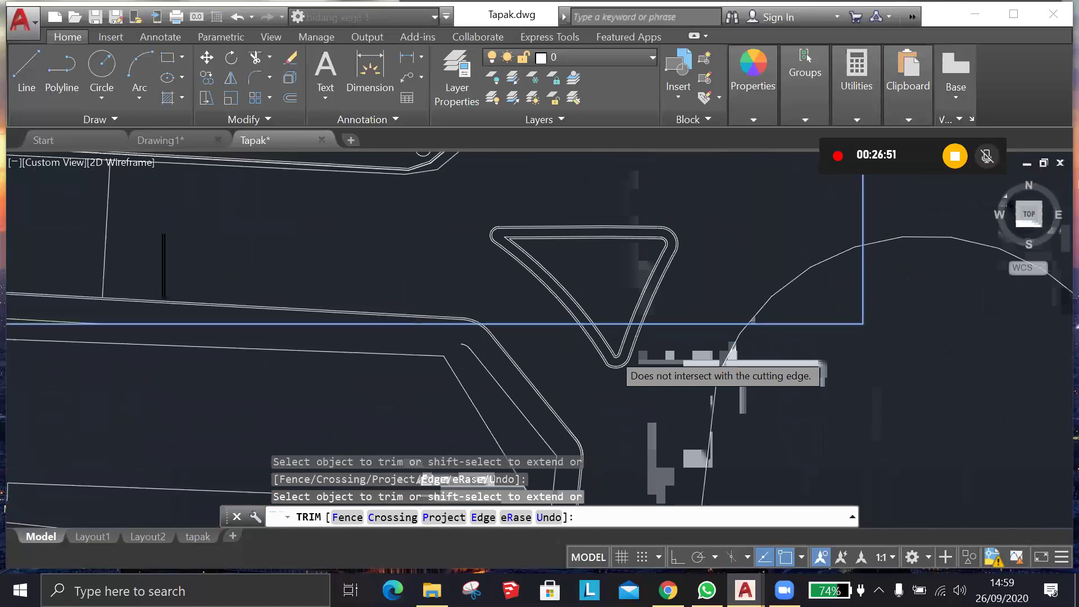
scroll(607, 339, "up", 3)
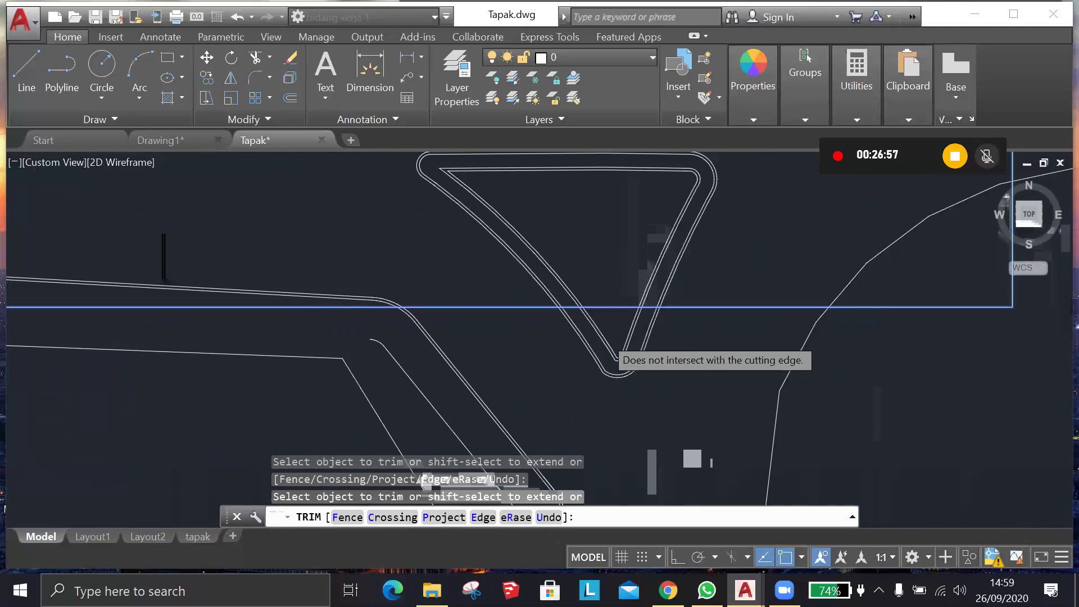
scroll(604, 337, "down", 2)
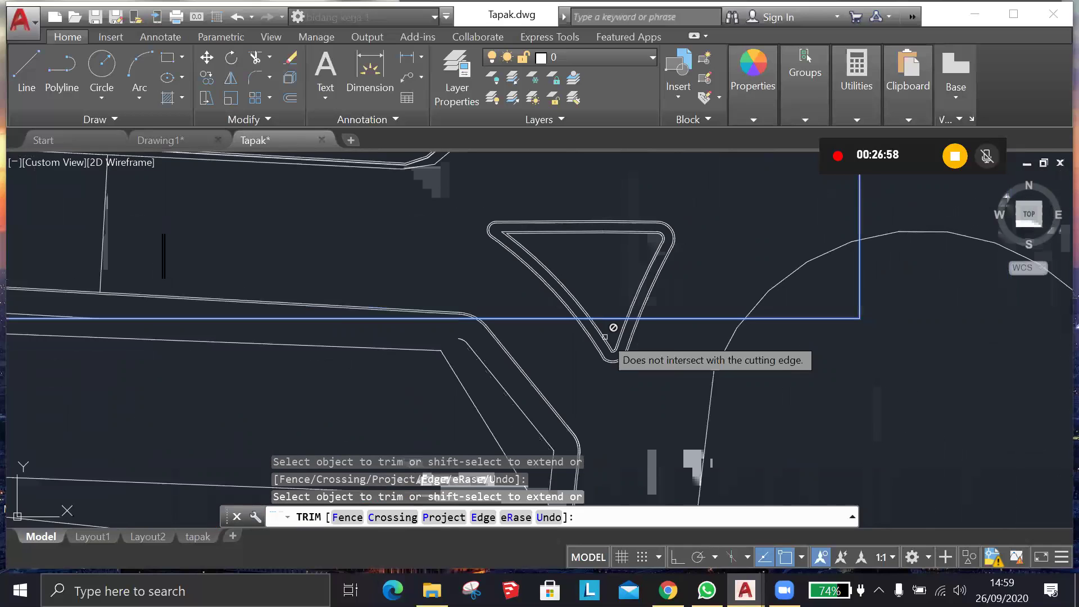
scroll(663, 322, "down", 4)
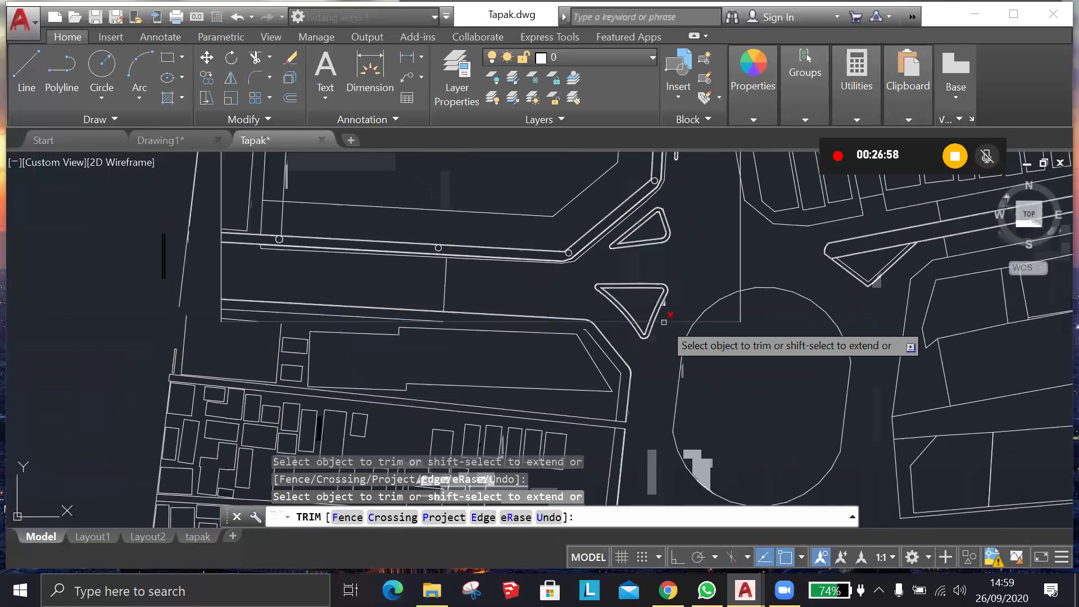
middle_click_drag(663, 322, 454, 399)
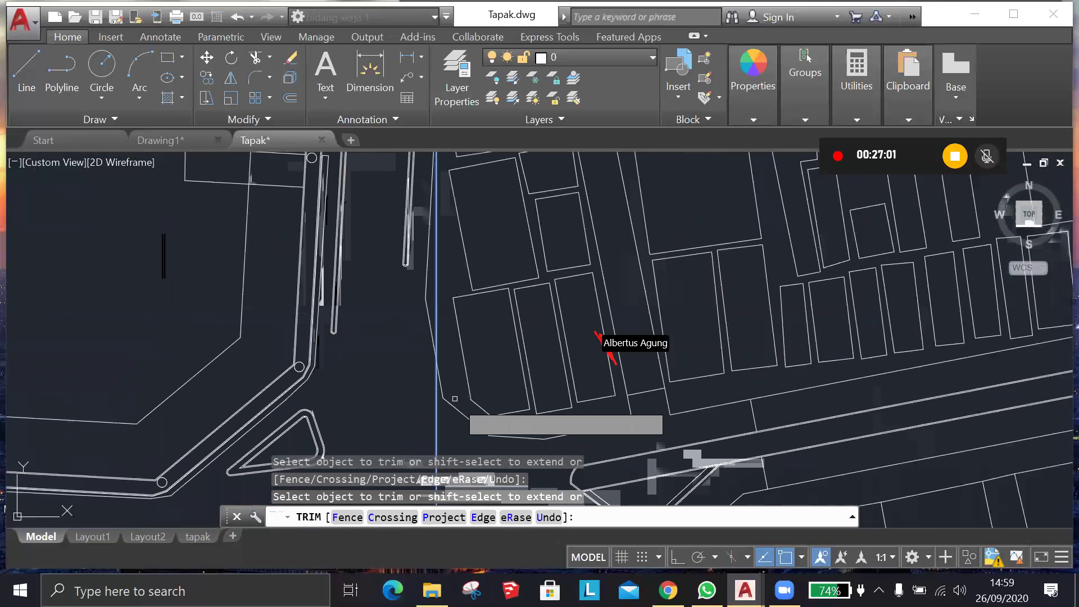
scroll(454, 398, "up", 3)
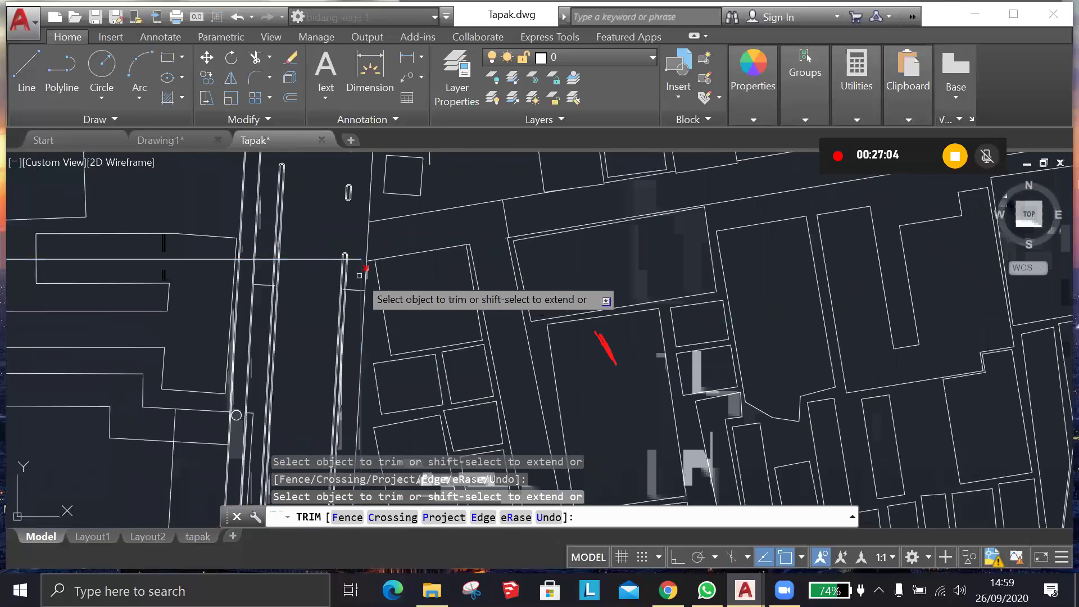
scroll(359, 275, "up", 5)
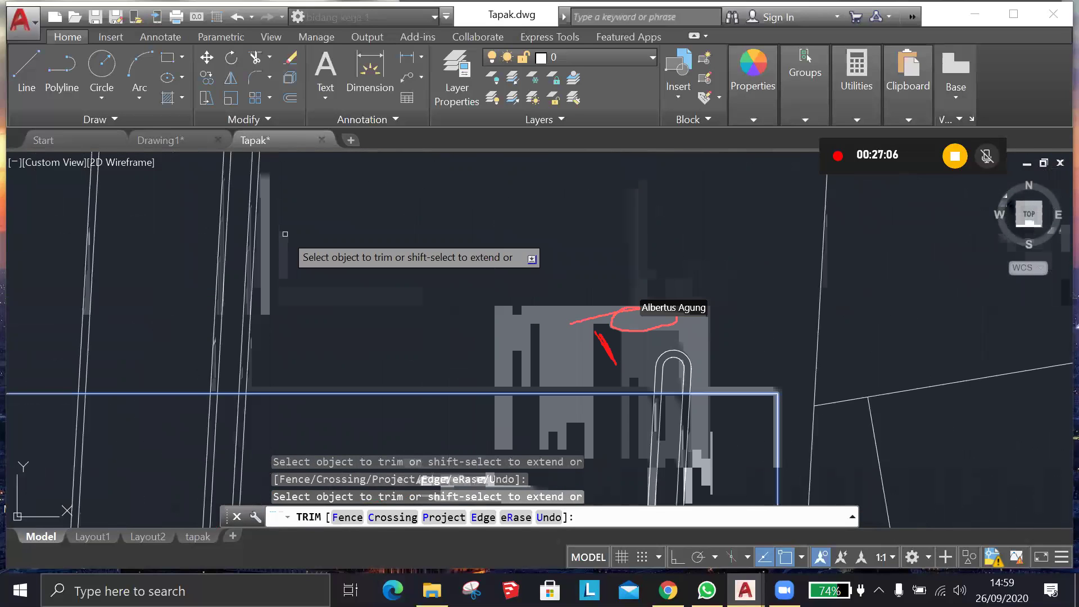
left_click(219, 291)
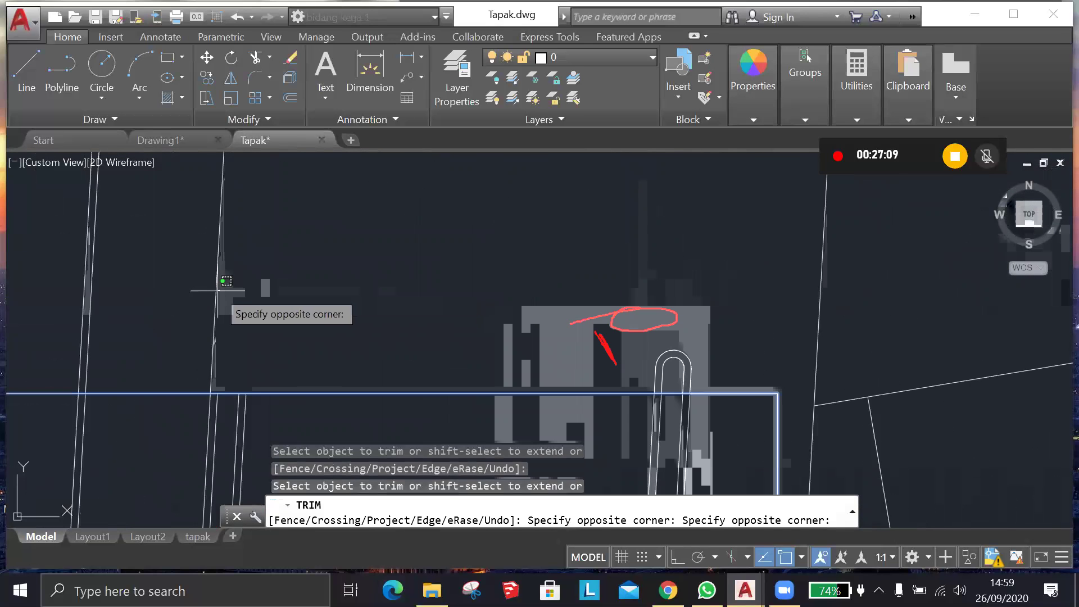
Restart TRIM with the rectangular frame as the cutting edge.
key("Escape")
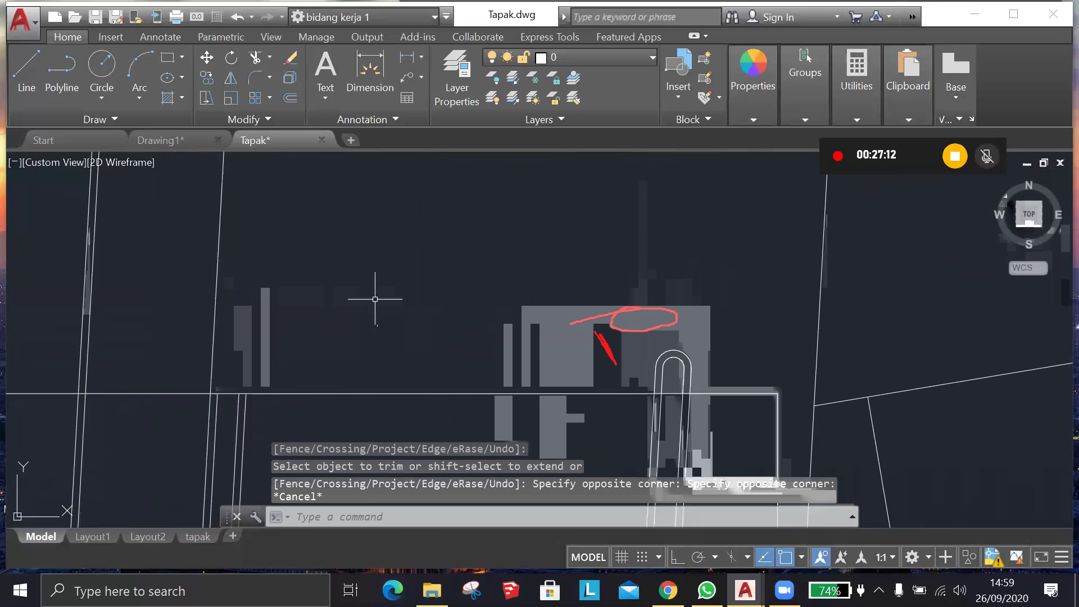
type("tr")
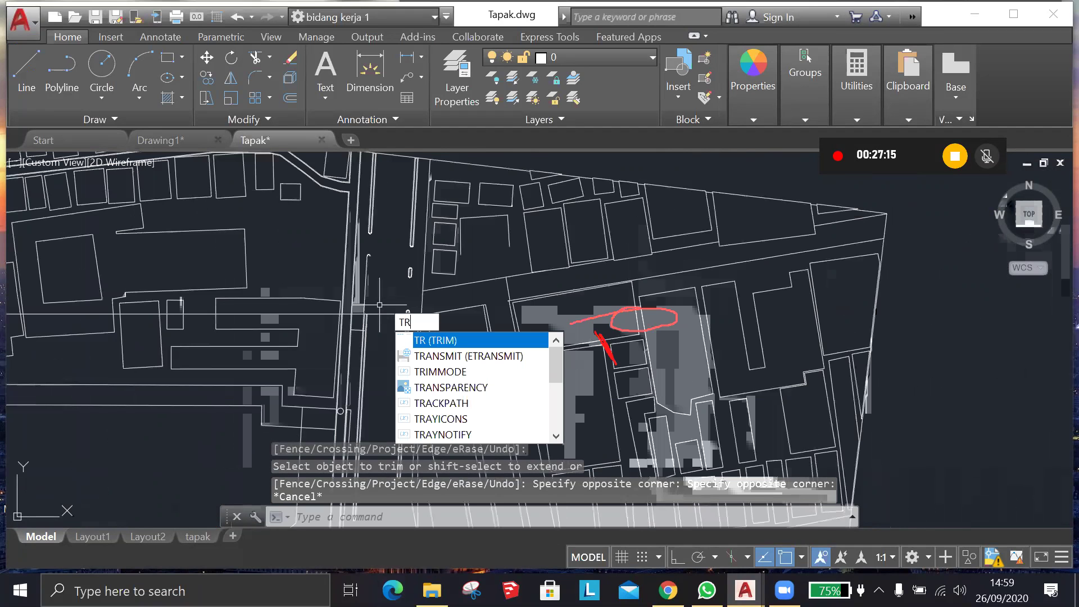
scroll(380, 305, "down", 2)
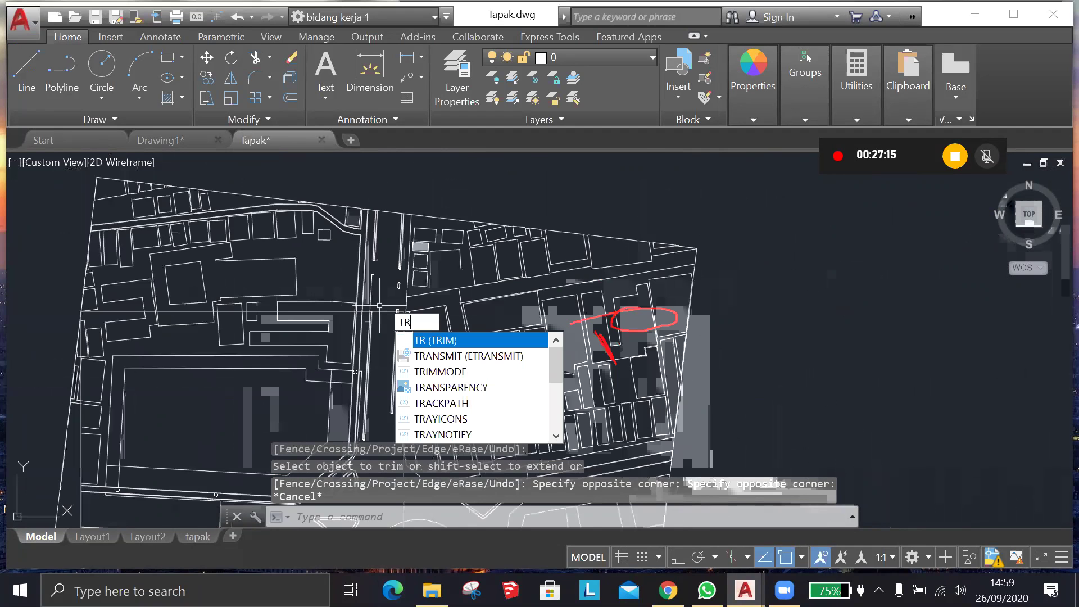
key("Return")
scroll(380, 305, "down", 2)
middle_click_drag(380, 305, 376, 256)
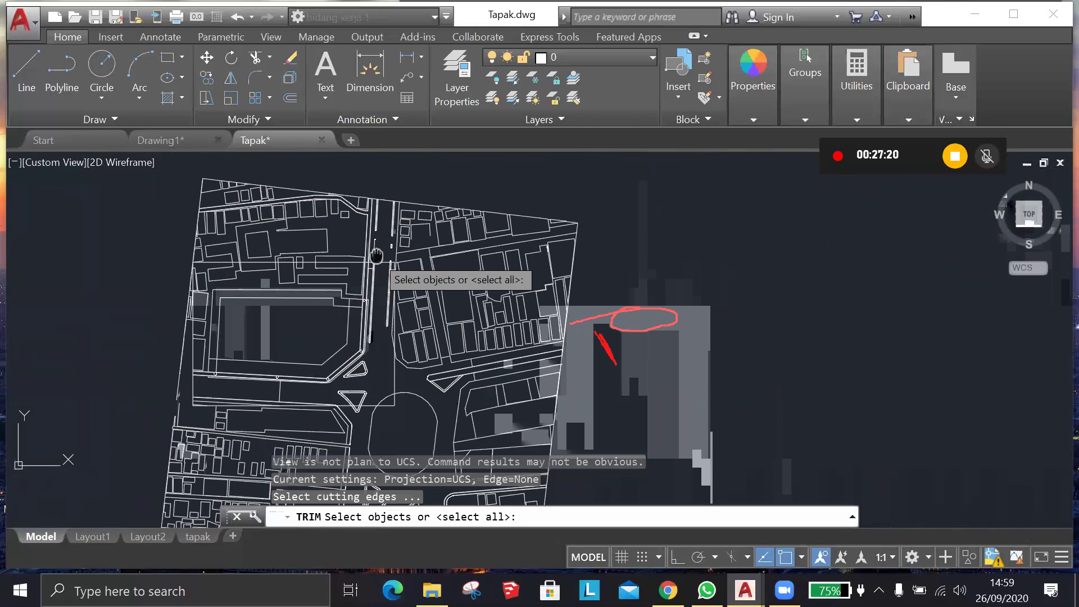
scroll(376, 255, "up", 2)
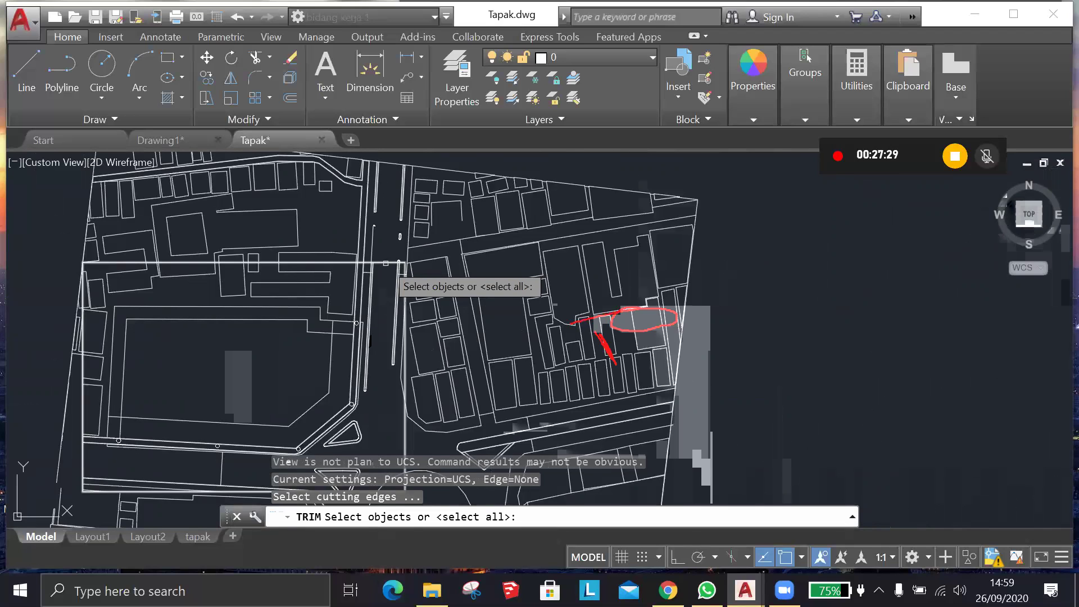
left_click(385, 263)
key("Return")
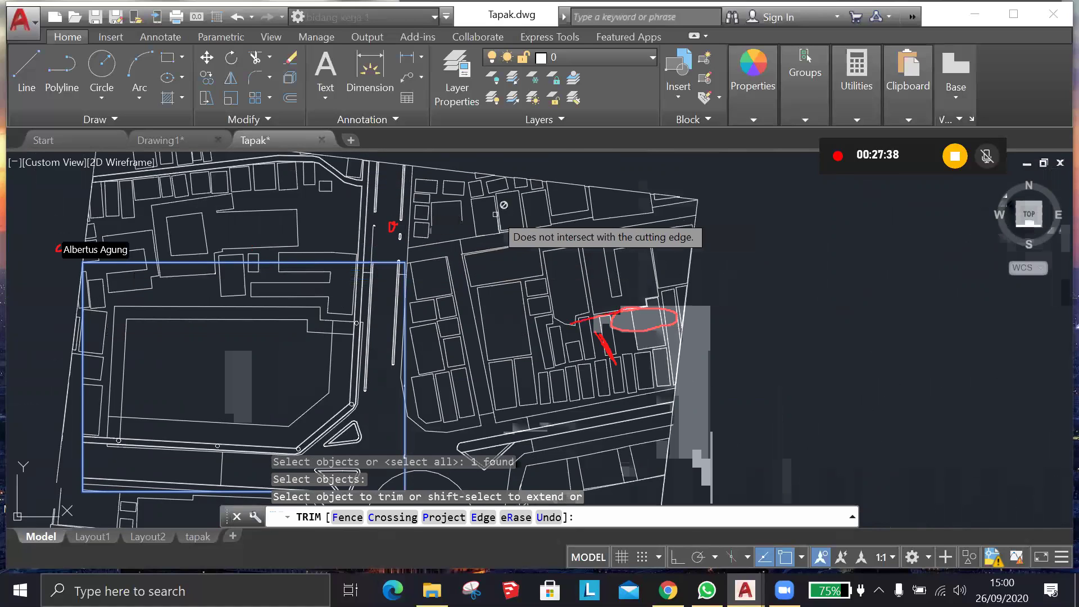
Trim the lines crossing above the frame and in the narrow strip beside it.
double_click(397, 226)
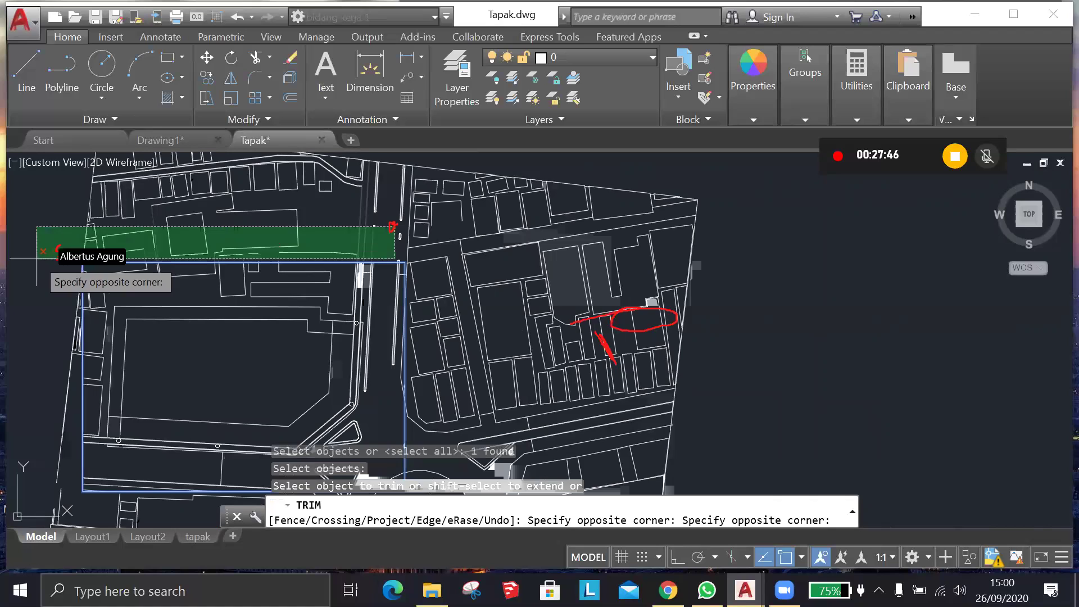
left_click(36, 259)
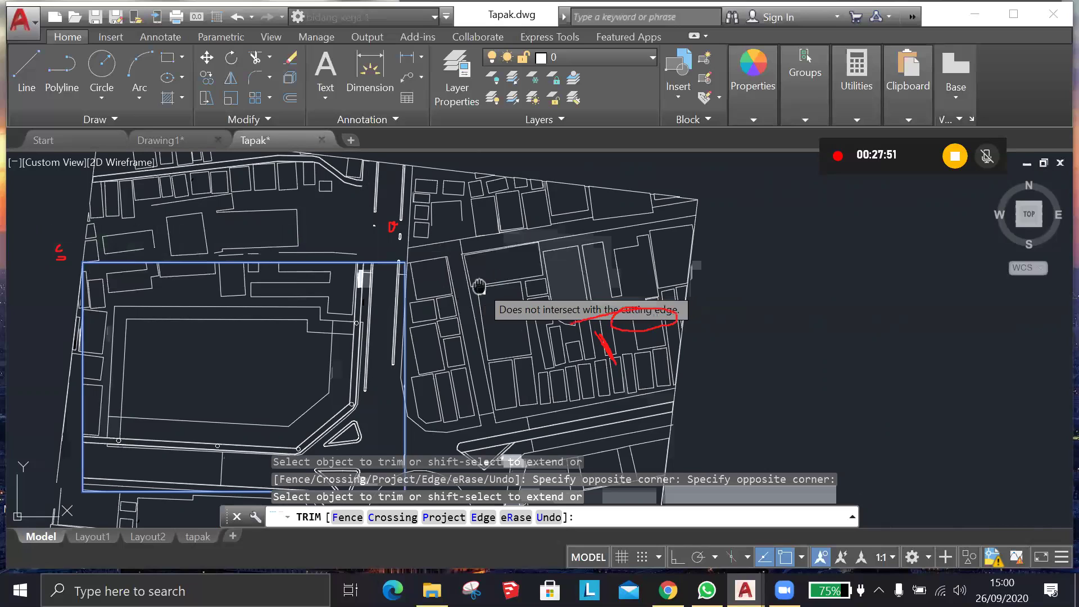
middle_click_drag(478, 287, 475, 282)
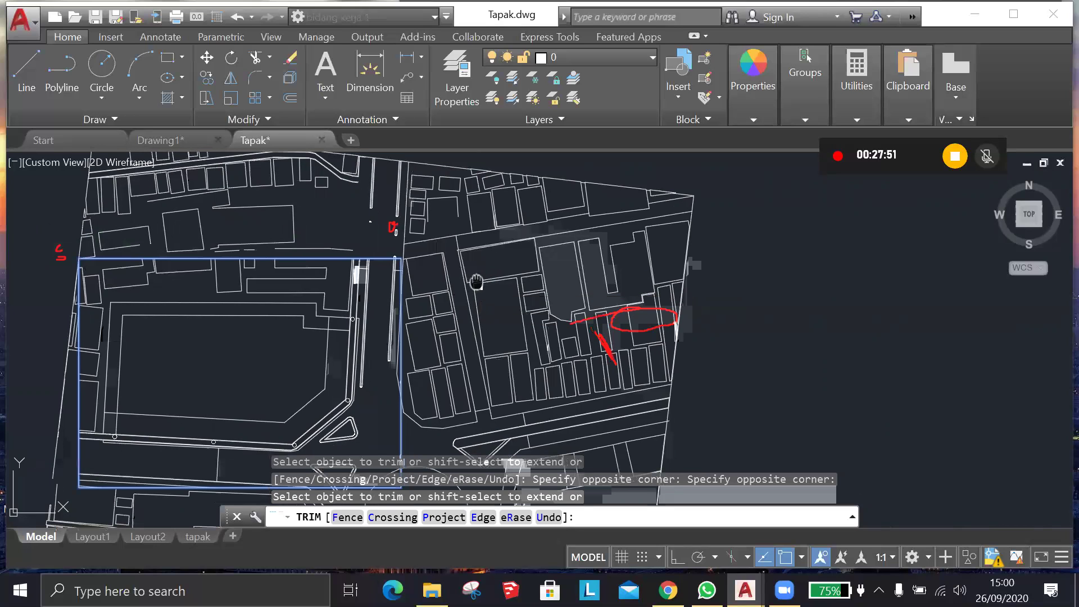
middle_click_drag(476, 282, 426, 203)
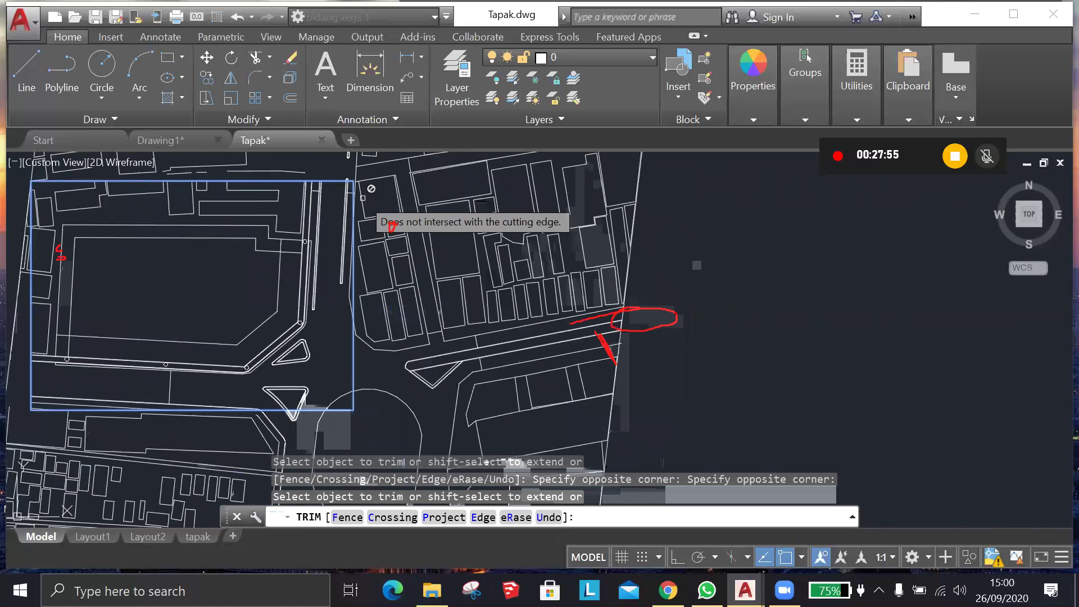
left_click(359, 174)
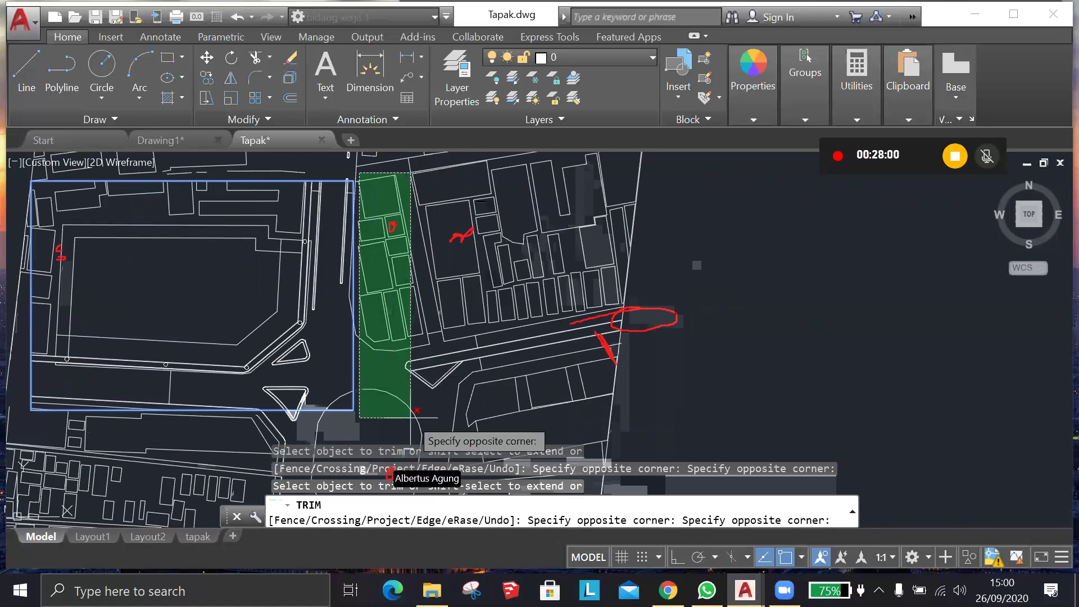
left_click(410, 417)
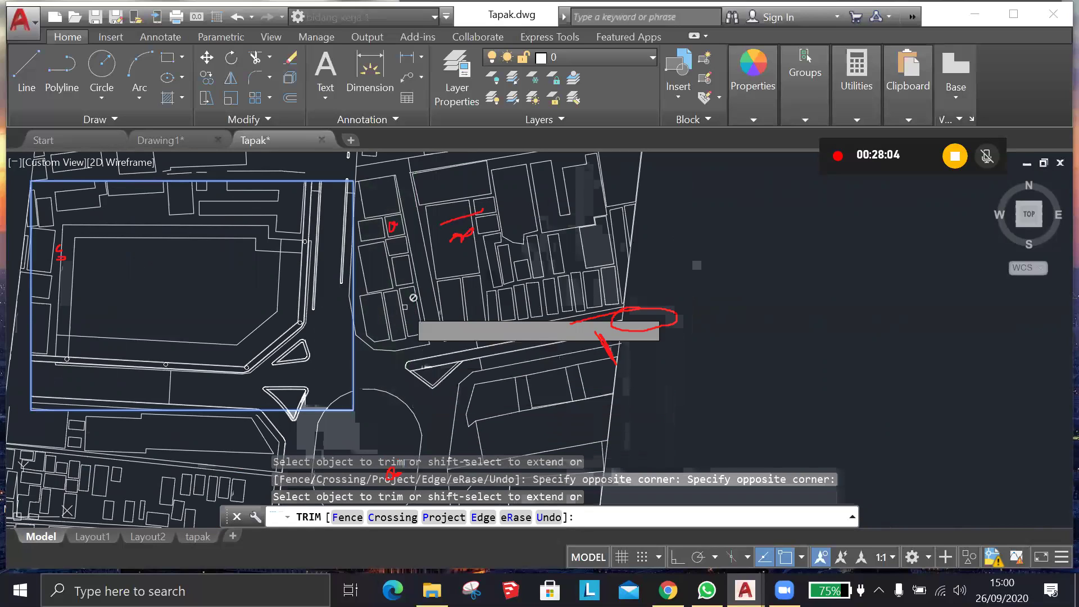
Trim the lines left of the frame with crossing windows and end Trim.
middle_click_drag(393, 310, 408, 306)
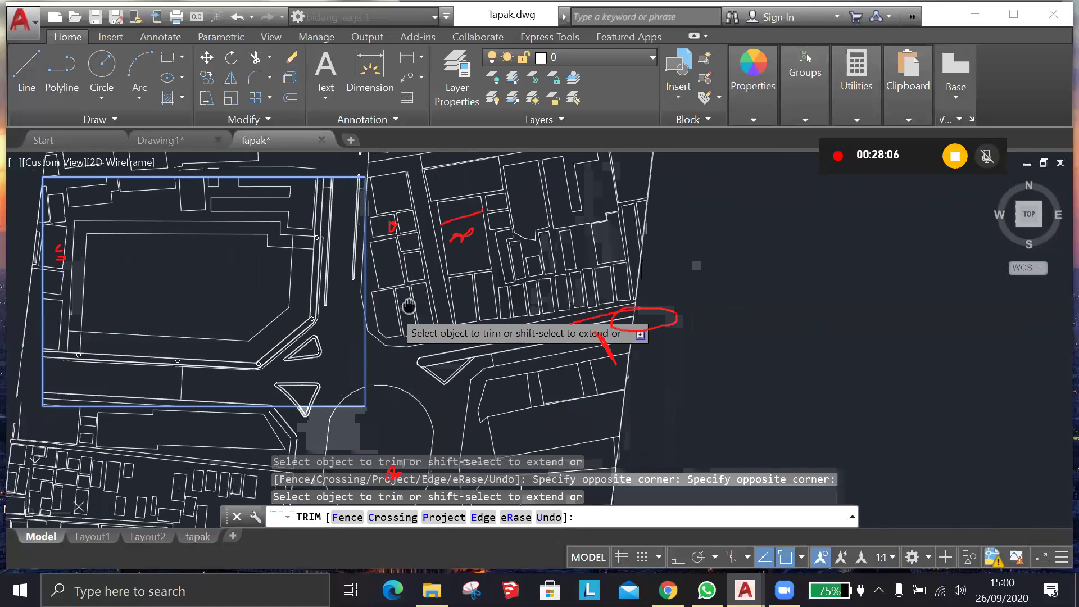
middle_click_drag(409, 306, 529, 371)
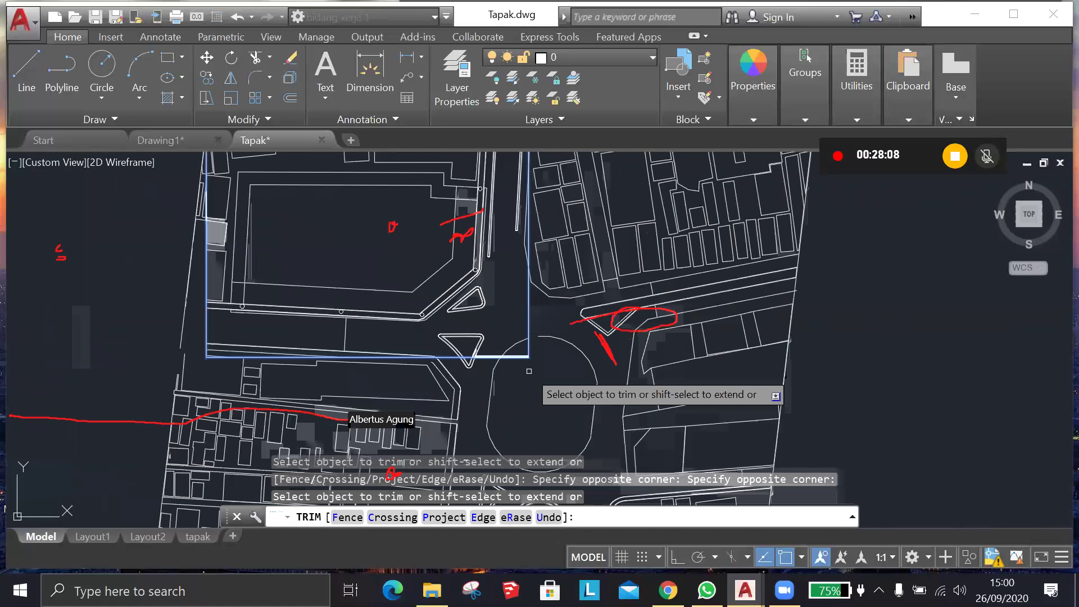
left_click(529, 371)
left_click(178, 318)
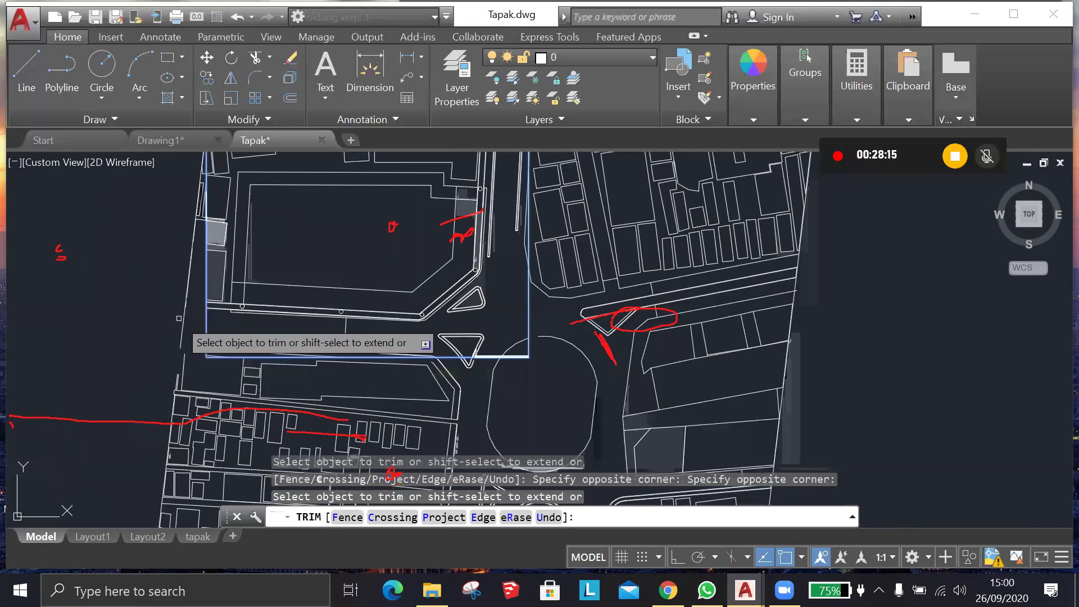
middle_click_drag(179, 318, 178, 360)
left_click(202, 180)
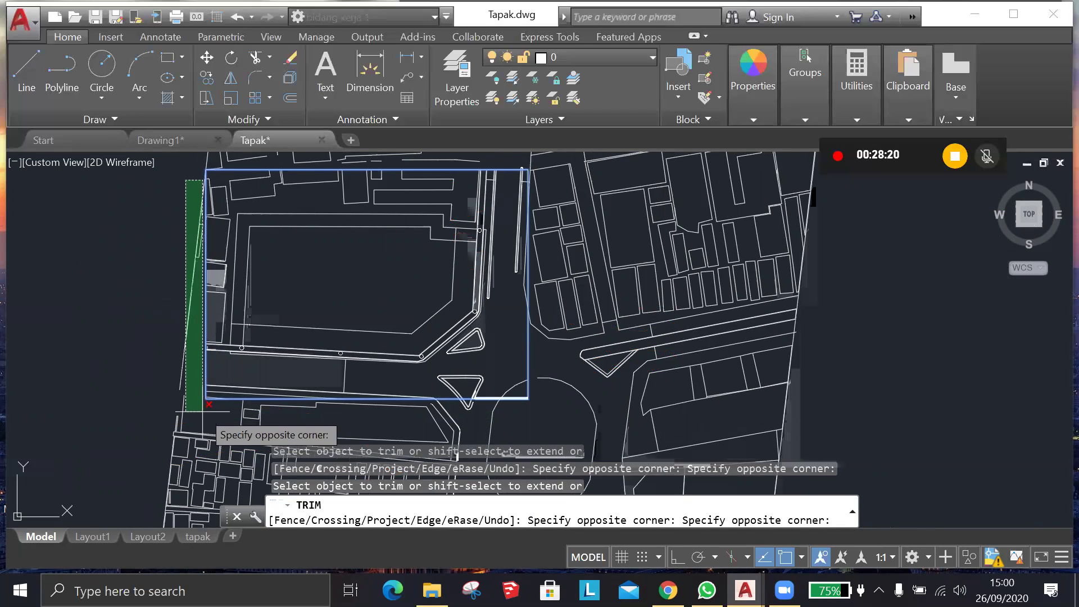
left_click(208, 404)
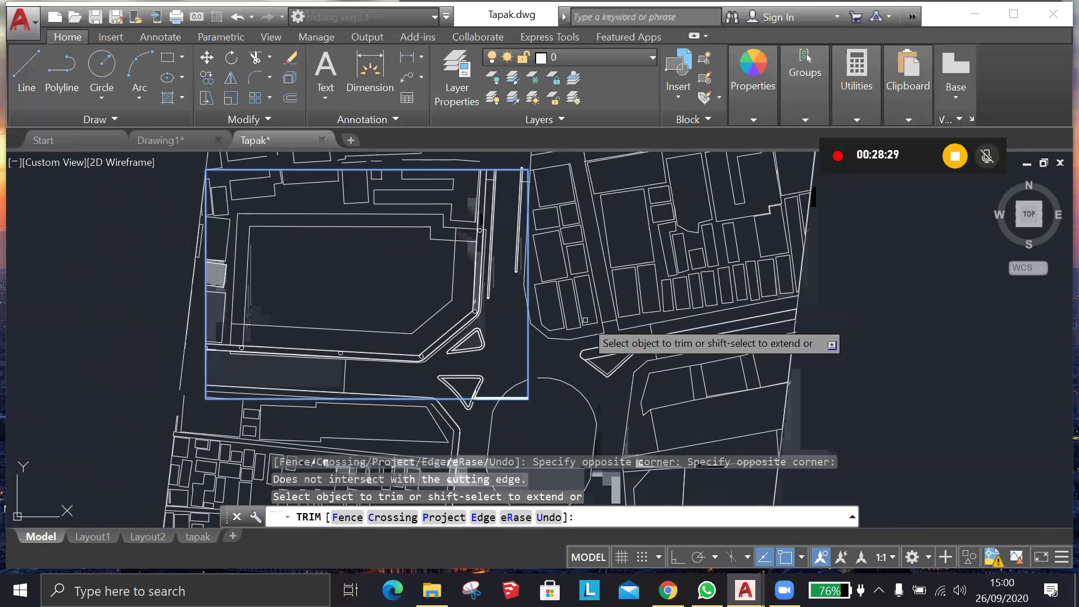
key("Escape")
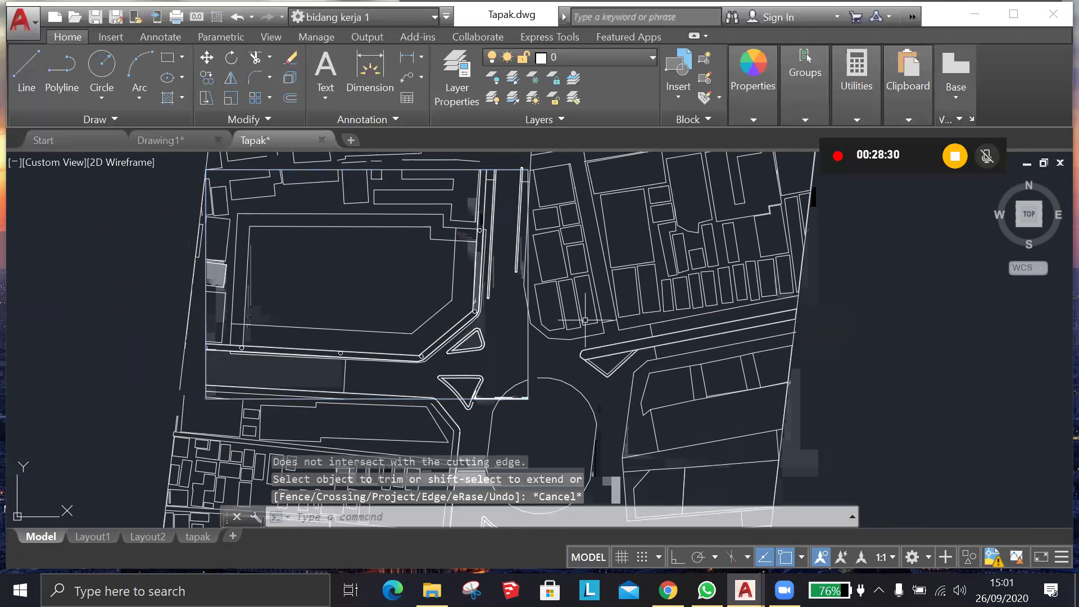
Erase the right, lower-left and small lower parts of the surrounding site plan.
key("Escape")
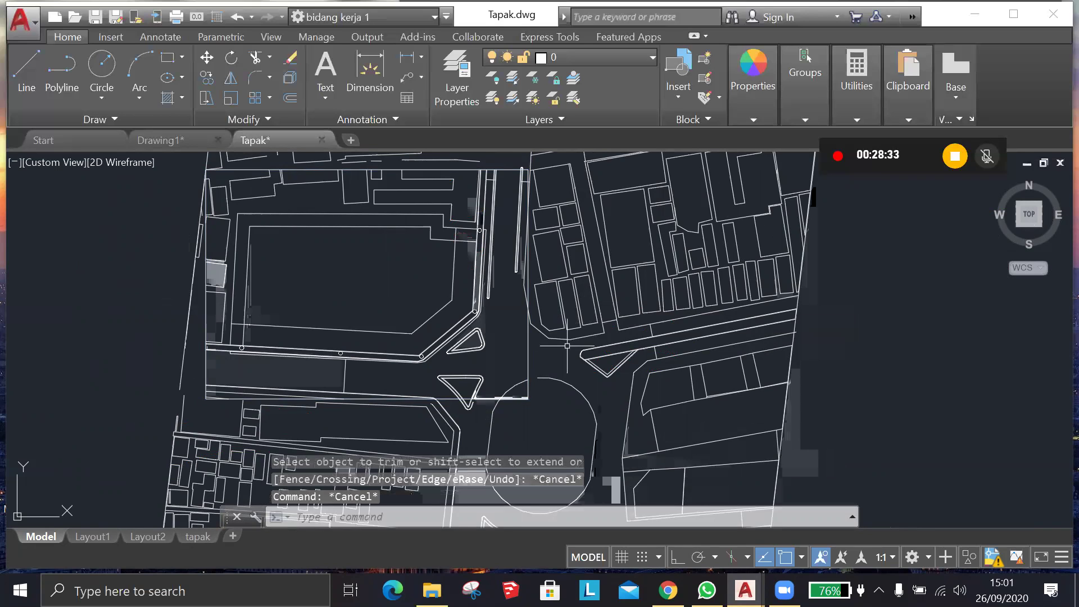
scroll(567, 345, "down", 2)
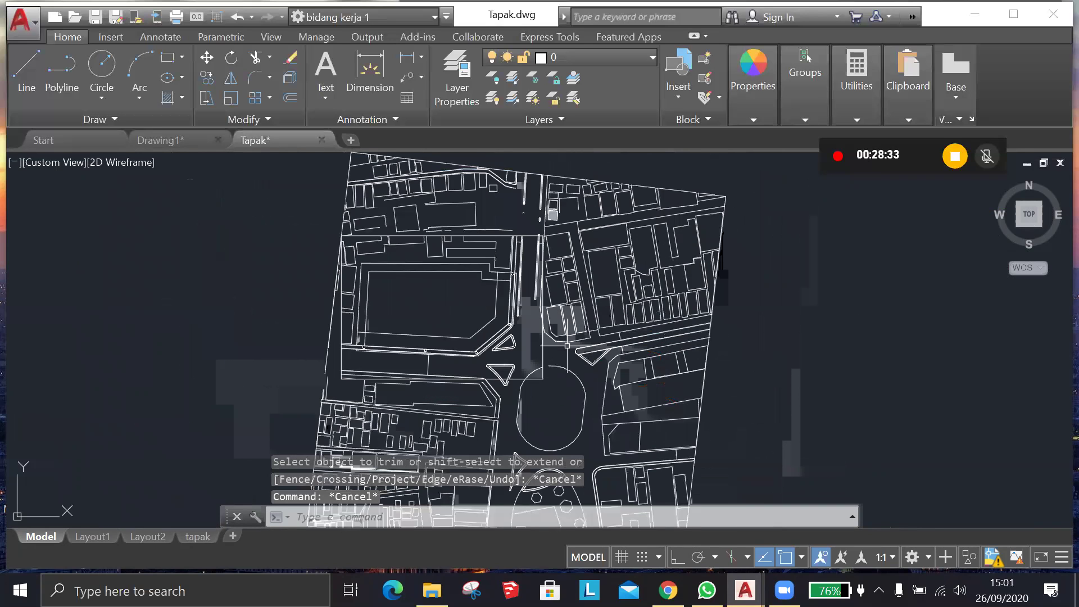
scroll(250, 233, "down", 2)
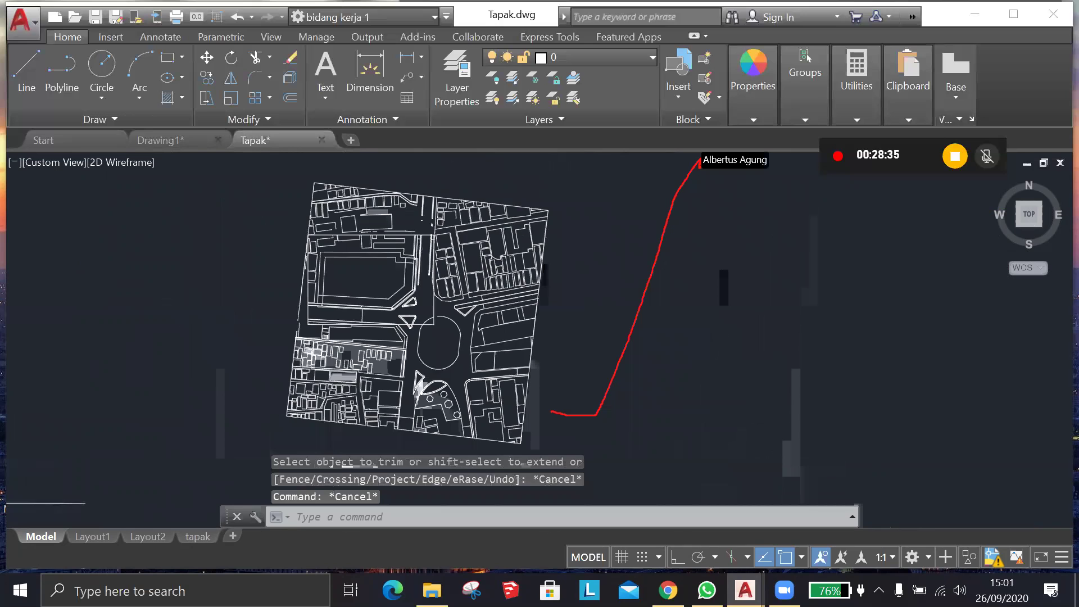
middle_click_drag(6, 503, 10, 502)
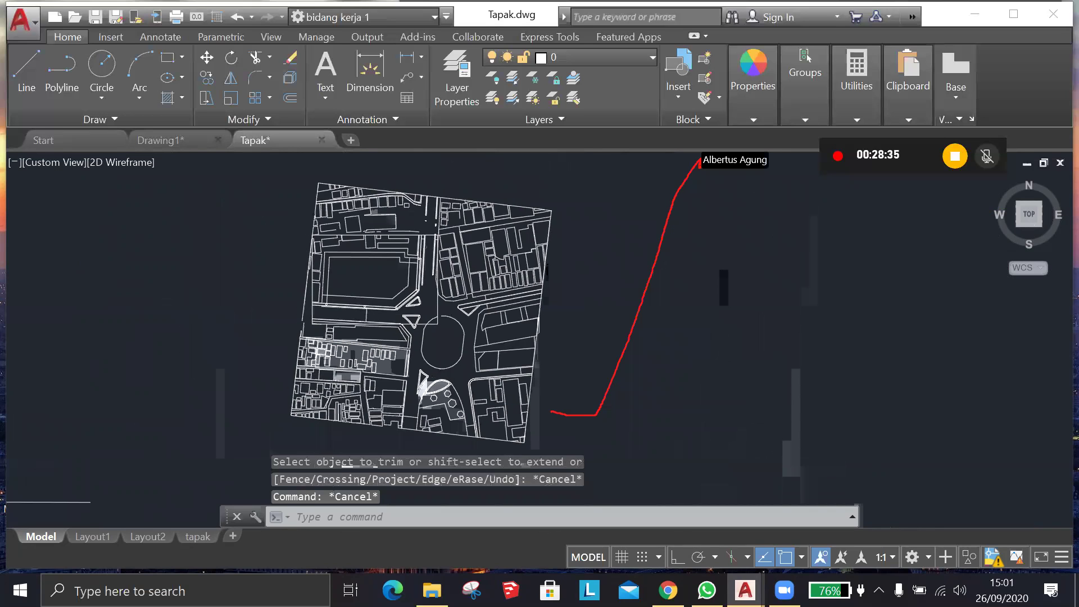
middle_click(5, 502)
middle_click(6, 502)
left_click(409, 192)
left_click(276, 368)
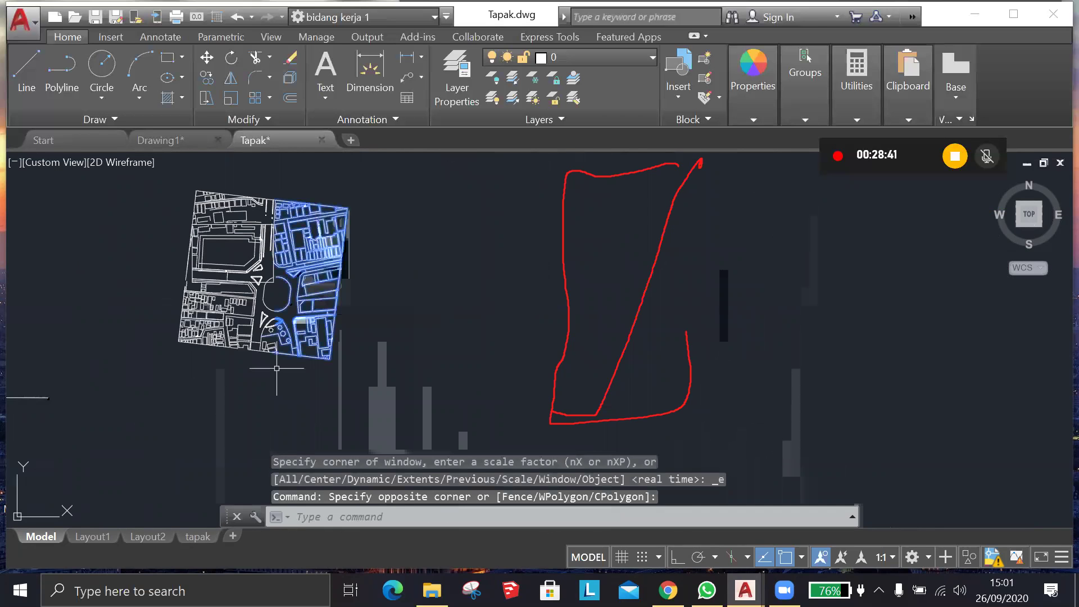
key("Delete")
left_click(324, 347)
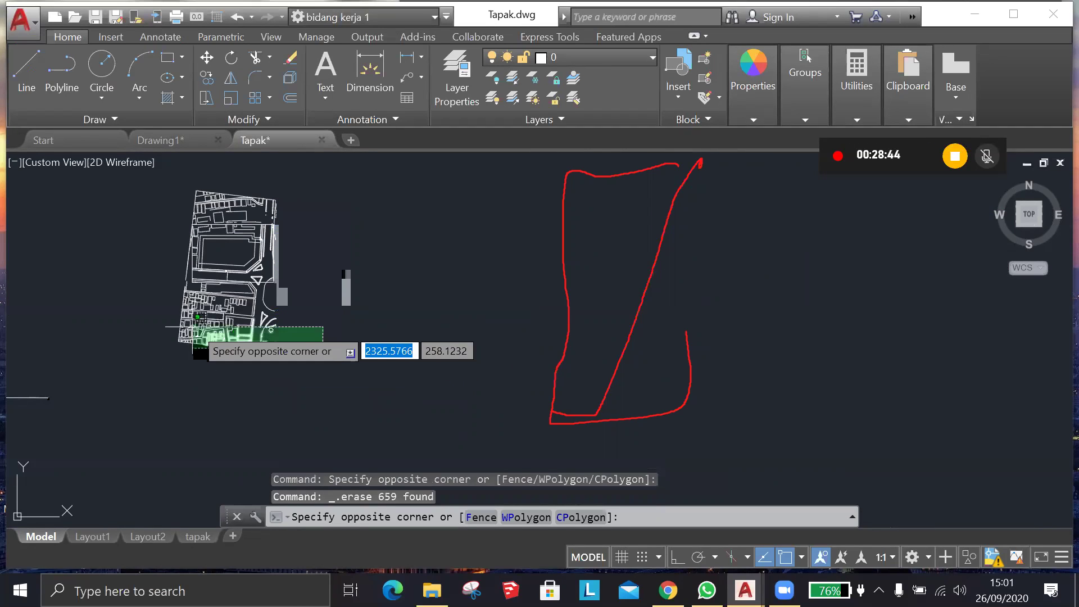
left_click(153, 295)
key("Delete")
left_click(325, 404)
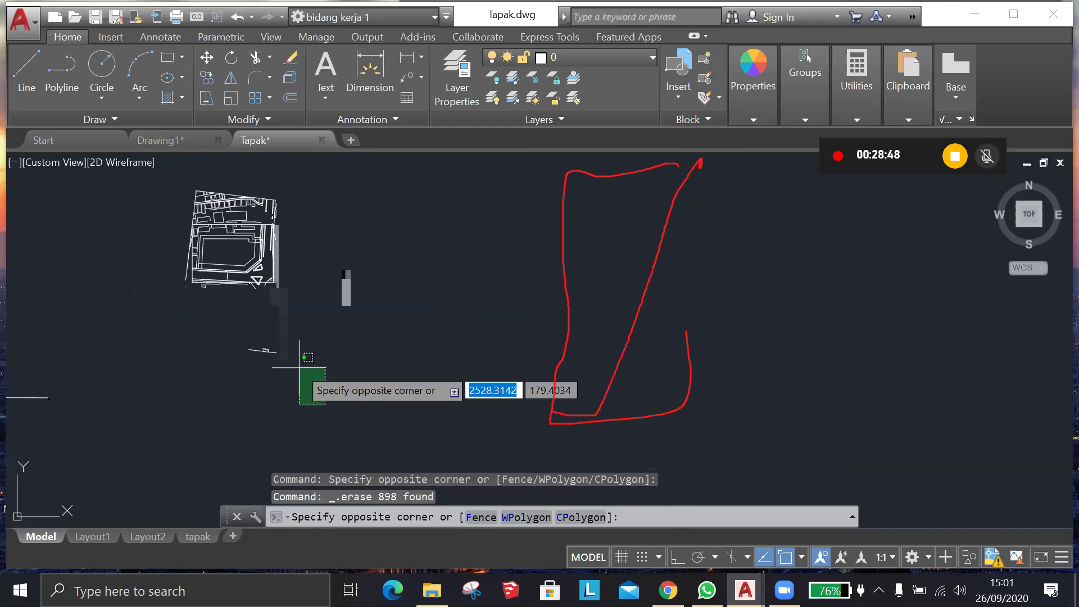
left_click(242, 333)
key("Delete")
Erase the upper part of the plan and the strip along the left edge.
middle_click_drag(217, 320, 216, 406)
scroll(233, 299, "up", 2)
scroll(233, 299, "up", 3)
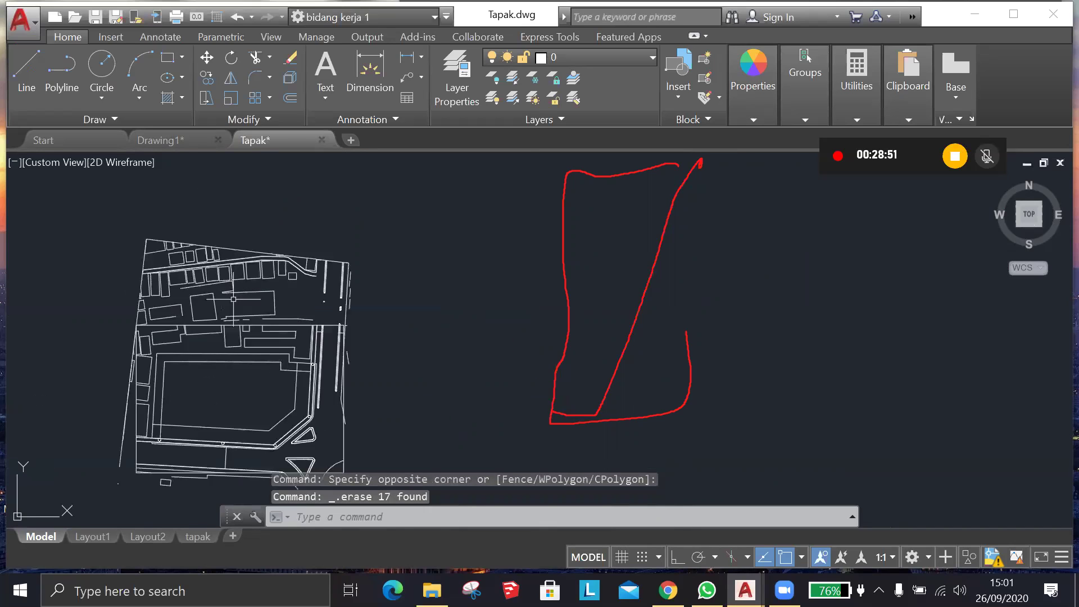
left_click(425, 227)
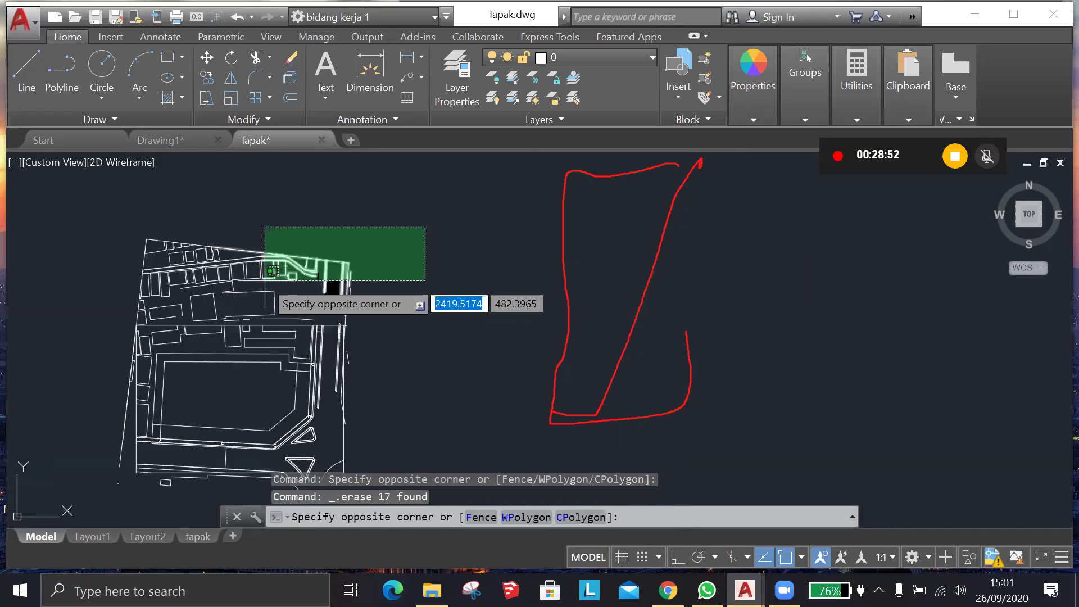
left_click(108, 318)
key("Delete")
middle_click_drag(101, 317, 108, 266)
left_click(139, 438)
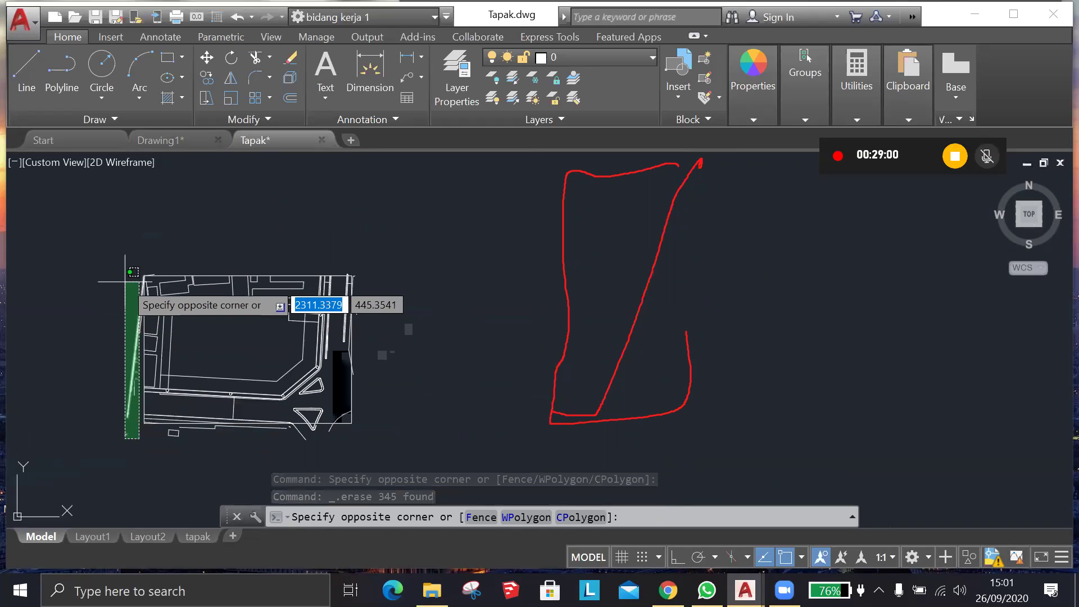
left_click(131, 288)
key("Delete")
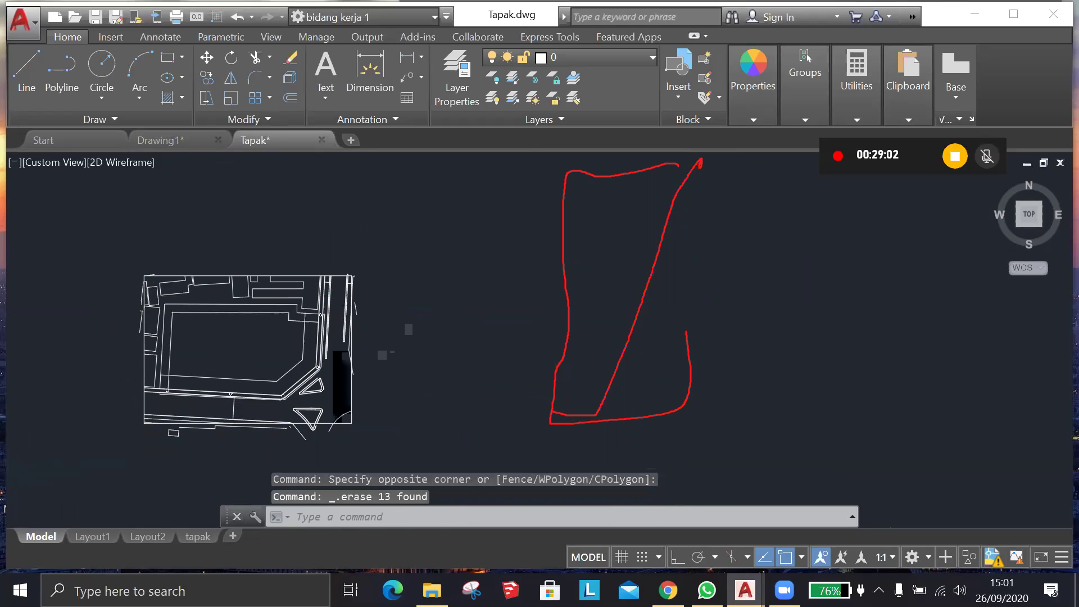
Erase the remaining left-edge lines and a stray vertical line.
scroll(132, 287, "up", 2)
scroll(129, 288, "up", 2)
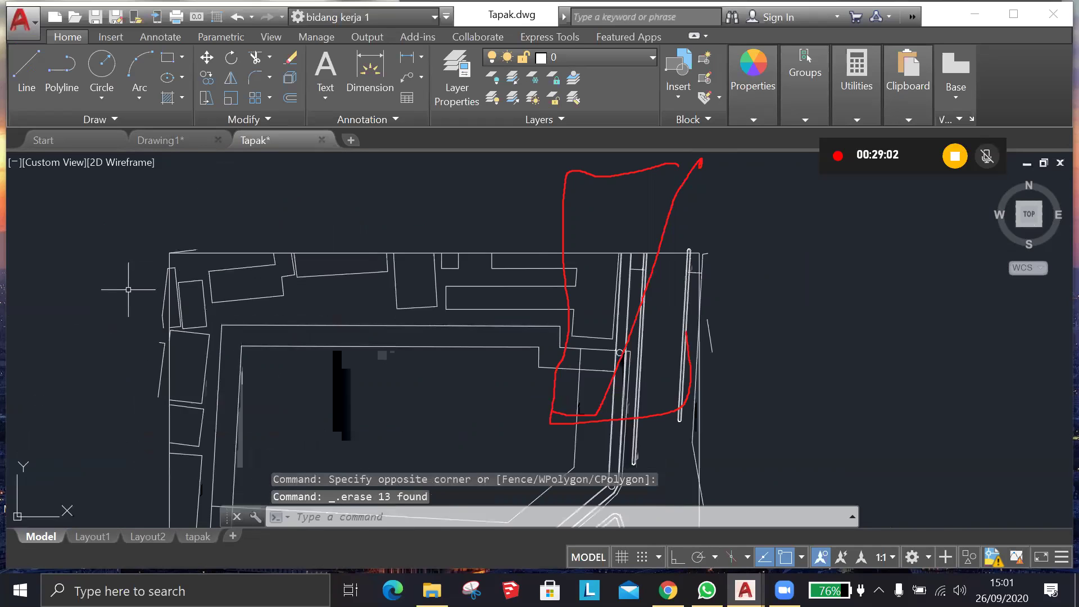
scroll(128, 289, "up", 2)
left_click(181, 385)
key("Escape")
left_click(184, 409)
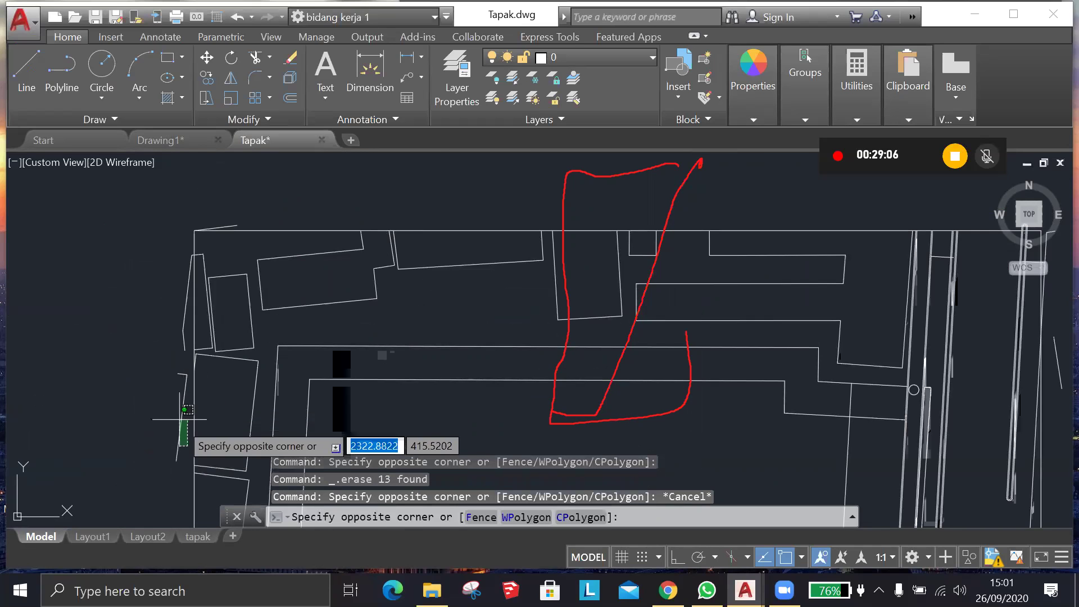
left_click(179, 247)
key("Delete")
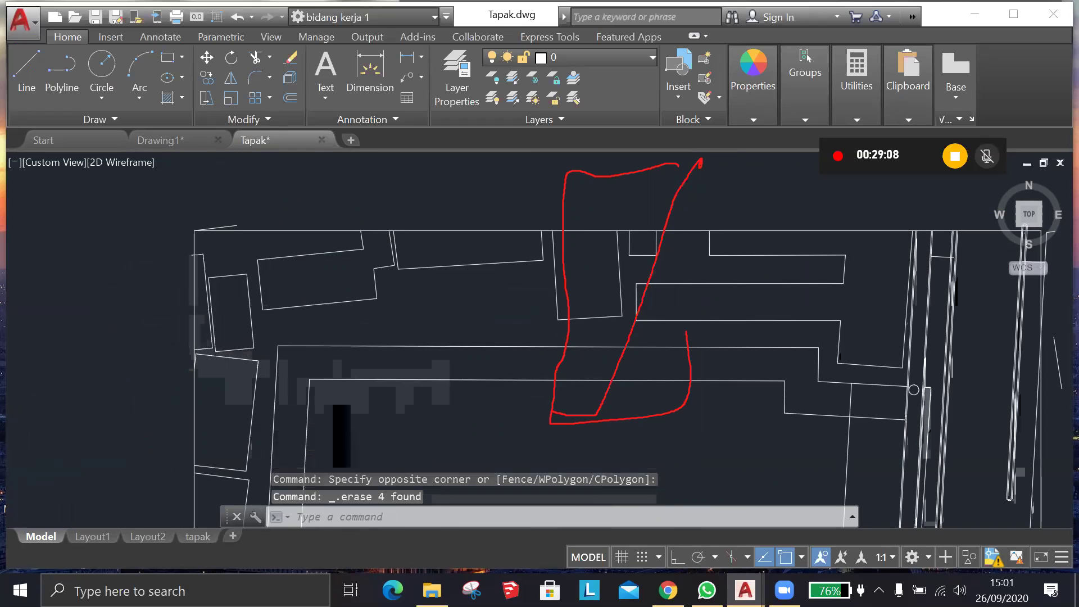
scroll(281, 293, "down", 2)
scroll(269, 259, "up", 3)
left_click(348, 212)
left_click(324, 224)
key("Delete")
Erase the bottom polylines plus the 19 and 6 objects below the road near the junction.
middle_click_drag(245, 400, 306, 352)
left_click(378, 352)
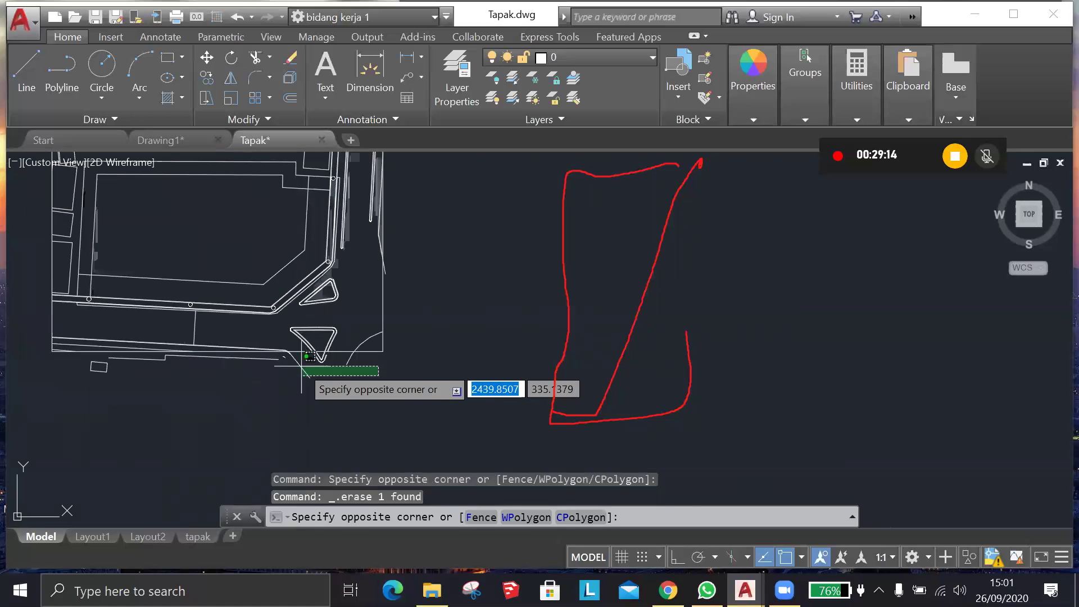
left_click(75, 372)
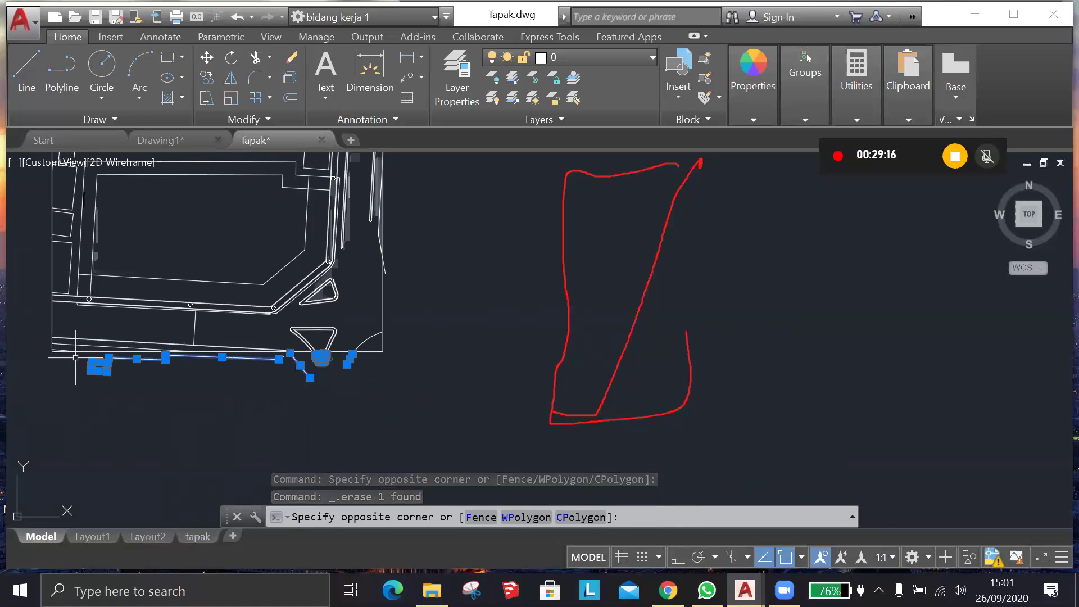
key("Delete")
scroll(217, 373, "up", 2)
scroll(258, 378, "up", 3)
mouse_move(258, 378)
middle_mouse_down()
mouse_move(443, 321)
mouse_move(217, 366)
middle_mouse_up()
left_click(266, 345)
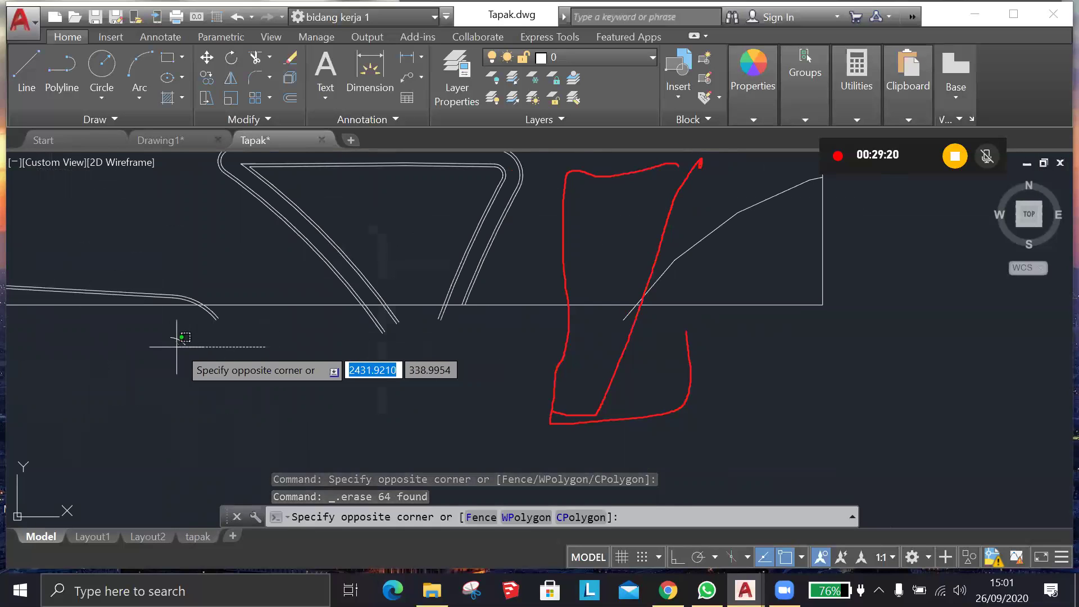
left_click(170, 318)
key("Delete")
left_click(475, 326)
left_click(351, 333)
key("Delete")
mouse_move(486, 354)
middle_mouse_down()
mouse_move(273, 357)
mouse_move(184, 372)
middle_mouse_up()
left_click(381, 359)
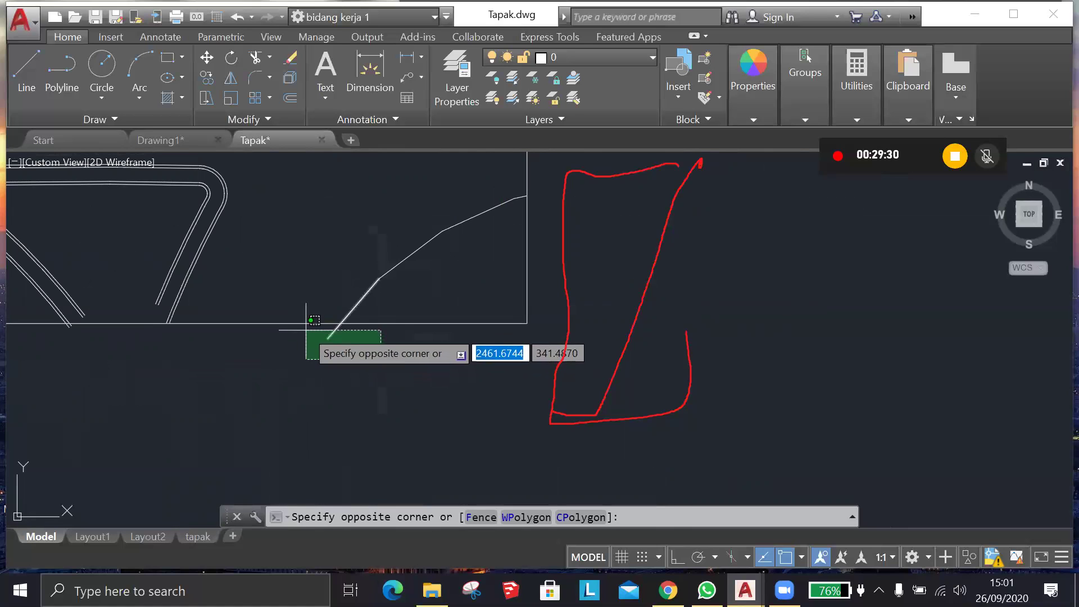
Cancel the unfinished selection and undo the last pan and erase.
key("Escape")
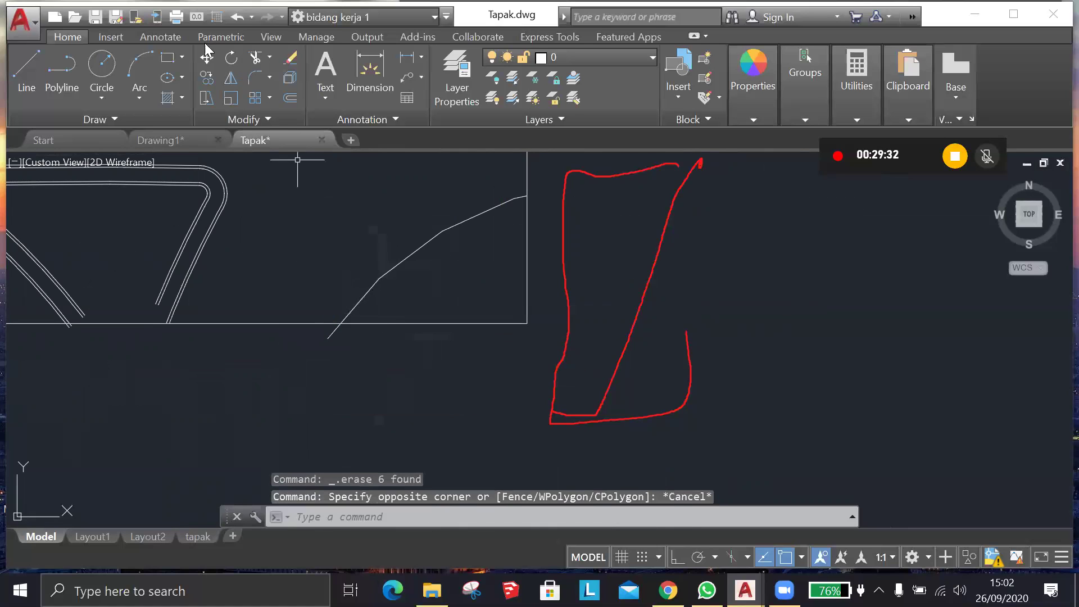
type("TR")
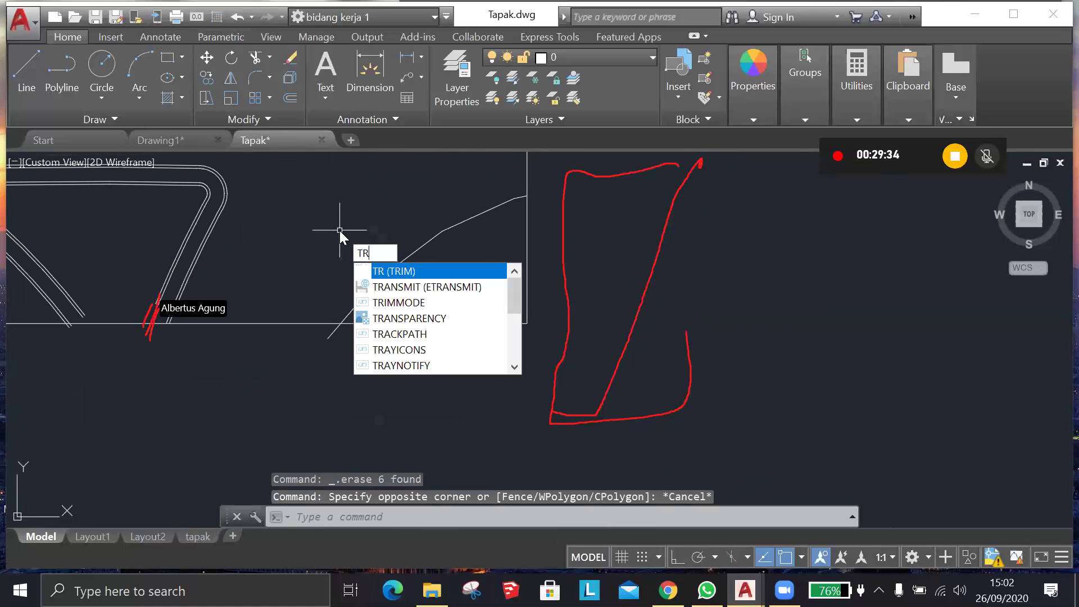
key("Escape")
key("Escape")
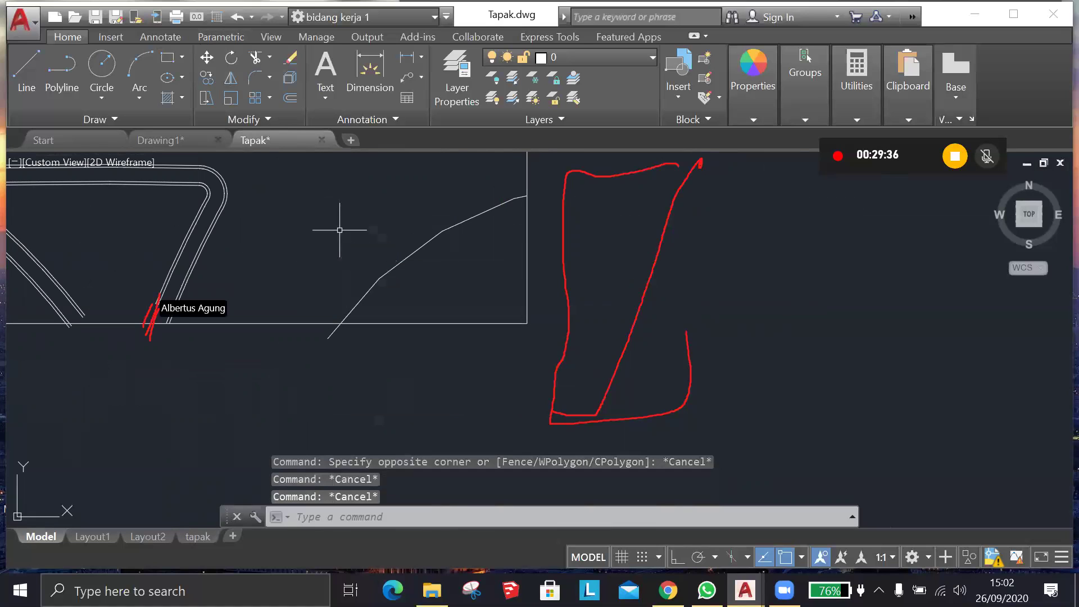
key("ctrl+z")
key("ctrl+z")
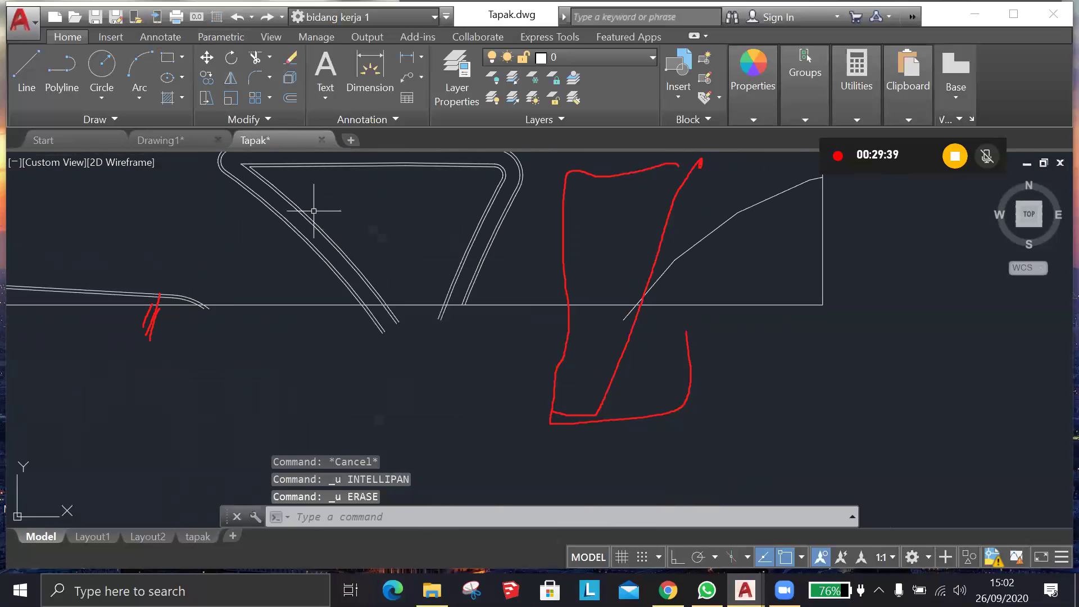
Start a trim, move to the site boundary's road lines, pick one, then cancel.
type("tr")
key("Return")
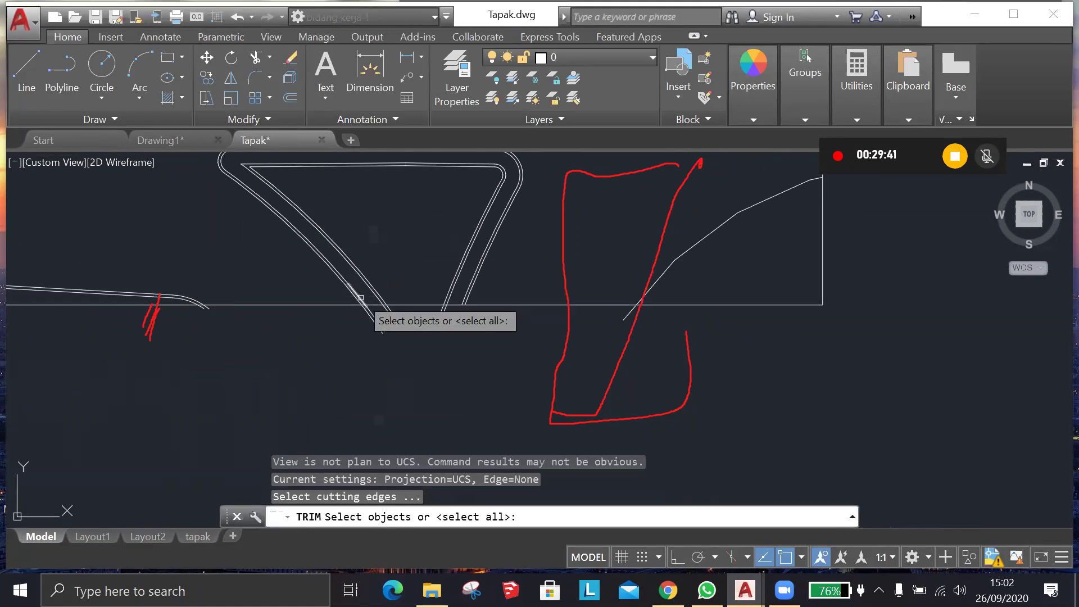
middle_click_drag(434, 367, 311, 412)
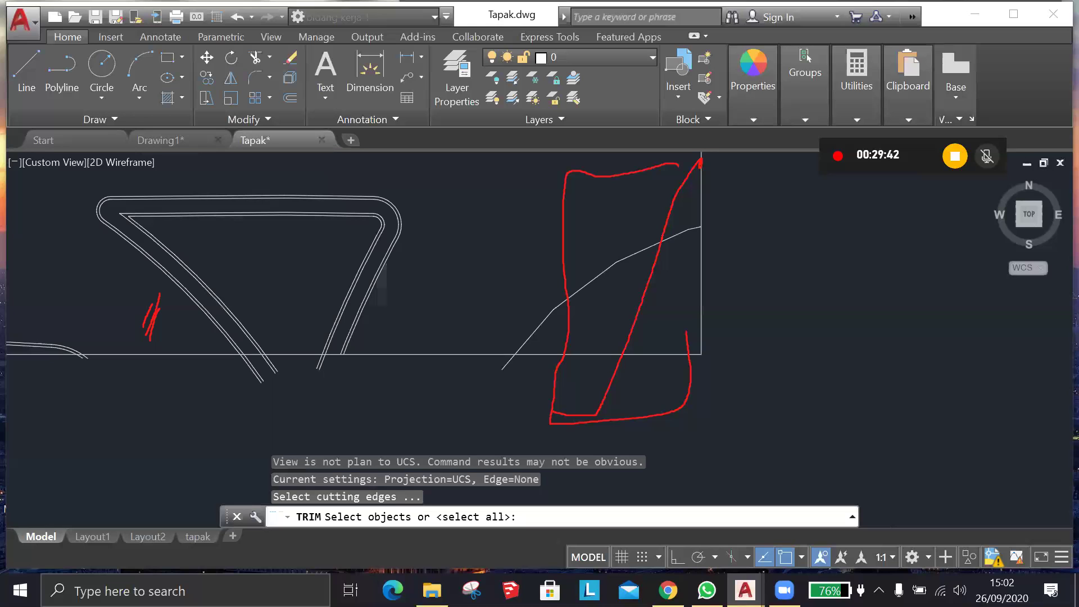
middle_click(713, 344)
middle_click(713, 344)
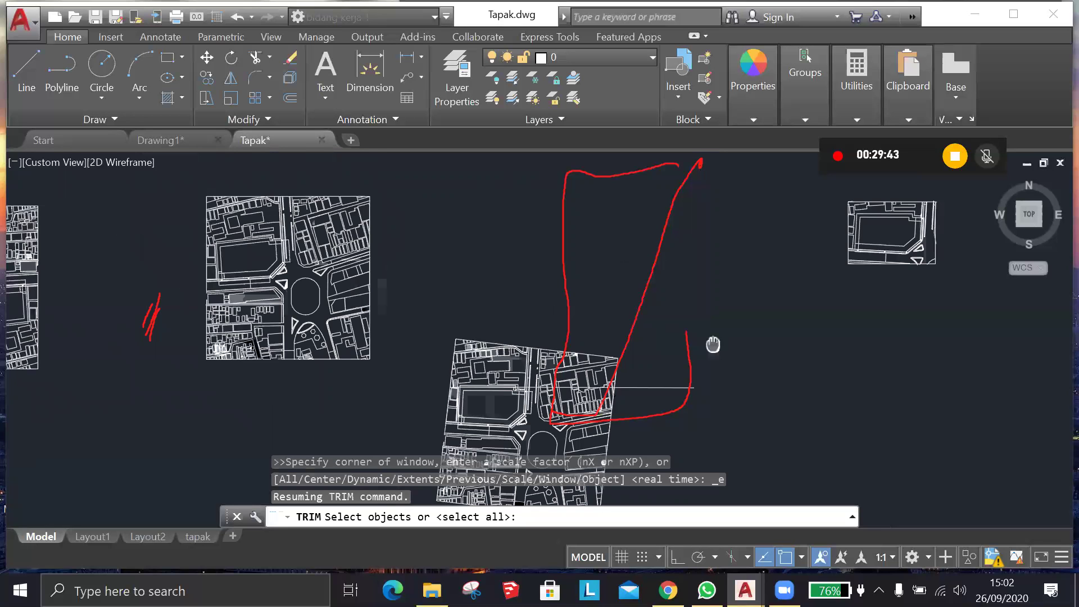
middle_click_drag(713, 344, 562, 382)
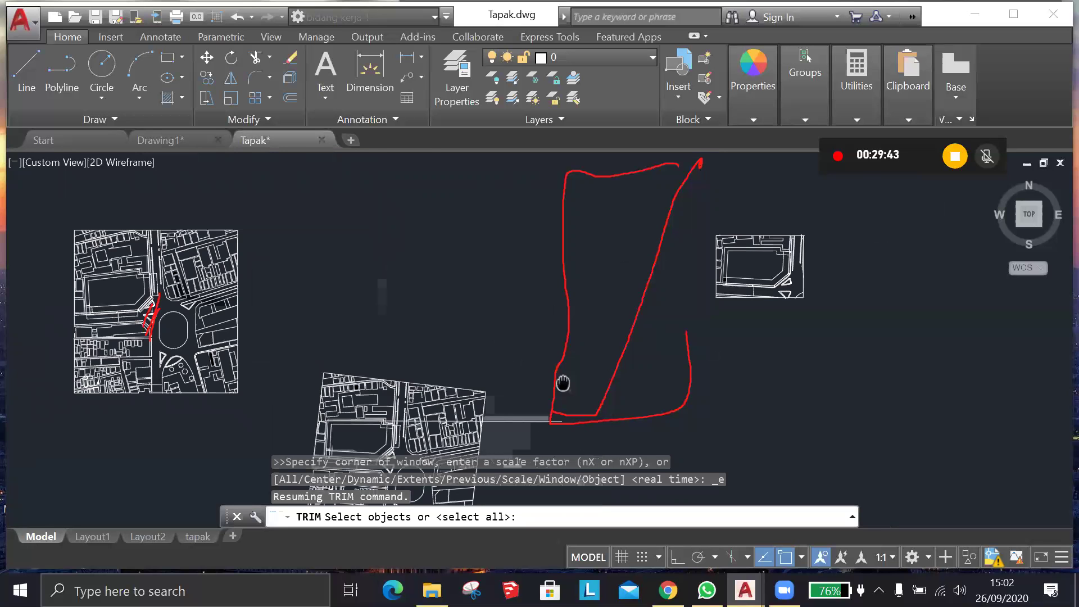
scroll(257, 368, "up", 10)
left_click(256, 368)
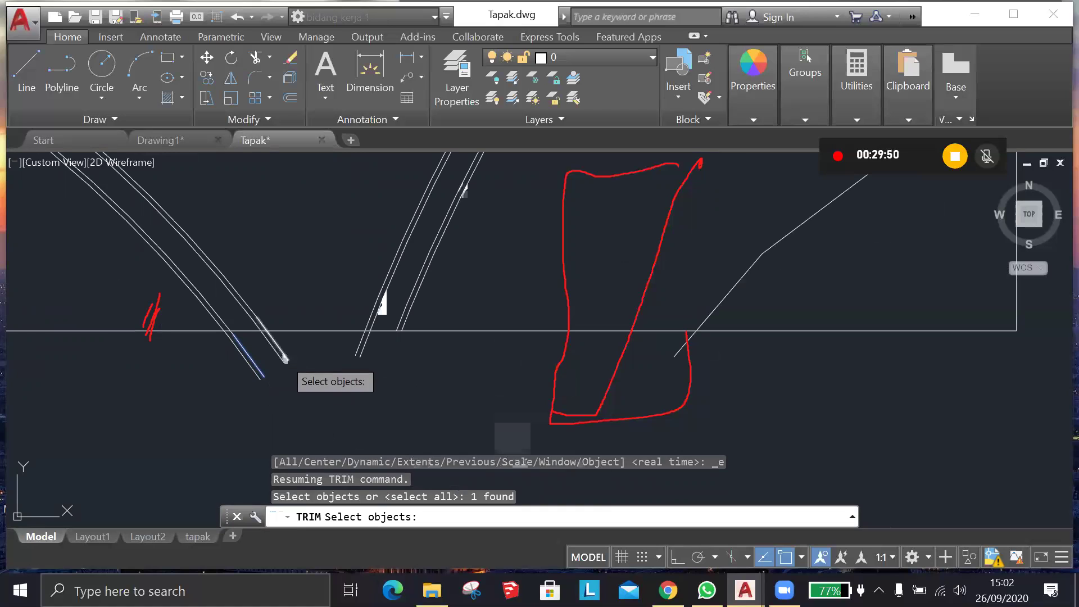
key("Escape")
Pick the long horizontal line and three road lines as cutting edges, then cancel.
type("tr")
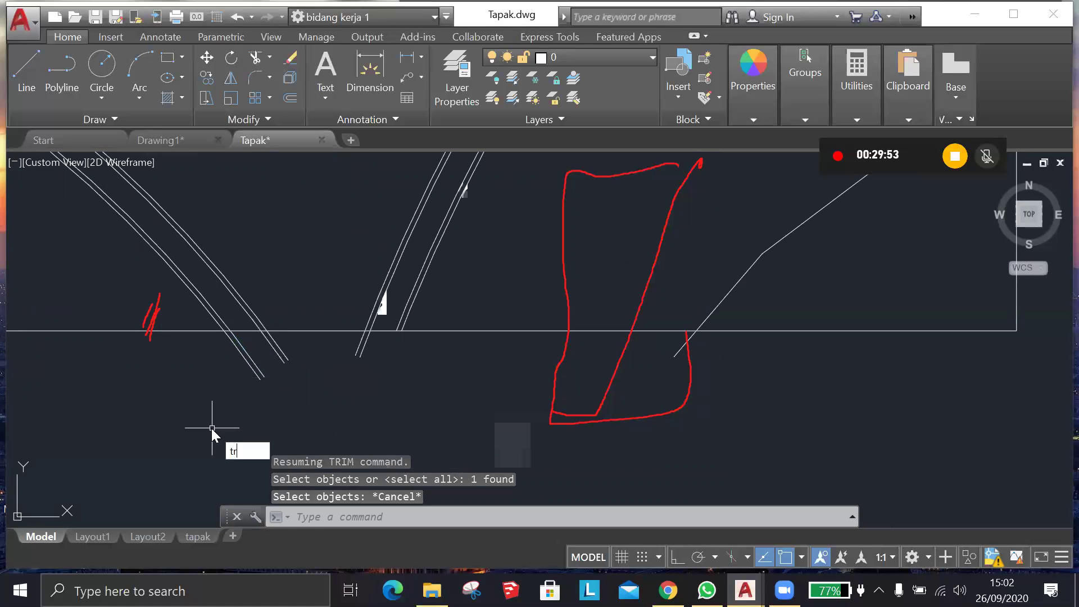
key("Return")
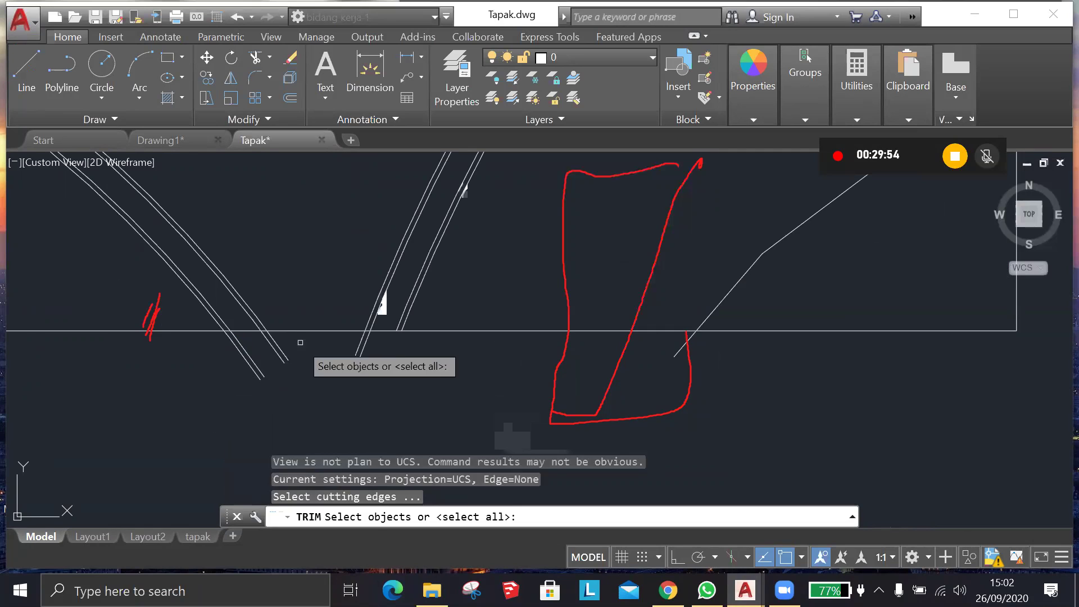
left_click(297, 335)
left_click(255, 365)
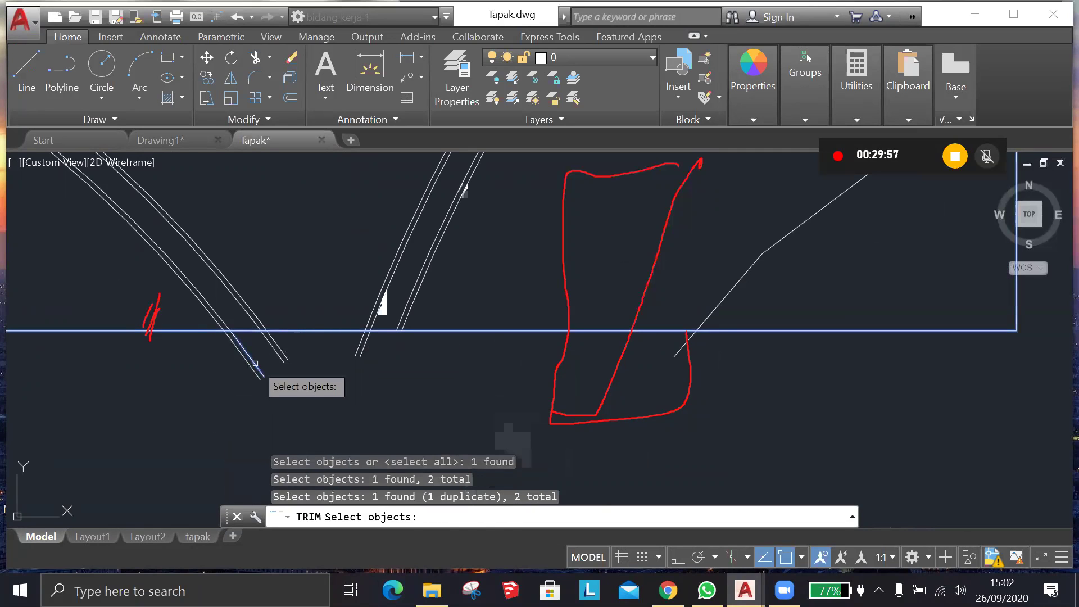
left_click(278, 353)
left_click(276, 355)
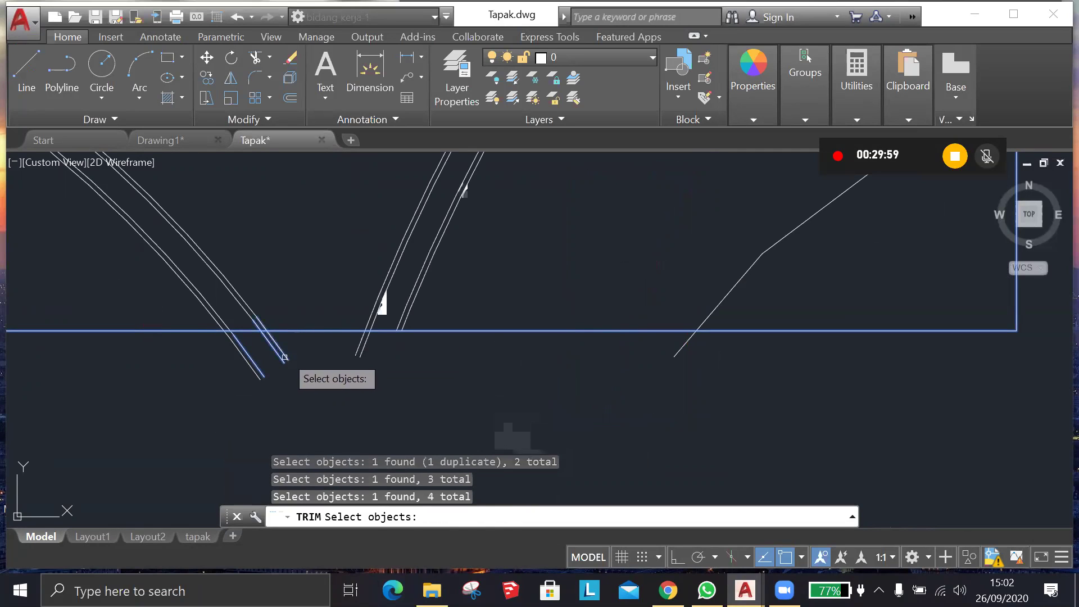
key("Escape")
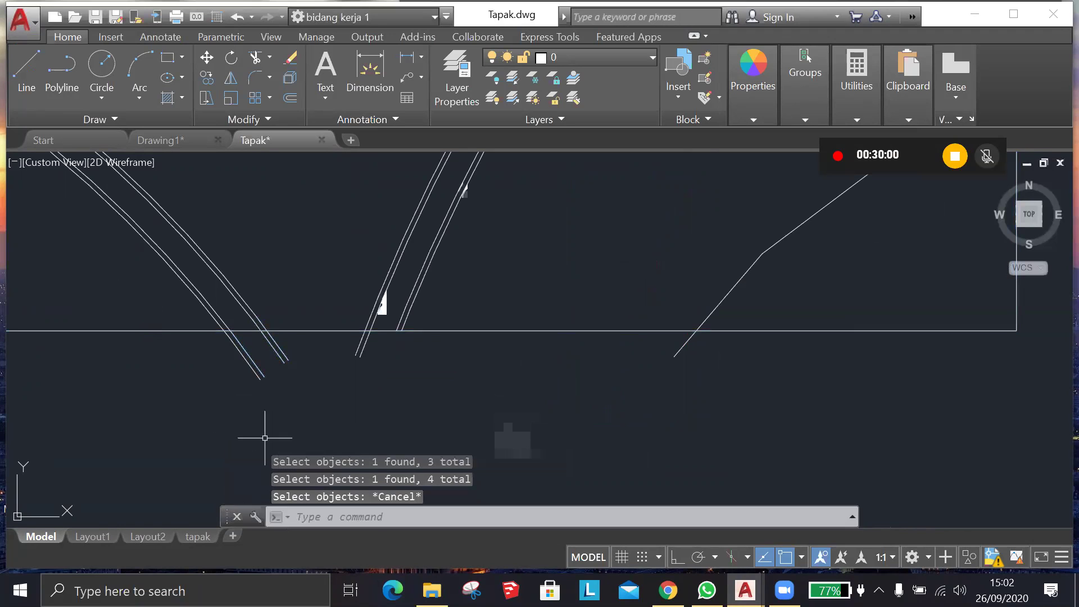
Trim the road line below the horizontal boundary line, using that line as cutting edge.
type("tr")
key("Return")
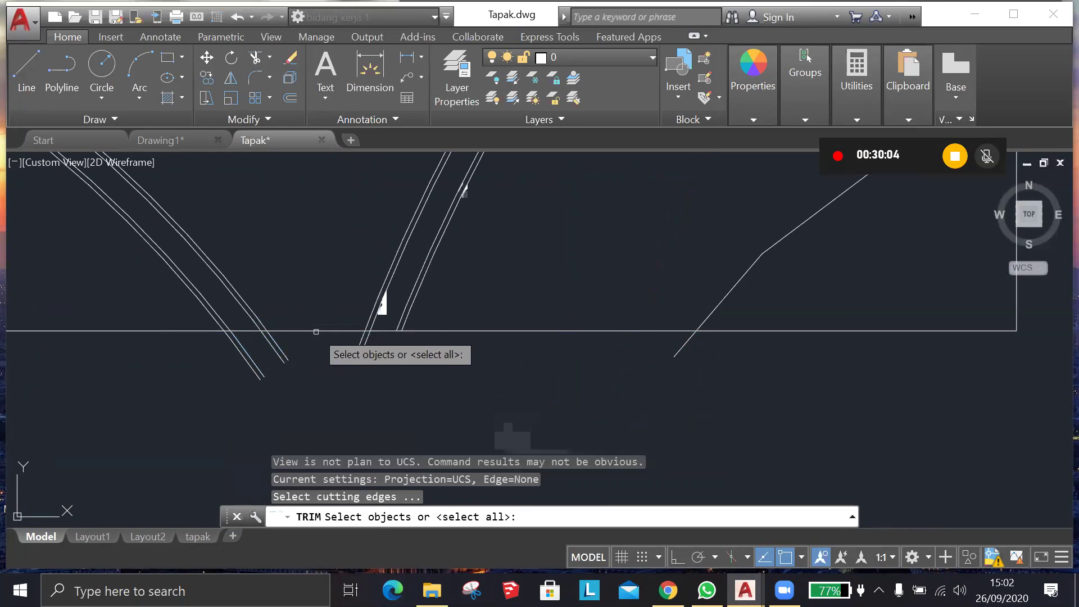
left_click(315, 331)
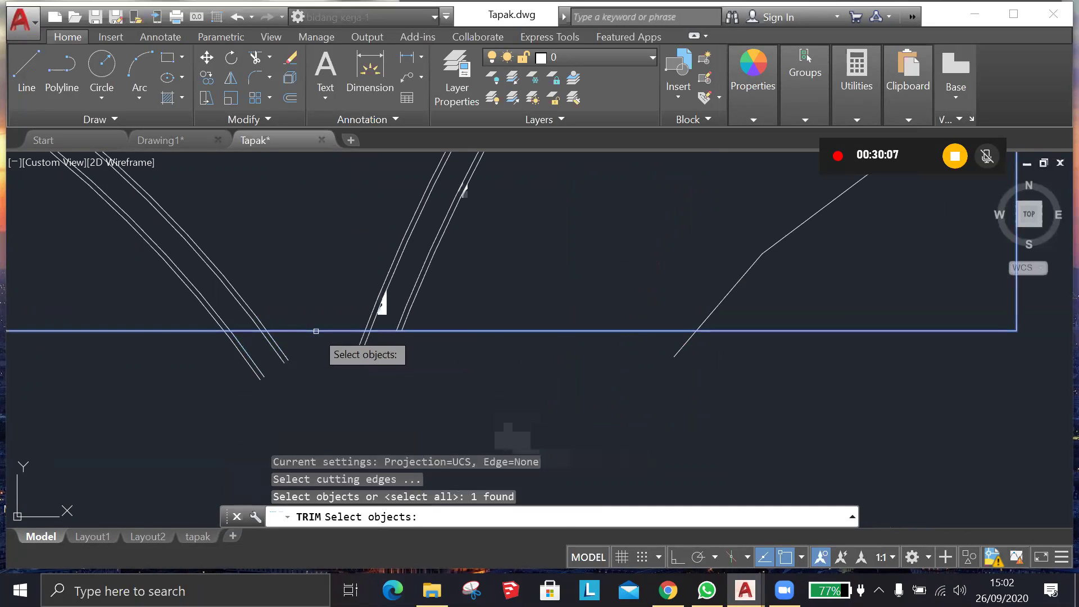
key("Return")
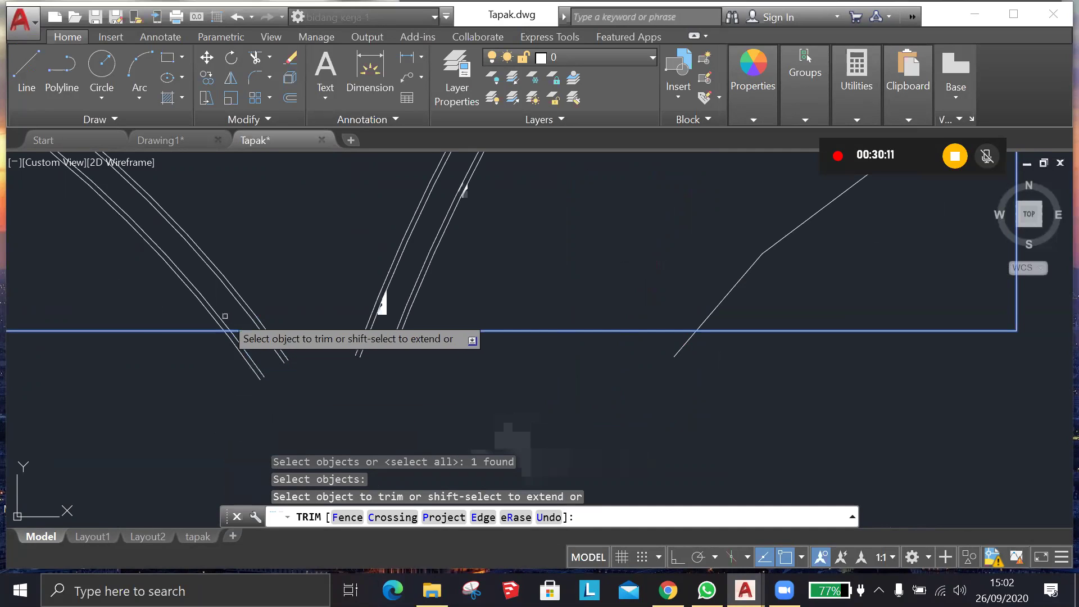
left_click(360, 348)
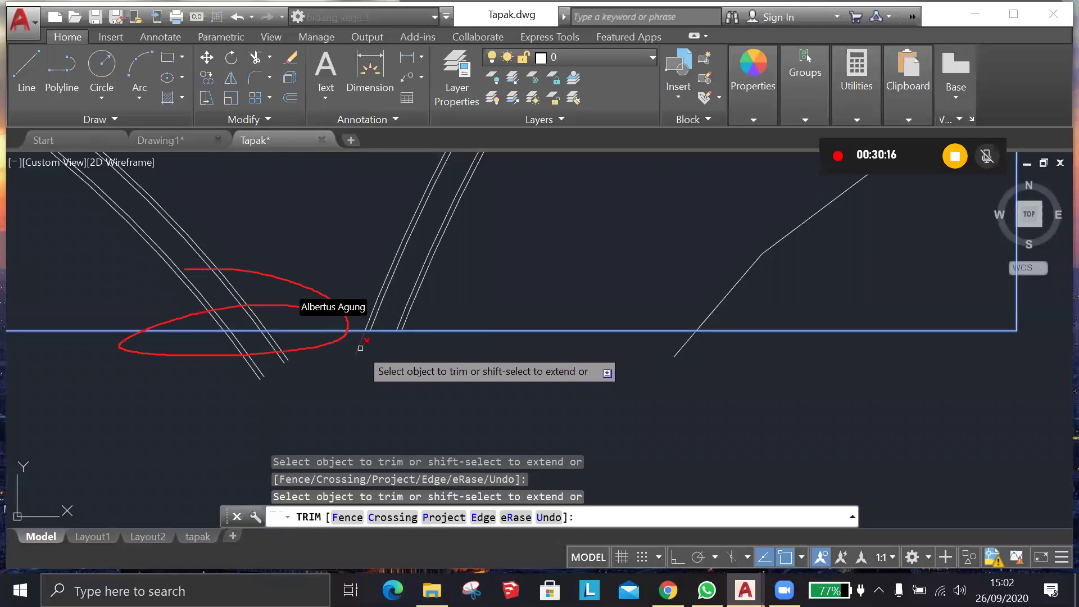
Fence-trim the diagonal lines below the border edge, then pan along the border.
scroll(241, 317, "up", 3)
left_click_drag(159, 414, 424, 415)
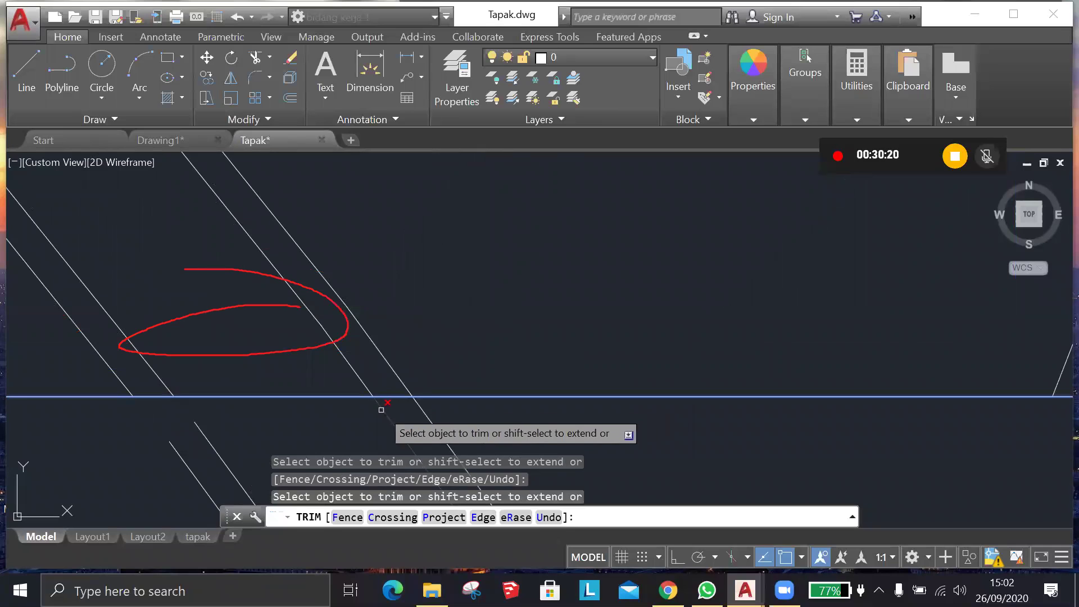
middle_click_drag(424, 415, 476, 353)
middle_click_drag(1049, 344, 557, 349)
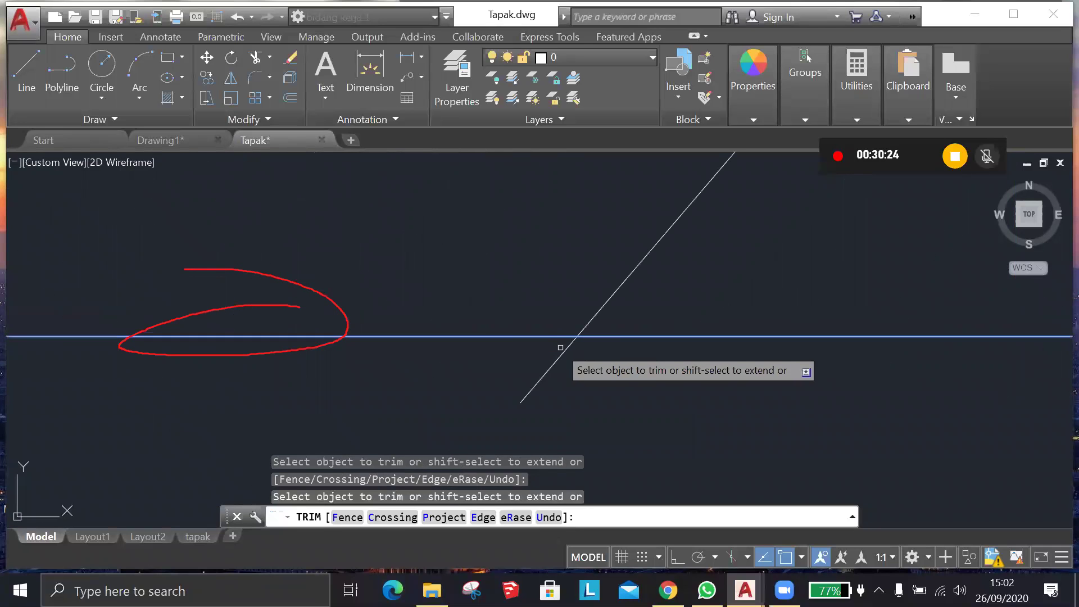
scroll(710, 319, "down", 3)
scroll(709, 319, "down", 4)
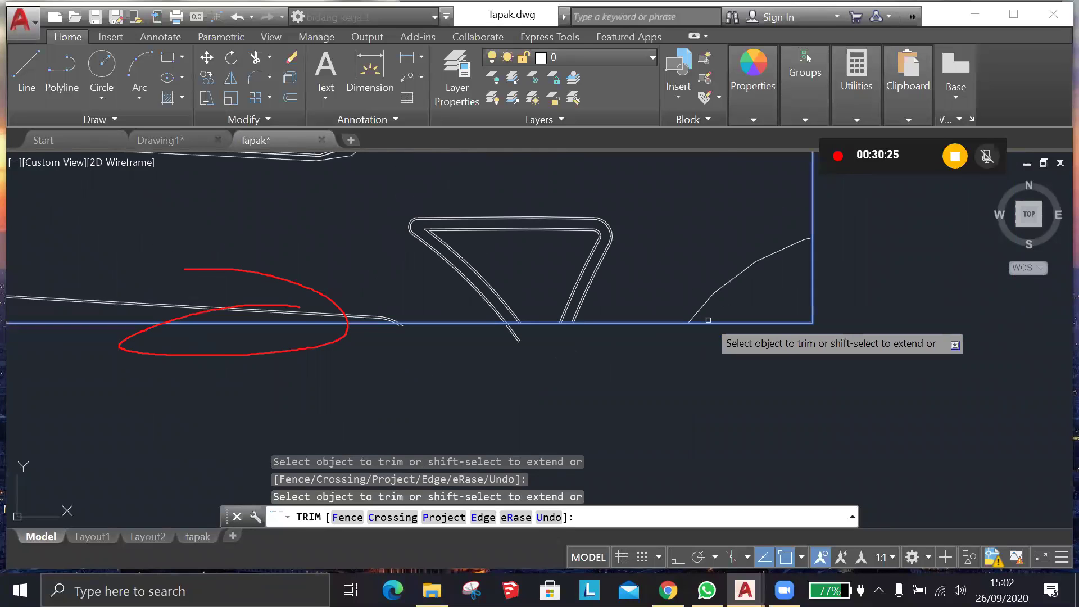
middle_click_drag(707, 320, 504, 330)
scroll(516, 346, "down", 2)
Trim two more diagonal lines below the border, then end the trim.
scroll(515, 347, "up", 5)
scroll(315, 390, "up", 3)
scroll(212, 370, "up", 3)
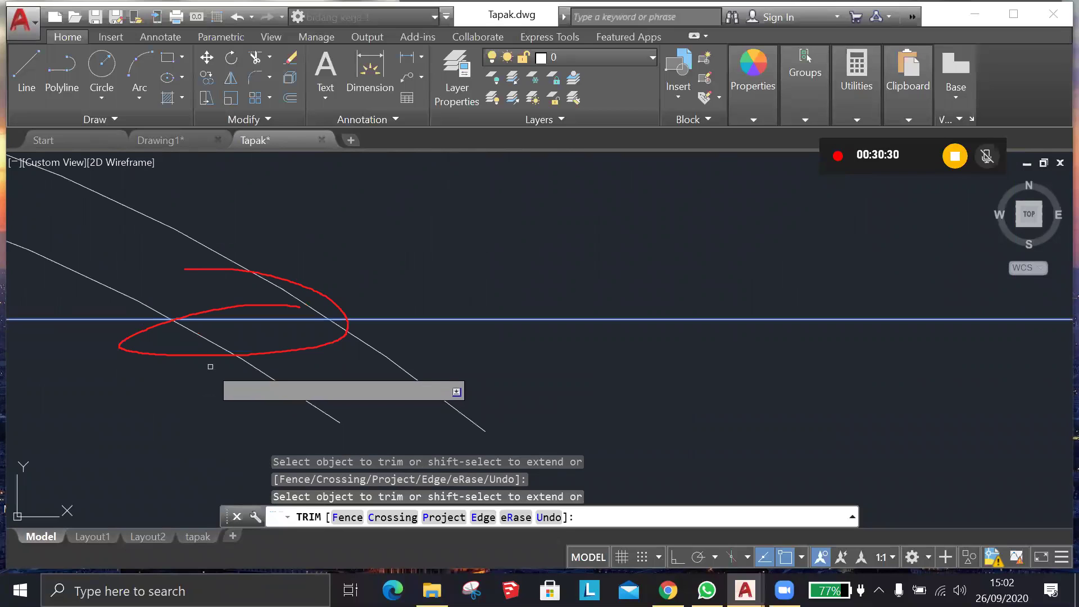
scroll(207, 361, "up", 1)
scroll(209, 354, "up", 3)
left_click(145, 264)
left_click(733, 239)
scroll(774, 298, "down", 2)
scroll(778, 309, "down", 3)
mouse_move(783, 320)
middle_mouse_down()
mouse_move(439, 356)
mouse_move(278, 333)
middle_mouse_up()
scroll(278, 333, "down", 2)
scroll(278, 333, "down", 2)
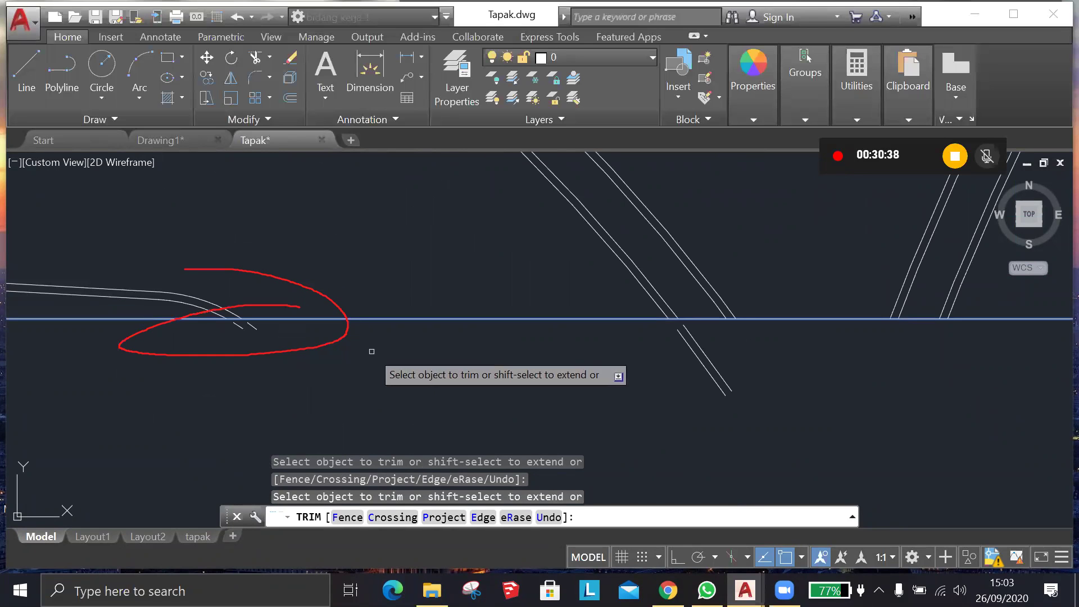
scroll(371, 351, "down", 2)
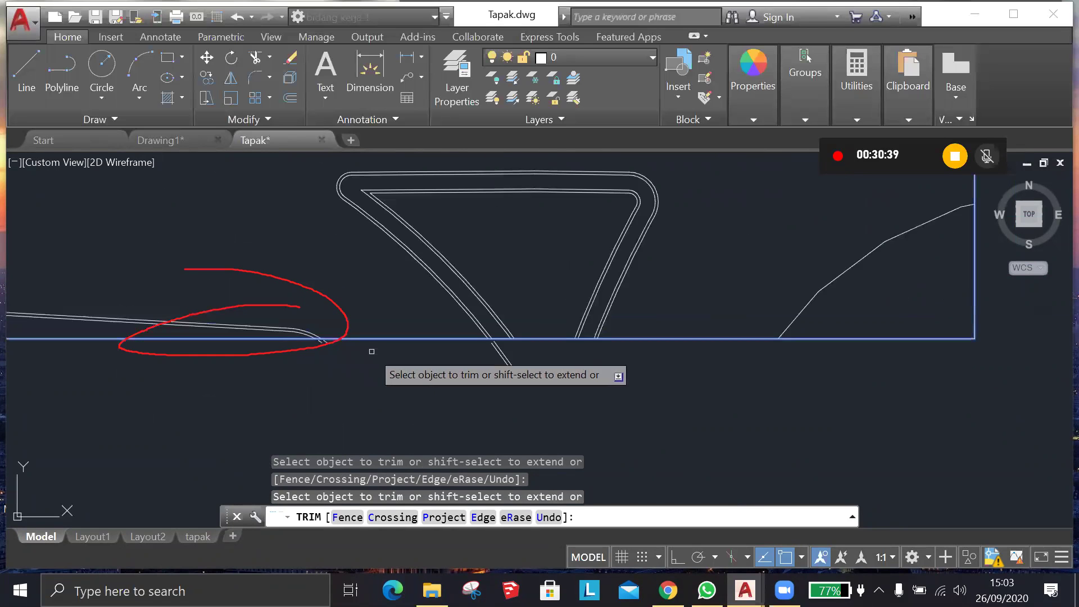
key("Escape")
Window-select the two short leftover segments and erase them.
scroll(345, 353, "up", 5)
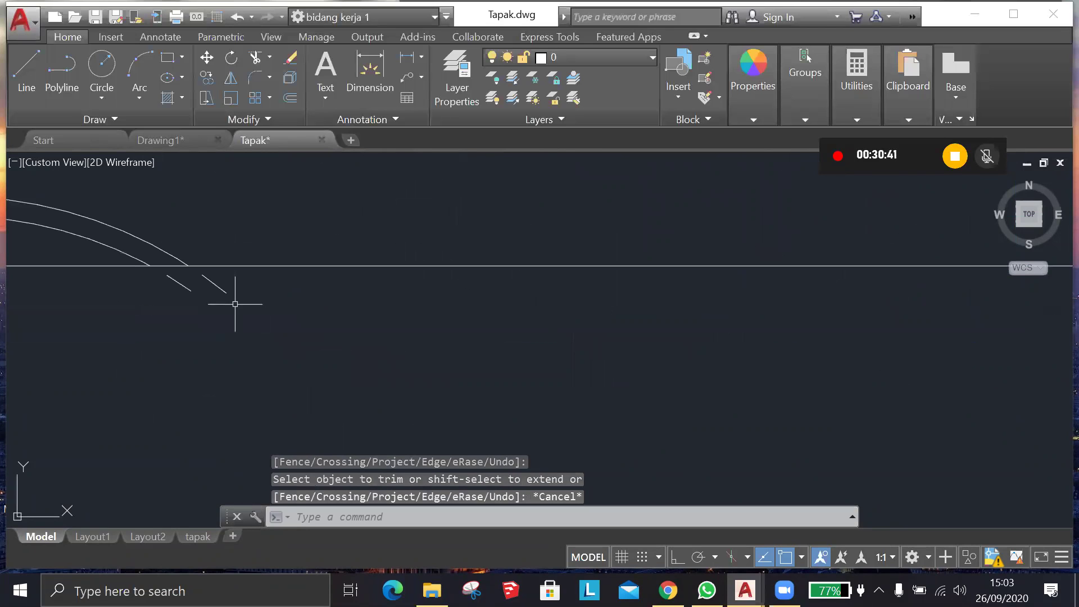
left_click(259, 295)
left_click(159, 283)
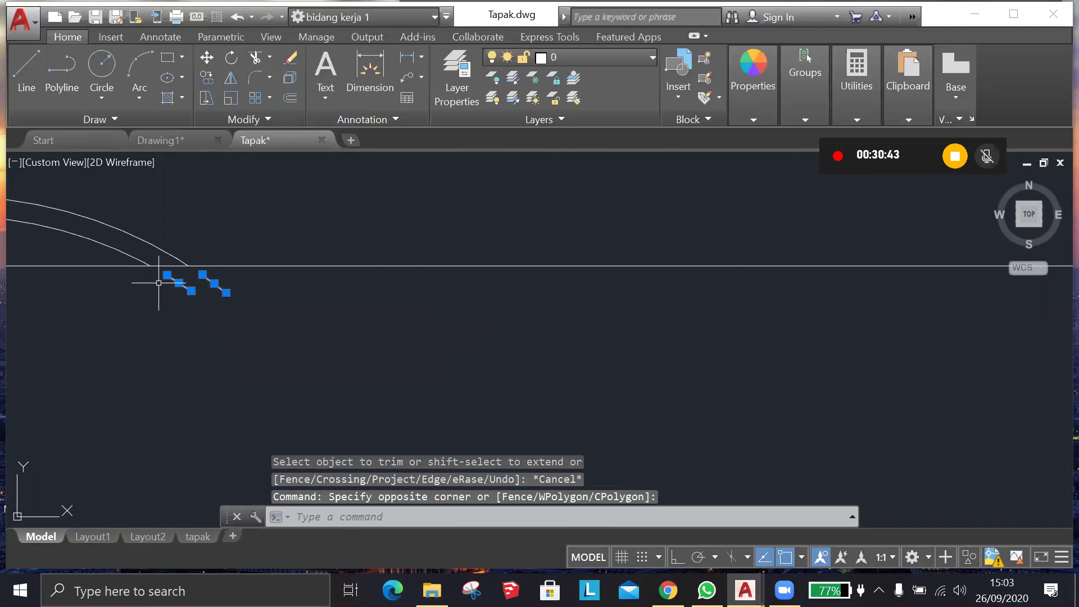
key("Delete")
scroll(506, 366, "down", 5)
scroll(228, 324, "down", 2)
Window-select the two unwanted diagonal lines and erase them.
left_click(366, 318)
left_click(268, 336)
key("Delete")
scroll(648, 283, "up", 3)
scroll(647, 283, "down", 3)
Window-select the stray pieces beside the slanted line and erase them.
scroll(354, 330, "up", 3)
scroll(225, 337, "up", 2)
left_click(237, 345)
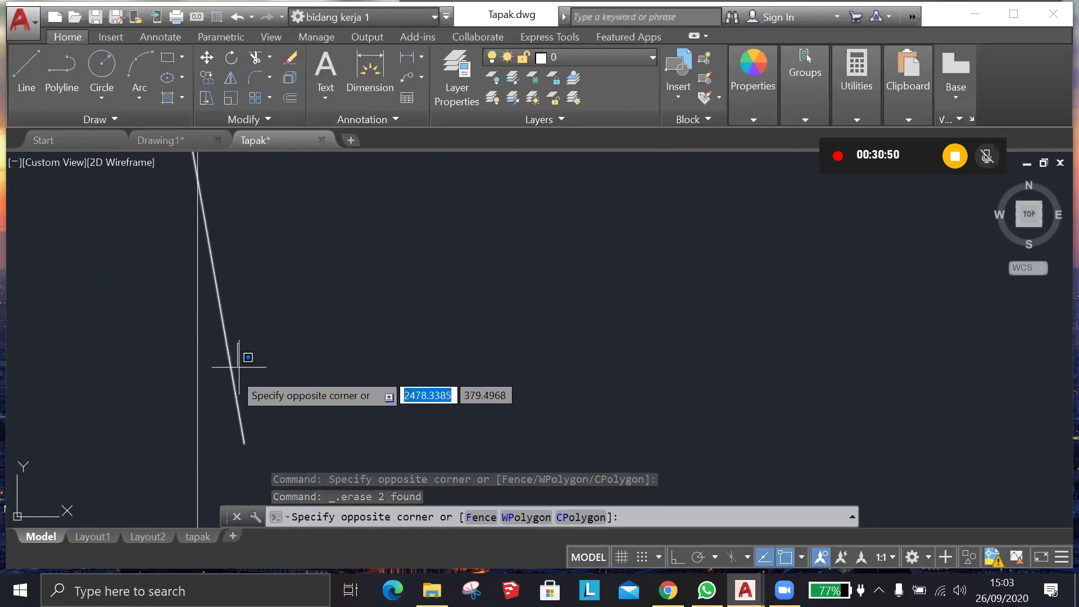
left_click(281, 331)
key("Delete")
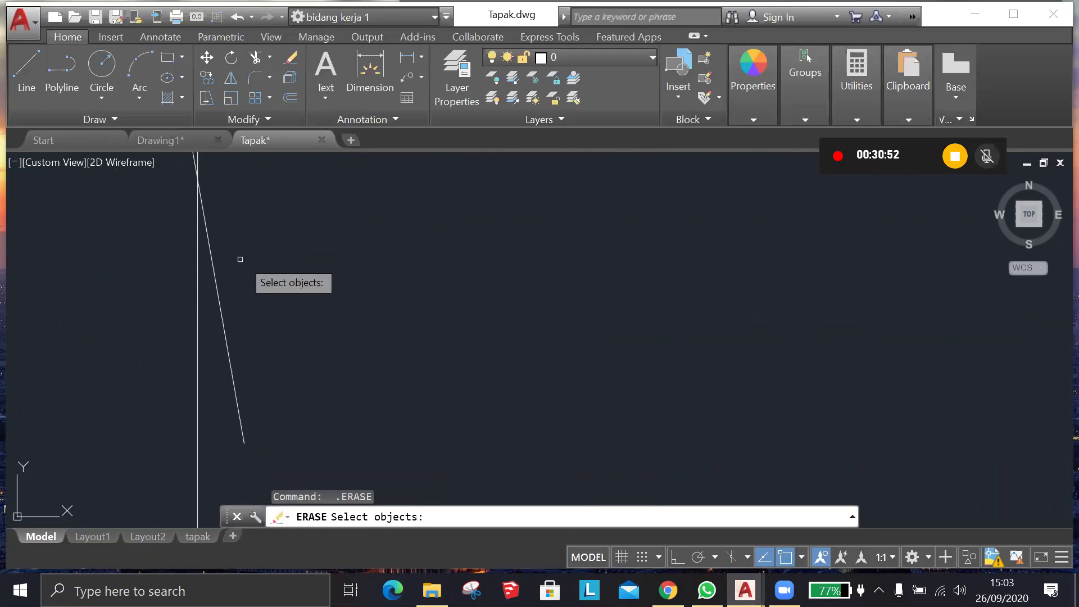
key("Escape")
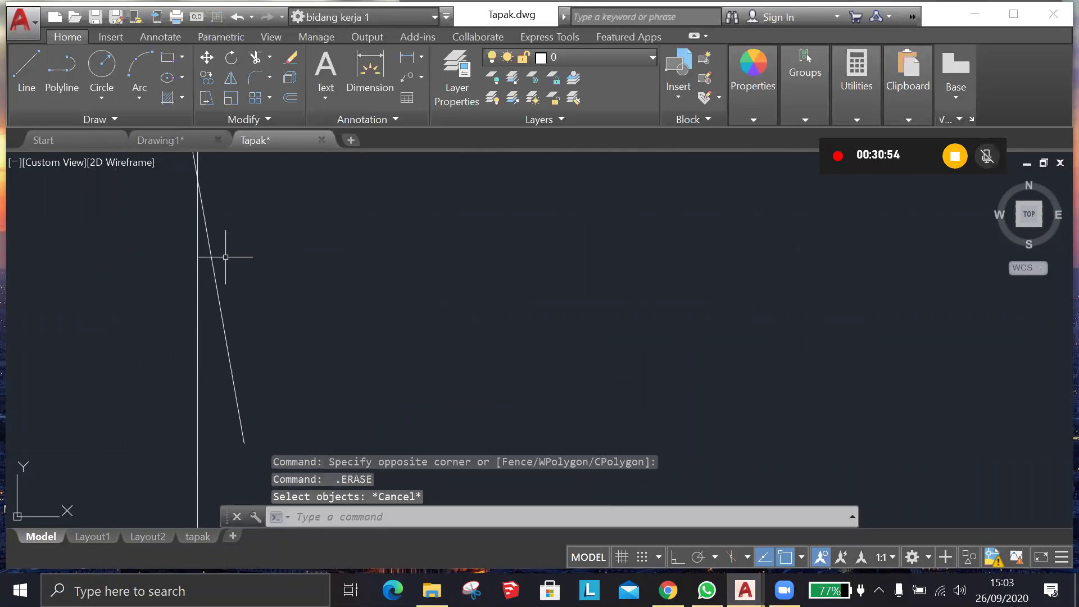
Trim the slanted line where it crosses the vertical border line.
type("tr")
key("Return")
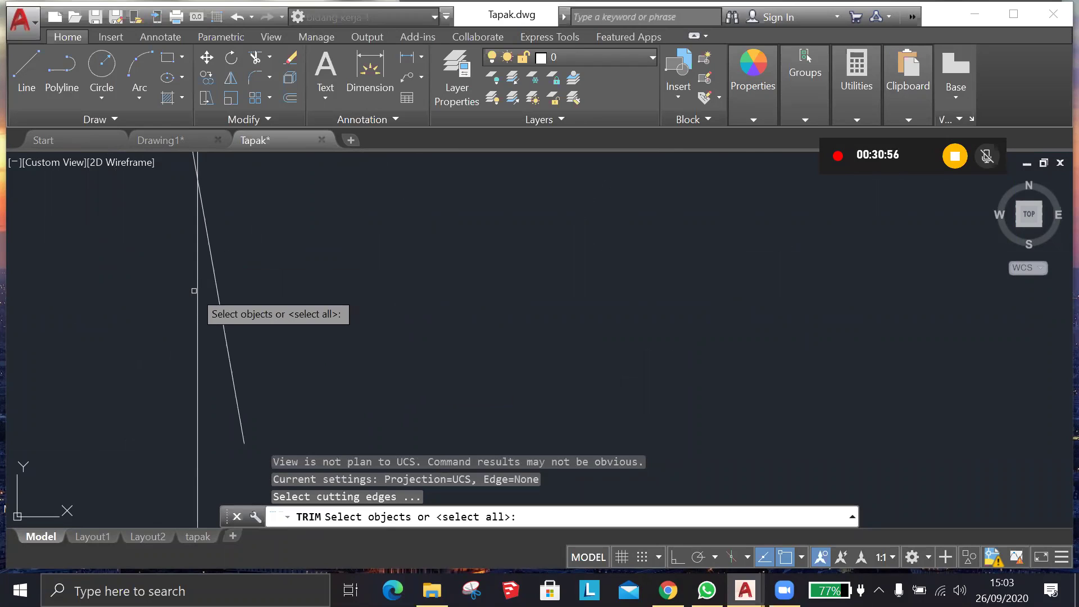
left_click(196, 291)
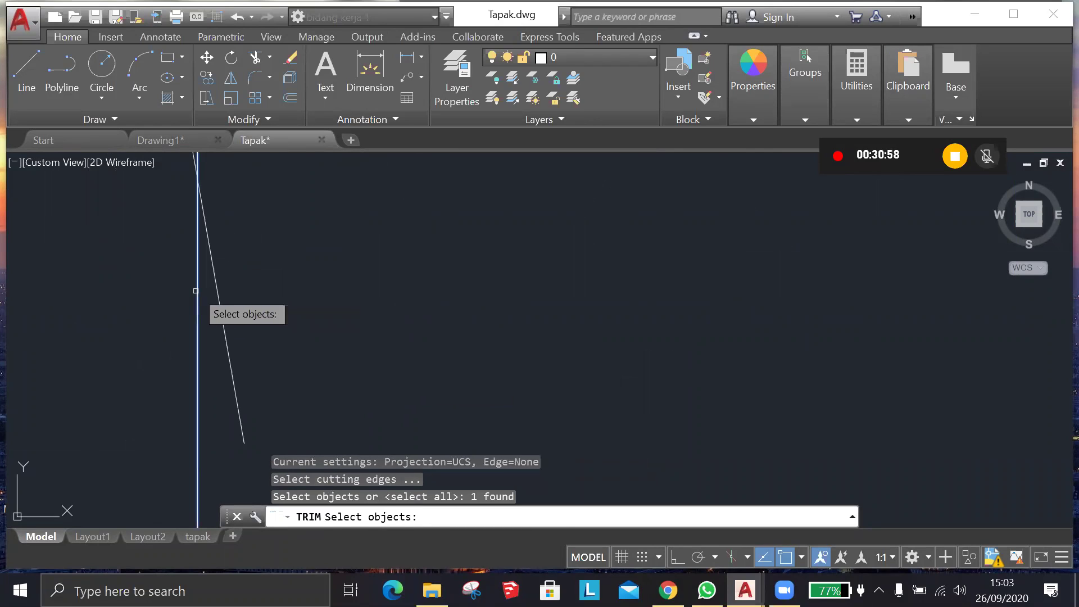
key("Return")
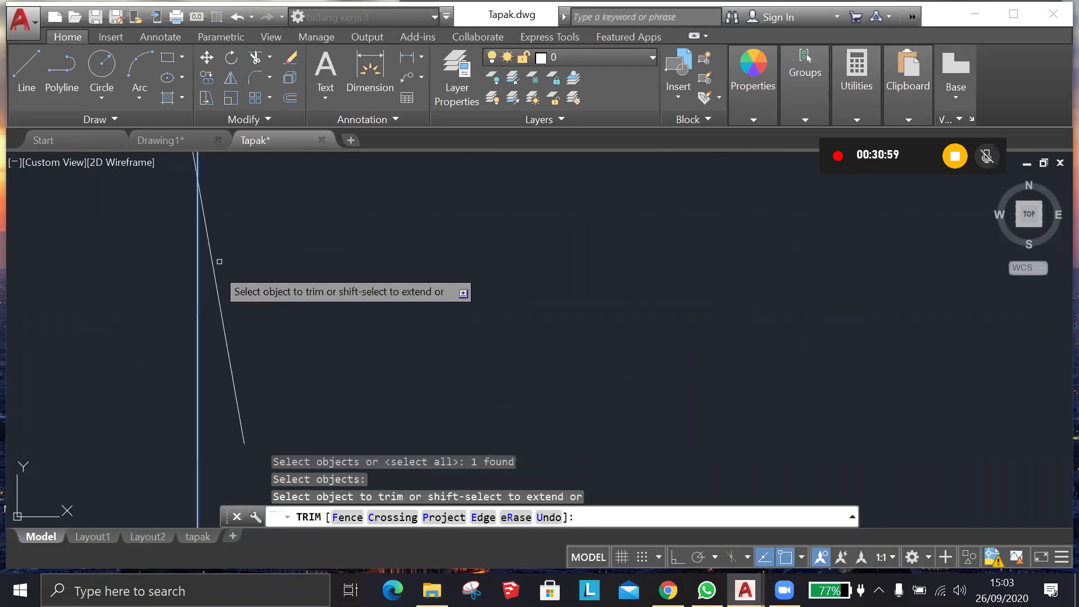
scroll(219, 210, "down", 3)
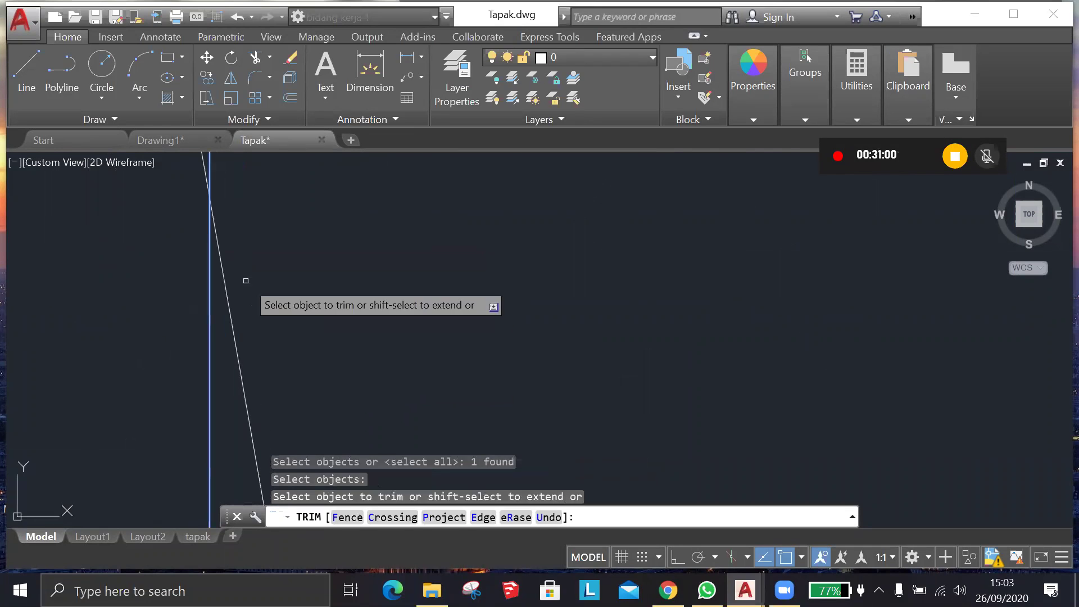
left_click(225, 274)
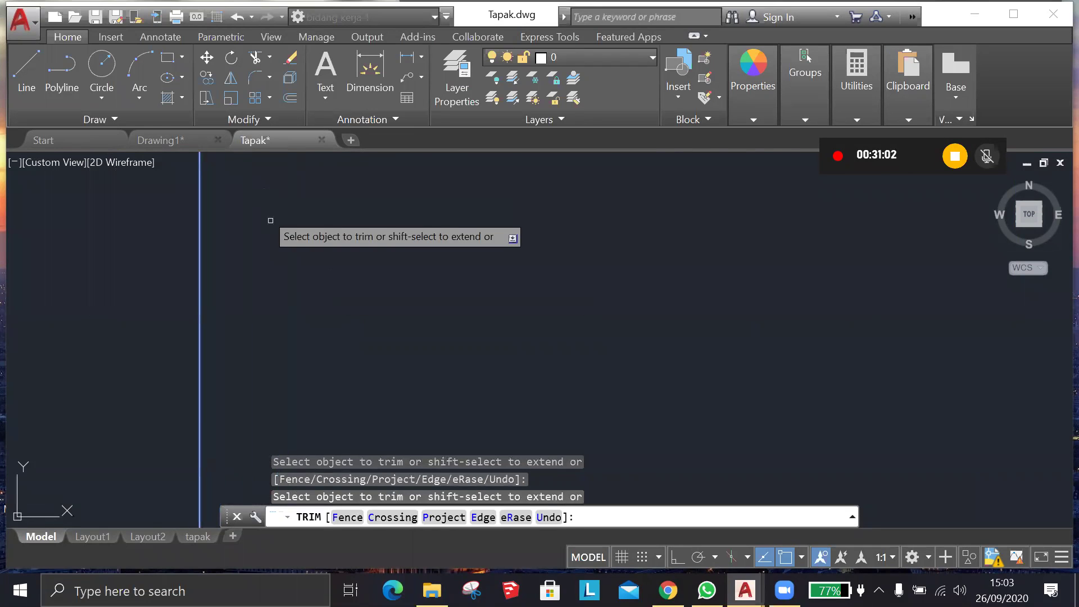
key("Escape")
scroll(300, 281, "down", 3)
scroll(302, 297, "down", 3)
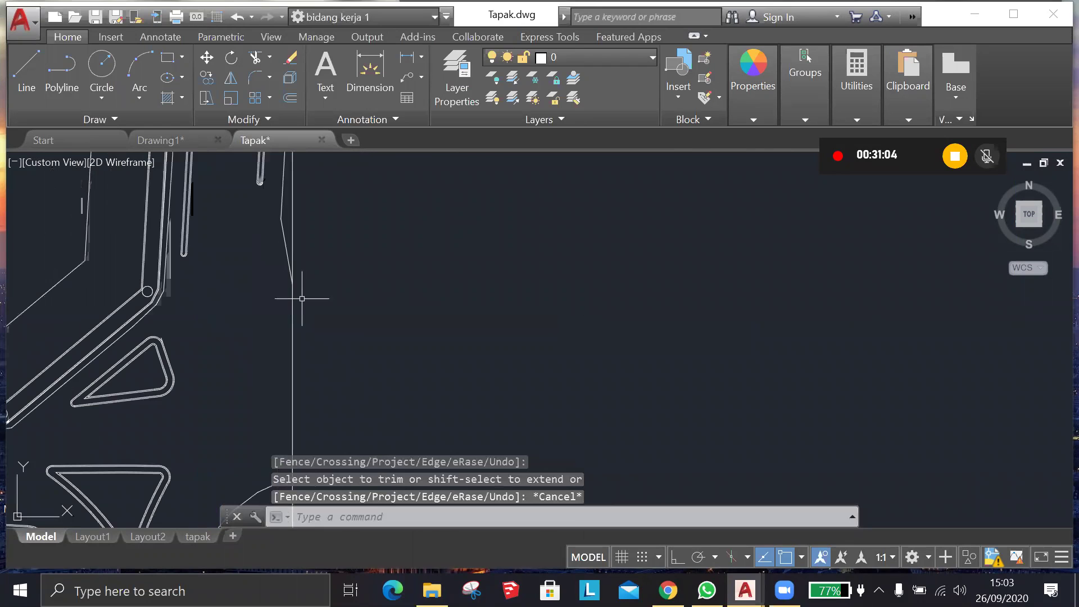
scroll(302, 298, "down", 4)
mouse_move(302, 298)
middle_mouse_down()
mouse_move(529, 376)
mouse_move(525, 296)
mouse_move(536, 289)
middle_mouse_up()
scroll(348, 302, "up", 6)
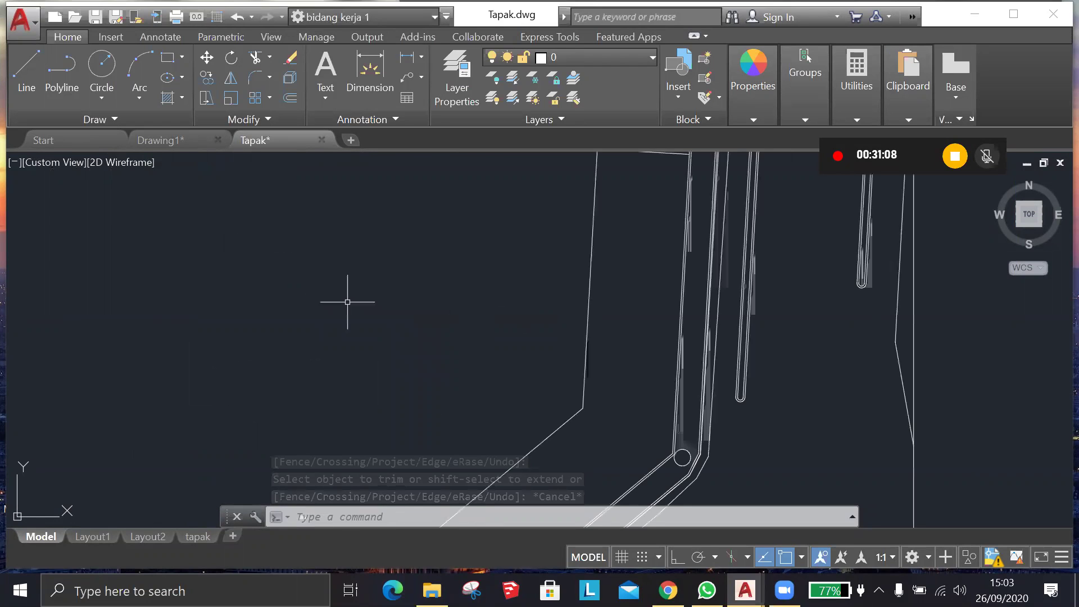
scroll(347, 302, "down", 4)
middle_click_drag(347, 302, 435, 301)
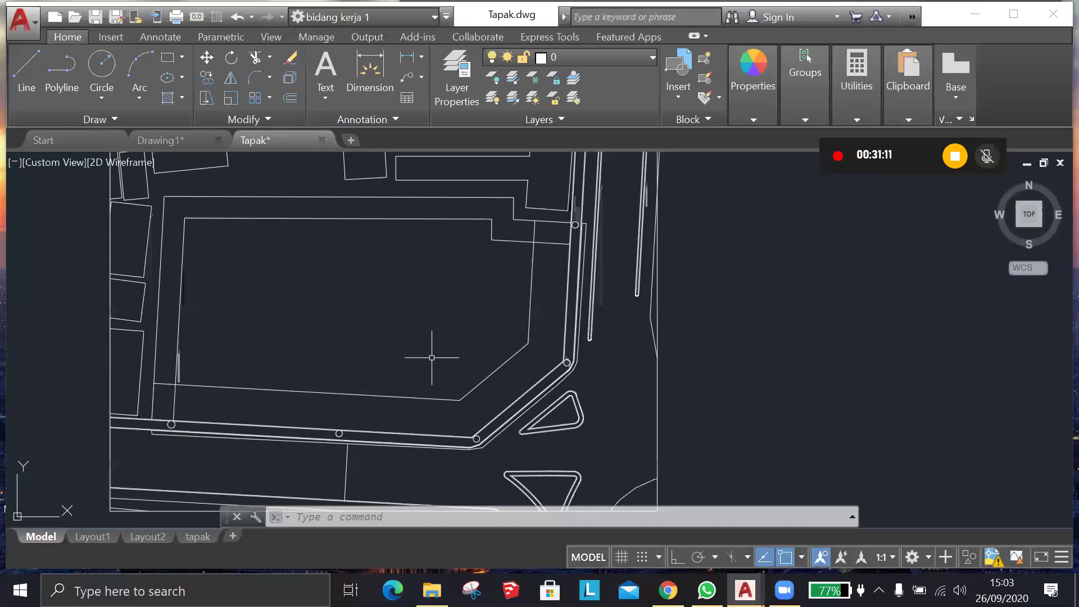
scroll(482, 296, "down", 2)
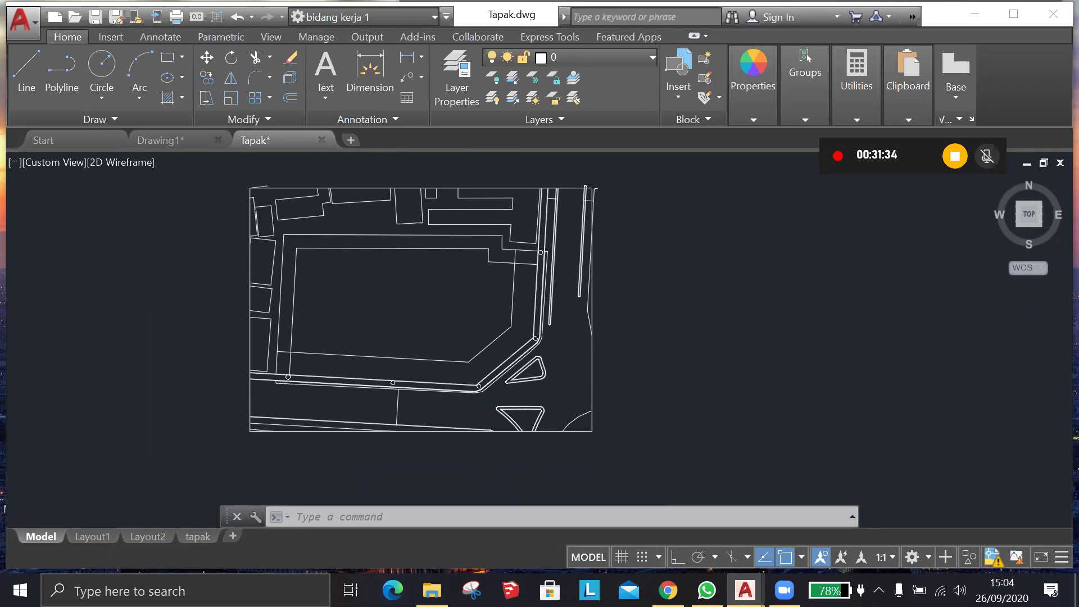
scroll(697, 287, "down", 2)
scroll(697, 287, "down", 2)
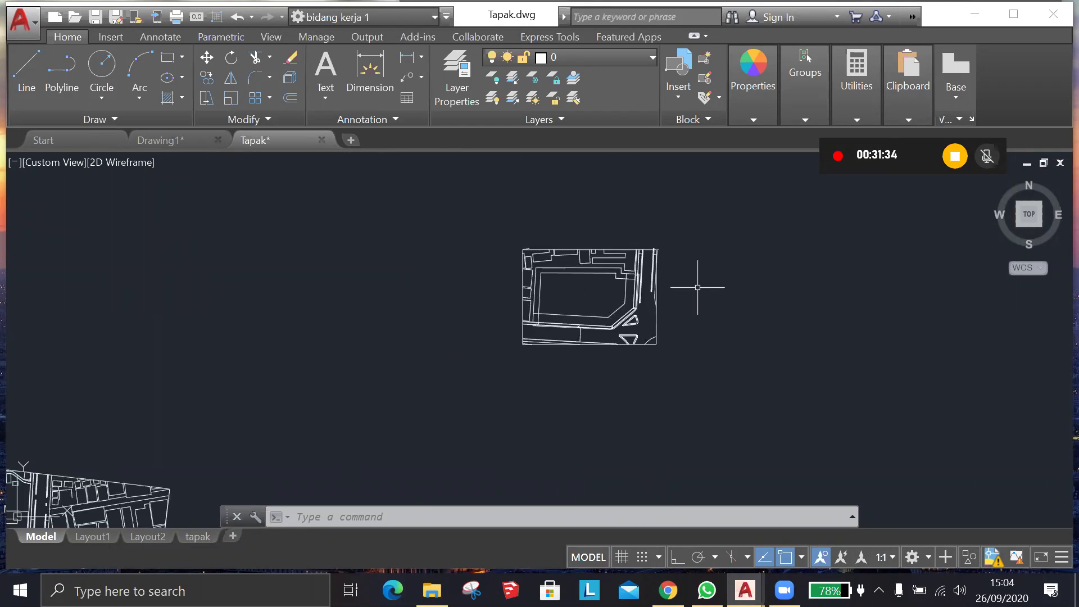
scroll(697, 287, "up", 3)
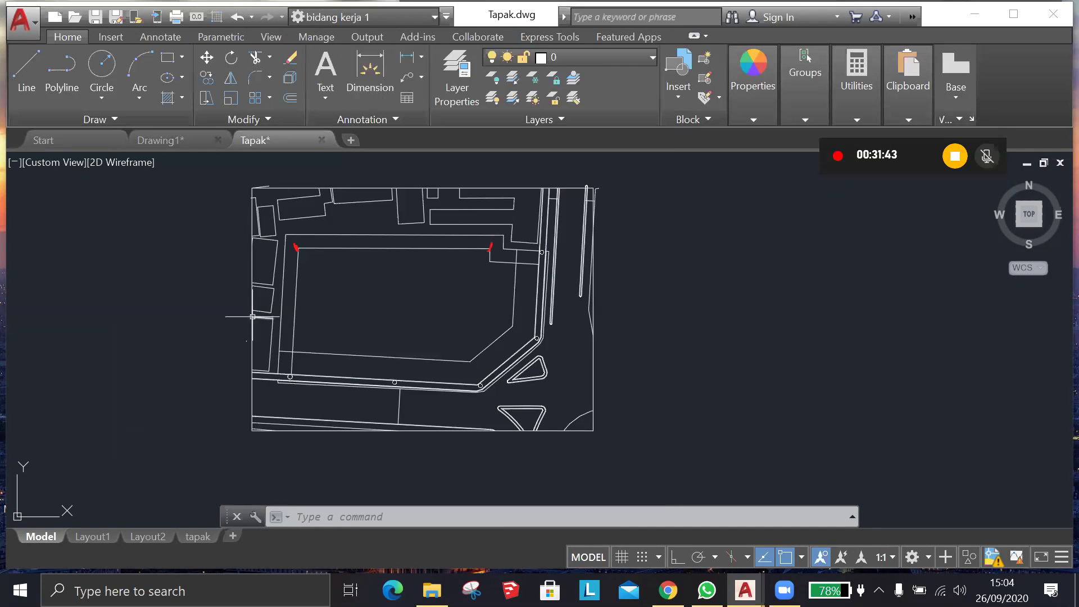
scroll(146, 313, "down", 2)
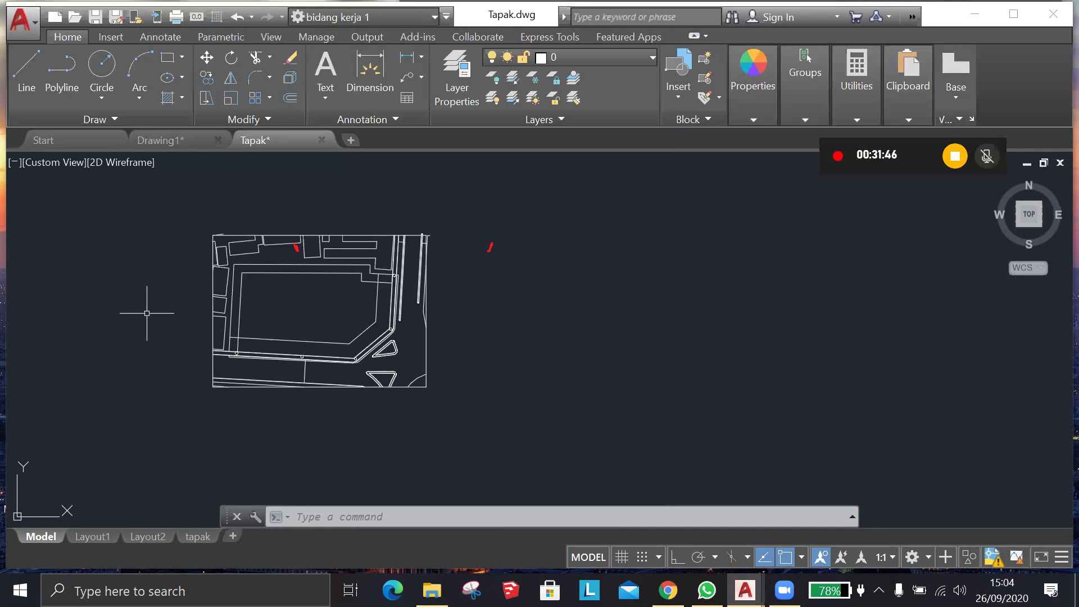
middle_click_drag(147, 313, 553, 313)
scroll(552, 313, "down", 5)
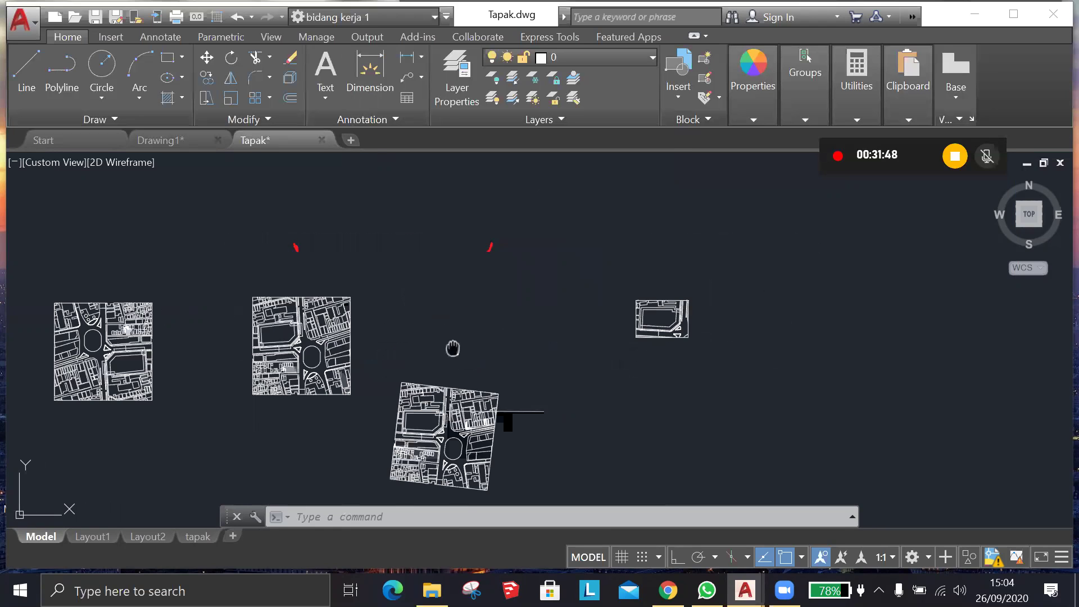
middle_click_drag(453, 348, 481, 331)
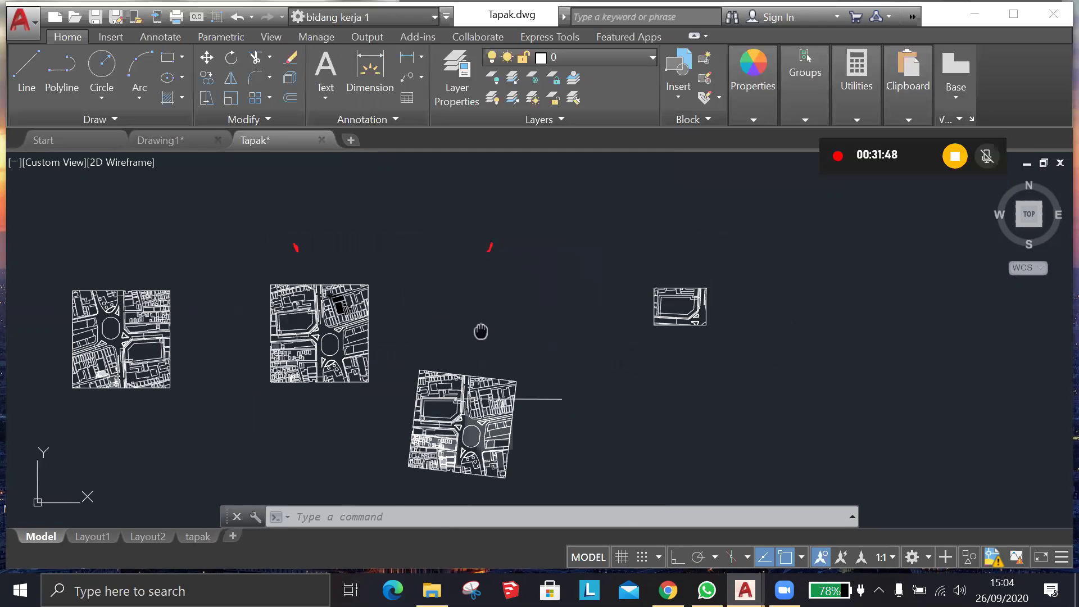
middle_click(158, 377)
middle_click(158, 377)
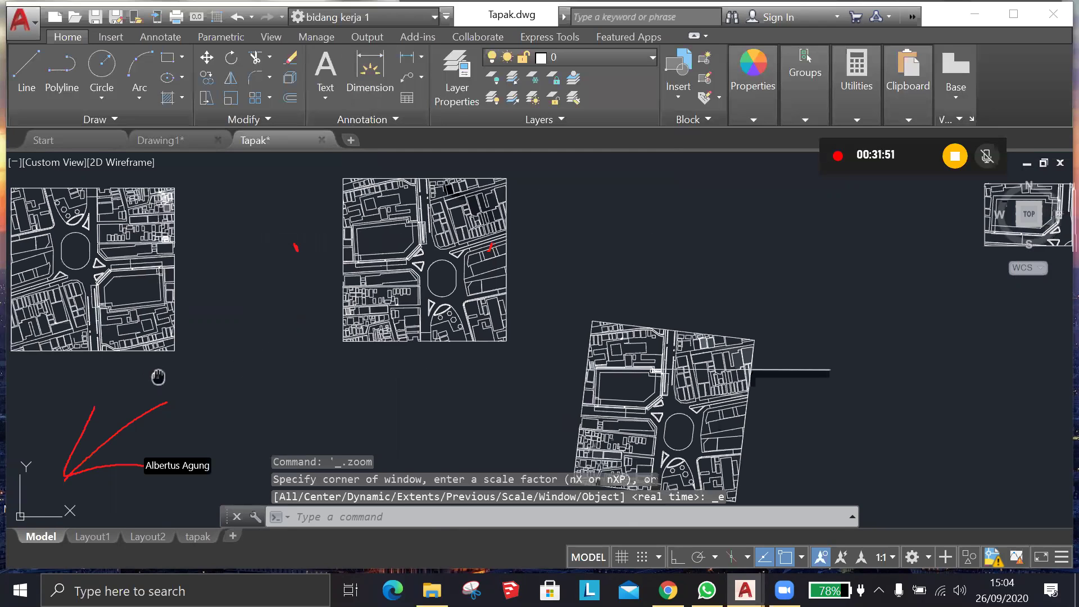
scroll(333, 395, "up", 10)
middle_click_drag(334, 395, 366, 308)
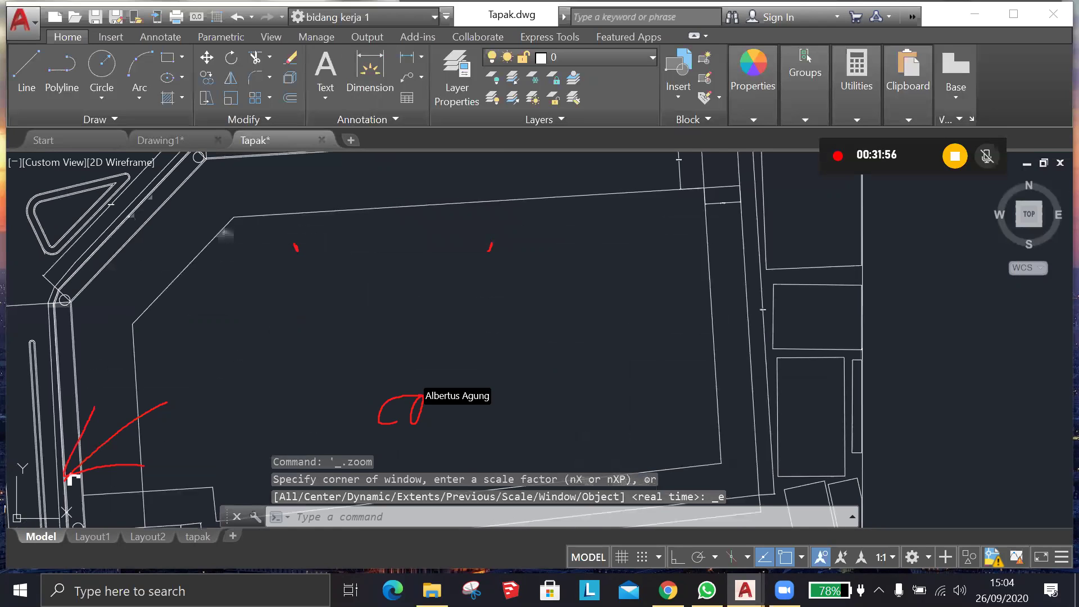
middle_click_drag(445, 486, 493, 374)
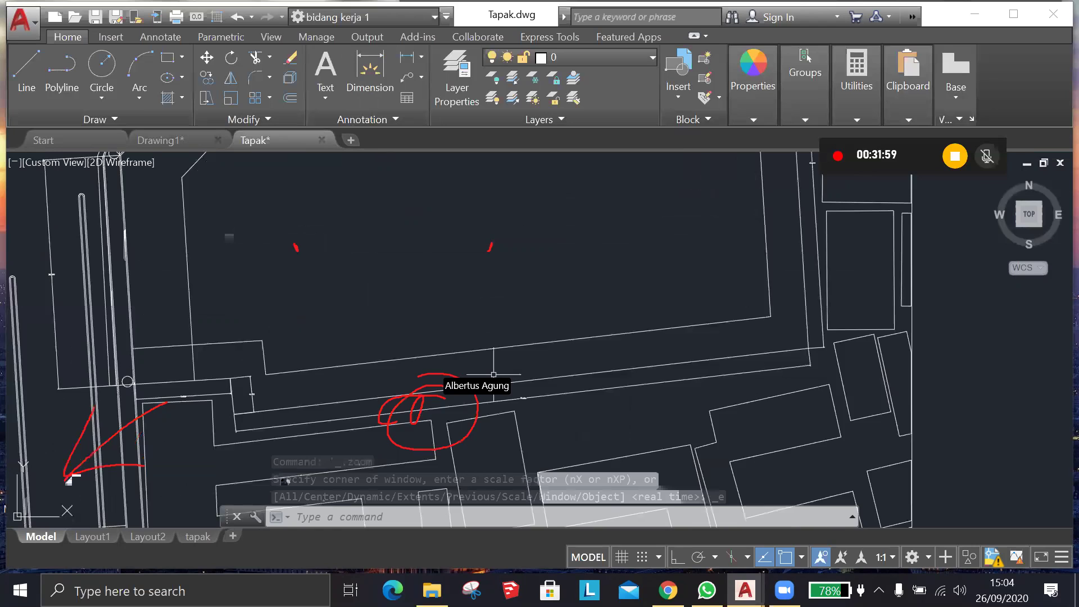
scroll(493, 374, "up", 3)
scroll(370, 388, "up", 3)
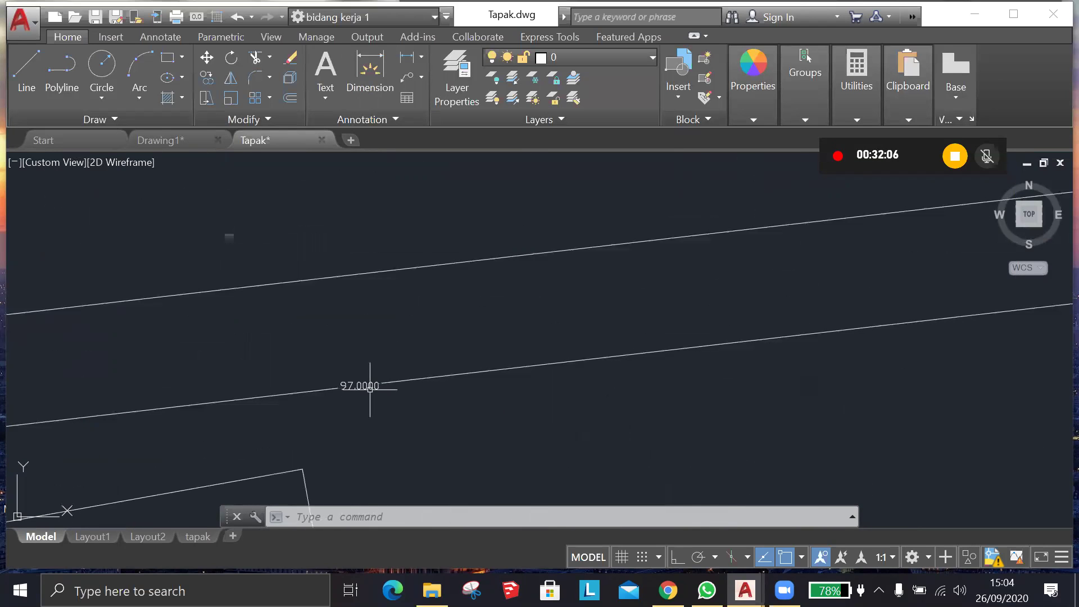
scroll(369, 388, "down", 2)
scroll(369, 388, "down", 2)
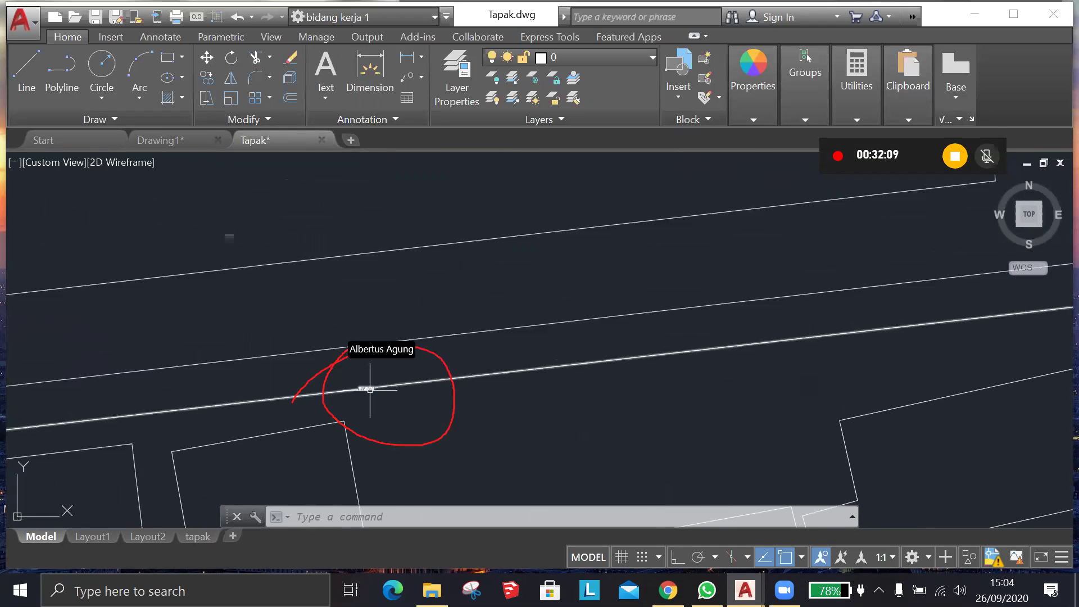
scroll(370, 388, "down", 2)
scroll(369, 389, "down", 2)
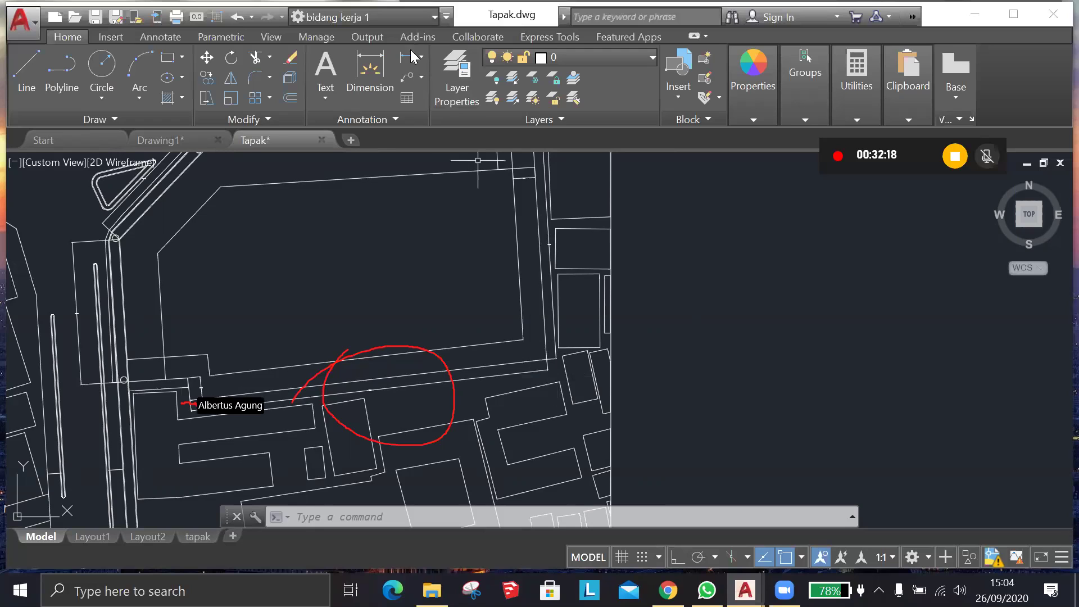
type("DO")
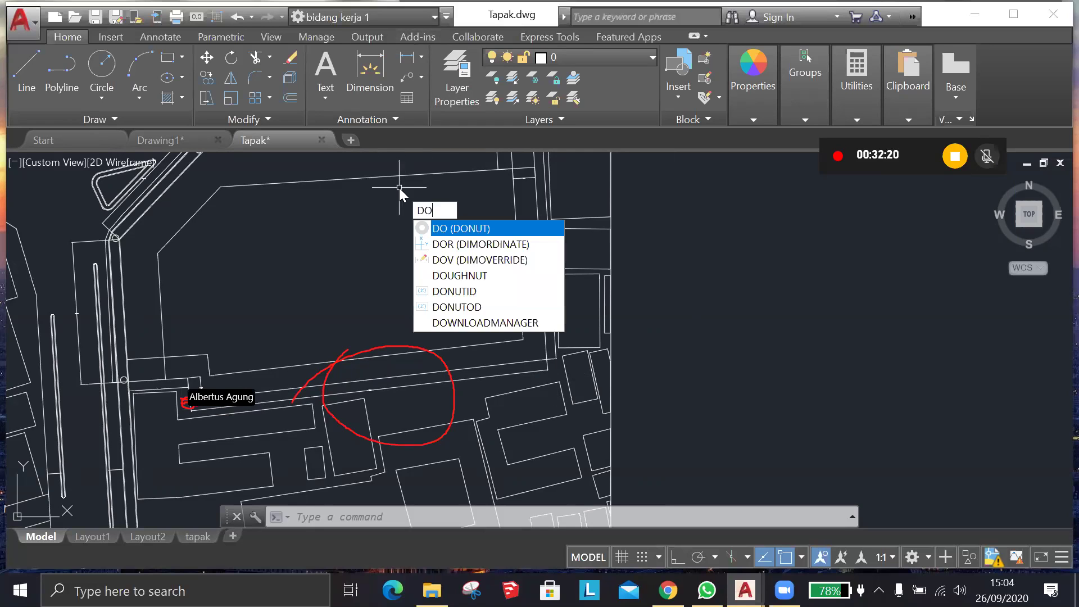
type("I")
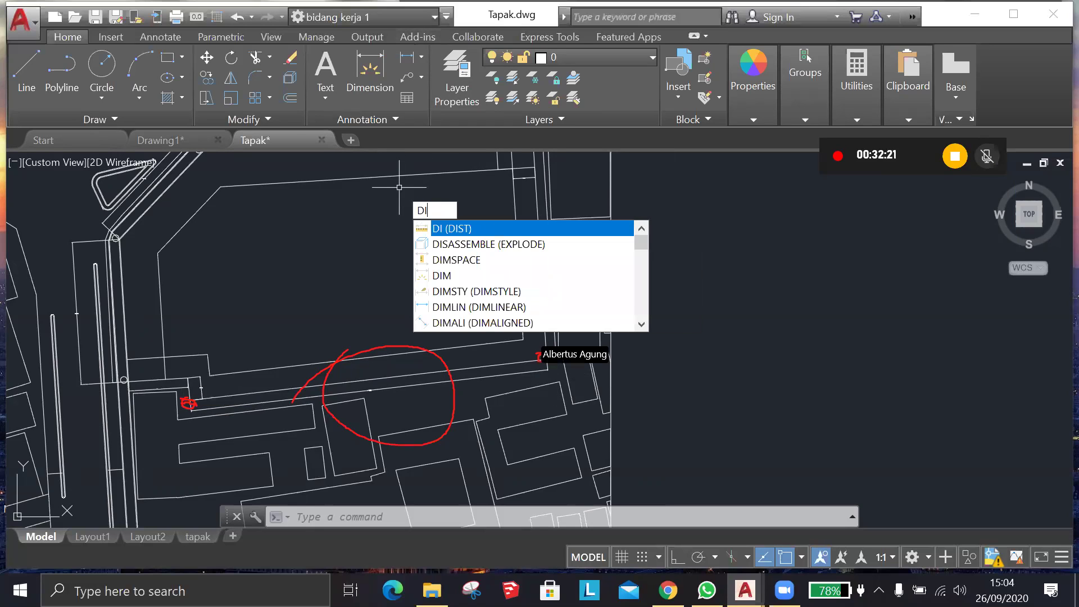
key("Return")
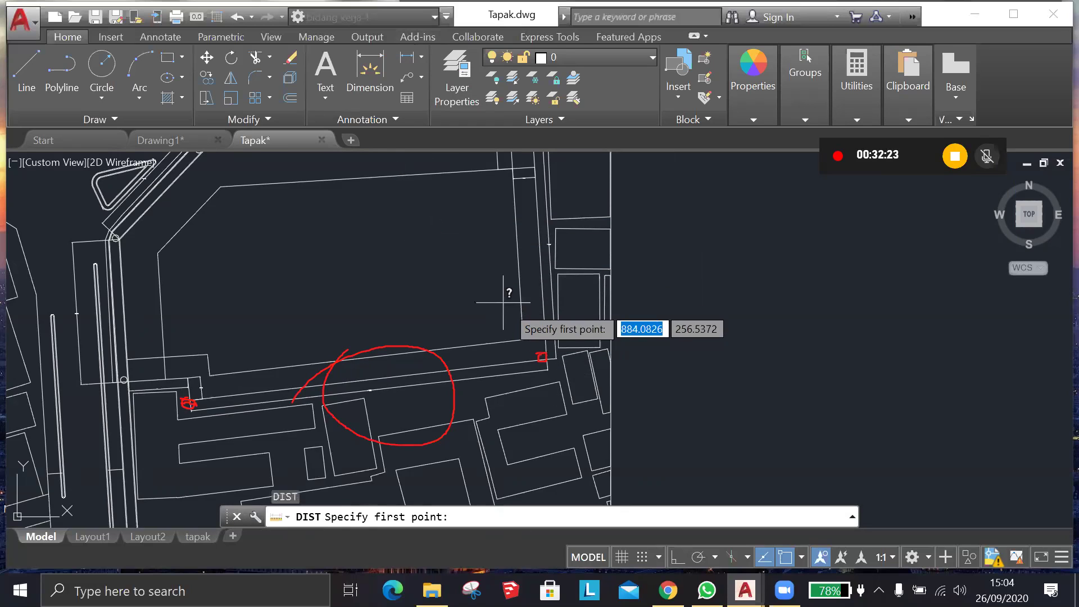
left_click(539, 356)
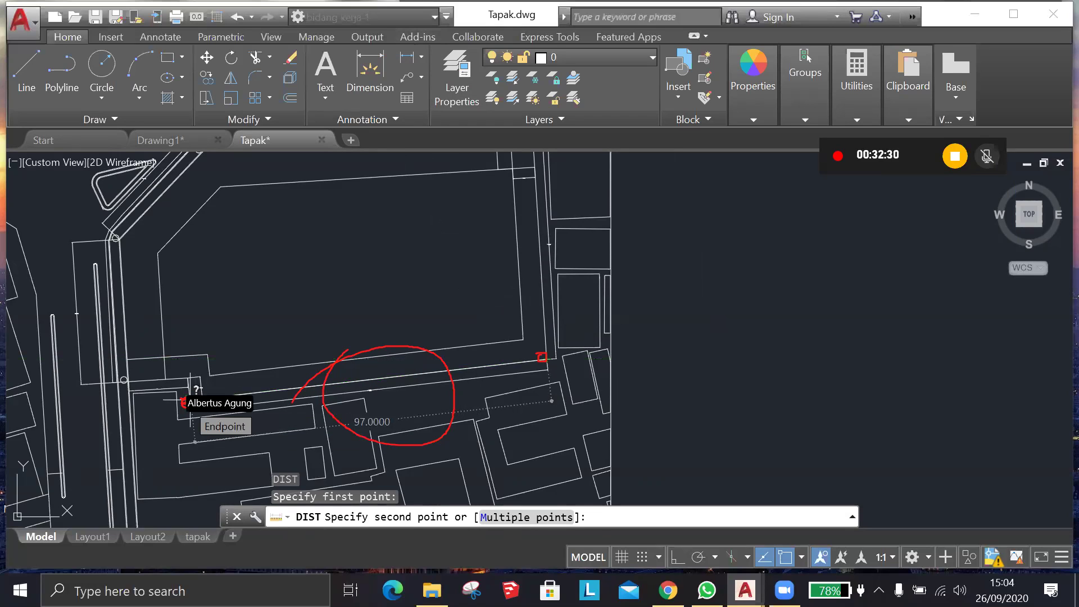
left_click(188, 403)
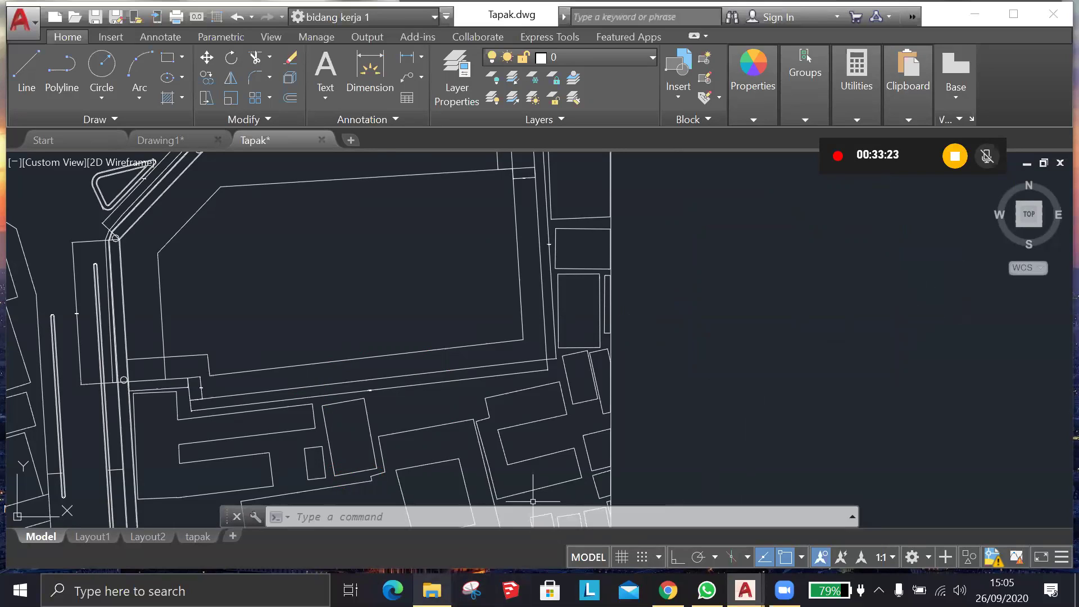
left_click(432, 590)
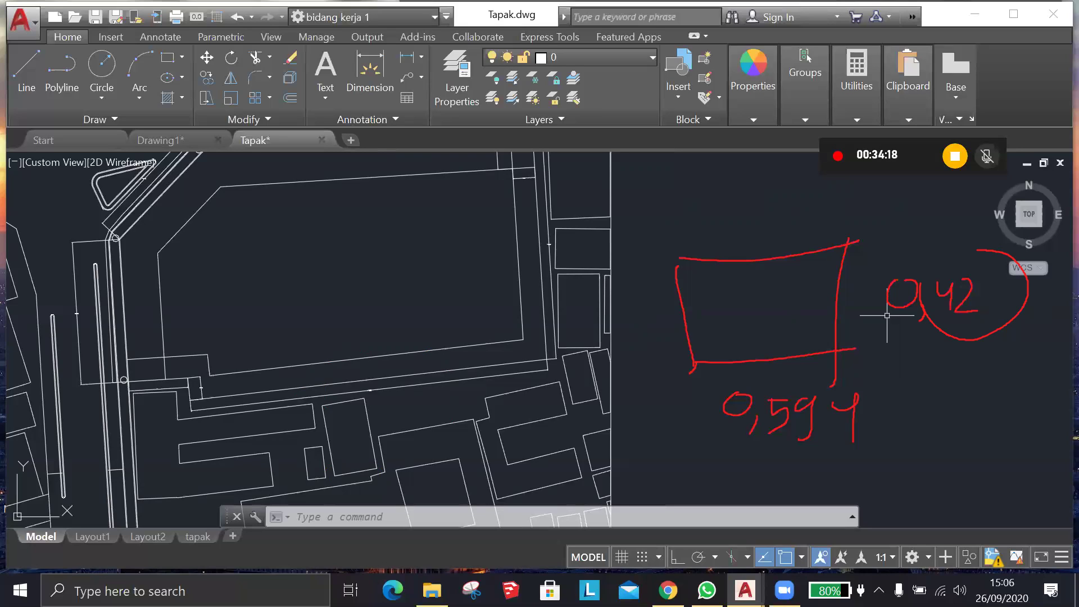
mouse_move(887, 315)
middle_mouse_down()
mouse_move(590, 322)
mouse_move(801, 331)
middle_mouse_up()
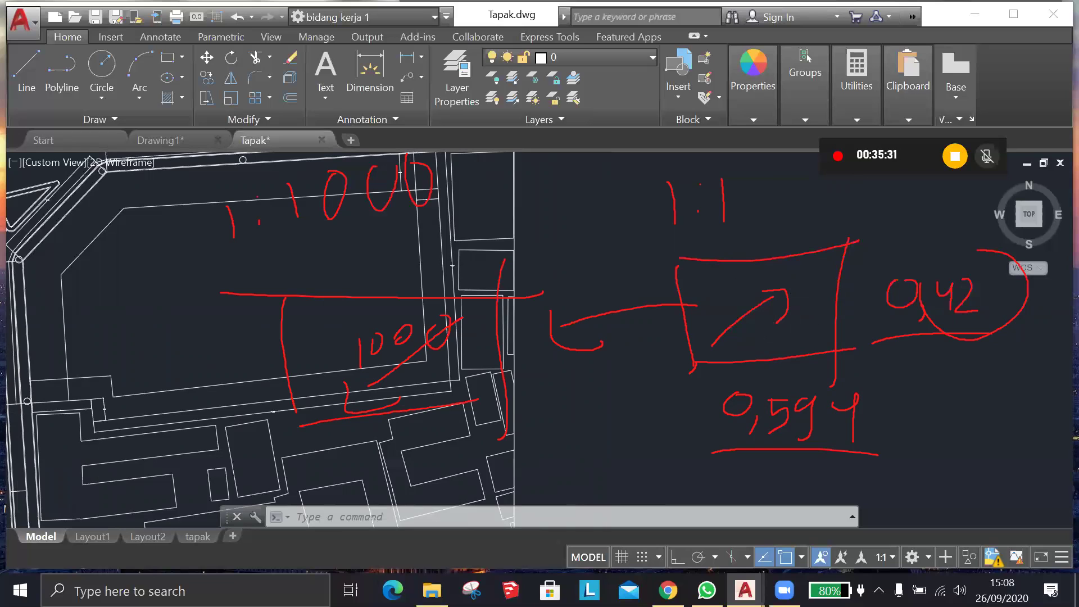
Draw a 0.594 by 0.420 rectangle right of the site plan.
scroll(793, 338, "down", 2)
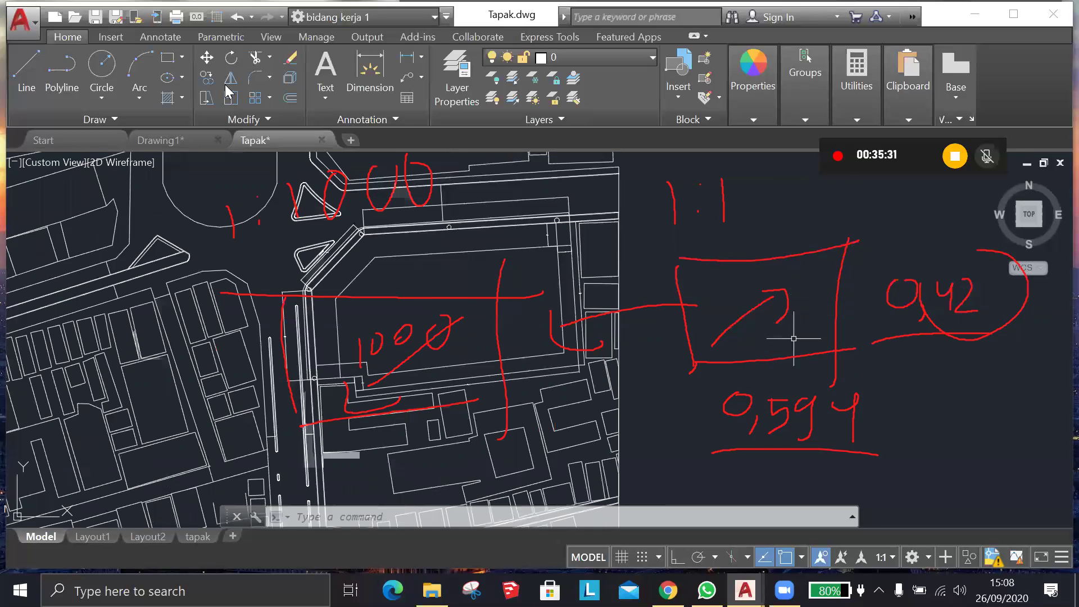
middle_click(393, 165)
key("space")
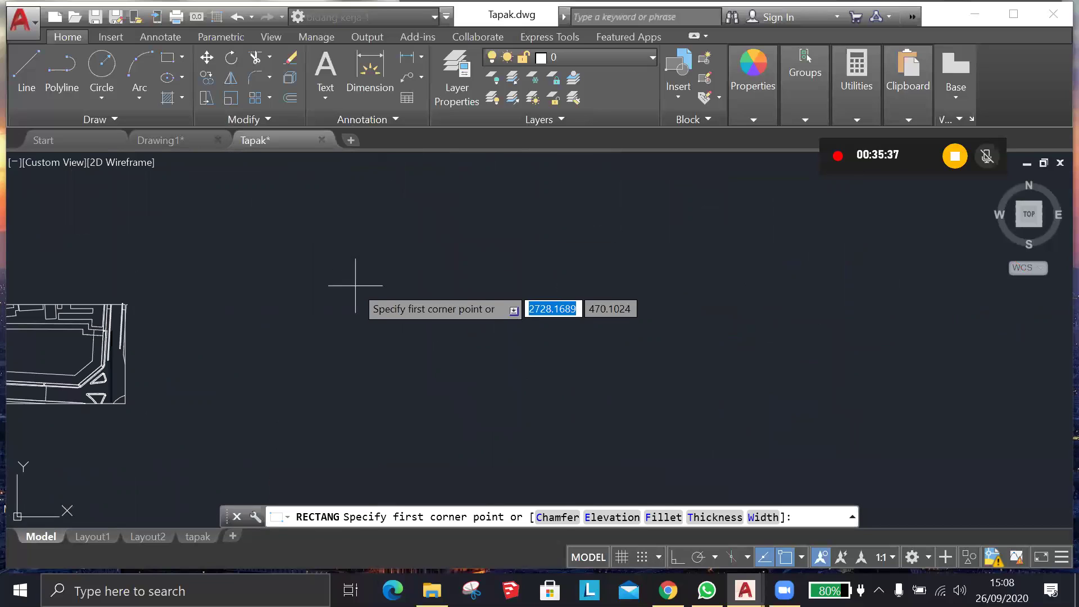
left_click(354, 282)
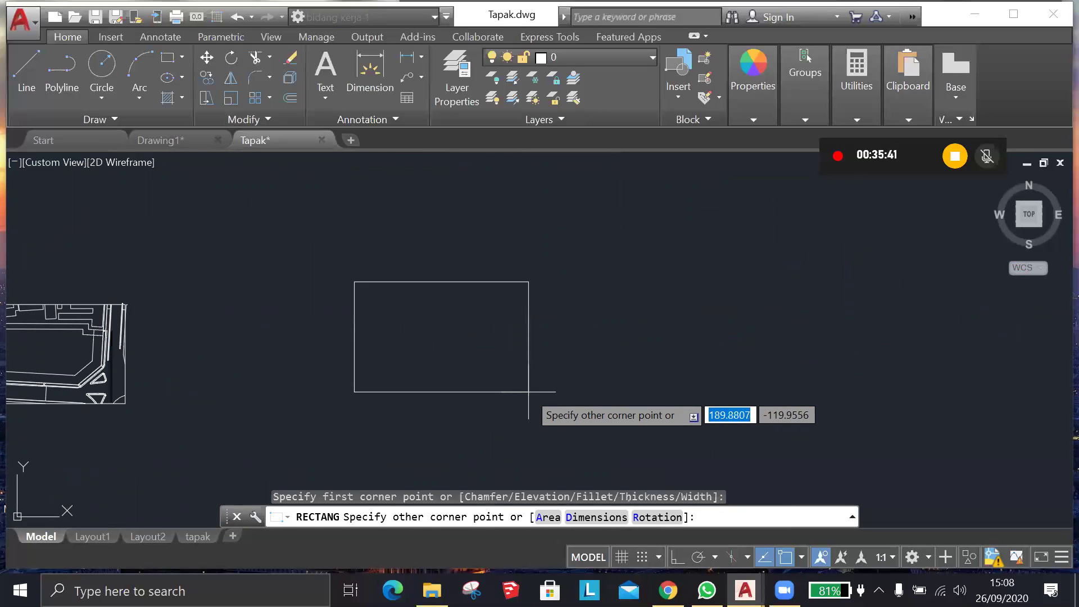
type("@")
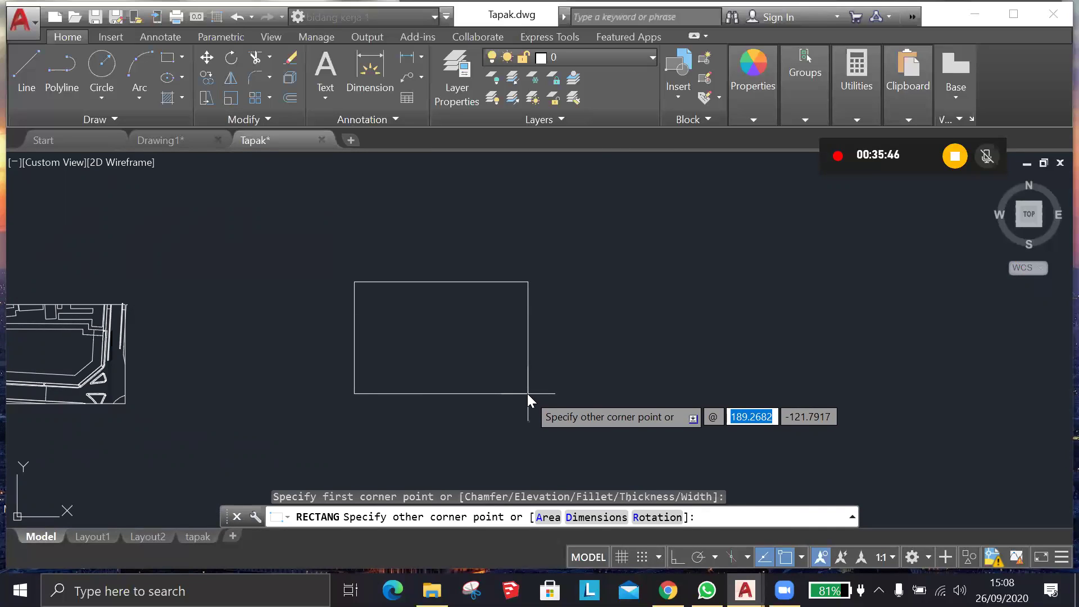
type("0")
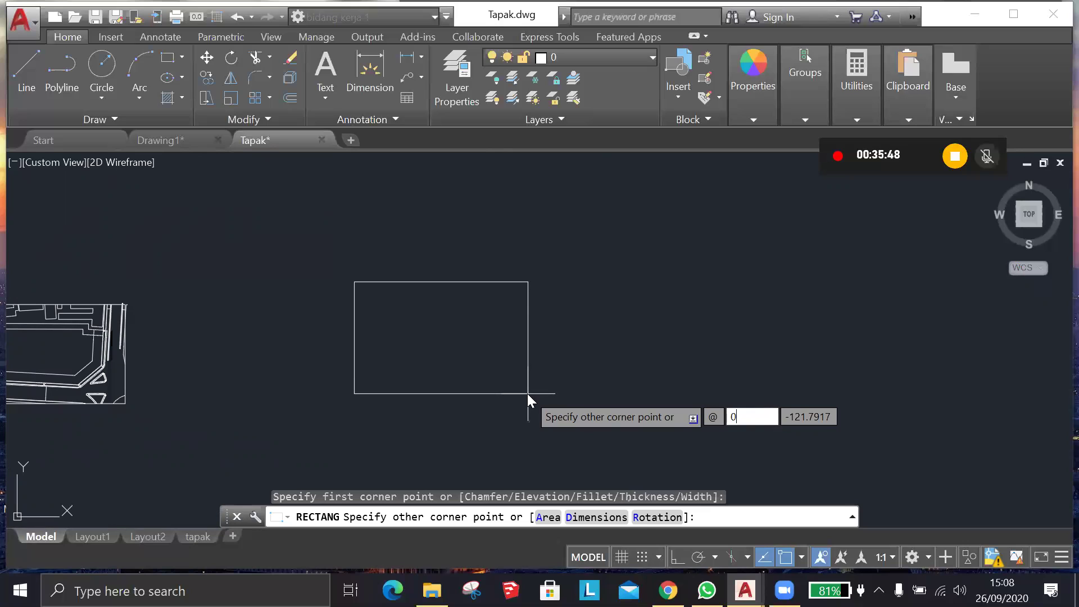
type(".5")
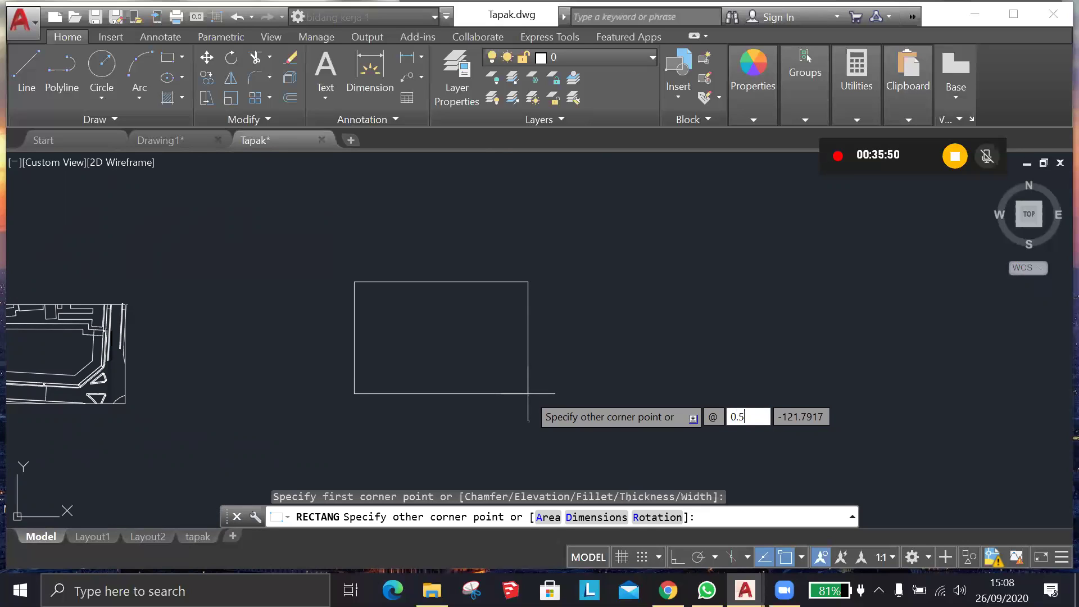
type("94")
key("Tab")
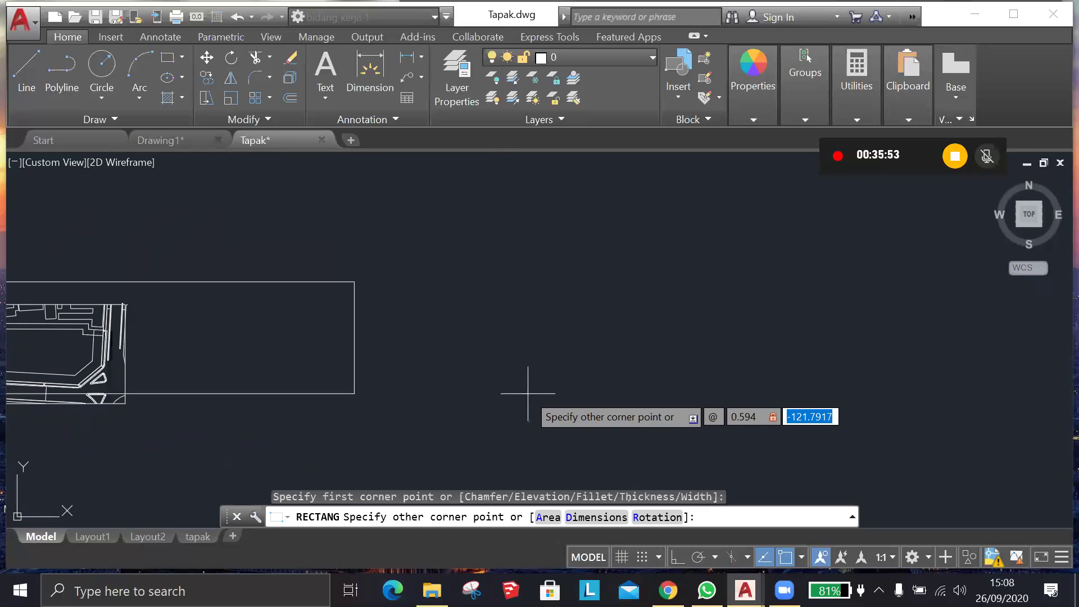
type("0")
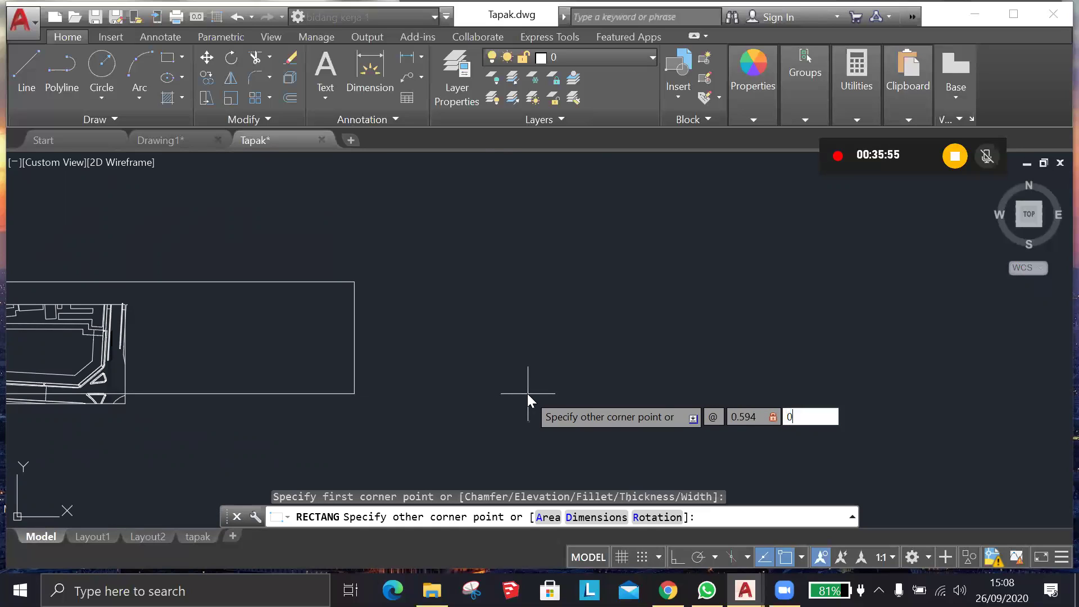
type(".")
type("42")
type("0")
key("Return")
Zoom in on the new paper-size rectangle and select it.
scroll(330, 252, "up", 2)
scroll(337, 264, "up", 3)
scroll(405, 332, "up", 2)
scroll(421, 356, "up", 1)
scroll(382, 326, "up", 2)
scroll(373, 315, "up", 4)
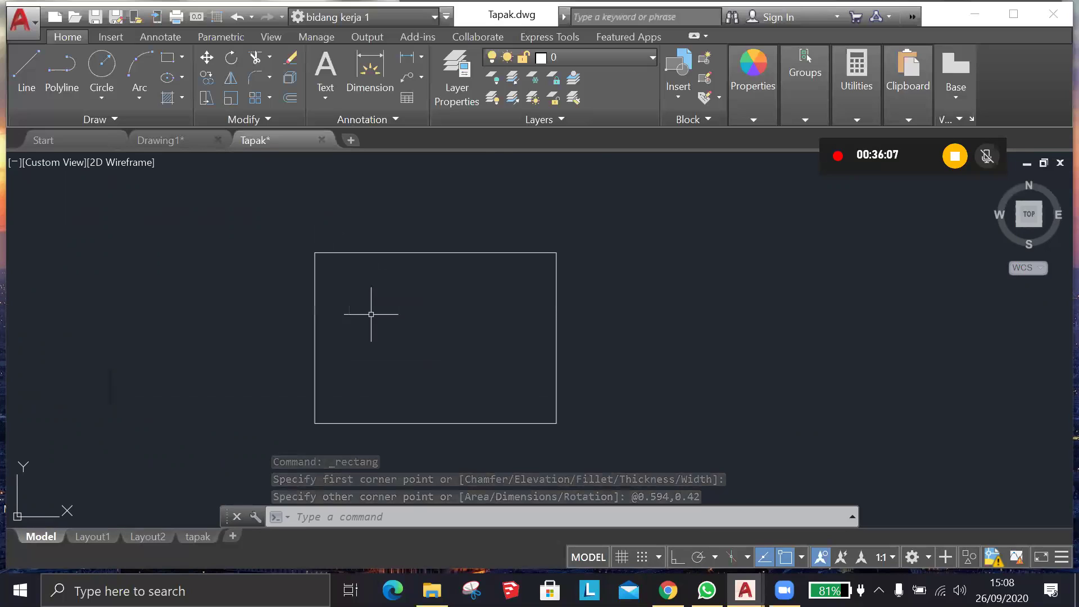
scroll(371, 314, "up", 2)
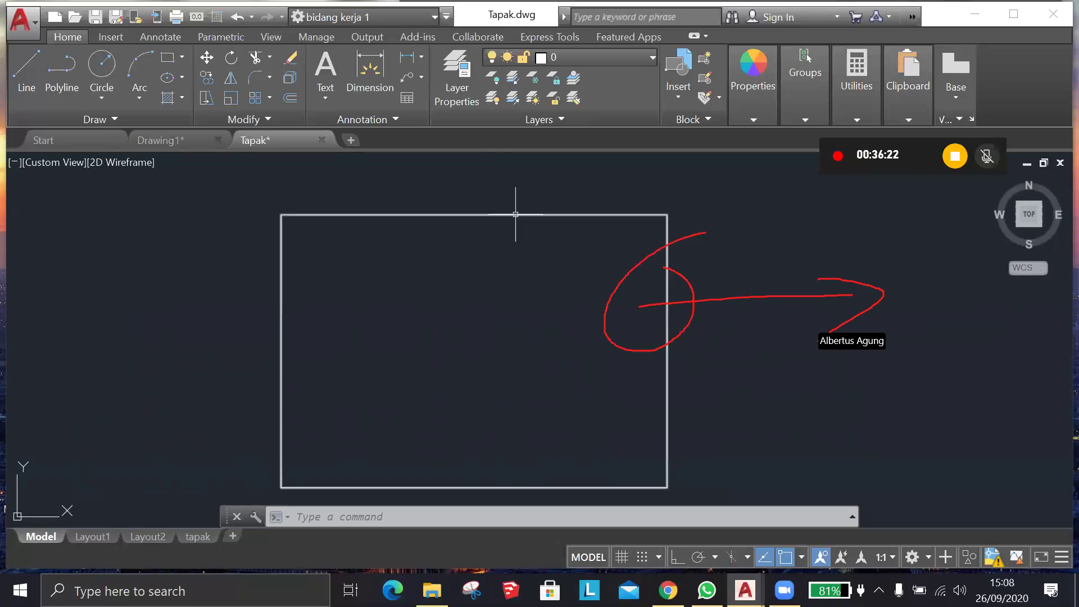
left_click(515, 214)
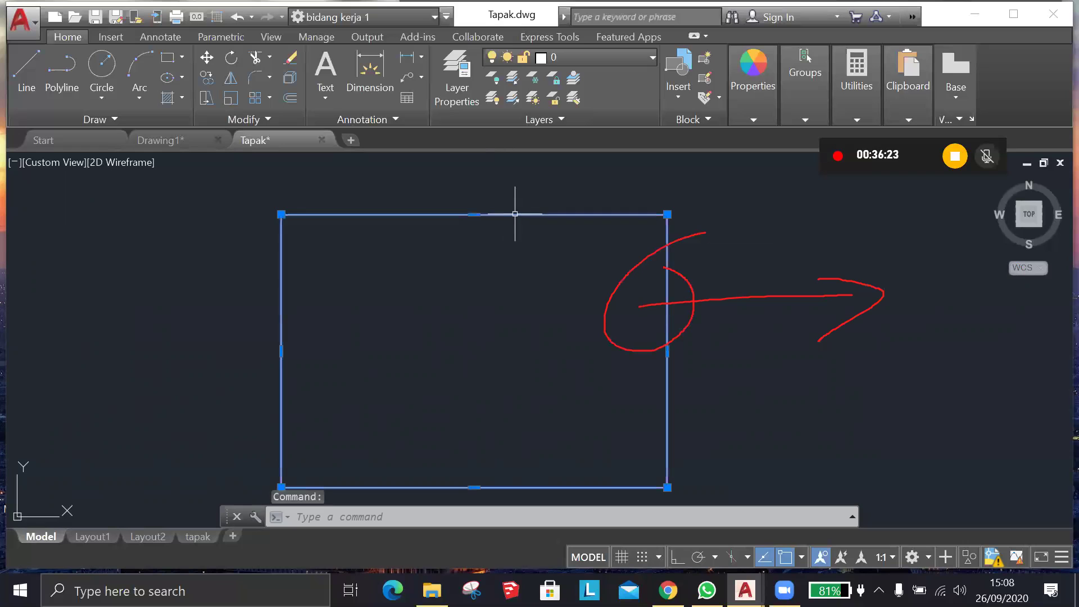
Copy the rectangle twice to the right from its bottom-left corner.
type("co")
key("Return")
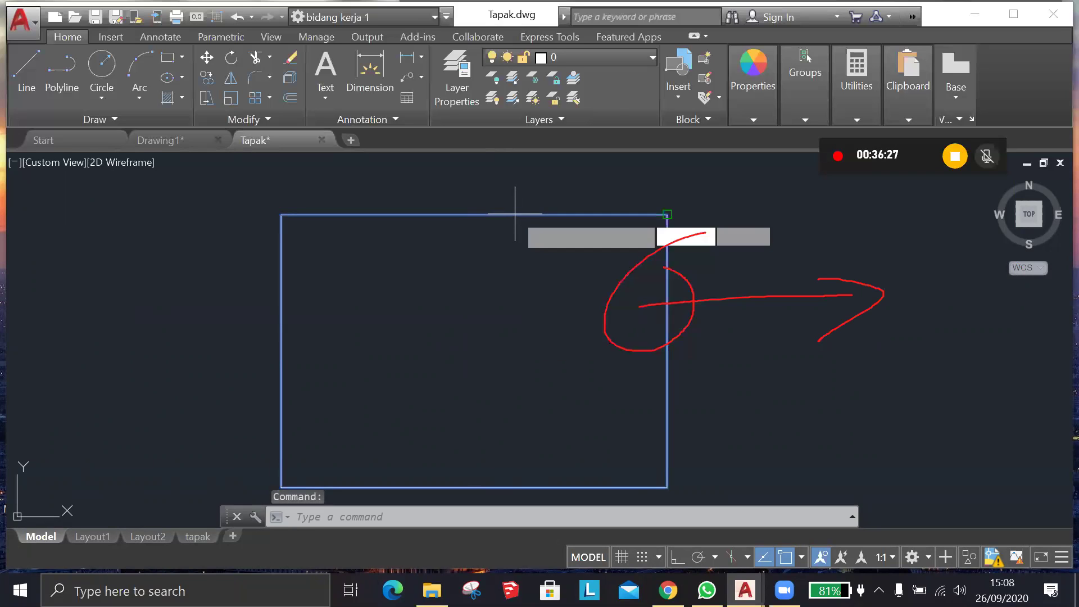
middle_click_drag(506, 225, 279, 284)
scroll(279, 285, "down", 2)
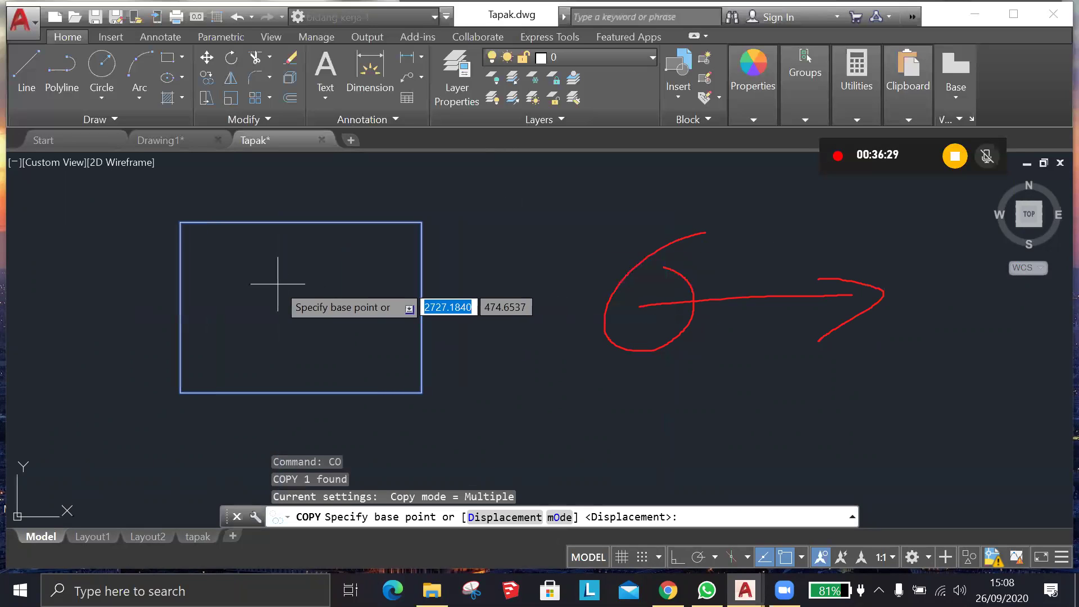
left_click(180, 393)
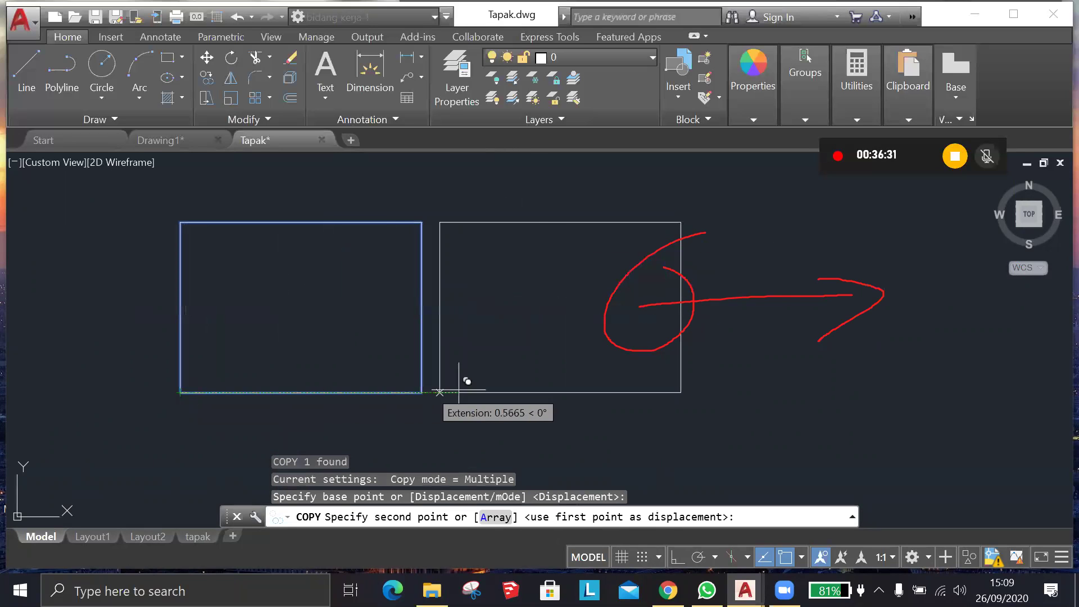
left_click(634, 392)
middle_click_drag(634, 392, 31, 392)
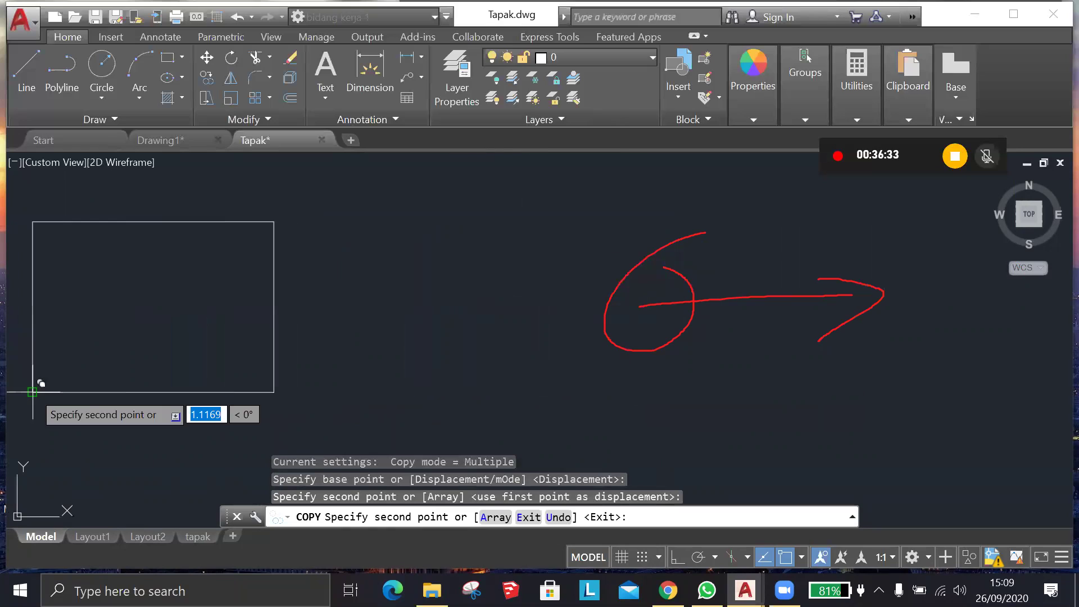
left_click(458, 390)
key("Escape")
Frame the three rectangles in view and select the third one.
mouse_move(348, 358)
middle_mouse_down()
mouse_move(456, 389)
mouse_move(658, 381)
mouse_move(863, 250)
middle_mouse_up()
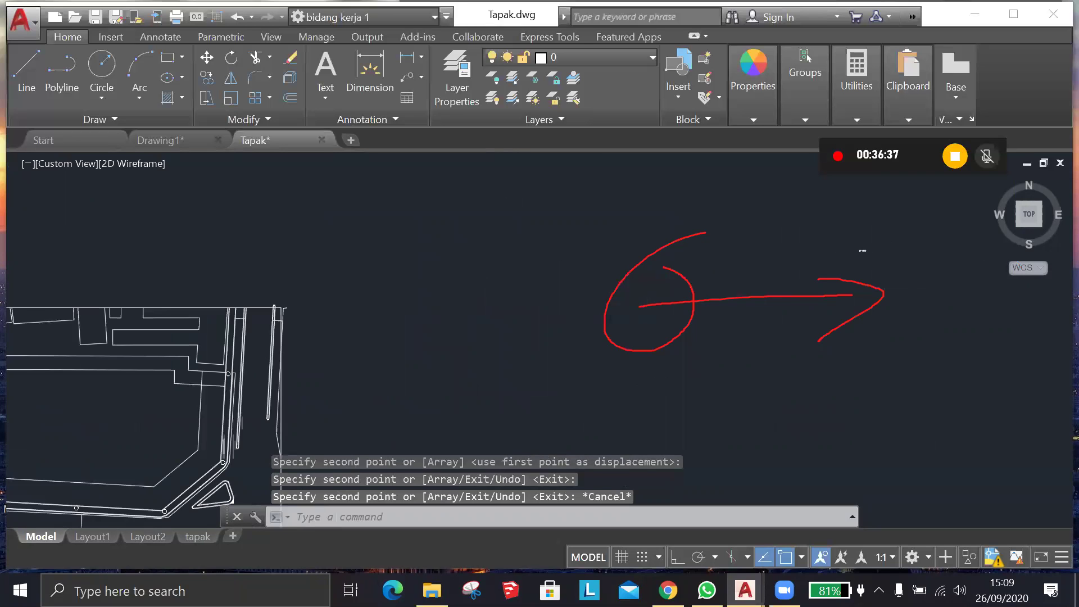
scroll(660, 384, "down", 5)
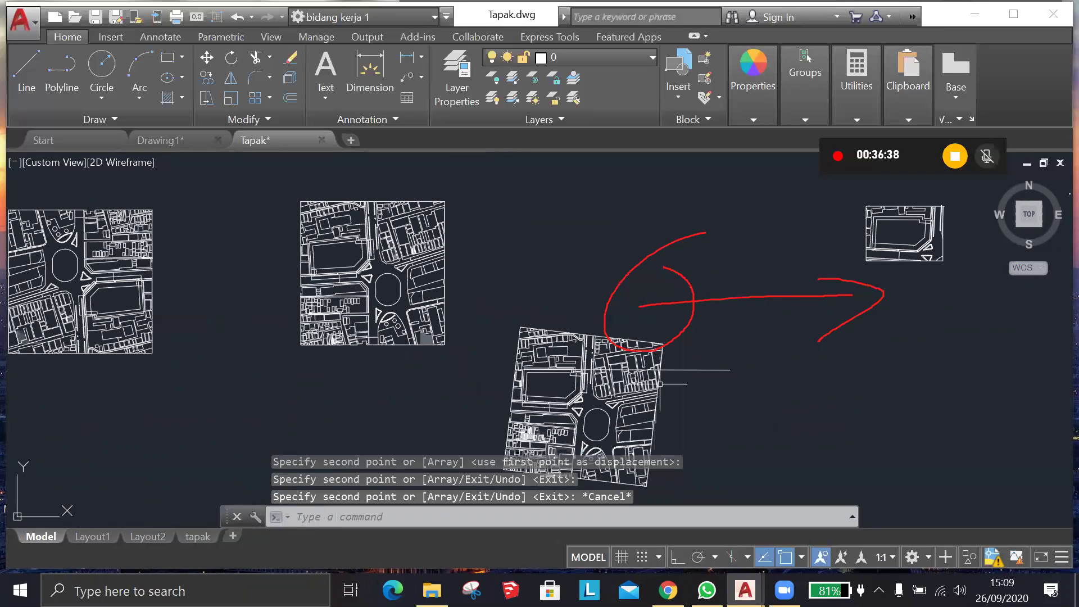
middle_click(482, 320)
middle_click(482, 320)
scroll(494, 332, "up", 3)
scroll(440, 332, "up", 3)
scroll(441, 322, "up", 3)
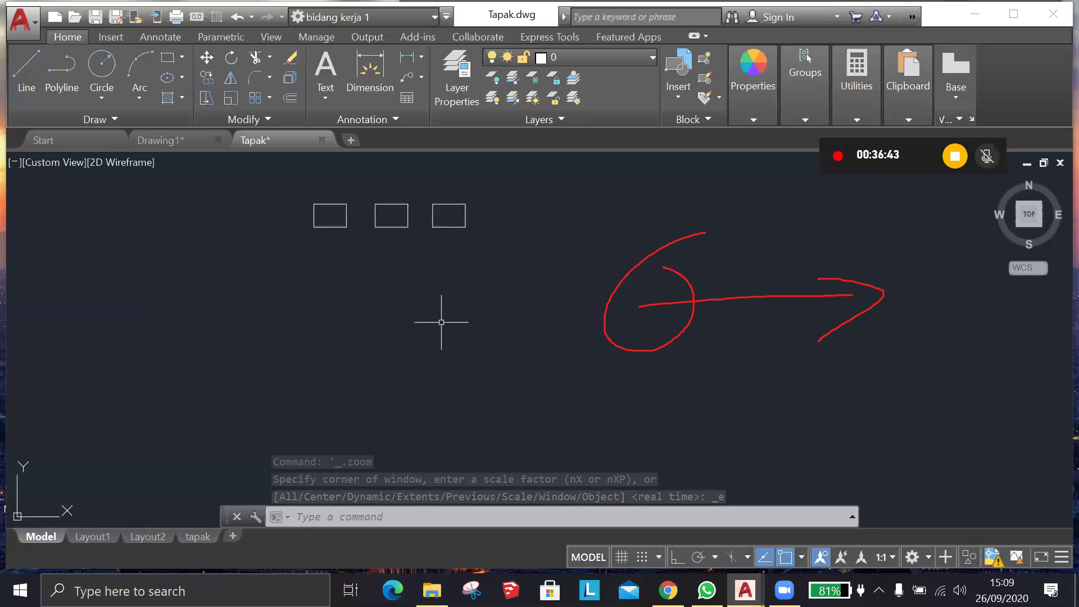
scroll(441, 322, "up", 2)
middle_click_drag(441, 322, 407, 358)
scroll(406, 358, "up", 2)
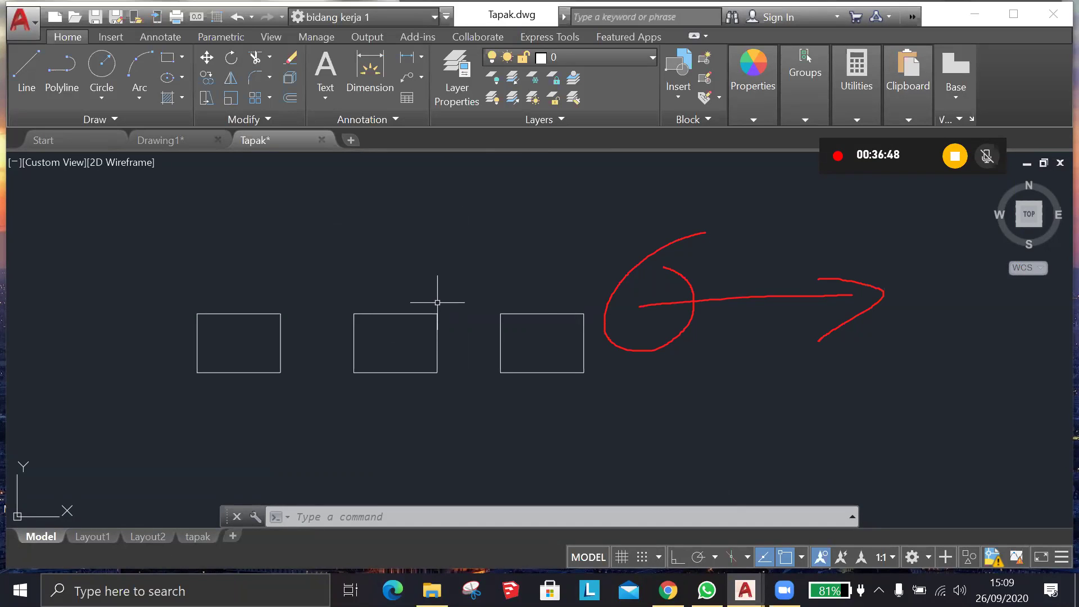
left_click(536, 313)
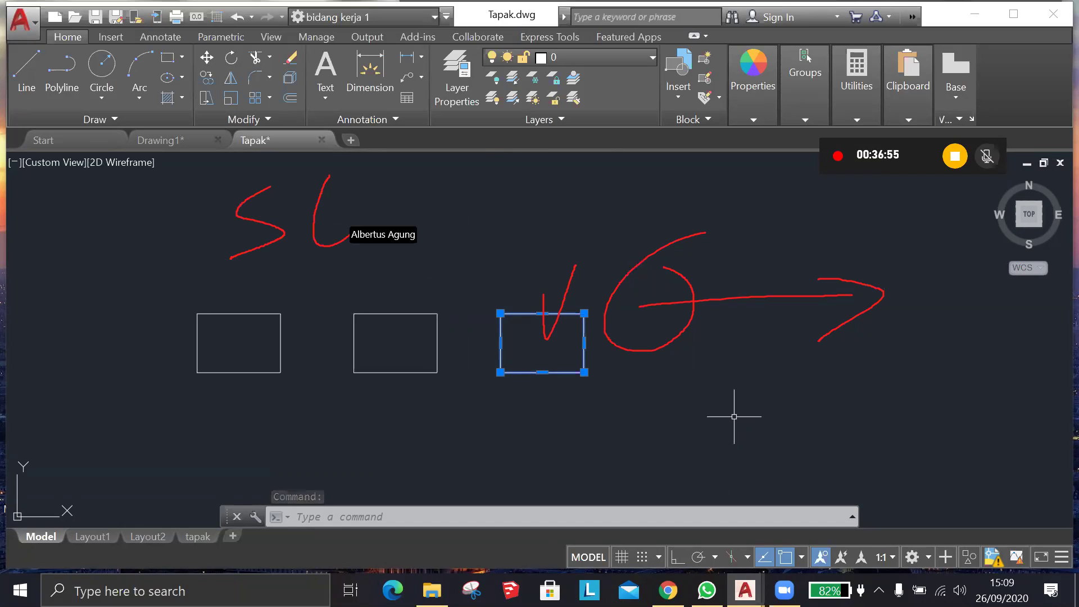
Scale the third rectangle by a factor of 1000 about its top-left corner.
type("SC")
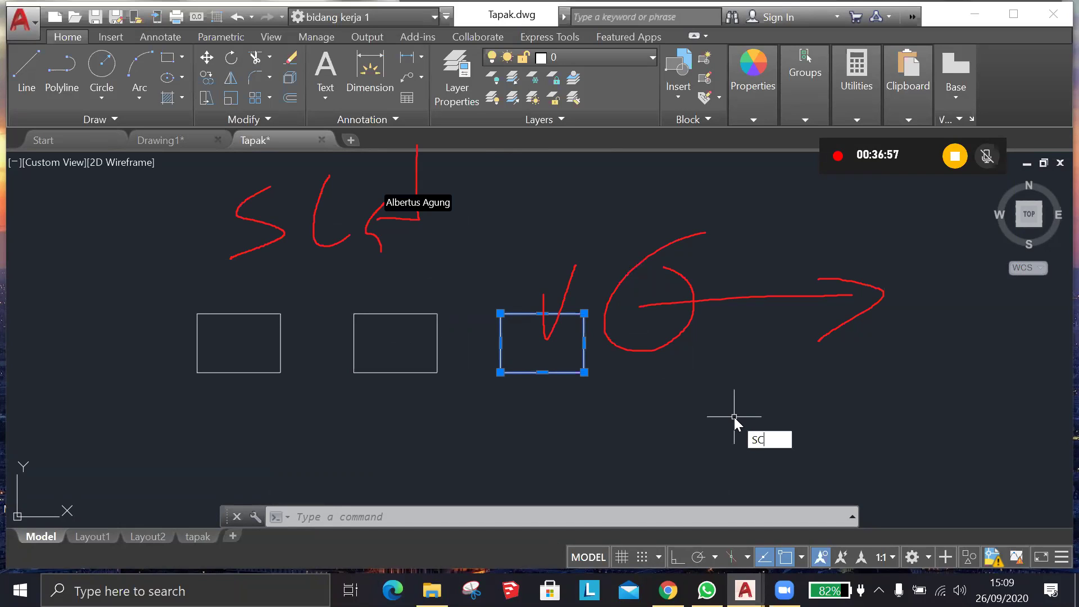
key("Return")
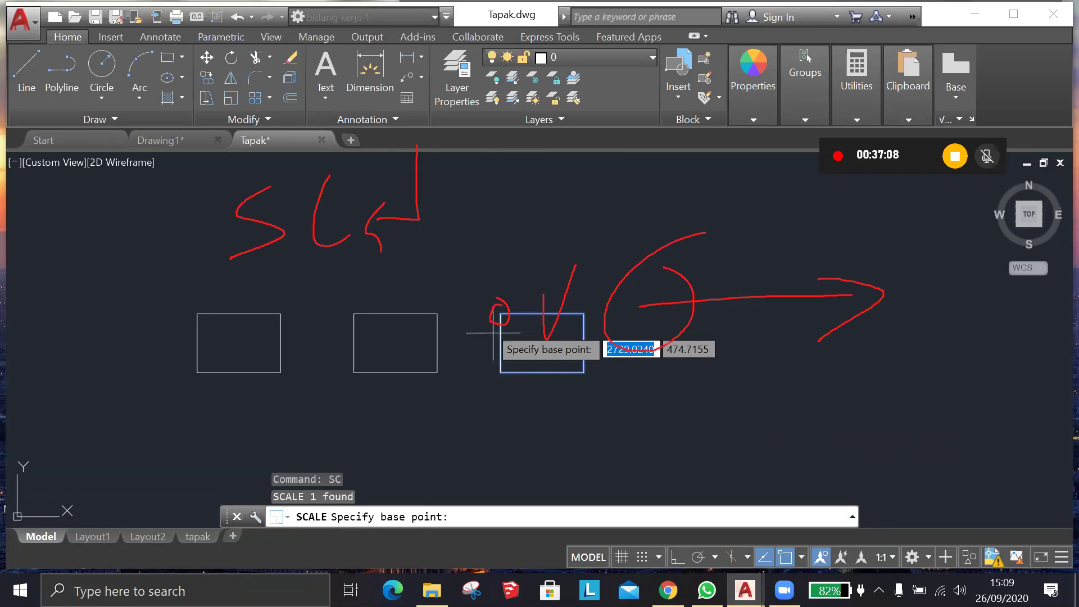
left_click(500, 313)
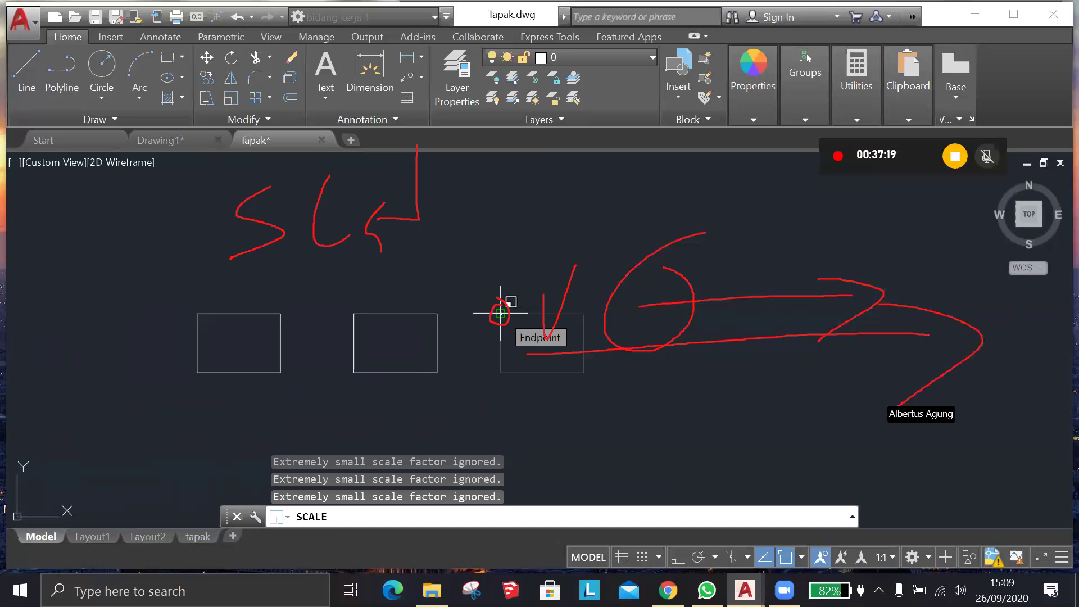
left_click(501, 313)
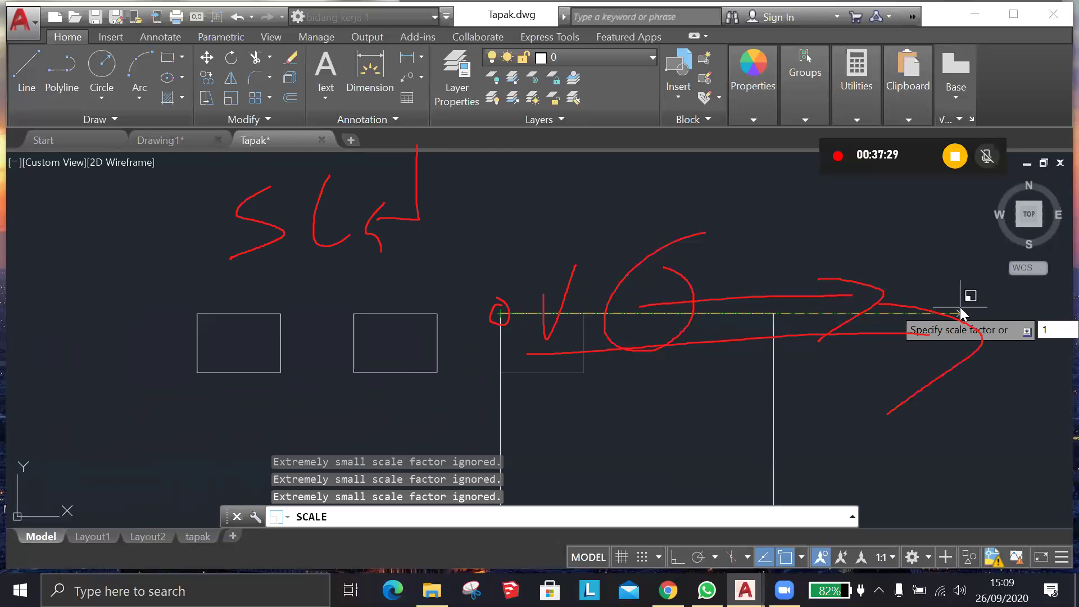
type("000")
key("Return")
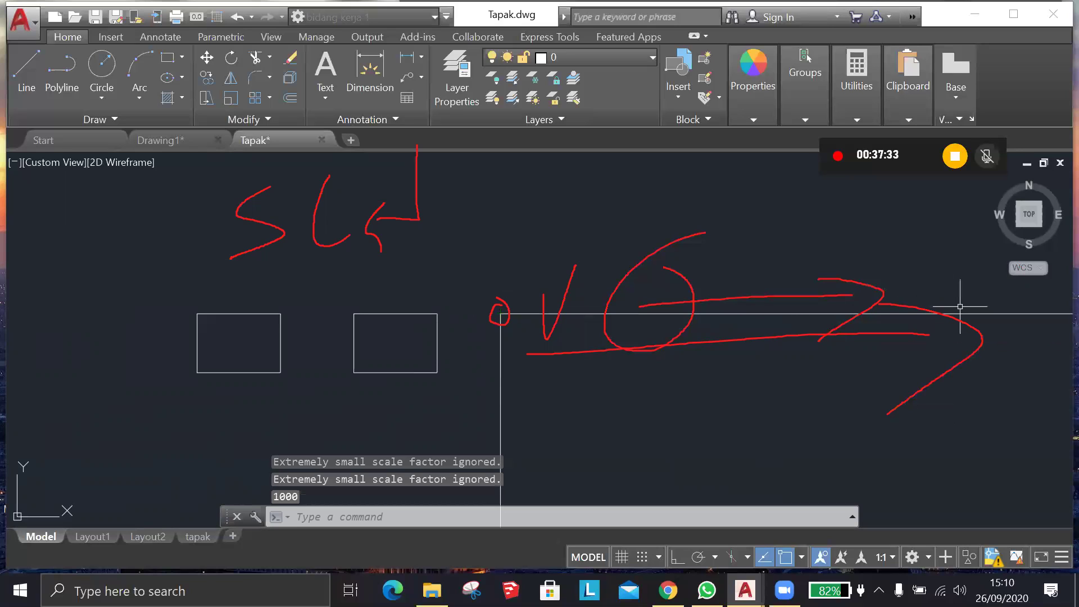
scroll(932, 313, "down", 3)
scroll(932, 315, "down", 2)
mouse_move(964, 374)
middle_mouse_down()
mouse_move(882, 386)
mouse_move(754, 364)
mouse_move(569, 300)
mouse_move(698, 308)
mouse_move(309, 163)
middle_mouse_up()
mouse_move(415, 264)
middle_mouse_down()
mouse_move(530, 449)
mouse_move(401, 433)
middle_mouse_up()
mouse_move(312, 308)
middle_mouse_down()
mouse_move(402, 356)
mouse_move(498, 365)
middle_mouse_up()
middle_click_drag(688, 367, 486, 382)
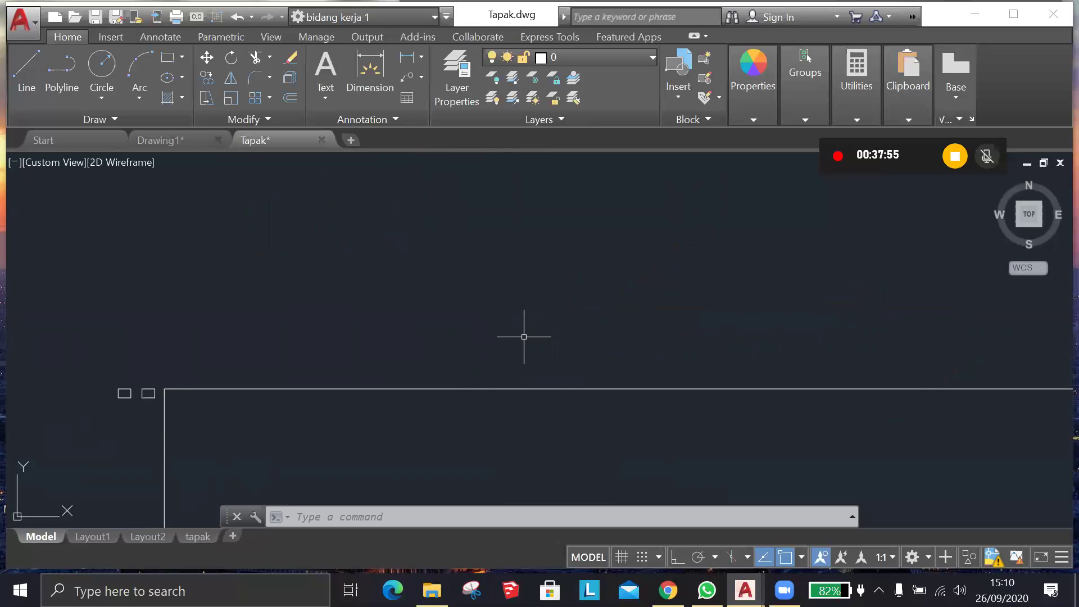
scroll(518, 355, "down", 2)
scroll(562, 360, "down", 6)
scroll(635, 364, "down", 3)
scroll(739, 380, "down", 4)
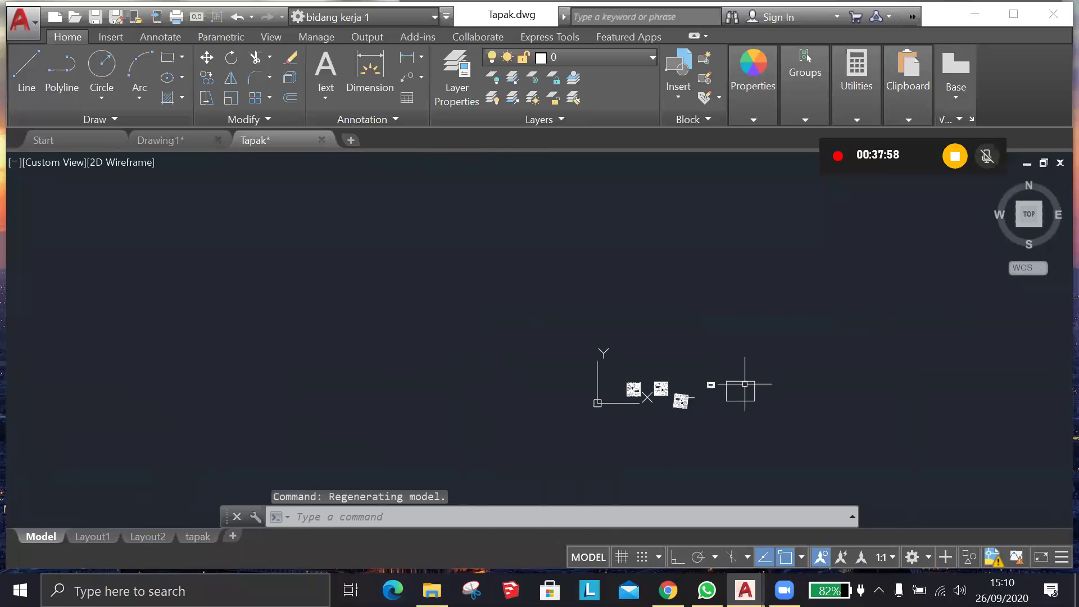
scroll(745, 384, "up", 2)
scroll(745, 384, "up", 3)
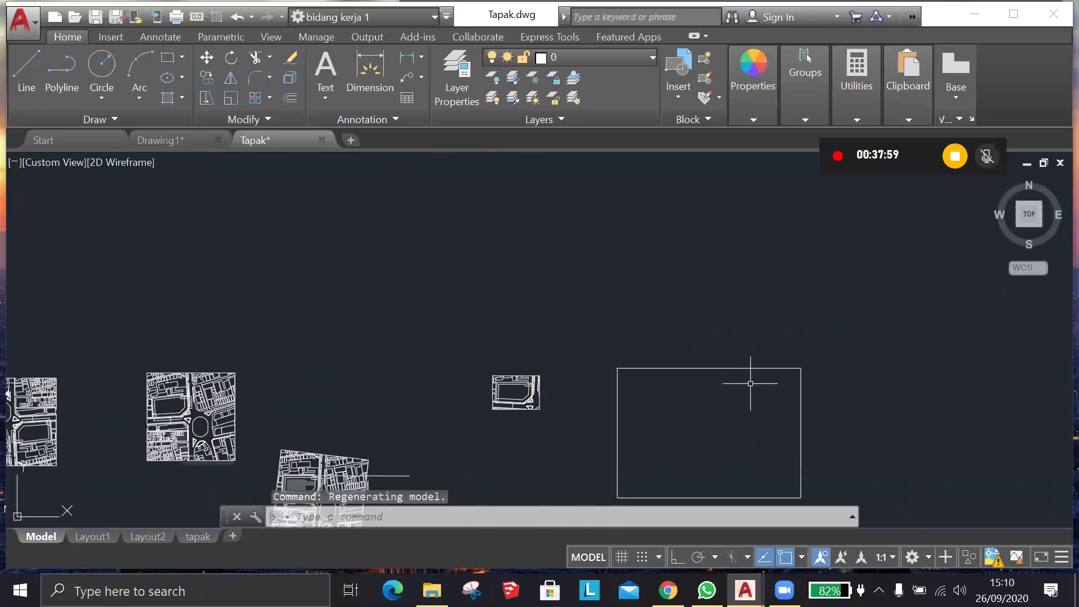
middle_click_drag(748, 384, 550, 330)
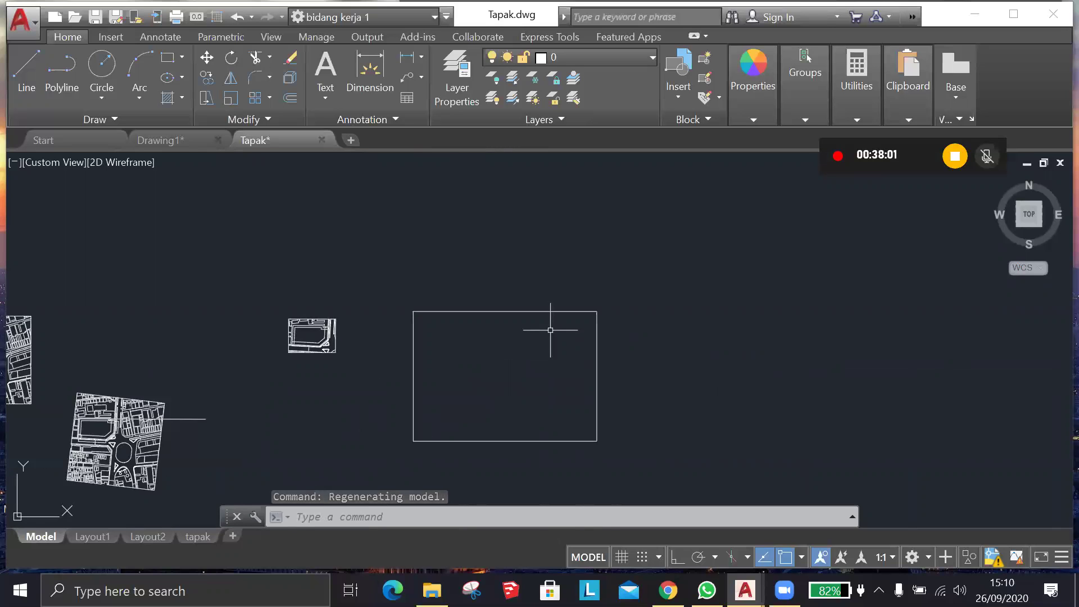
left_click(489, 310)
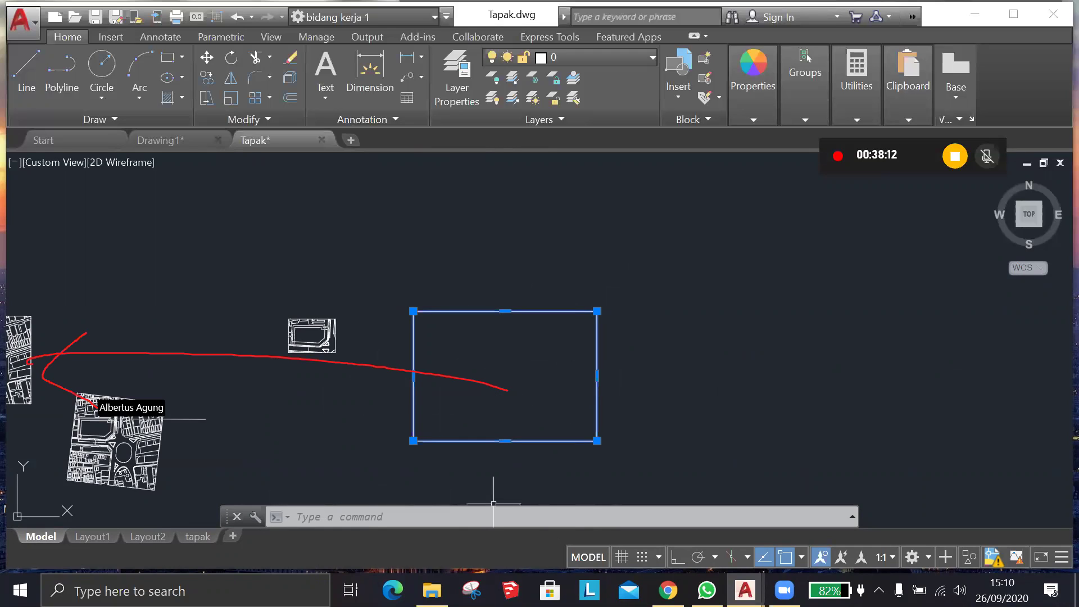
mouse_move(431, 591)
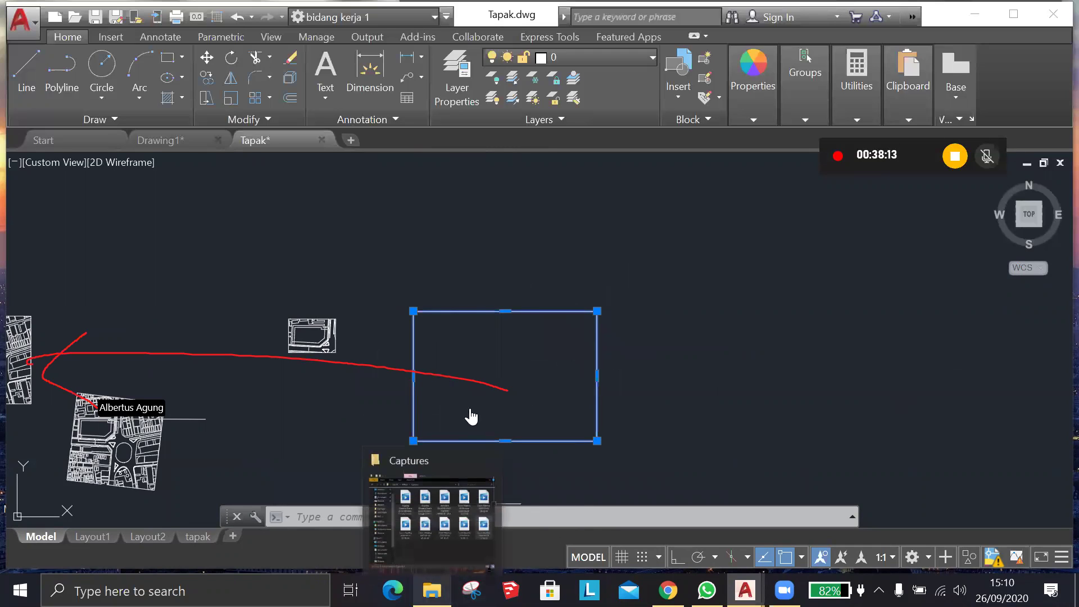
Browse to Data (D:) > SEMESTER 5 > STUDIO and open the TUGAS SPA 5 assignment PDF.
left_click(473, 461)
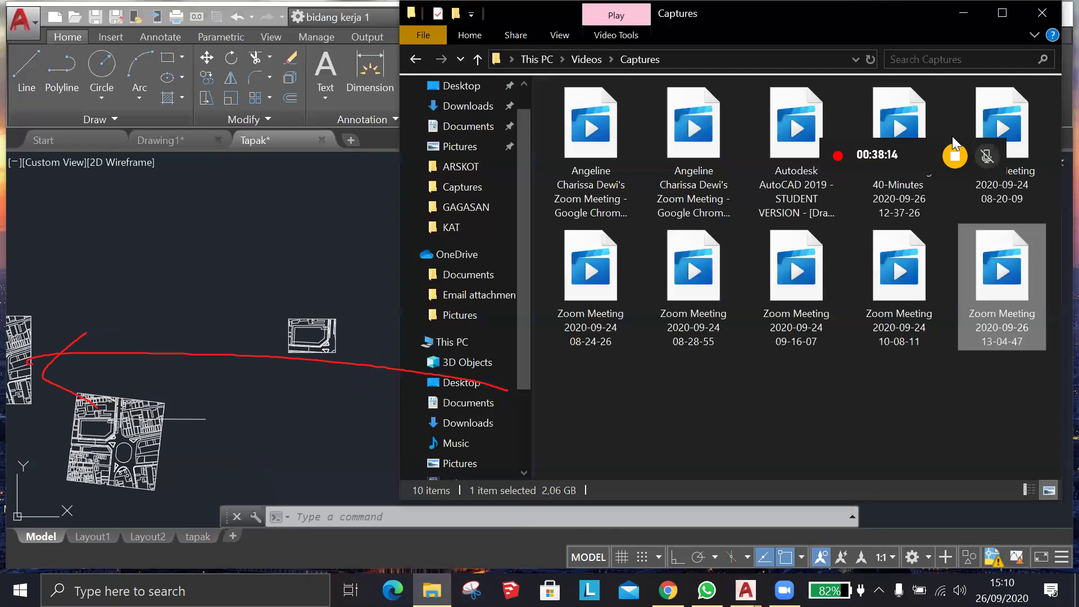
left_click(453, 423)
key("alt+Left")
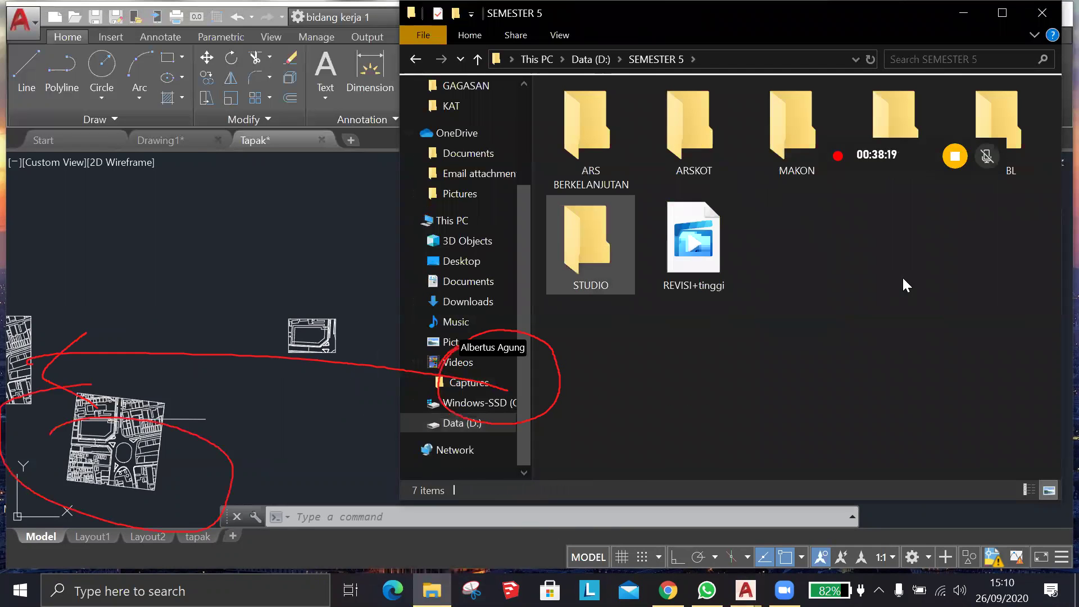
key("Return")
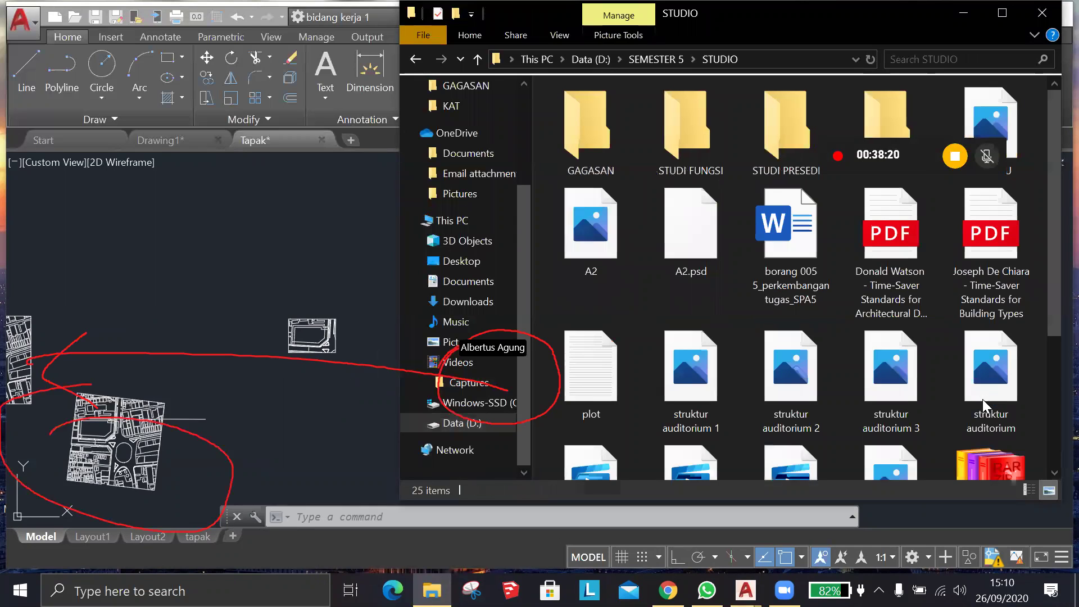
key("End")
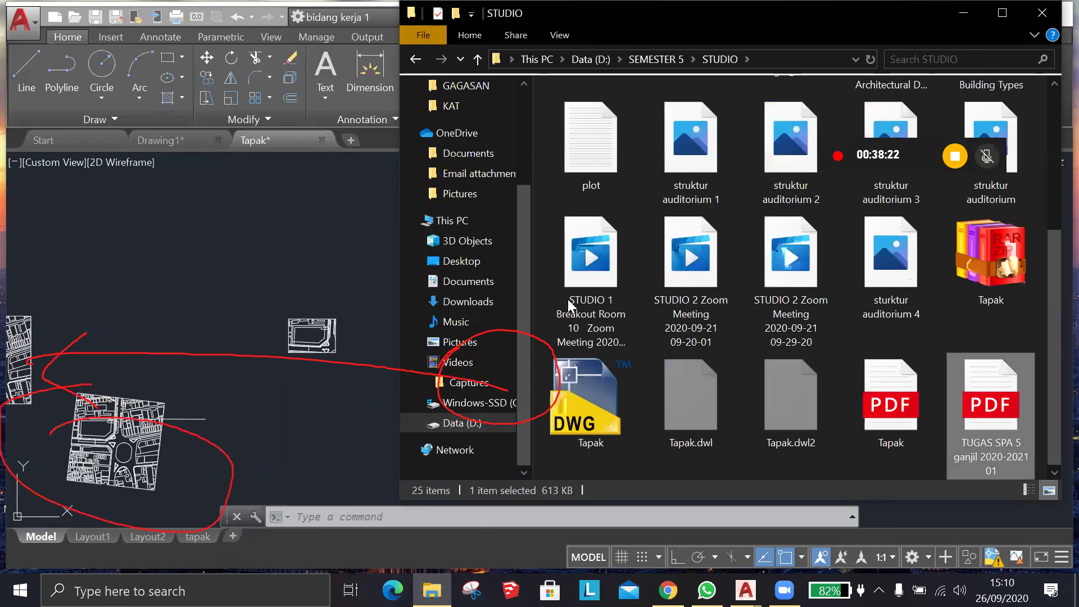
key("Return")
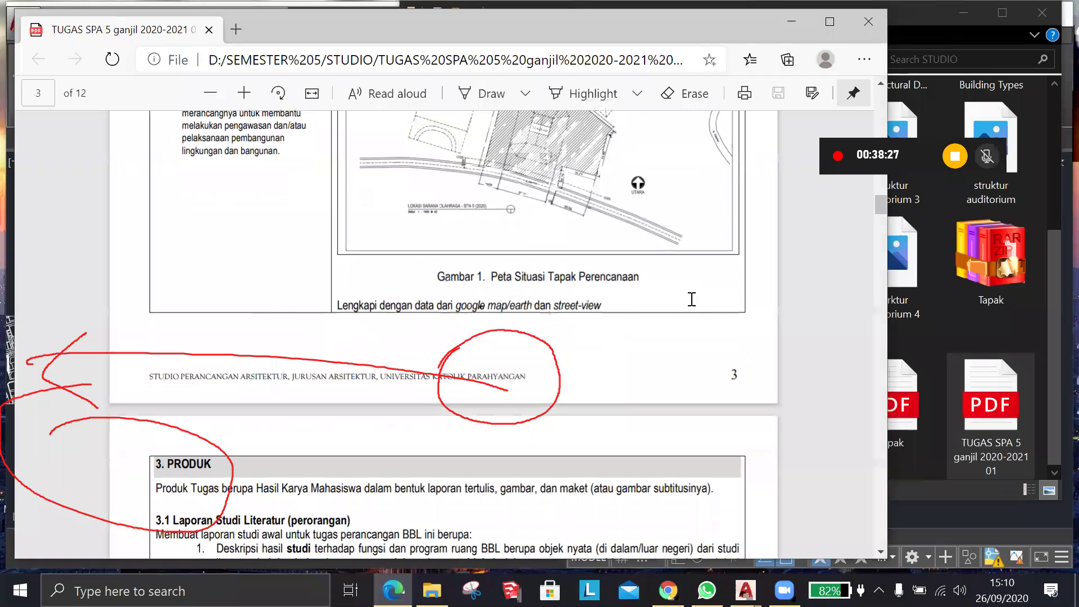
Read the PDF to page 5's Skala 1:400 site-plan requirement, then close it.
scroll(232, 330, "down", 15)
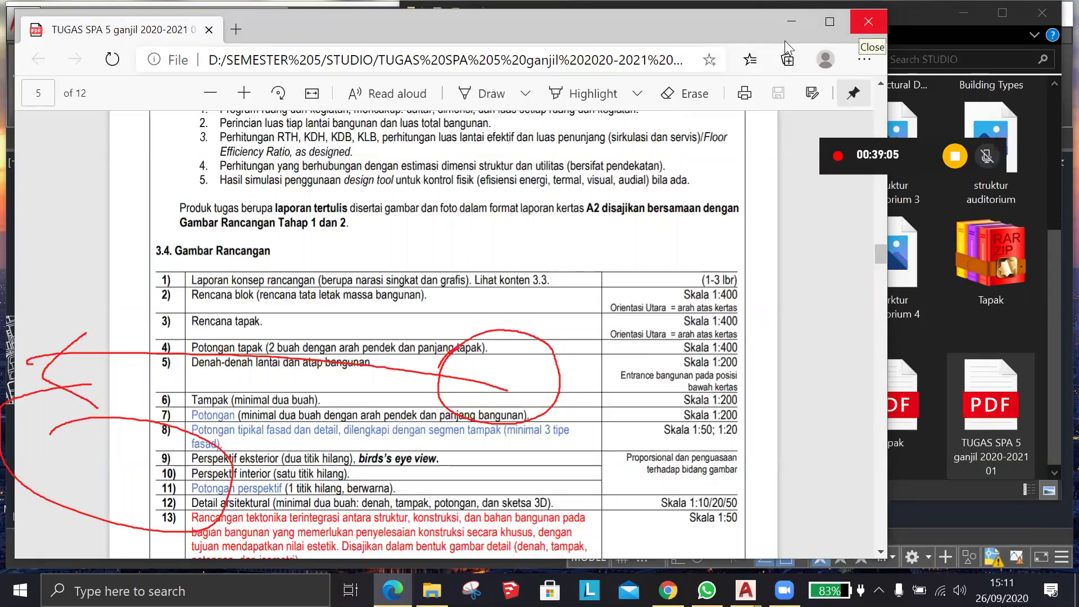
left_click(868, 21)
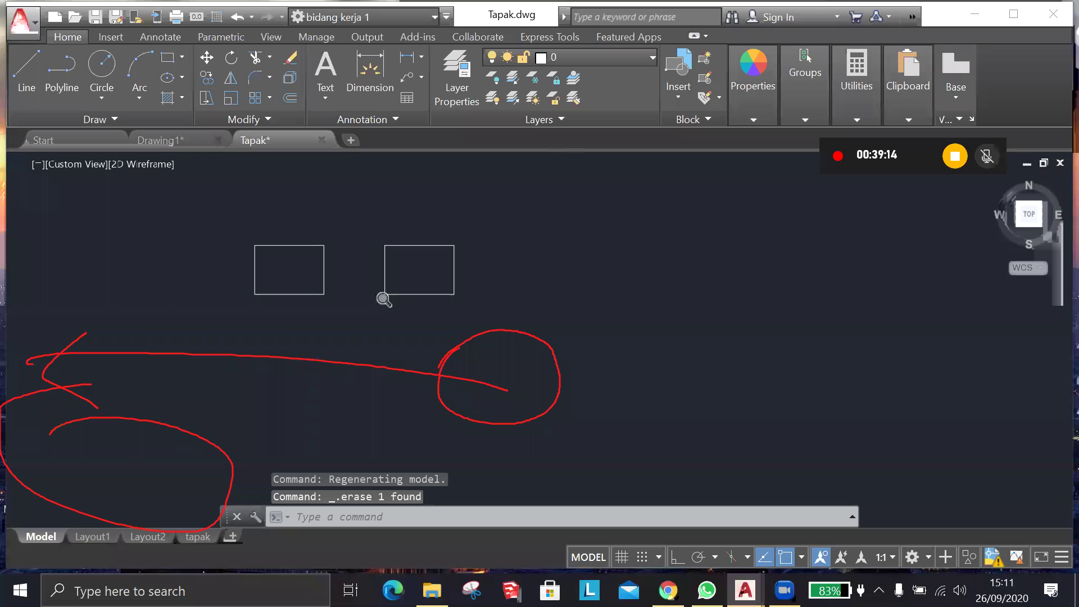
Scale the right-hand rectangle by 400 about its top-left corner.
middle_click(462, 224)
middle_click(462, 224)
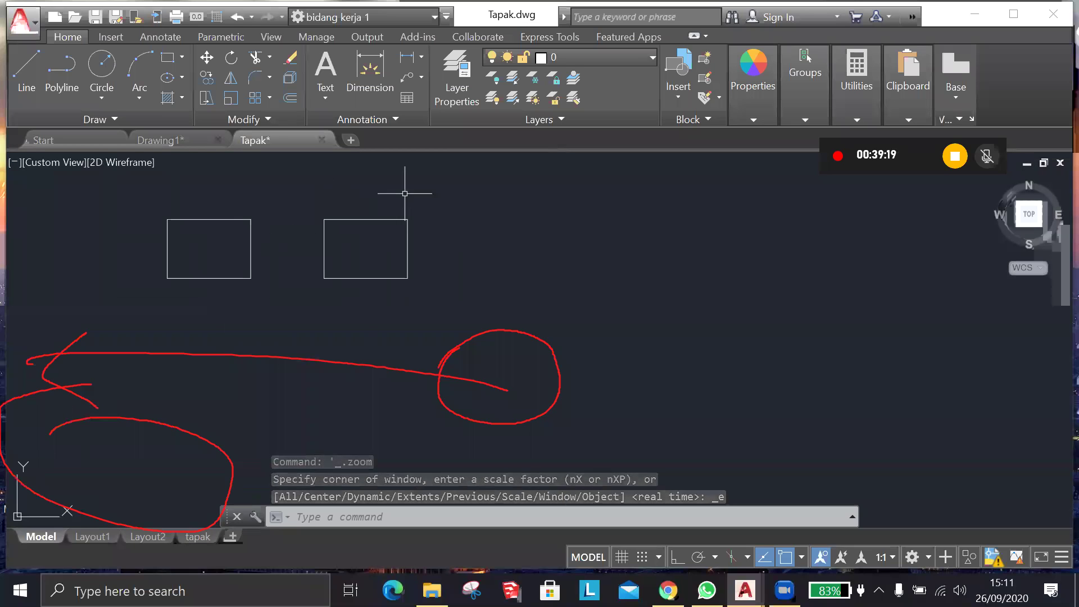
left_click(360, 219)
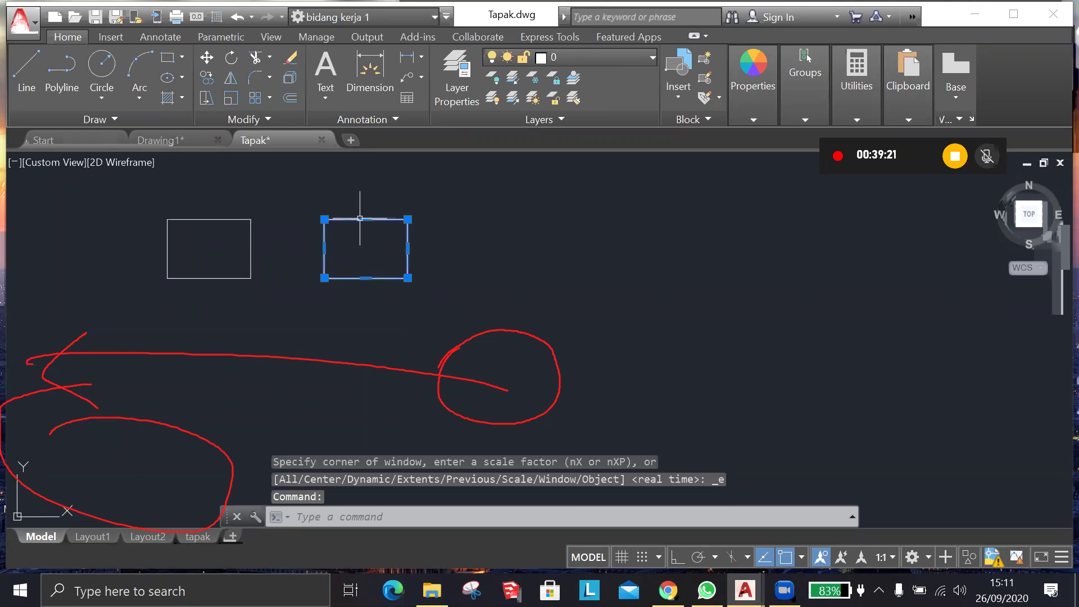
type("sc")
key("Escape")
key("Return")
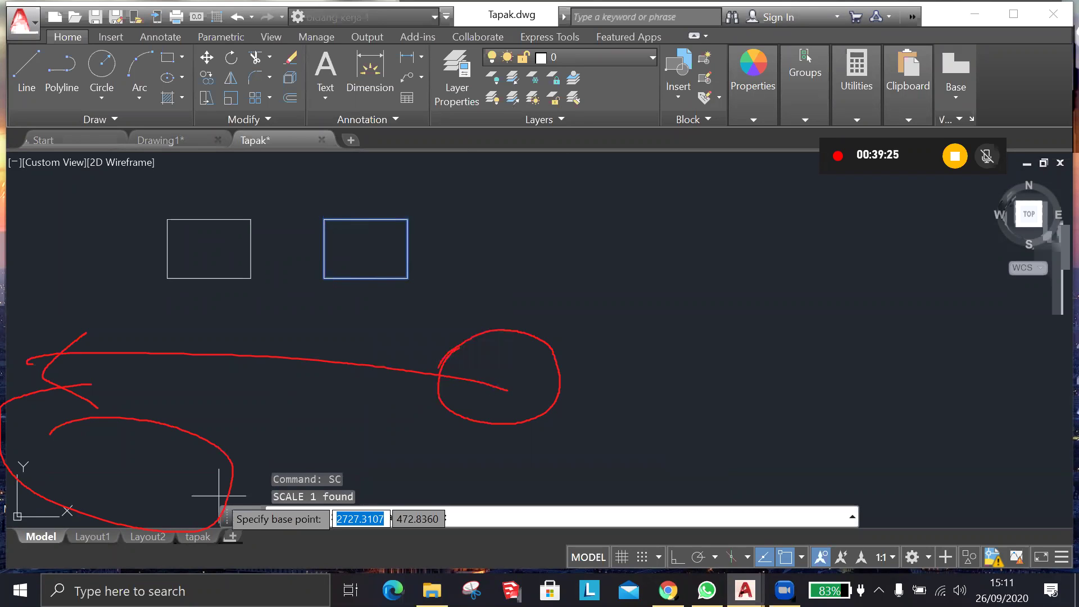
left_click(324, 220)
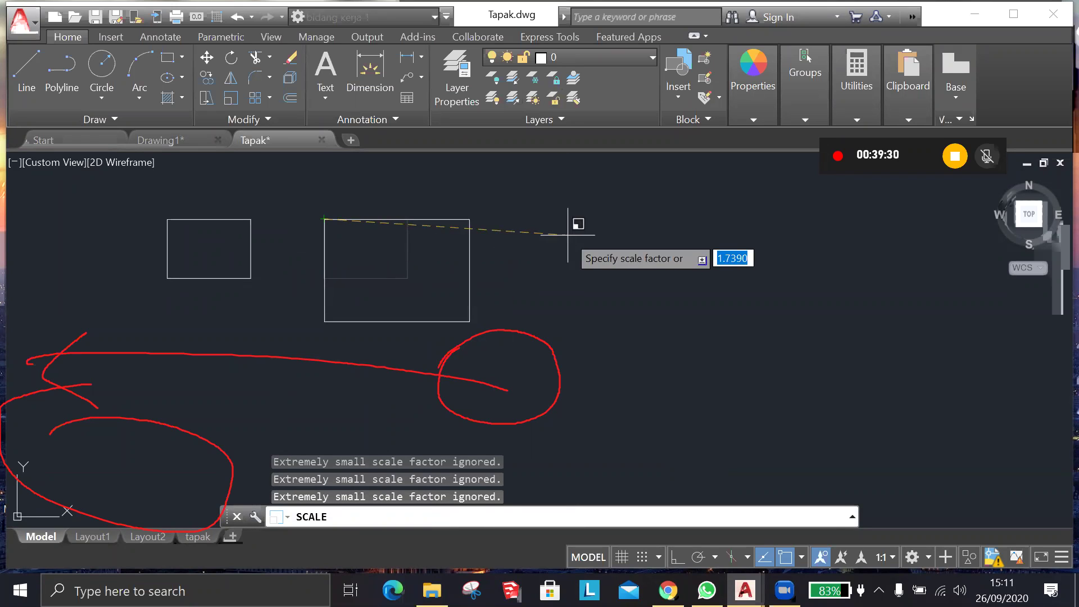
type("400")
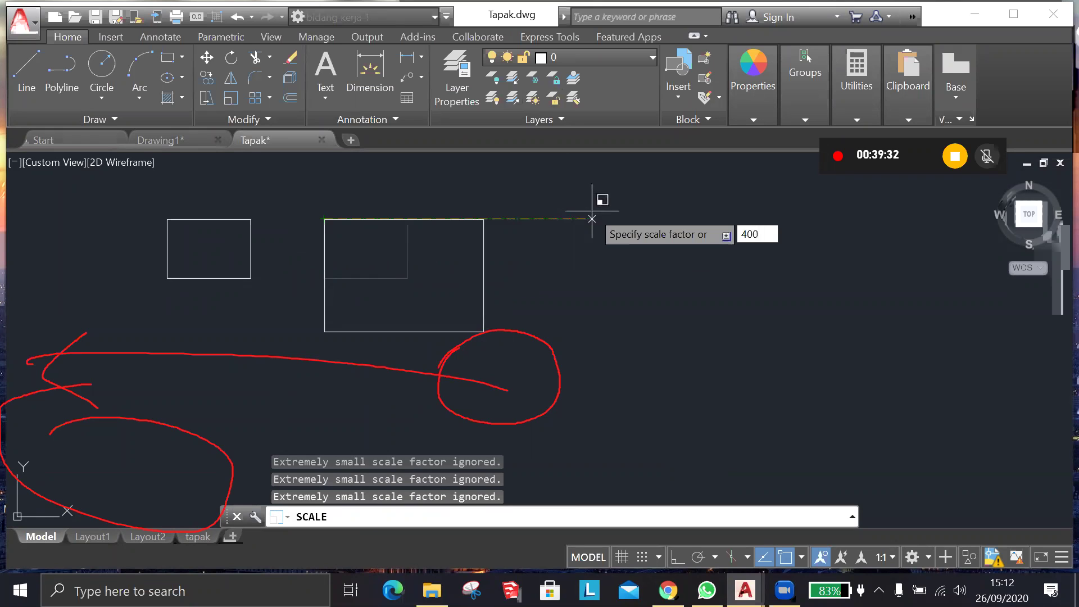
key("Return")
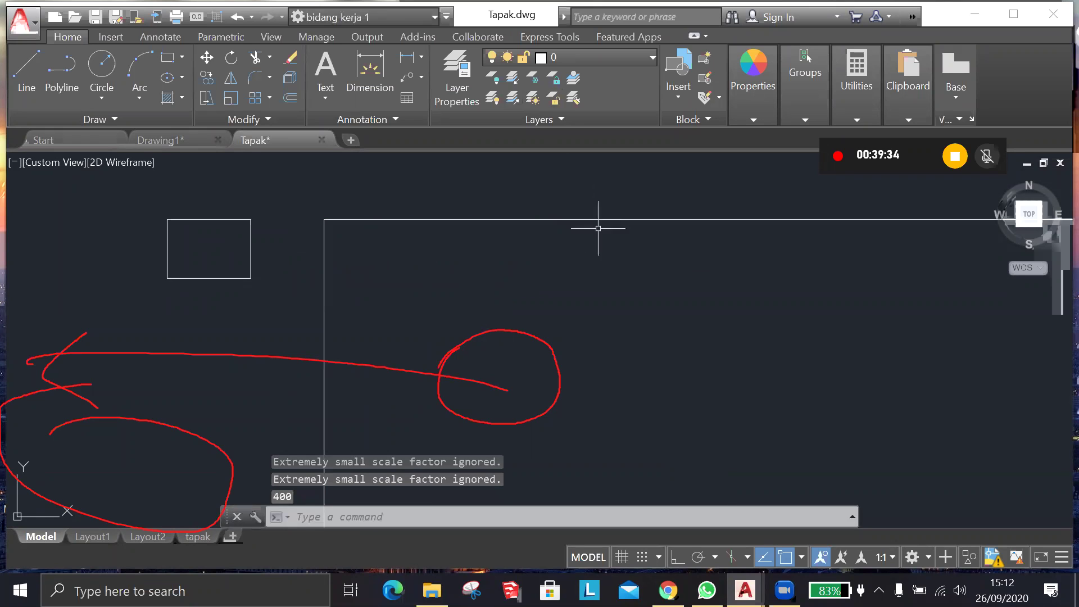
scroll(618, 227, "down", 6)
scroll(730, 242, "down", 4)
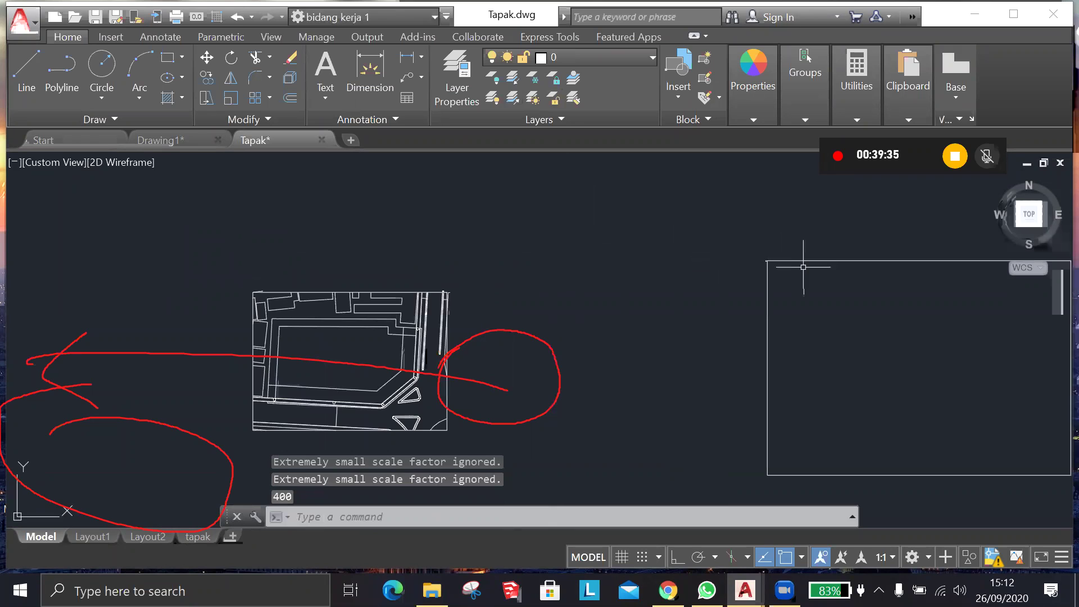
scroll(674, 247, "down", 2)
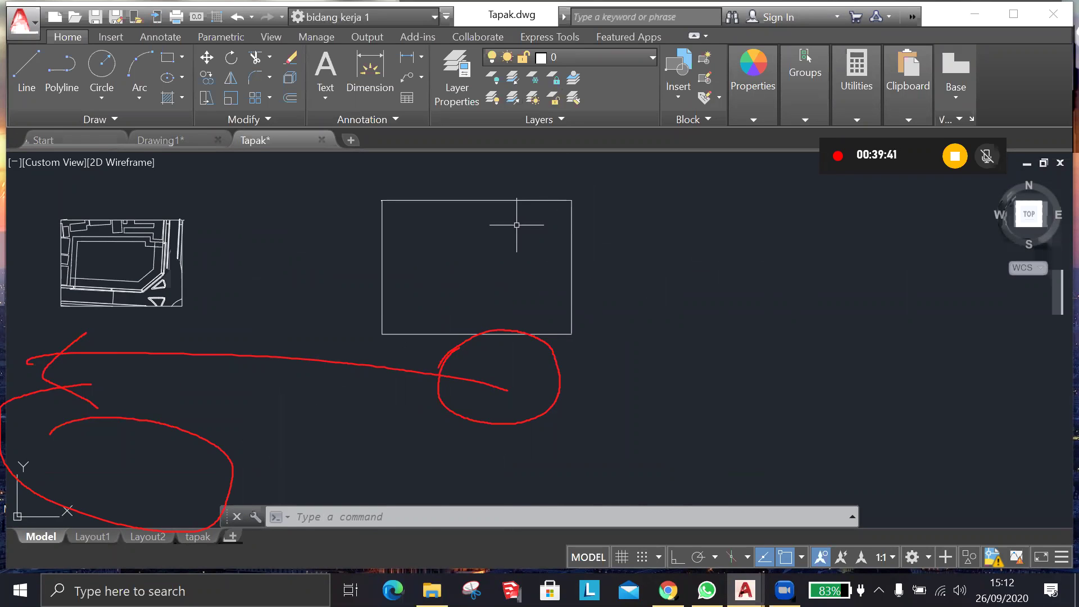
scroll(517, 225, "up", 2)
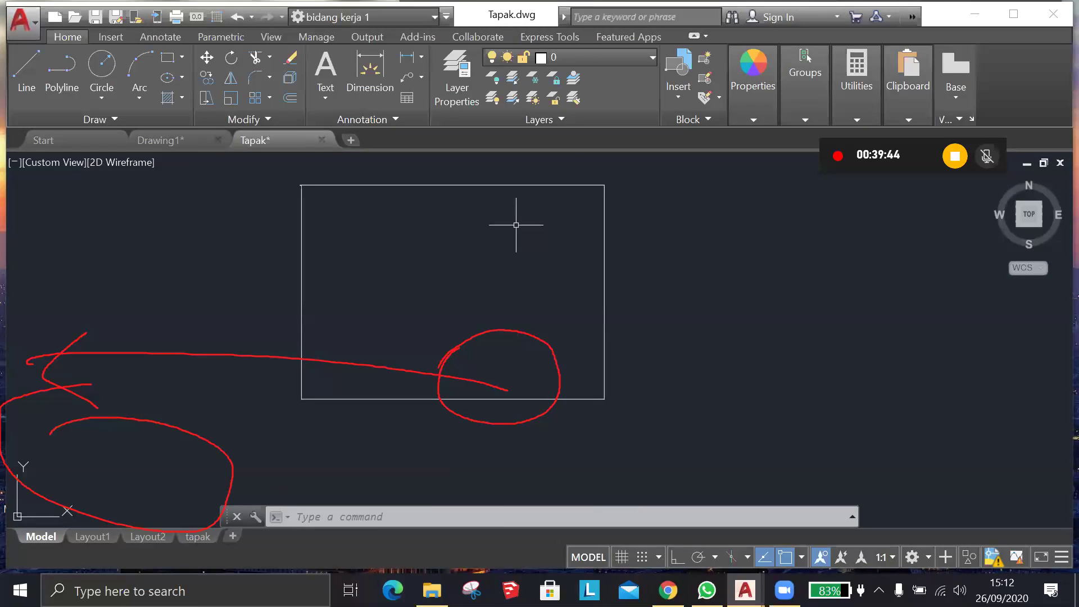
scroll(516, 225, "down", 2)
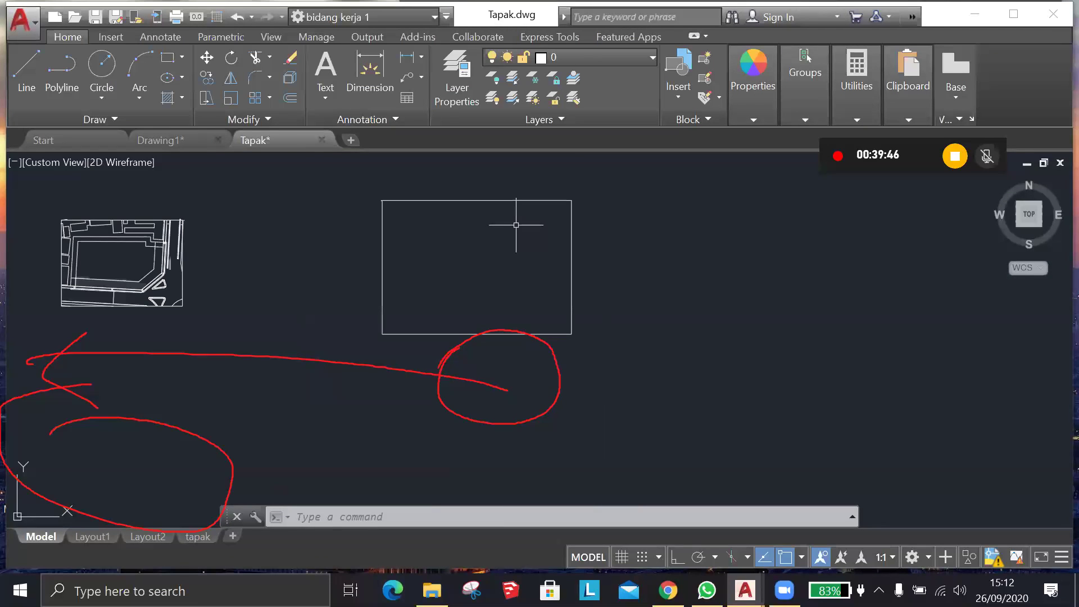
scroll(516, 225, "up", 2)
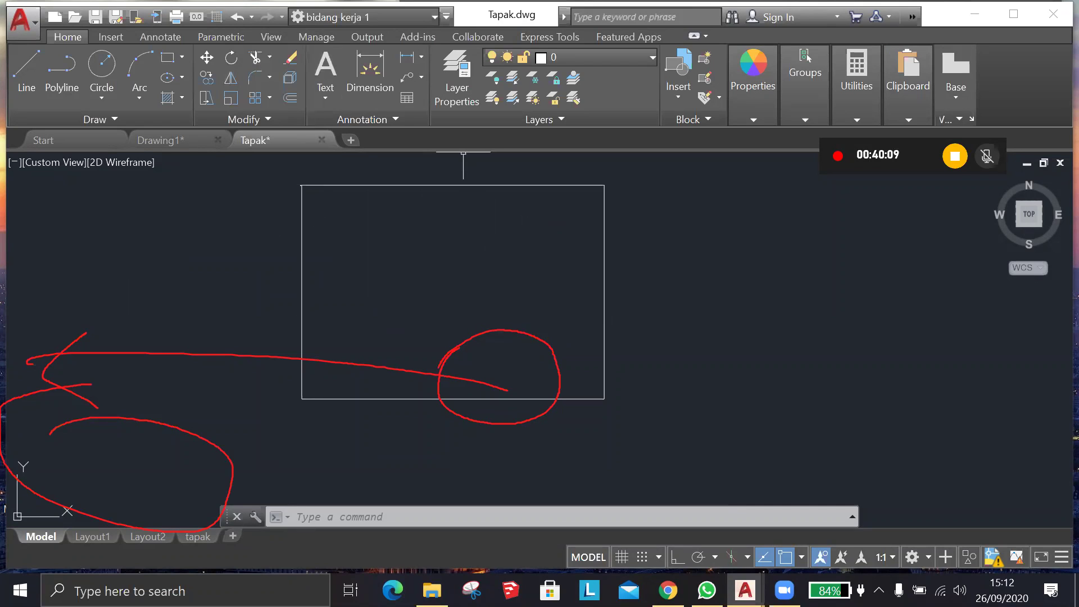
scroll(605, 337, "up", 5)
middle_click_drag(421, 212, 614, 222)
scroll(610, 251, "down", 5)
scroll(602, 251, "up", 1)
scroll(578, 241, "up", 4)
scroll(582, 244, "down", 2)
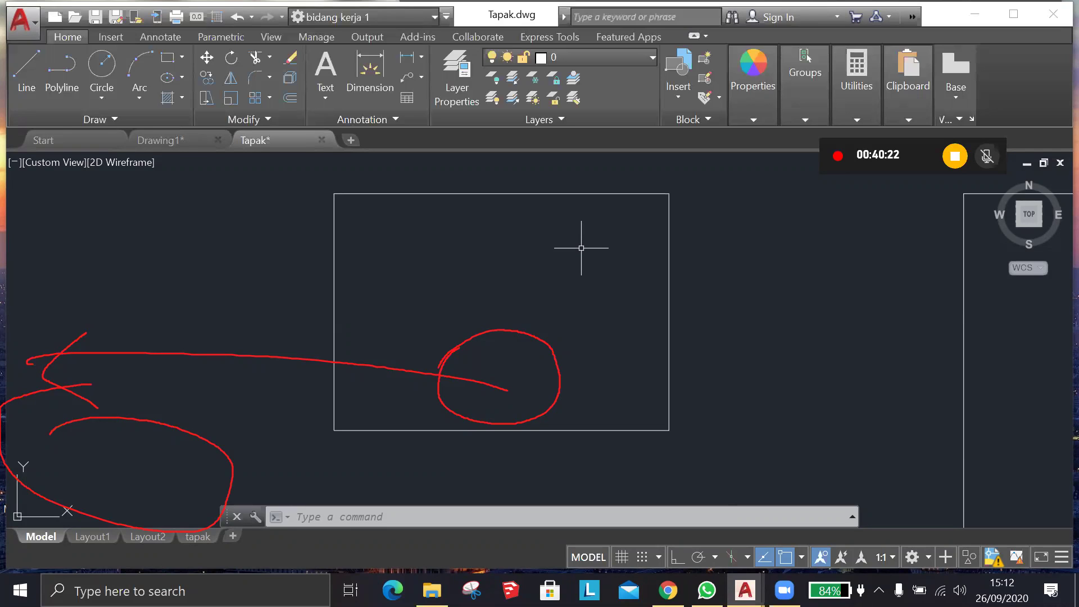
key("Escape")
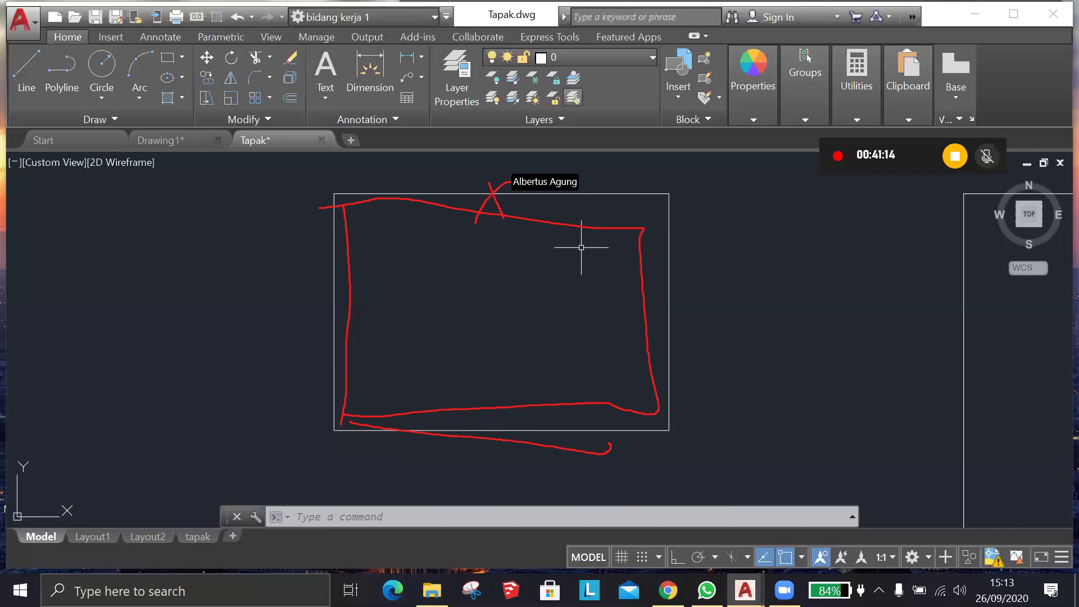
Explode the paper frame rectangle into separate edge lines.
left_click(583, 192)
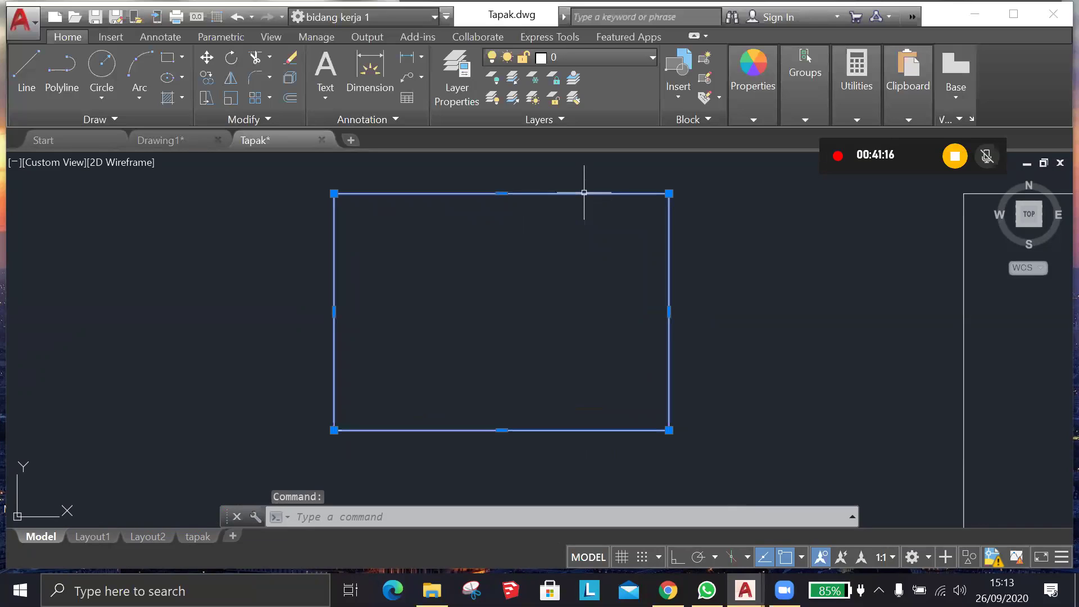
type("x")
key("Return")
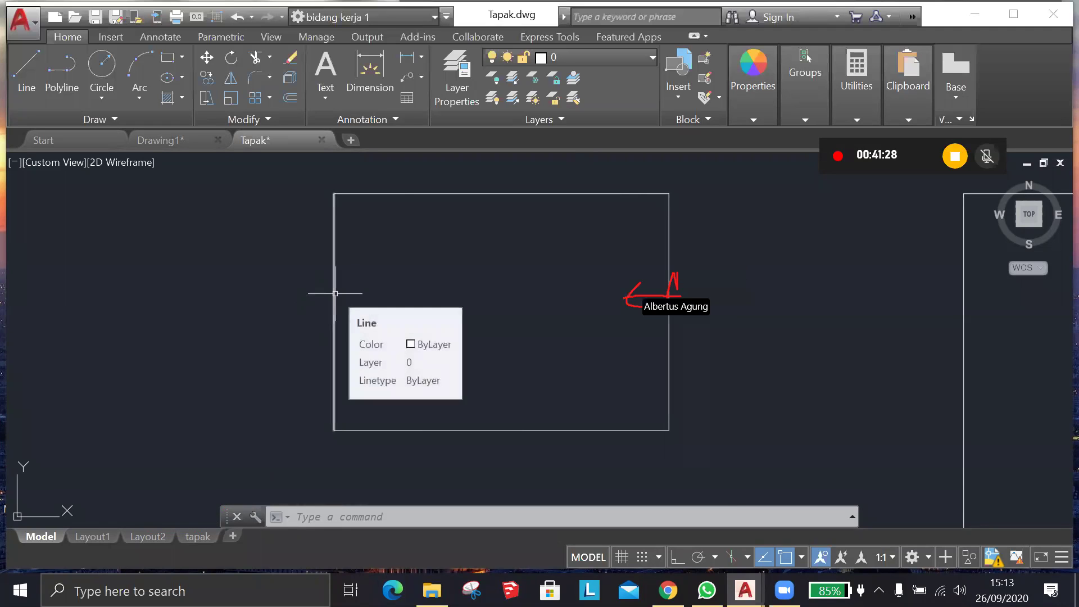
Try copying the frame's left edge 0.02 inward, then abandon the copy.
left_click(335, 292)
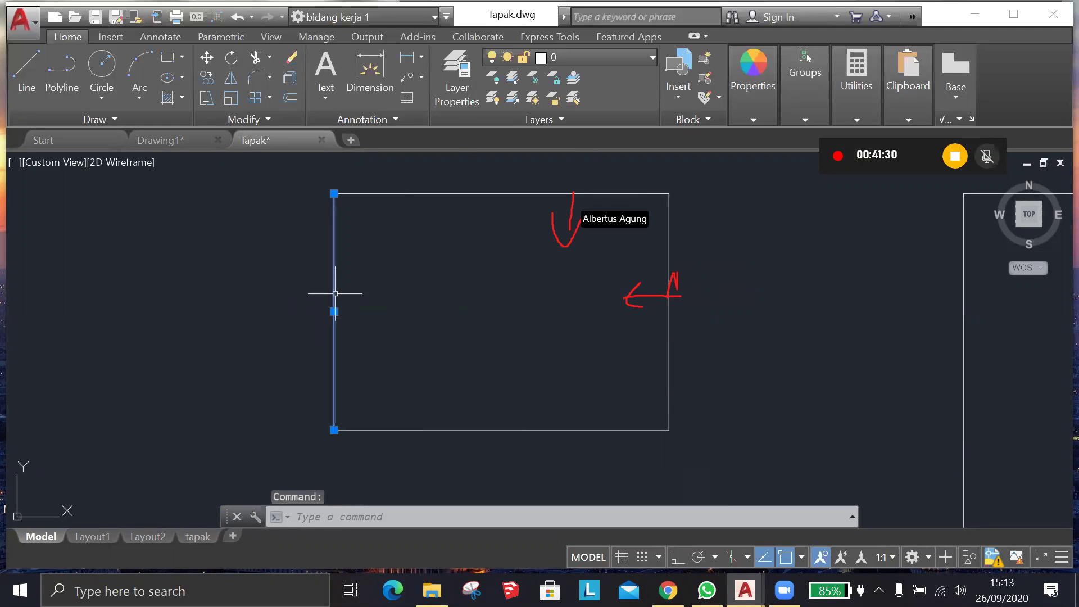
type("co")
key("Return")
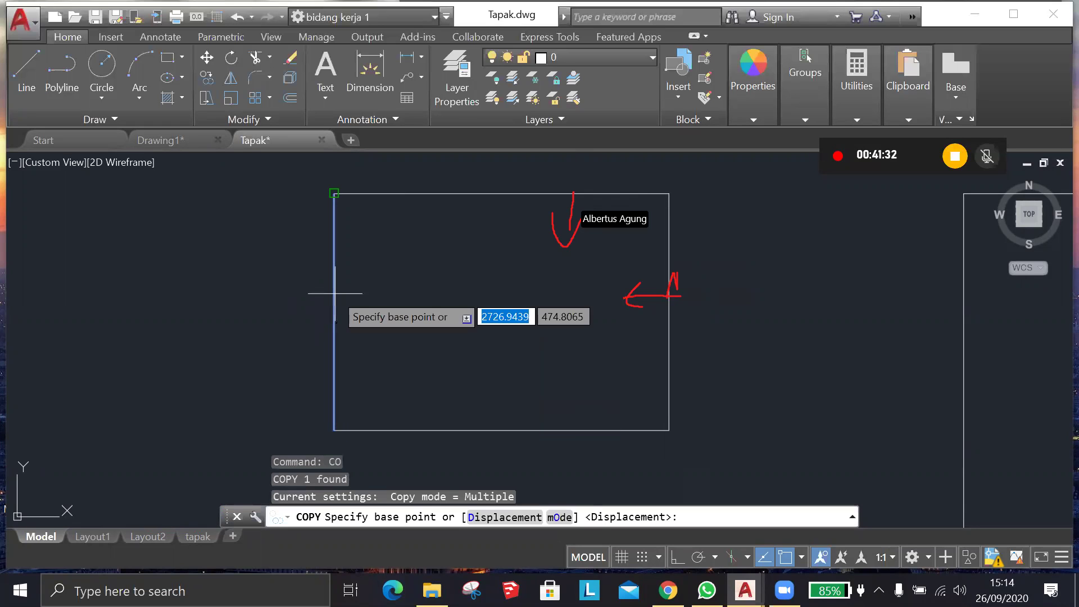
scroll(334, 292, "up", 3)
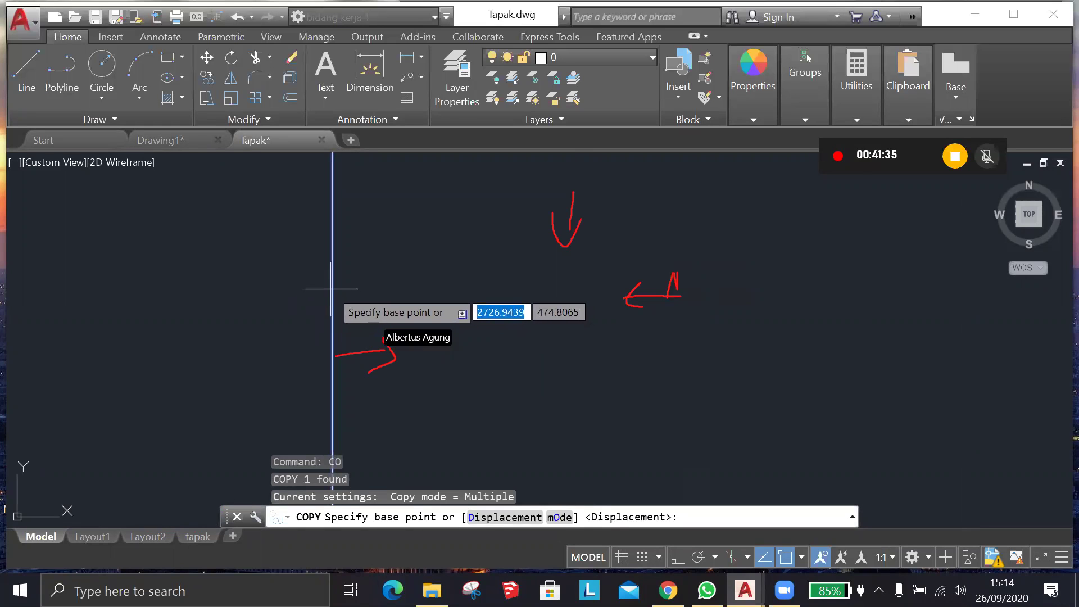
middle_click_drag(361, 301, 363, 355)
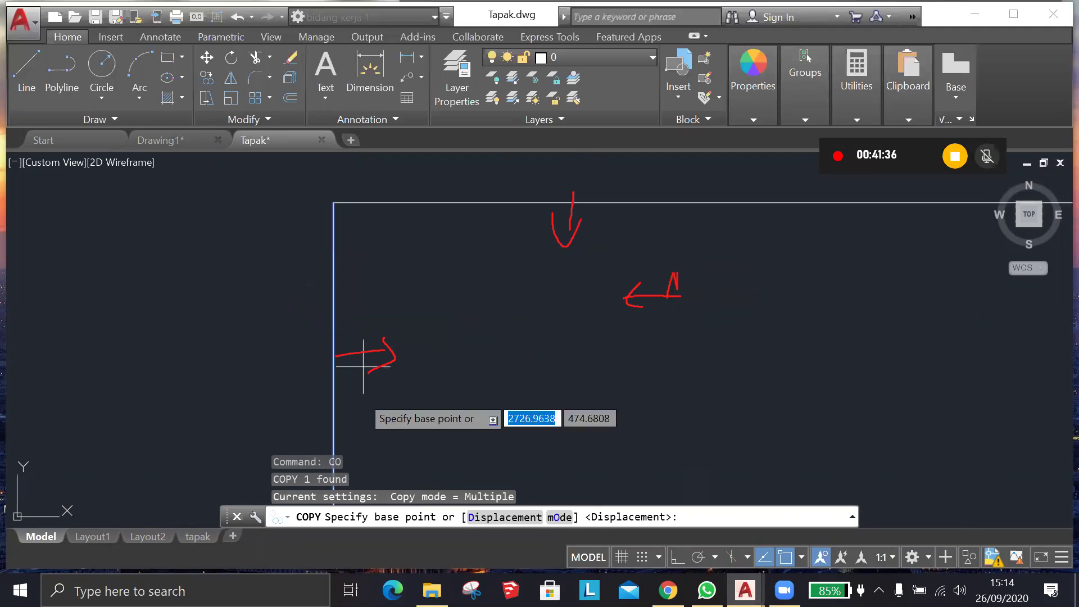
left_click(335, 205)
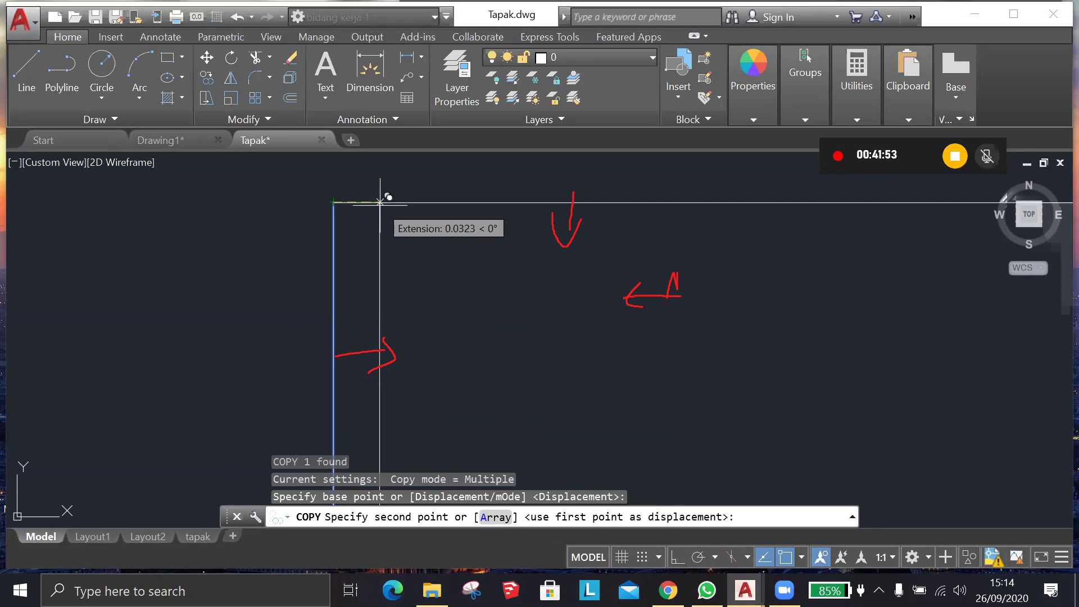
type("0.")
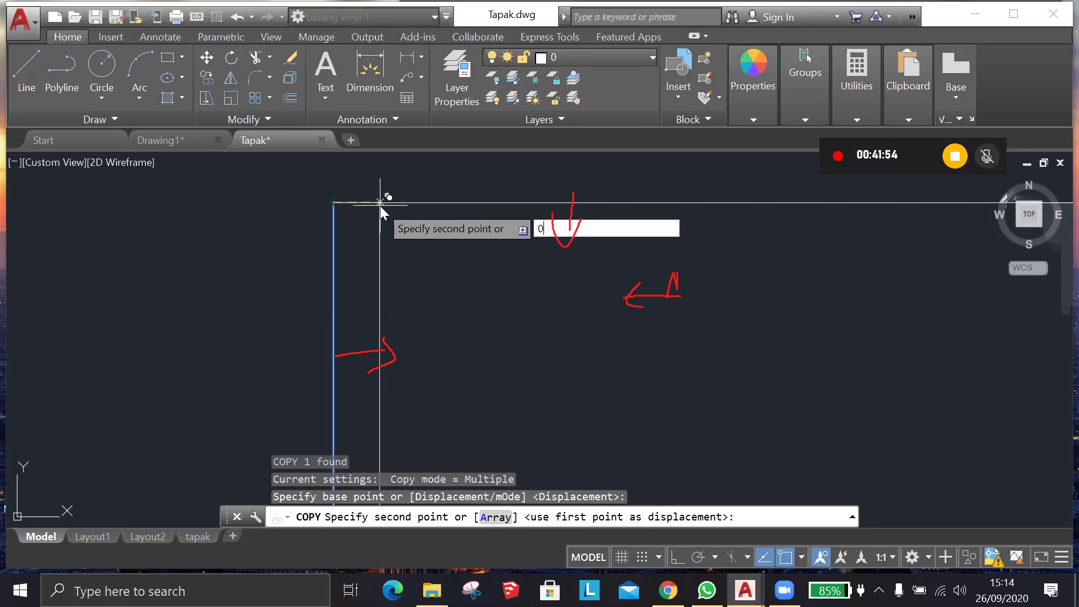
type("02")
key("Return")
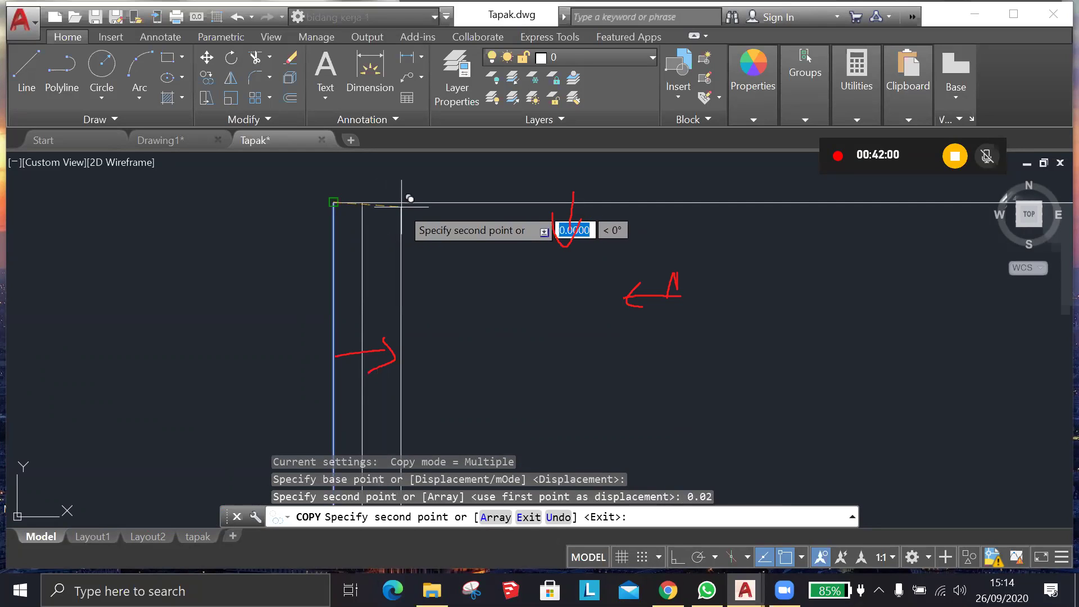
key("Escape")
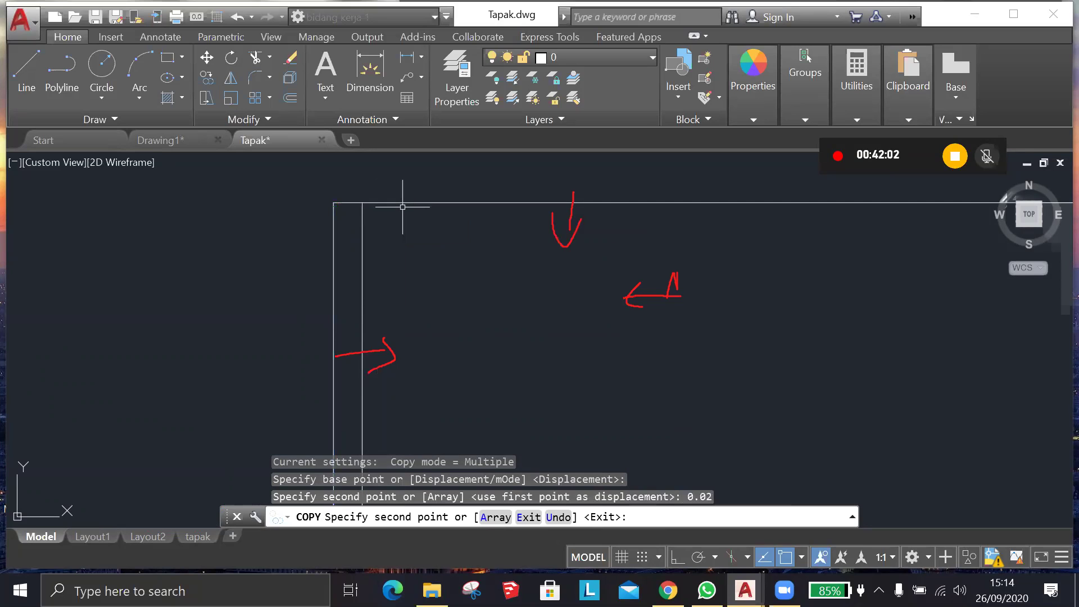
key("Escape")
Copy the frame's top line 0.01 below it from the top-left corner.
left_click(409, 202)
type("co")
key("Return")
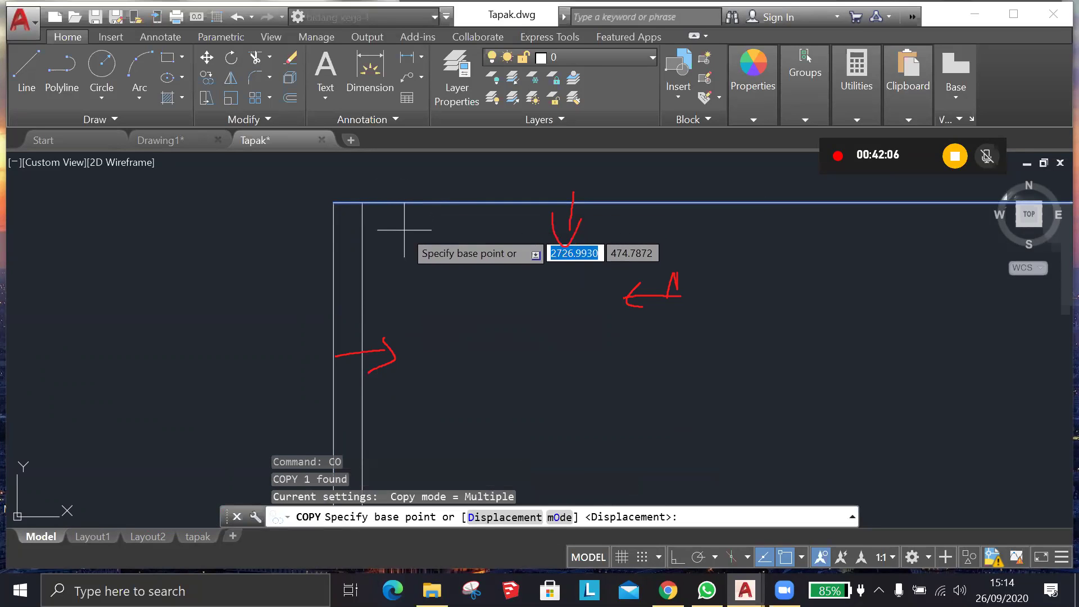
left_click(333, 203)
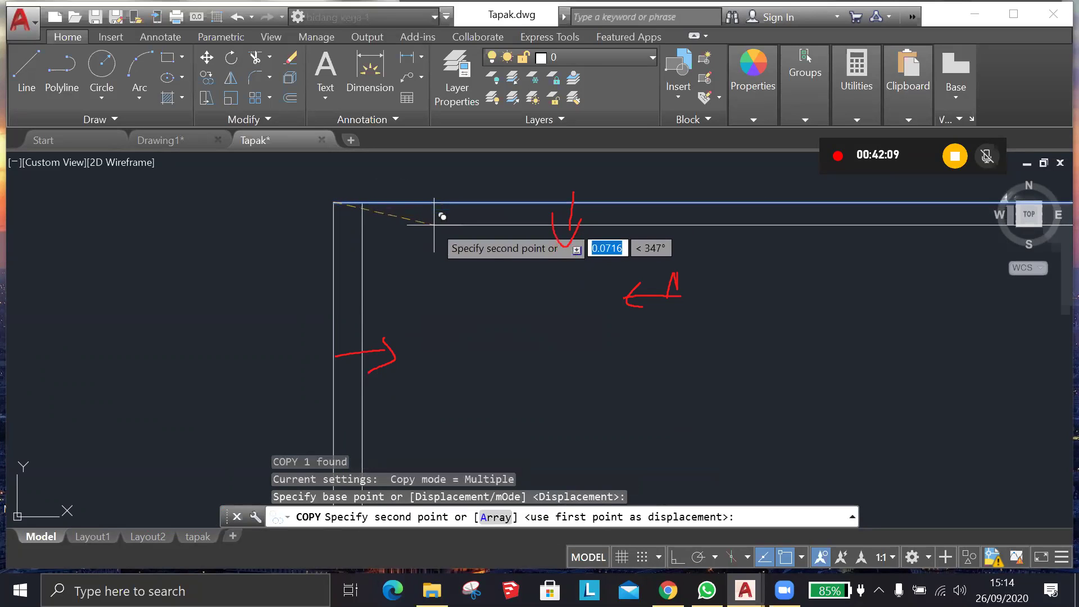
key("Escape")
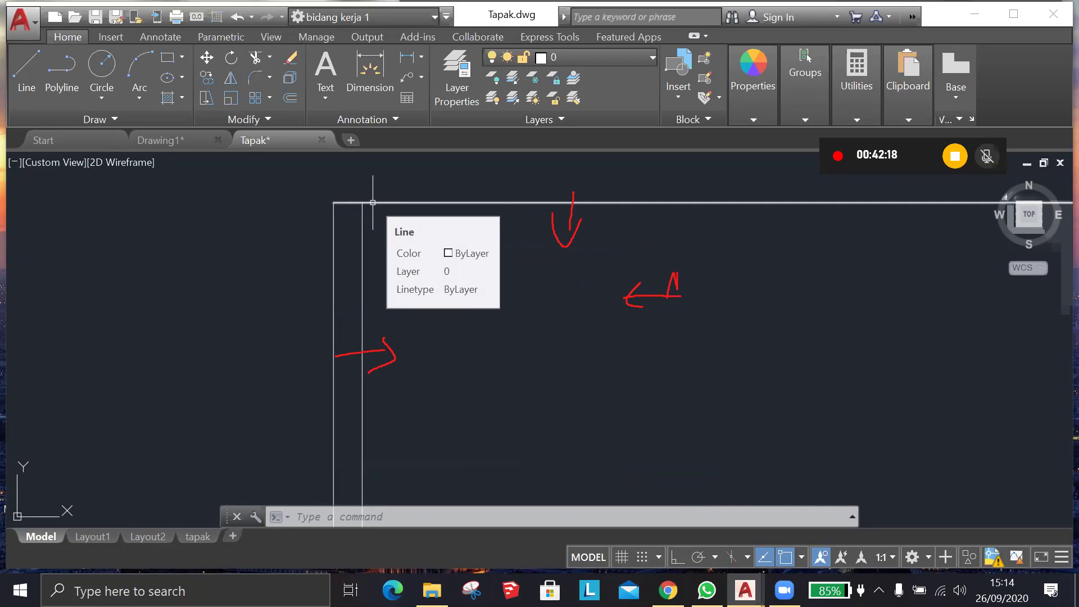
left_click(372, 202)
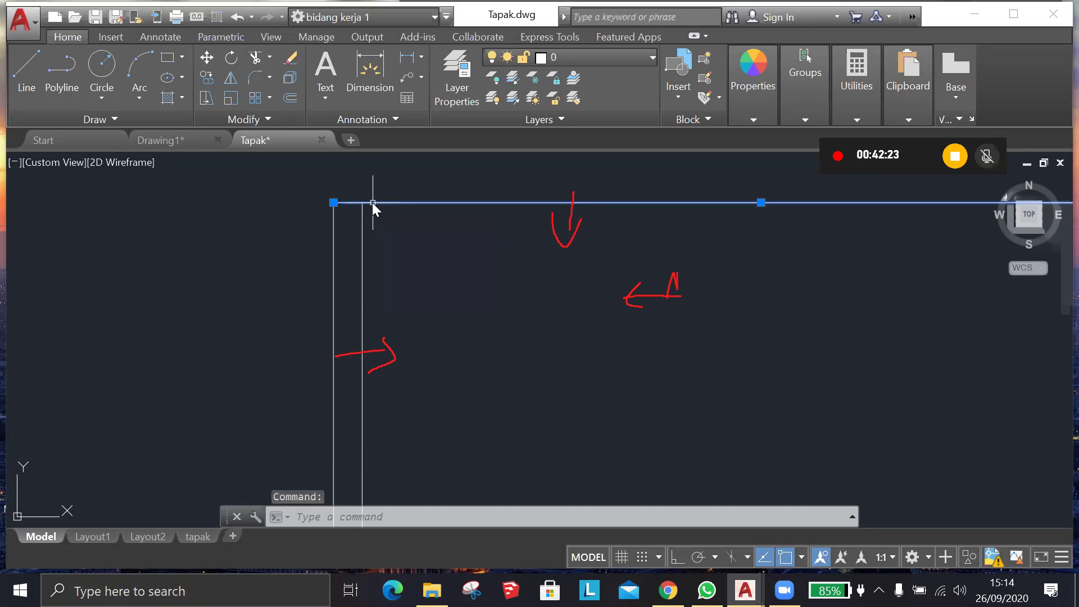
type("CO")
key("Return")
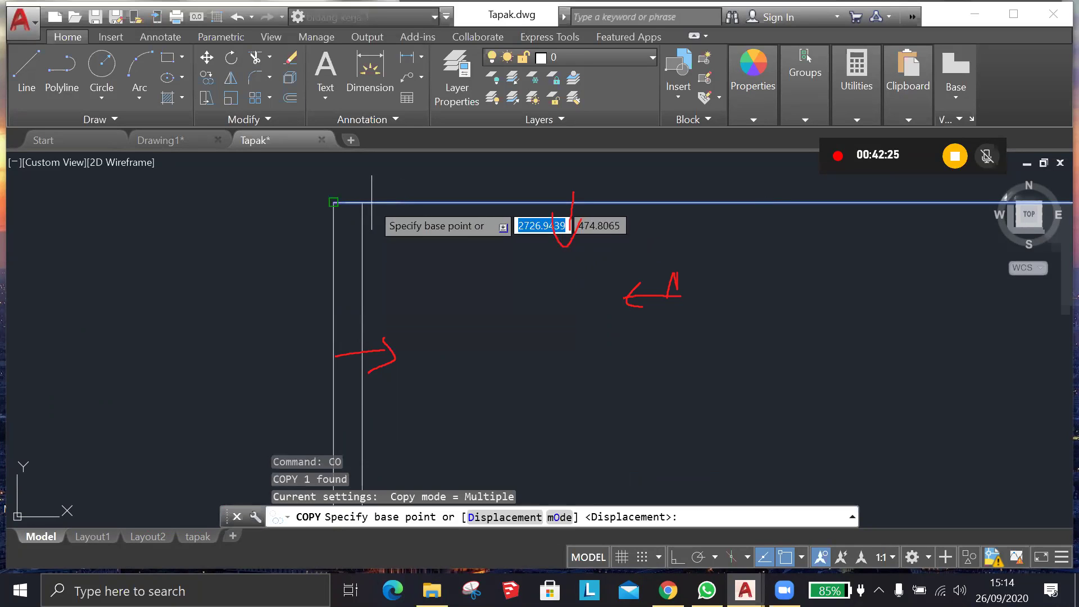
left_click(334, 202)
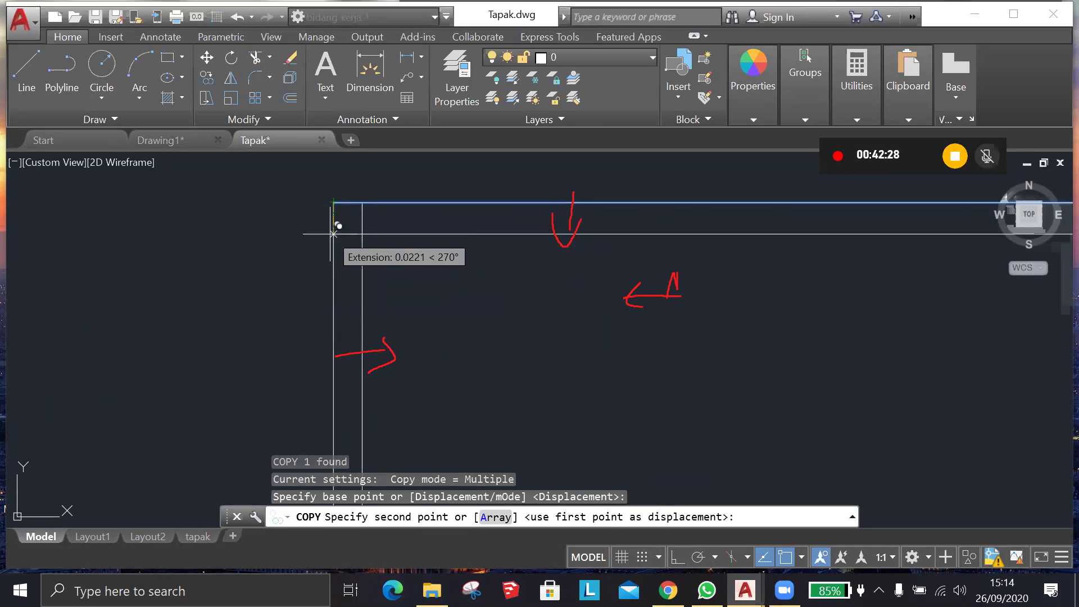
type("0.01")
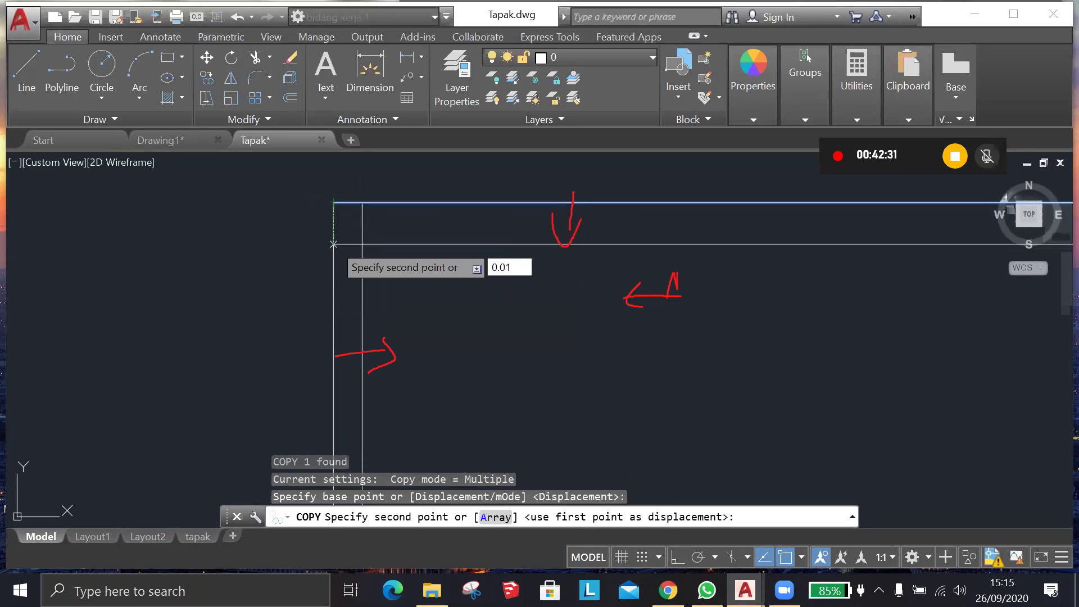
key("Return")
key("Escape")
Pan around the frame and select its bottom line.
scroll(465, 296, "down", 4)
middle_click_drag(465, 296, 408, 192)
scroll(434, 378, "up", 4)
left_click(434, 404)
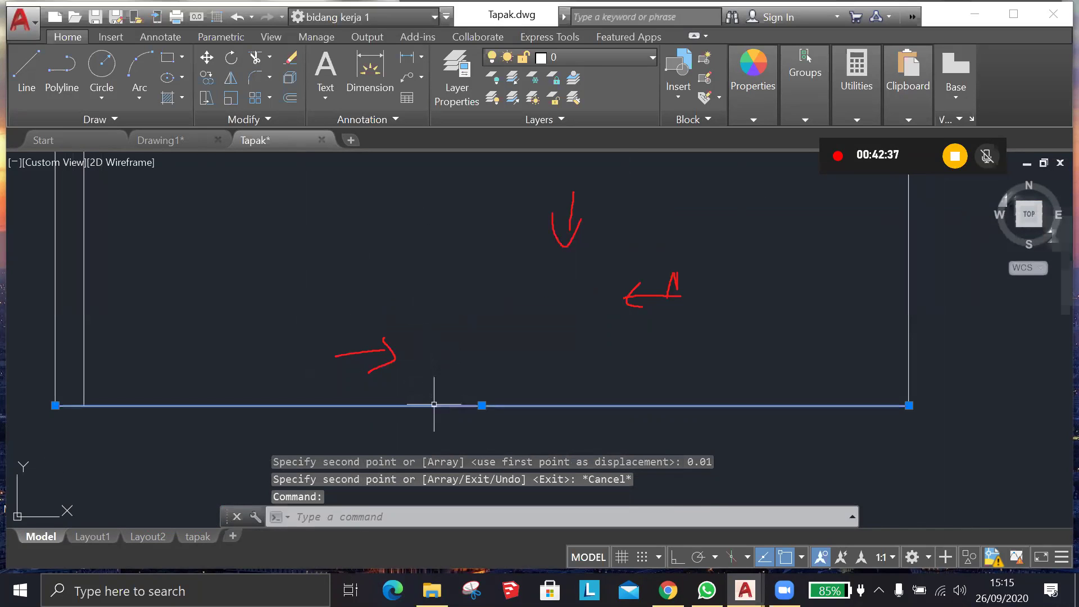
scroll(434, 354, "down", 2)
middle_click_drag(417, 320, 382, 314)
scroll(382, 314, "up", 2)
middle_click_drag(365, 261, 823, 267)
scroll(702, 268, "down", 3)
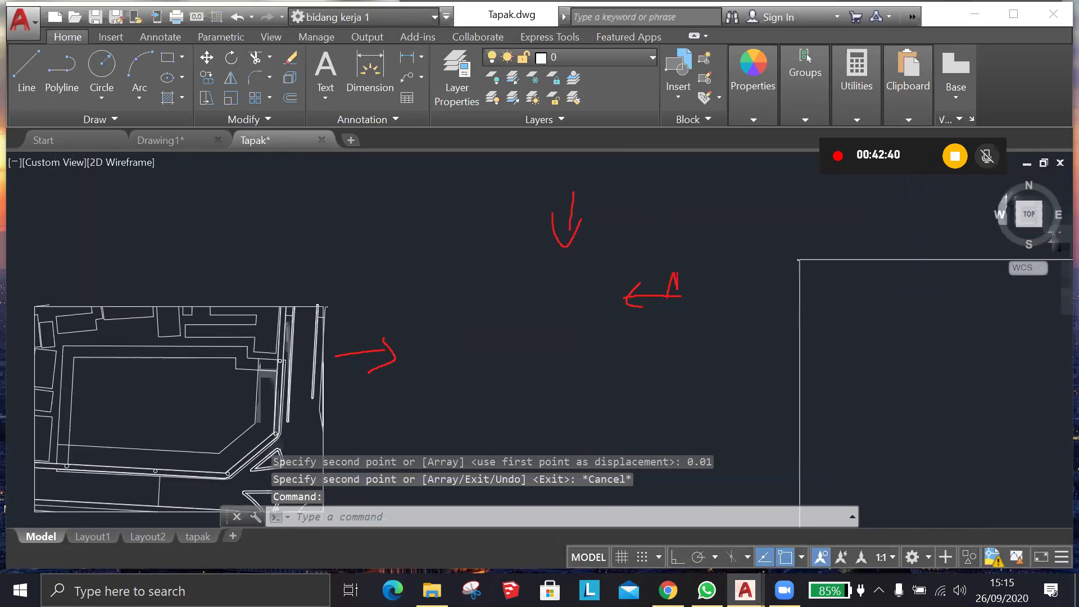
Zoom in on the paper frame's top-left corner.
middle_click(734, 279)
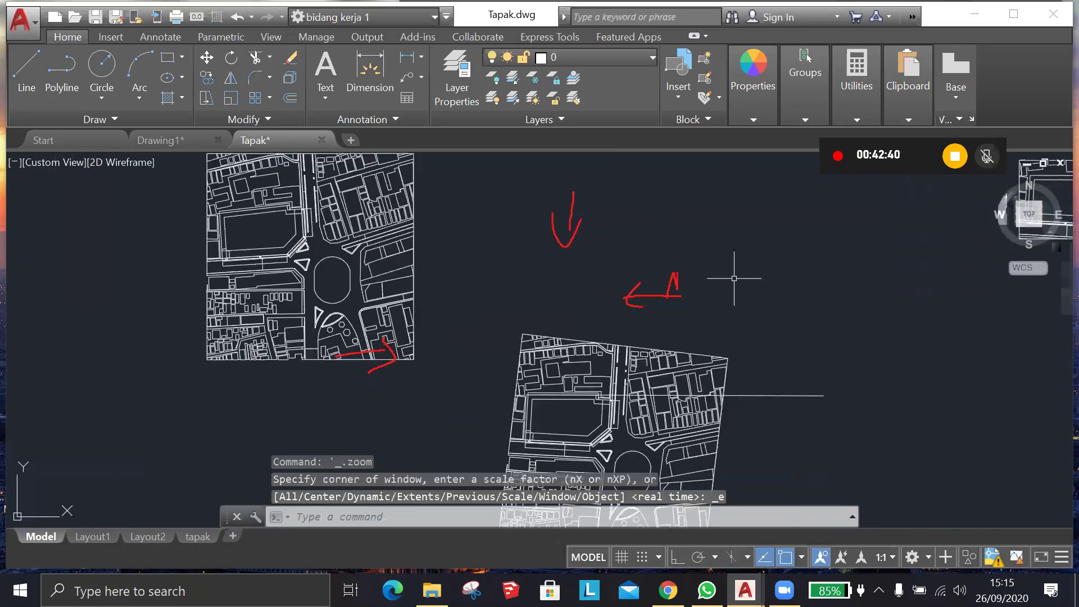
scroll(501, 345, "up", 5)
scroll(501, 325, "up", 2)
middle_click_drag(376, 404, 335, 301)
scroll(356, 295, "up", 1)
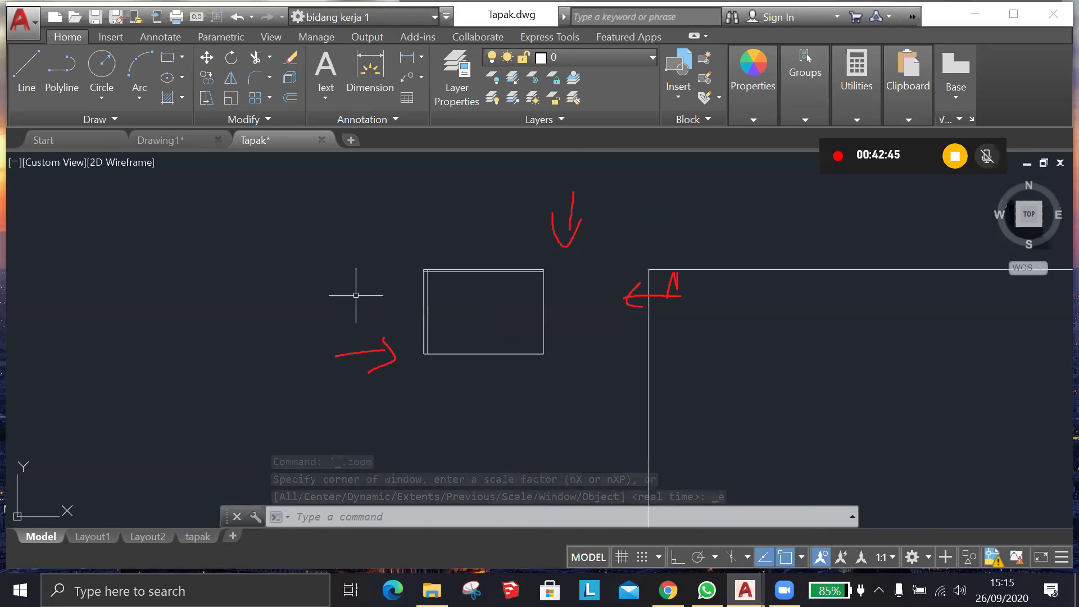
scroll(646, 273, "up", 5)
scroll(441, 326, "up", 2)
middle_click_drag(441, 326, 448, 378)
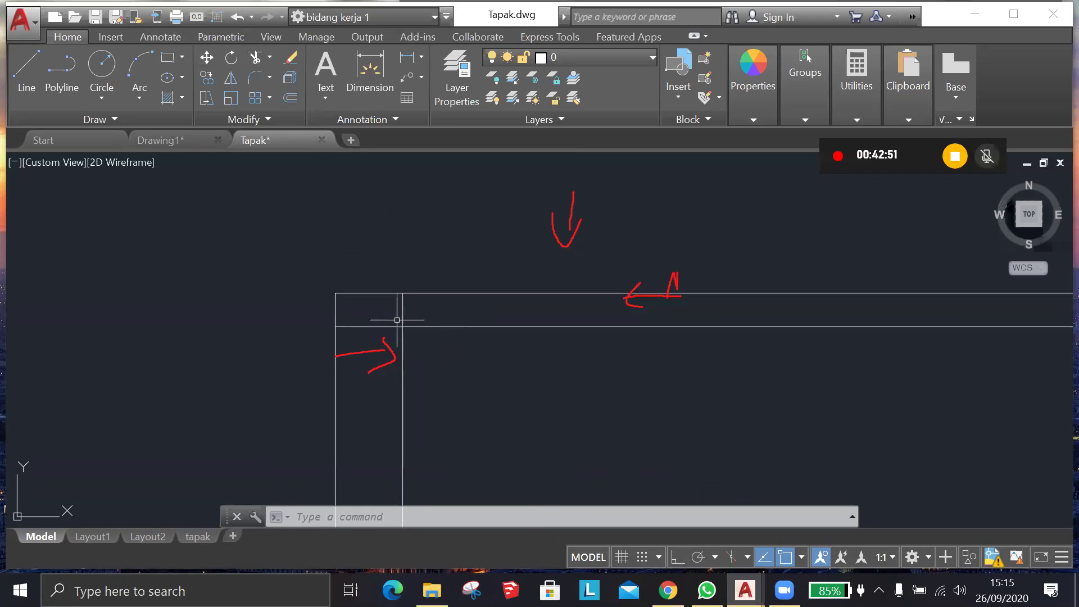
Trim the inner vertical line's stub above the inner top line using both as cutting edges.
type("tr")
key("Return")
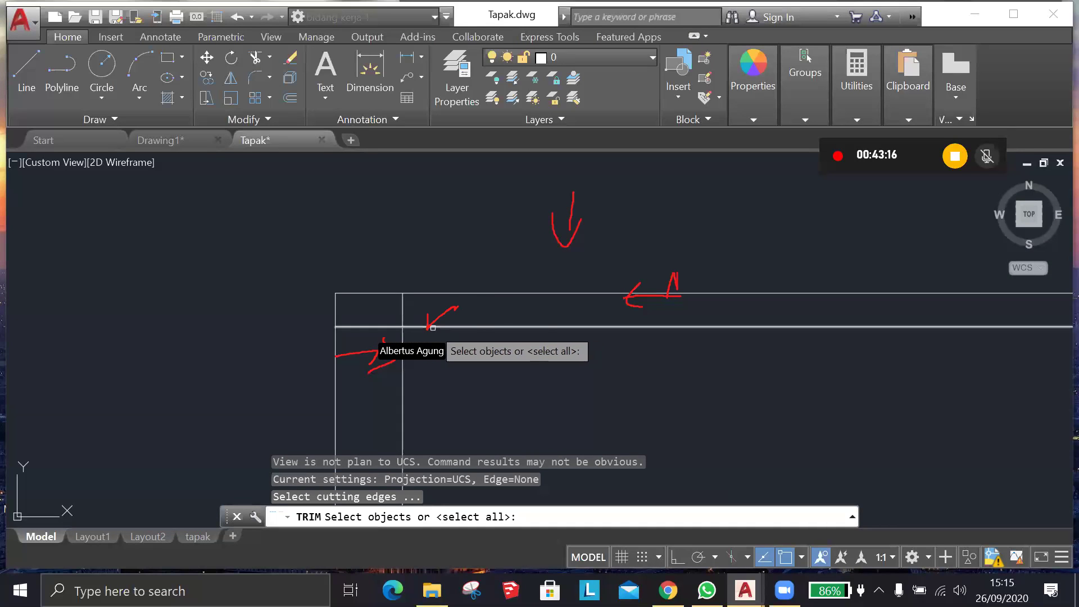
left_click(433, 328)
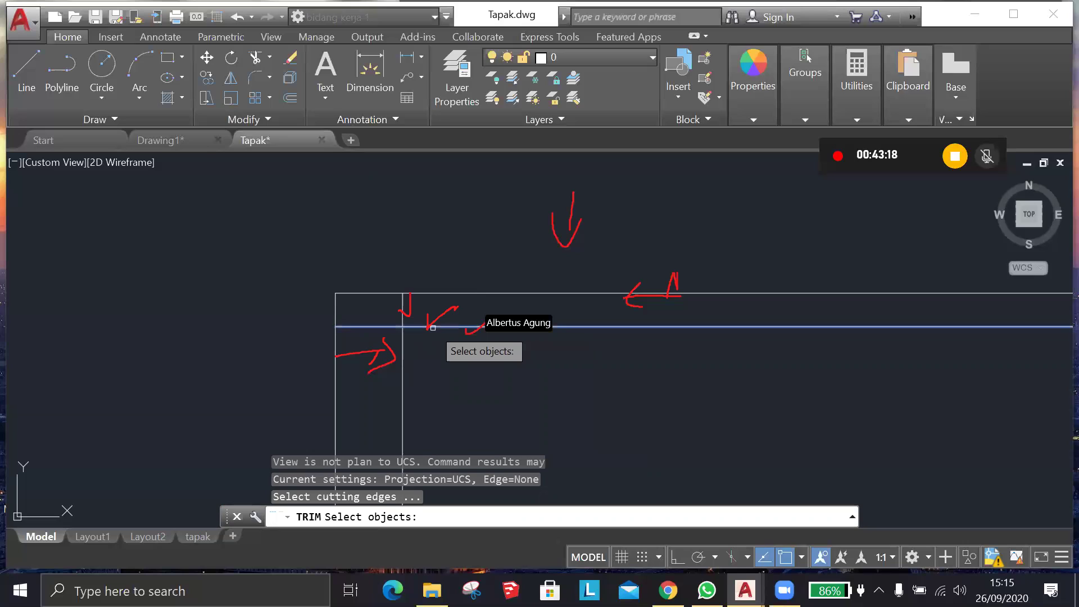
left_click(400, 361)
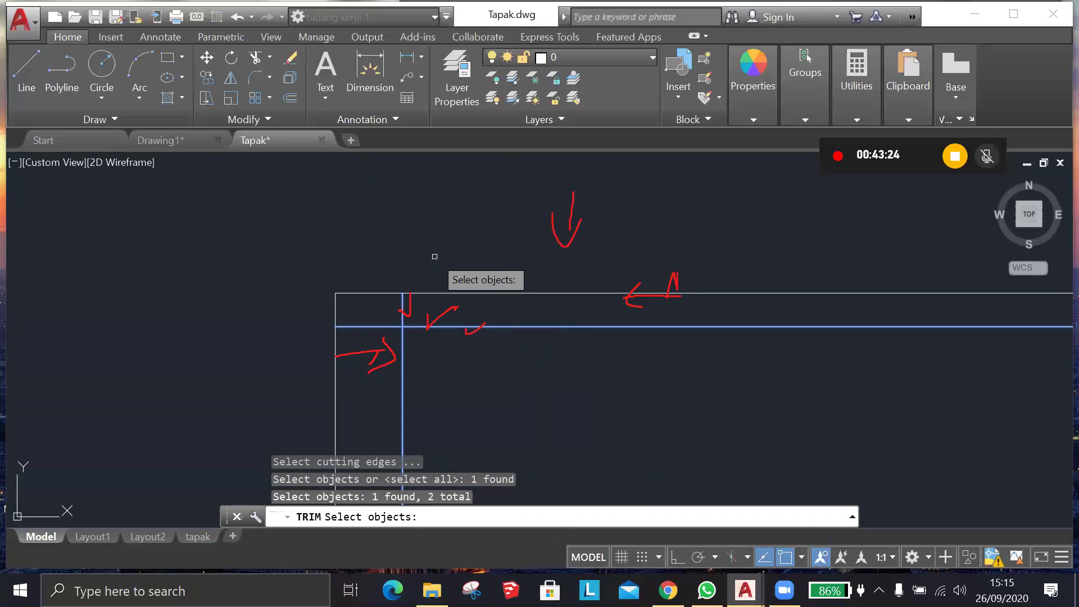
key("Return")
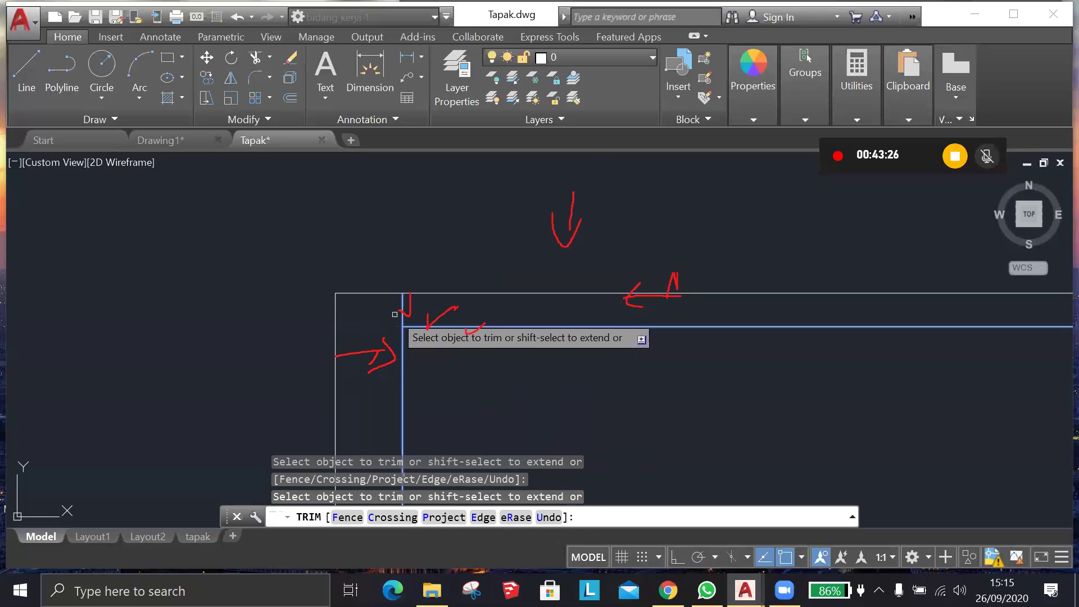
left_click(402, 309)
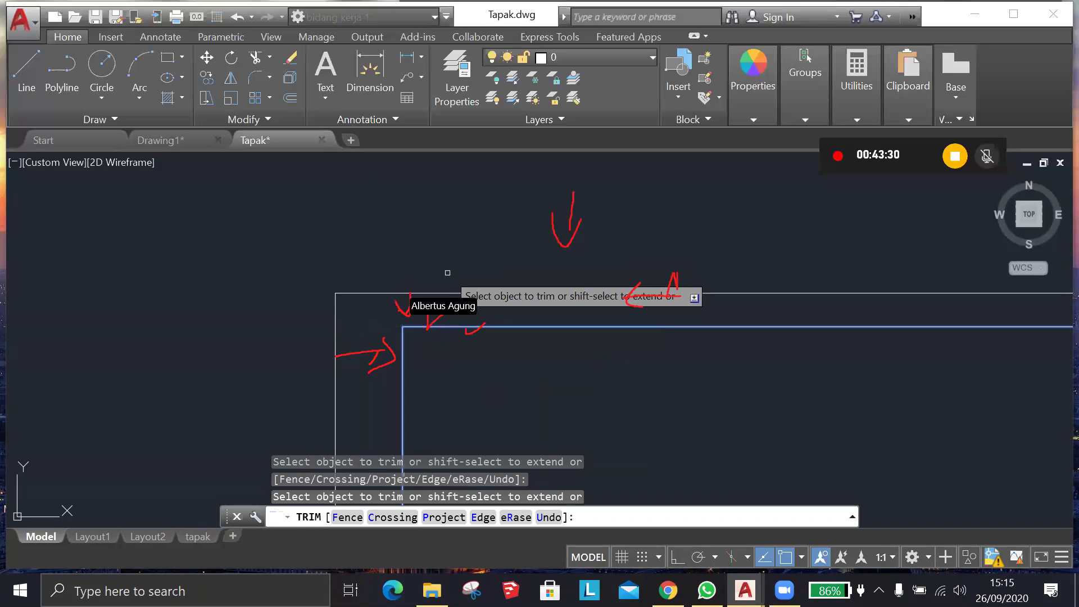
key("Escape")
scroll(527, 292, "down", 3)
mouse_move(539, 326)
middle_mouse_down()
mouse_move(521, 291)
mouse_move(1012, 402)
middle_mouse_up()
scroll(517, 324, "down", 3)
scroll(792, 260, "down", 3)
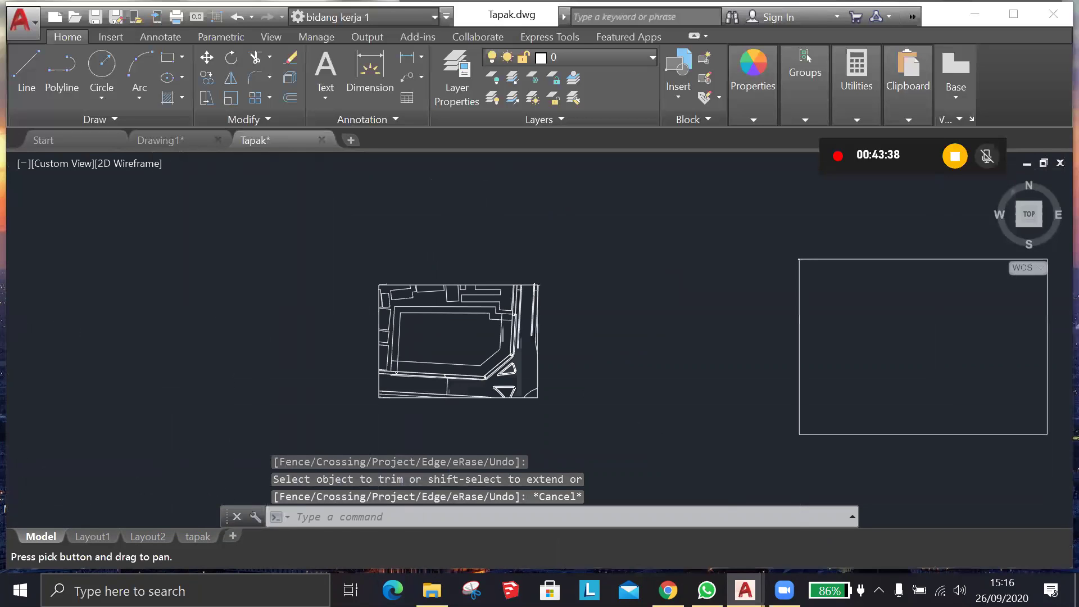
middle_click(902, 281)
middle_click(902, 281)
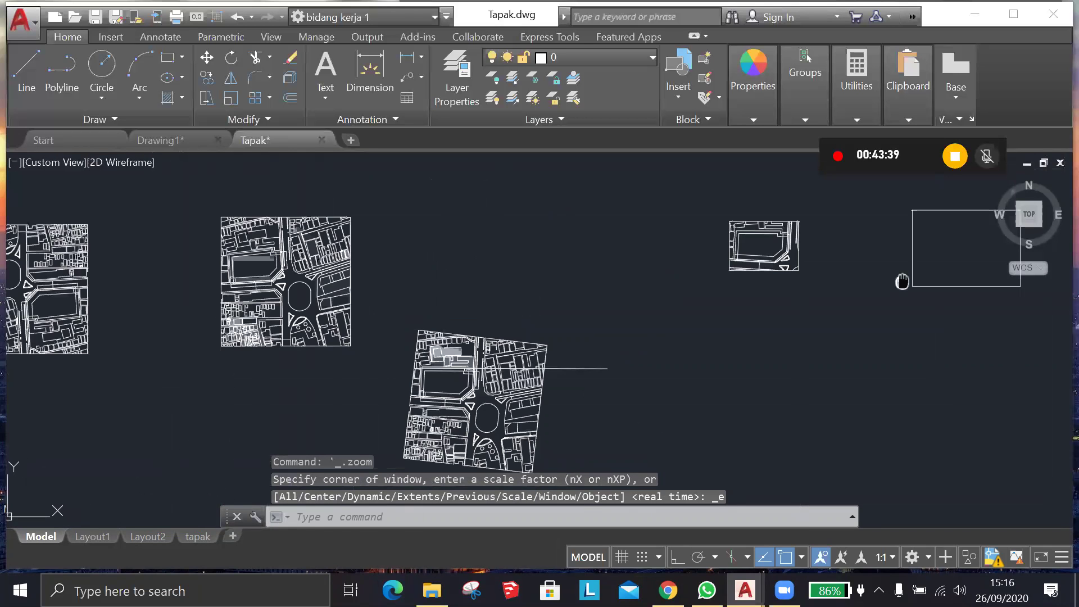
mouse_move(902, 281)
middle_mouse_down()
mouse_move(830, 298)
mouse_move(914, 295)
middle_mouse_up()
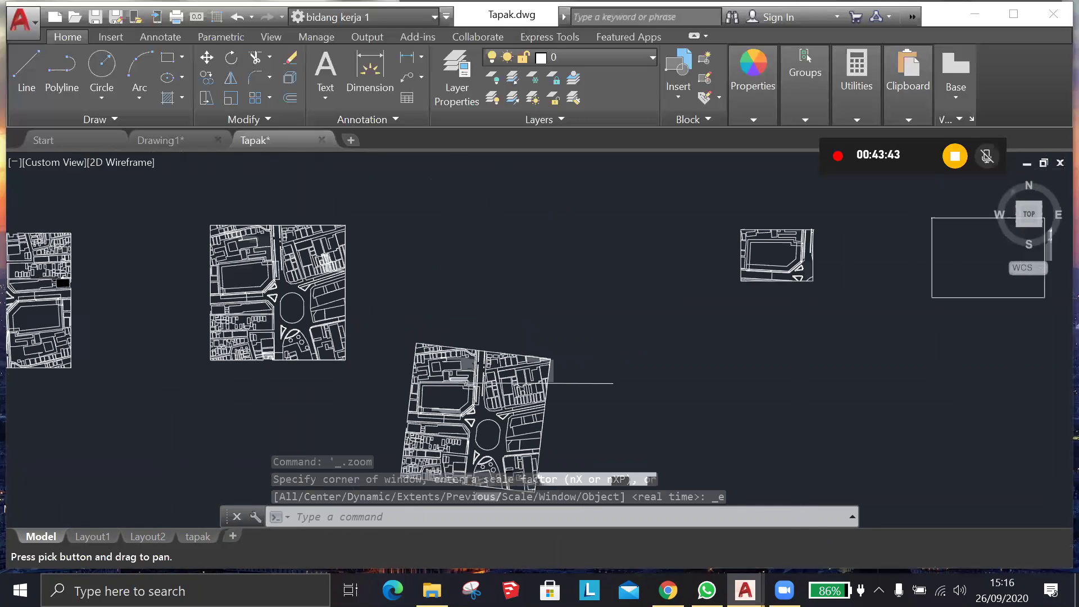
middle_click_drag(621, 362, 556, 318)
scroll(556, 319, "up", 3)
scroll(458, 324, "up", 3)
middle_click_drag(292, 268, 328, 306)
scroll(303, 297, "up", 5)
left_click(285, 374)
type("Co")
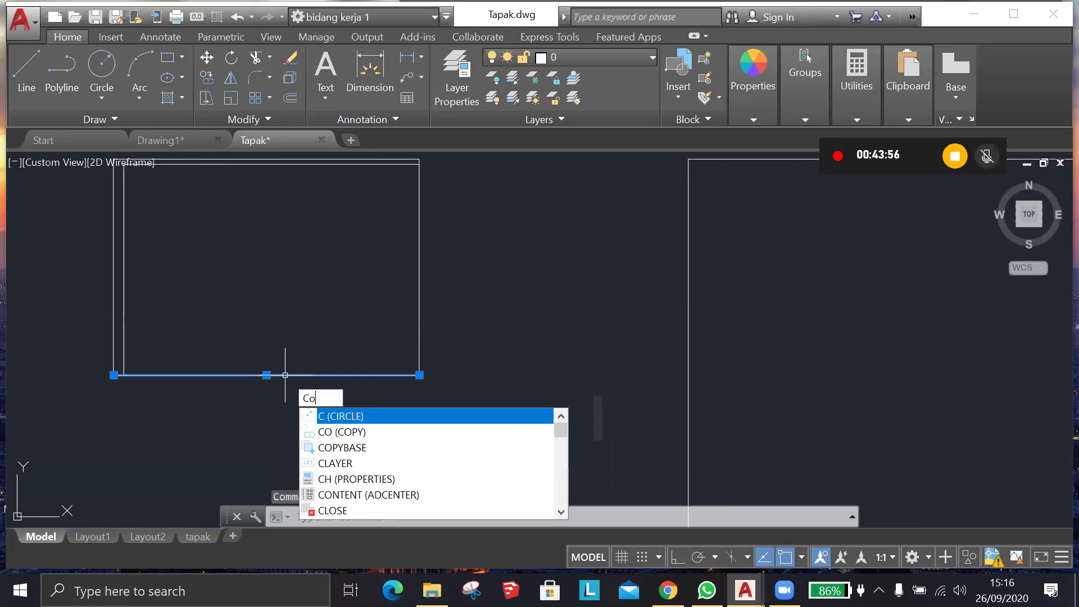
key("Return")
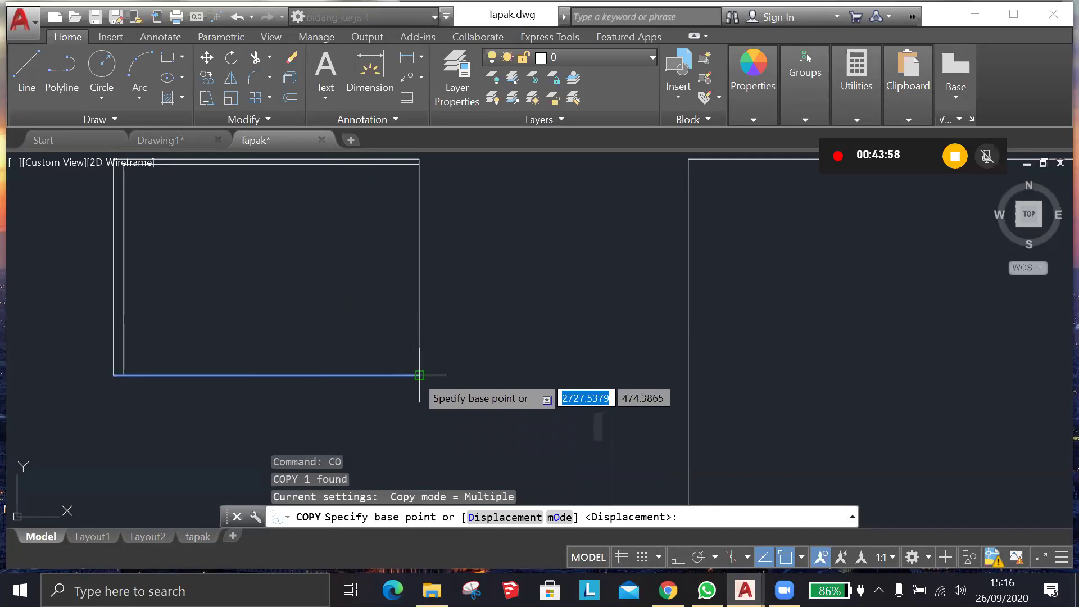
left_click(419, 375)
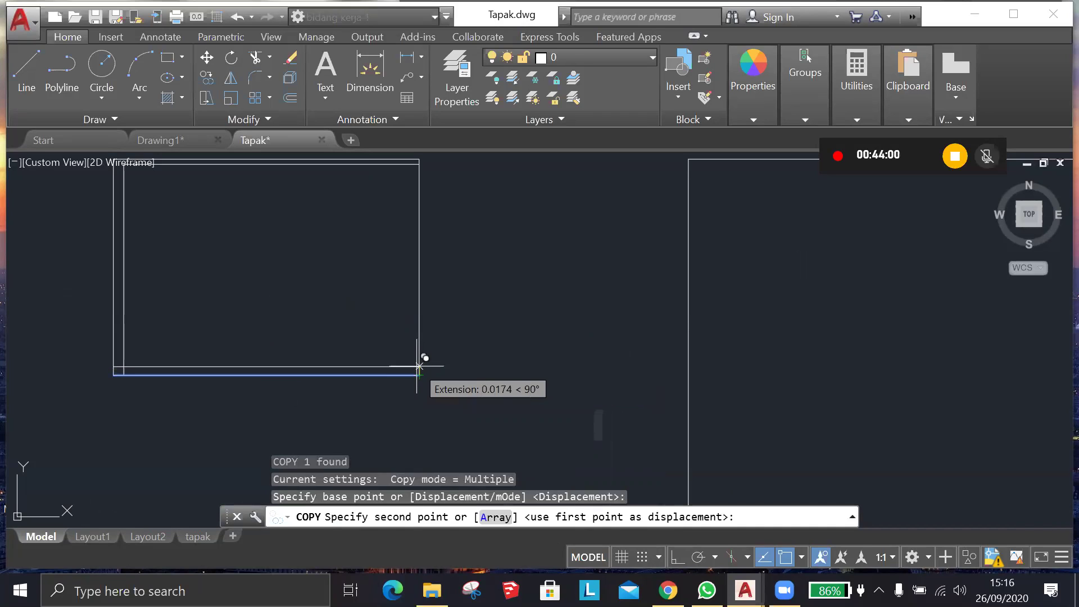
type("0,0")
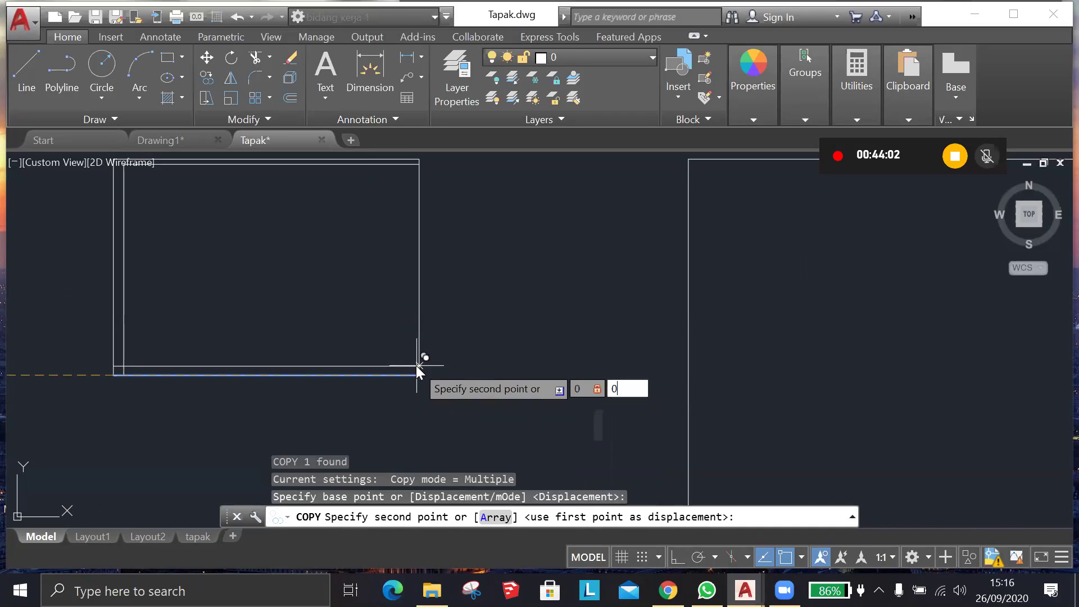
type(".01")
key("Return")
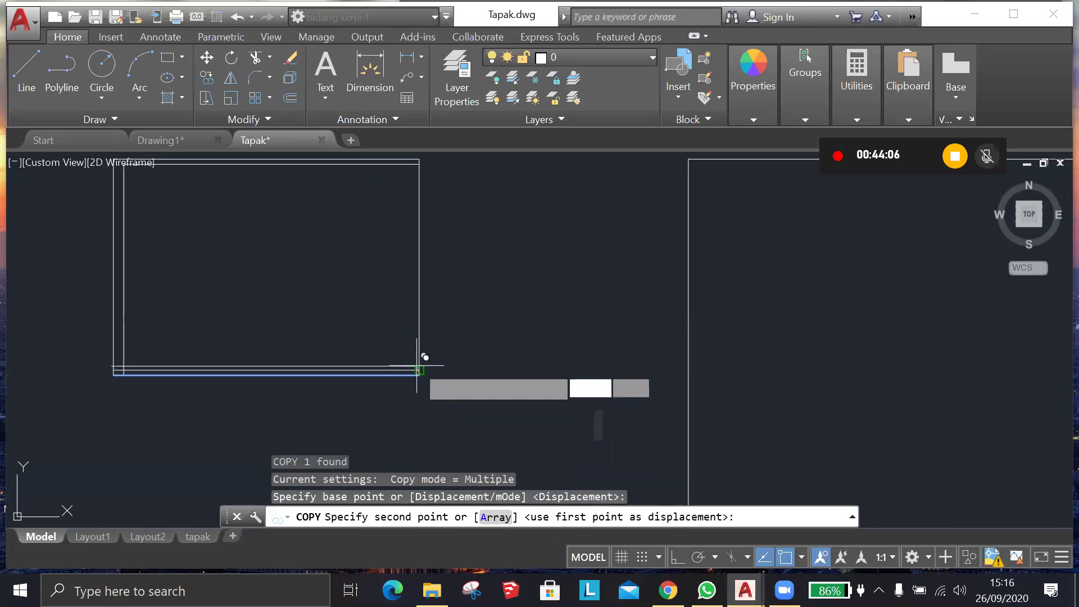
key("Escape")
middle_click_drag(400, 255, 1020, 261)
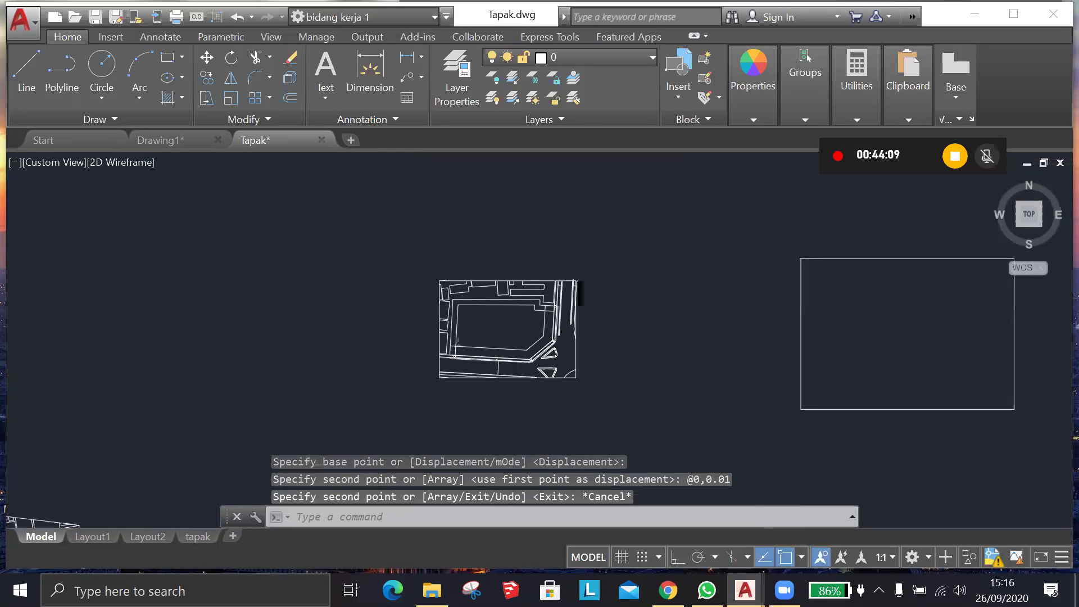
middle_click(766, 240)
scroll(585, 363, "up", 3)
scroll(602, 349, "up", 2)
scroll(512, 365, "up", 2)
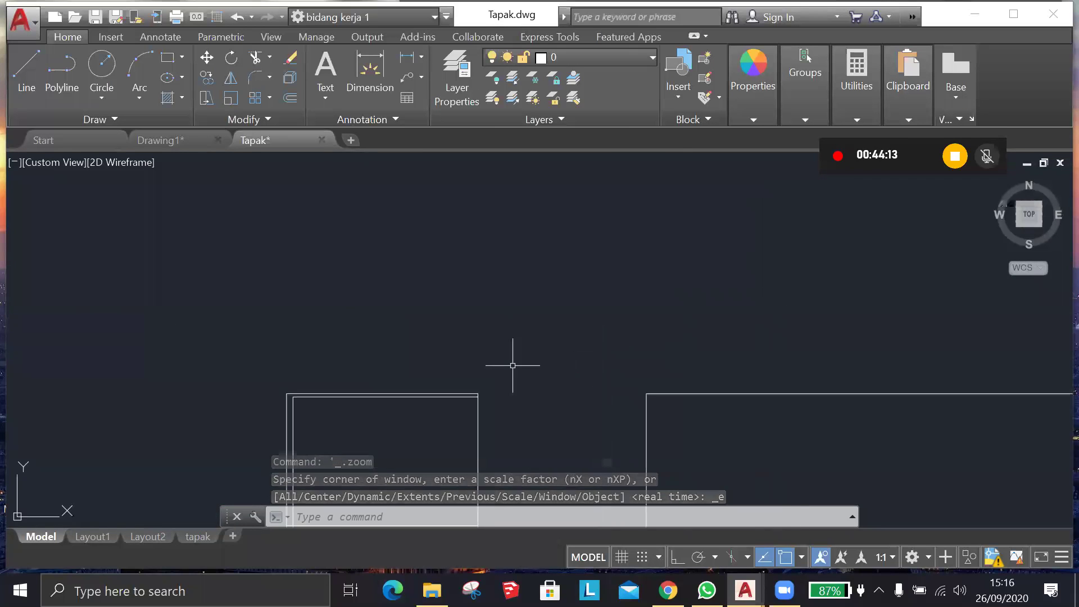
middle_click_drag(512, 365, 533, 285)
scroll(562, 315, "down", 3)
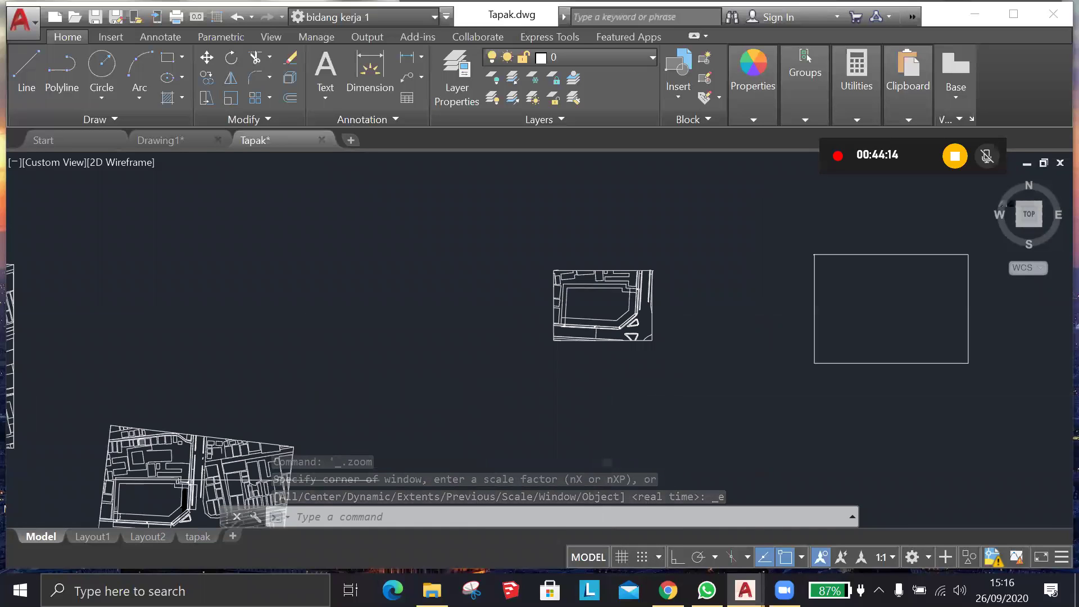
scroll(563, 390, "down", 2)
middle_click_drag(563, 390, 405, 446)
scroll(313, 229, "up", 5)
scroll(279, 204, "up", 2)
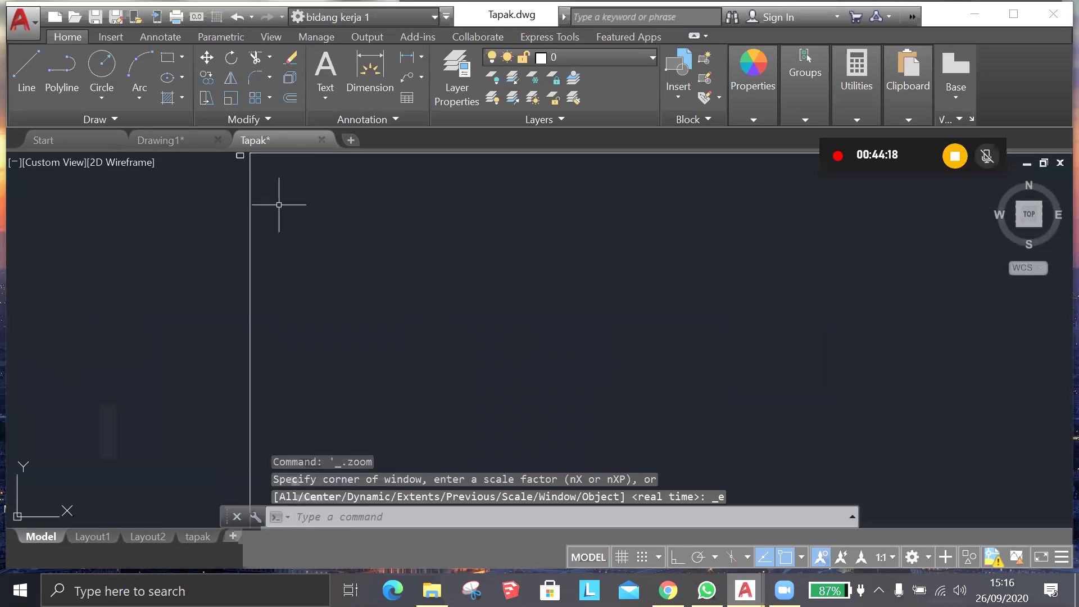
mouse_move(224, 212)
middle_mouse_down()
mouse_move(249, 165)
mouse_move(249, 269)
middle_mouse_up()
scroll(248, 216, "up", 4)
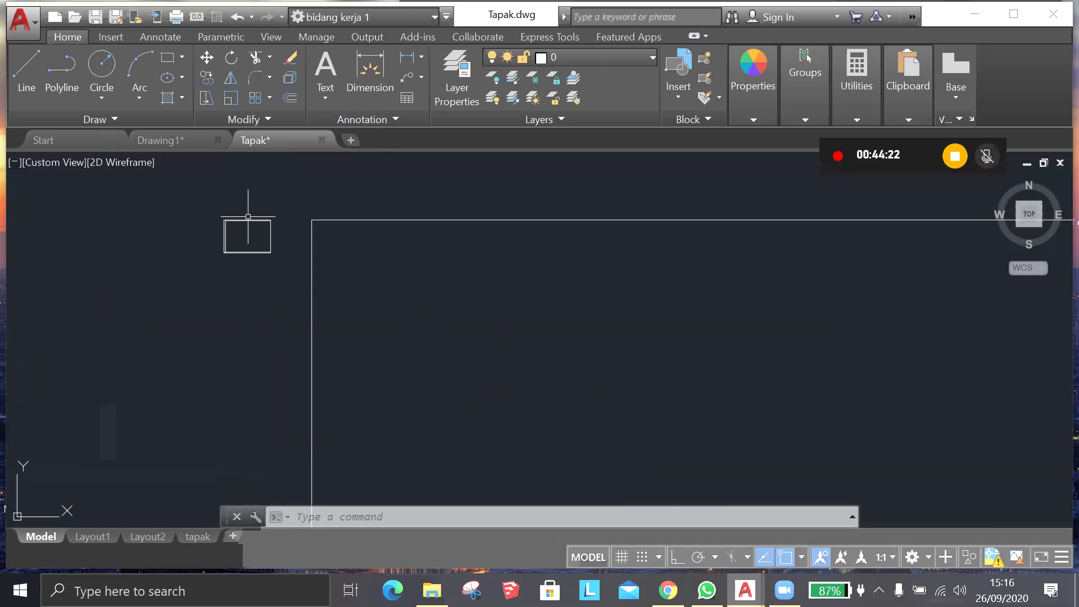
scroll(253, 237, "up", 4)
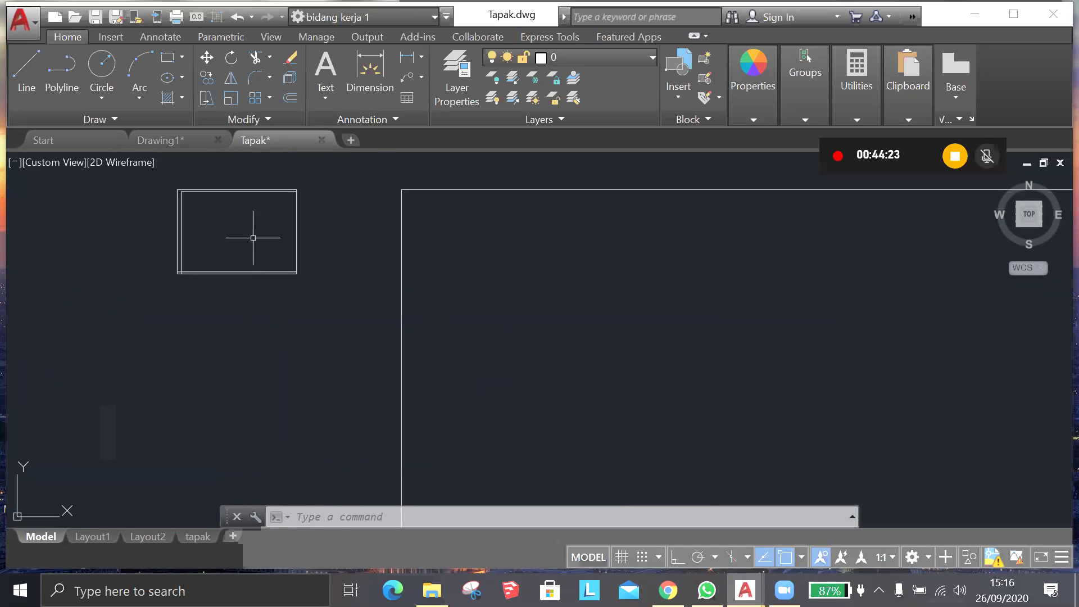
scroll(253, 238, "up", 2)
middle_click_drag(270, 232, 270, 268)
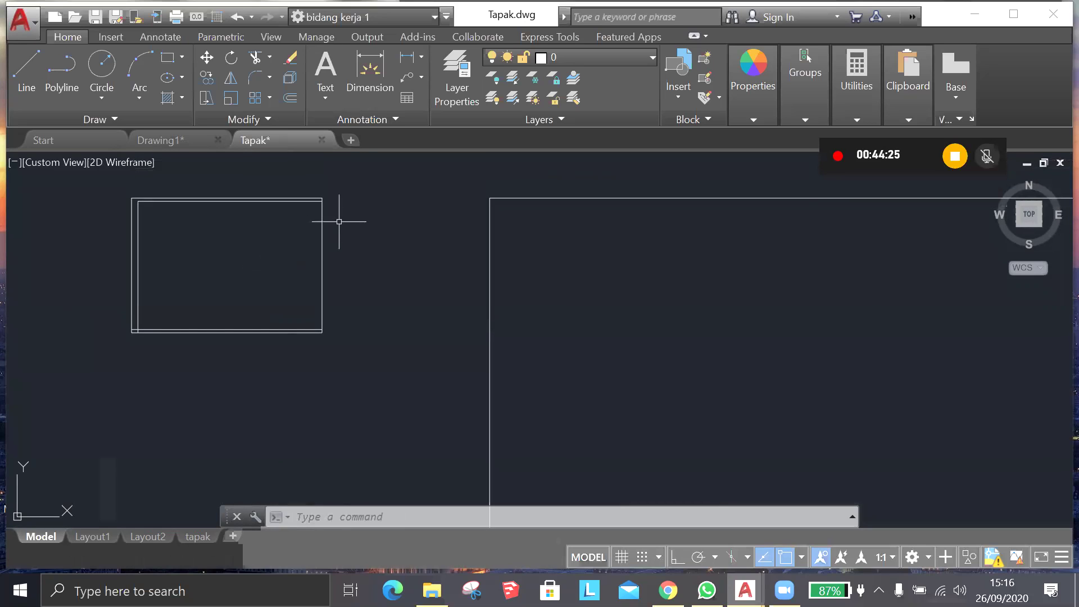
scroll(334, 228, "up", 2)
scroll(331, 231, "up", 2)
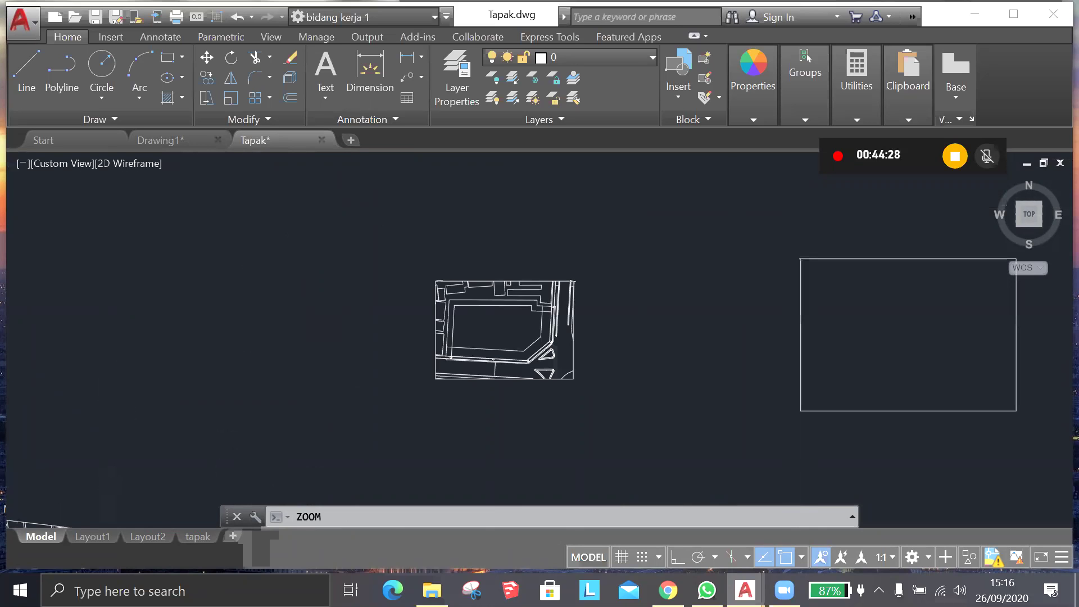
Copy the inner border's right vertical line 0.01 to the left.
middle_click(562, 394)
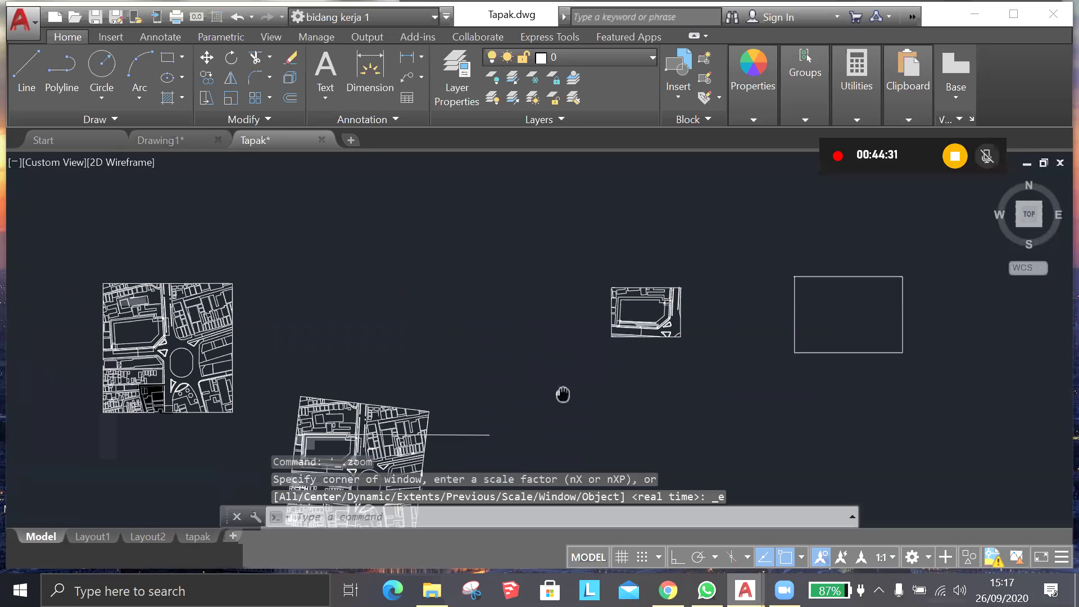
middle_click_drag(562, 394, 731, 327)
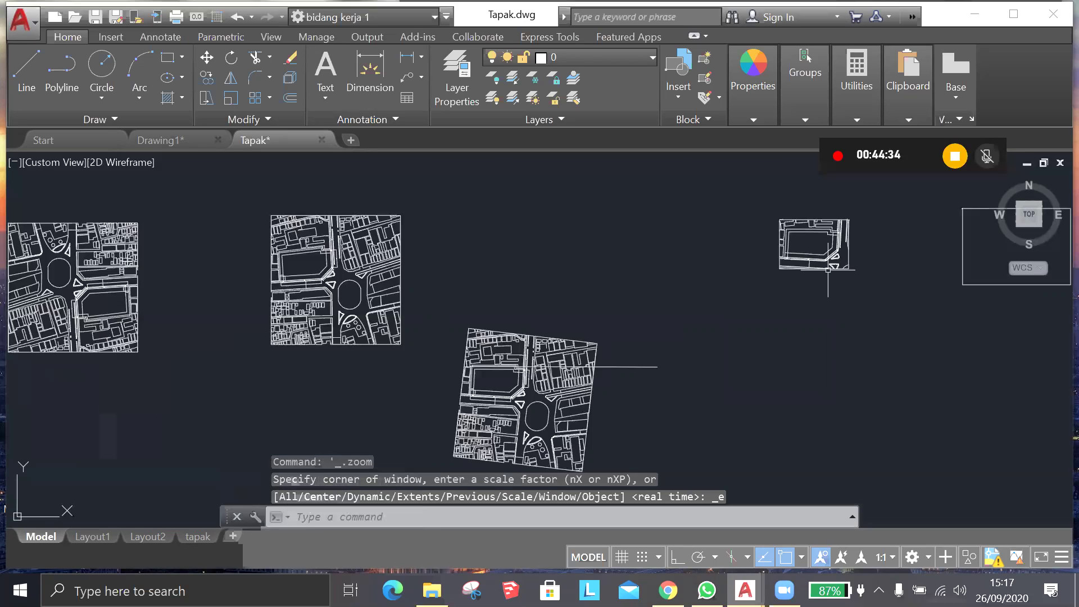
scroll(827, 269, "up", 5)
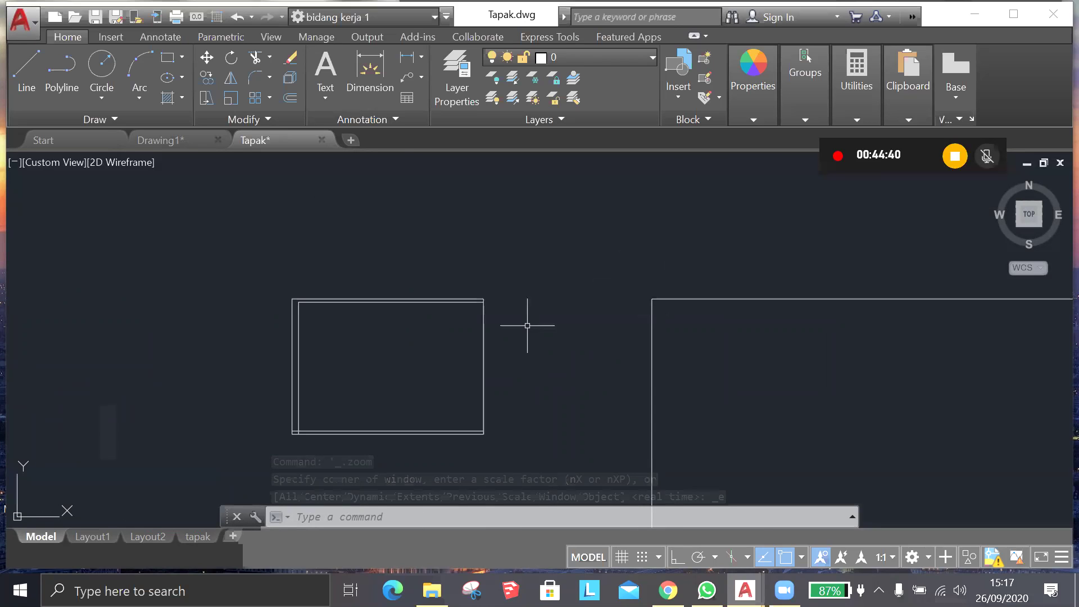
scroll(527, 325, "up", 3)
left_click(492, 333)
type("co")
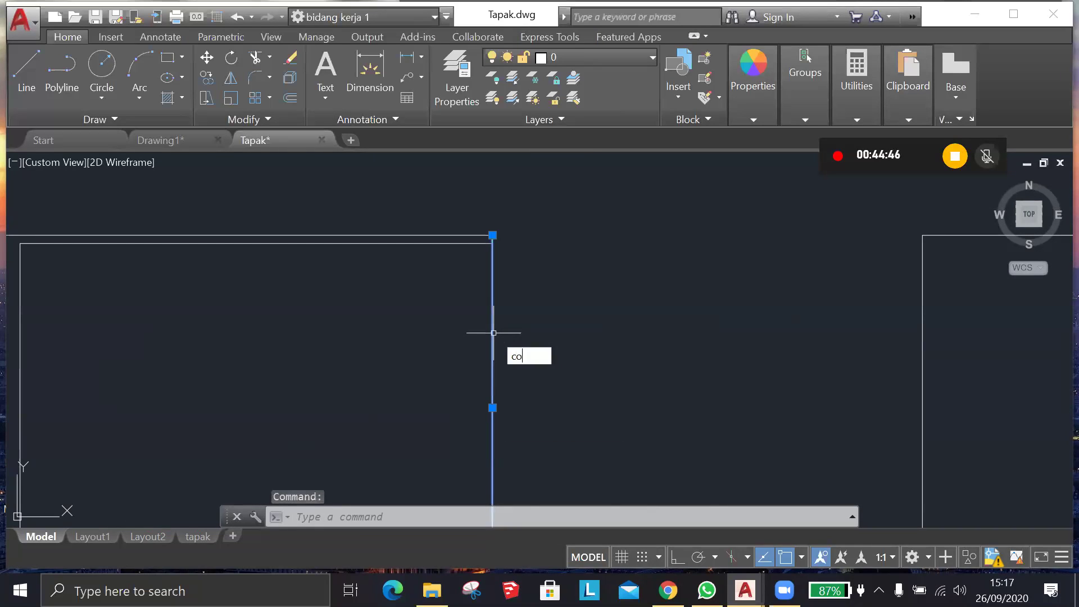
key("Return")
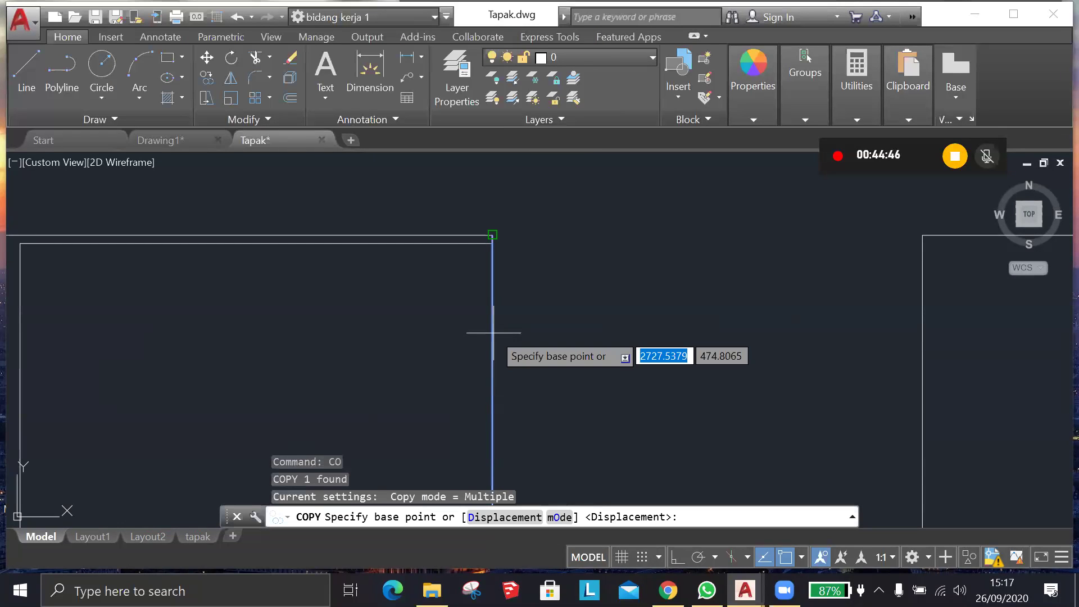
left_click(493, 234)
type("0.01")
key("Return")
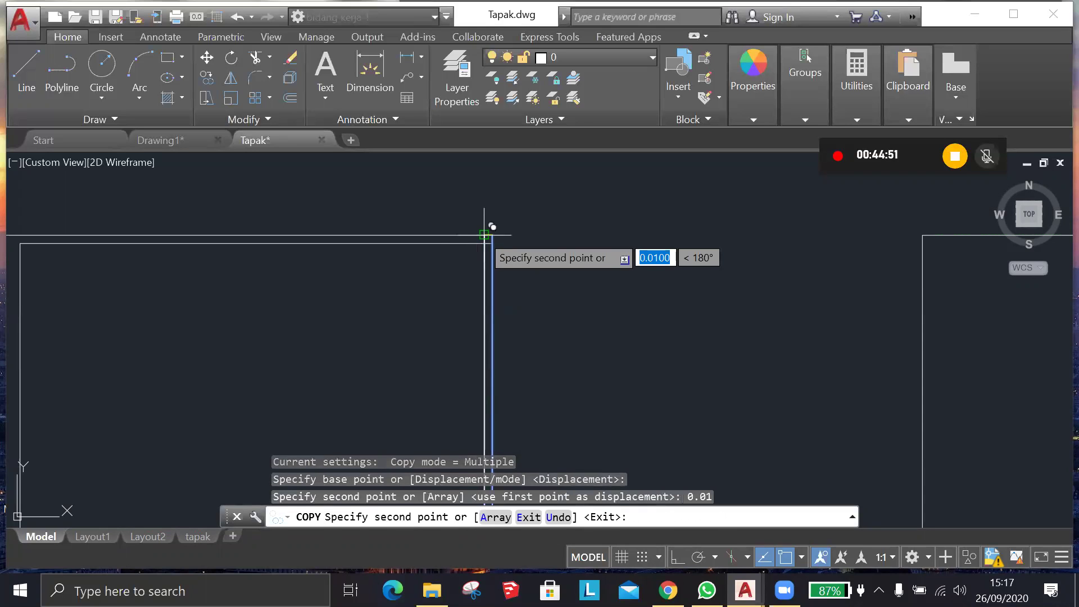
key("Escape")
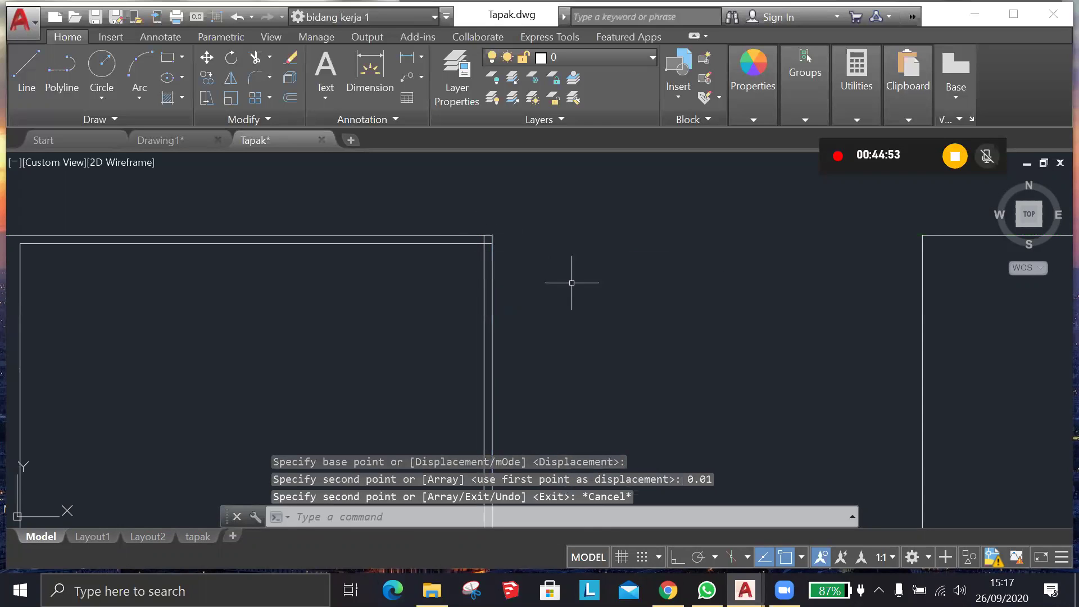
Zoom out to all drawings and back in on the inner border corner.
scroll(571, 282, "down", 2)
middle_click_drag(554, 306, 550, 308)
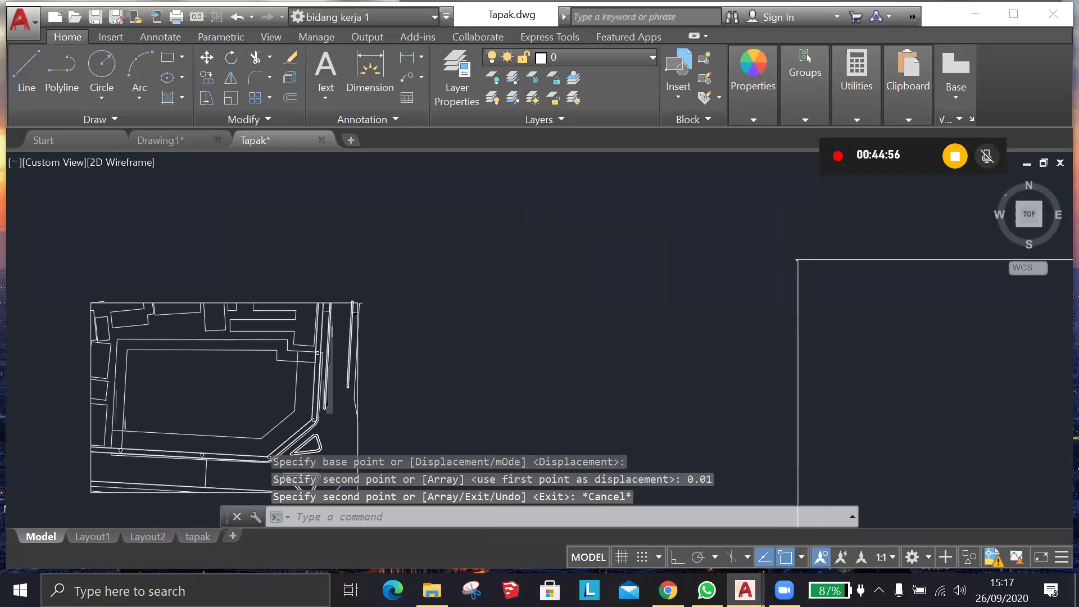
scroll(1017, 191, "down", 5)
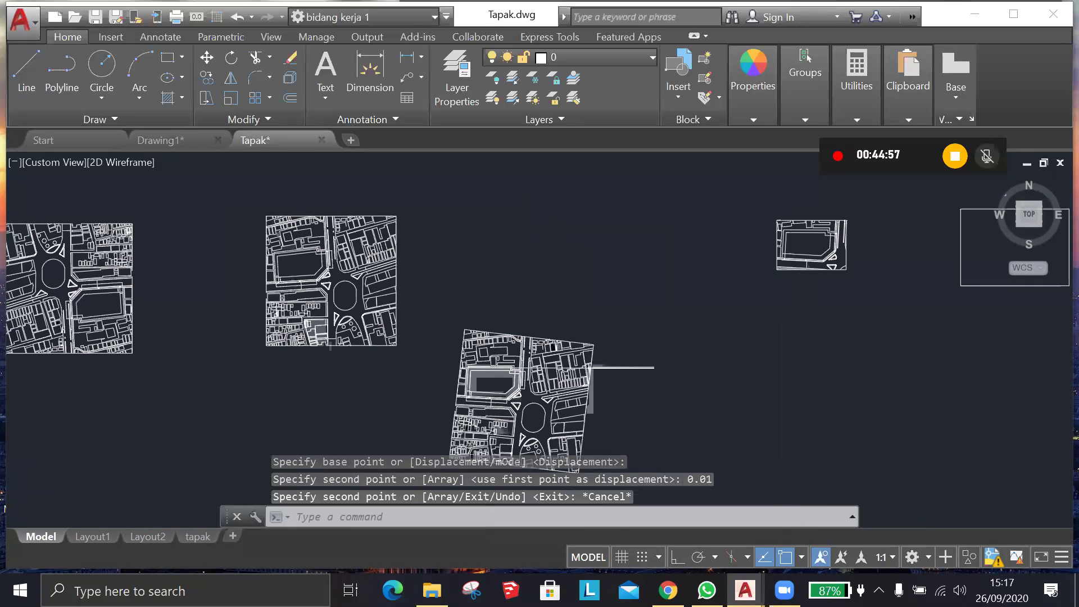
middle_click(595, 380)
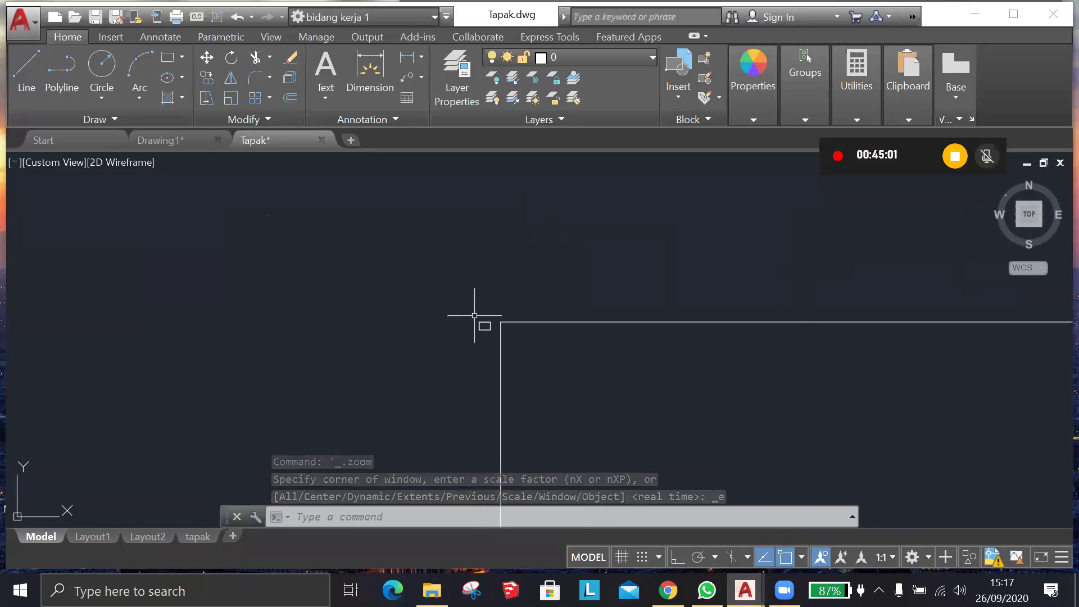
scroll(595, 380, "up", 2)
scroll(467, 313, "up", 3)
scroll(511, 297, "up", 2)
Trim the vertical line below and the horizontal line past the first border crossing.
type("ts or")
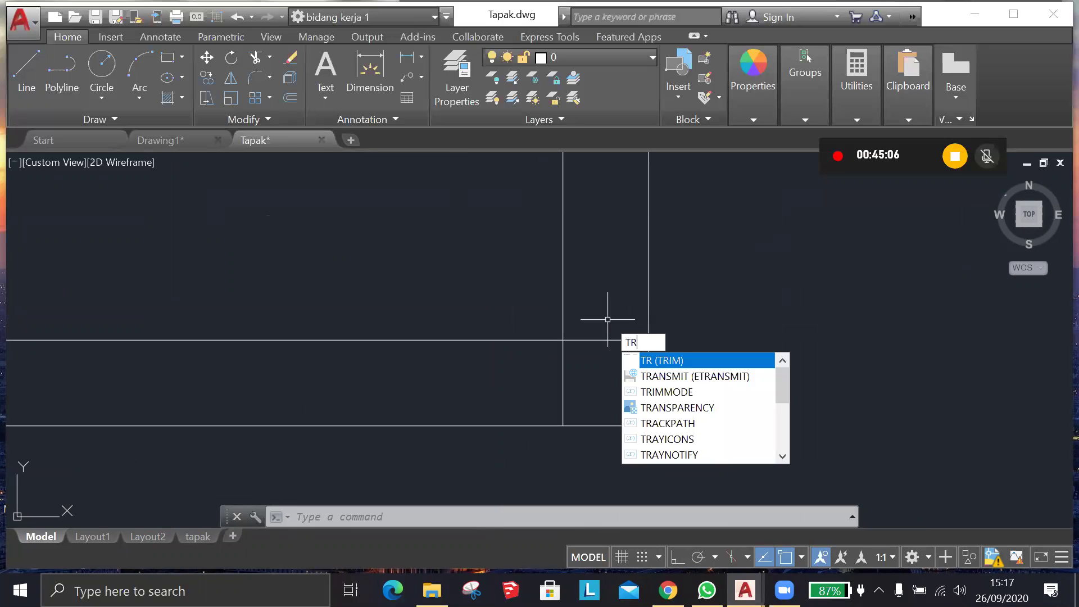
key("Return")
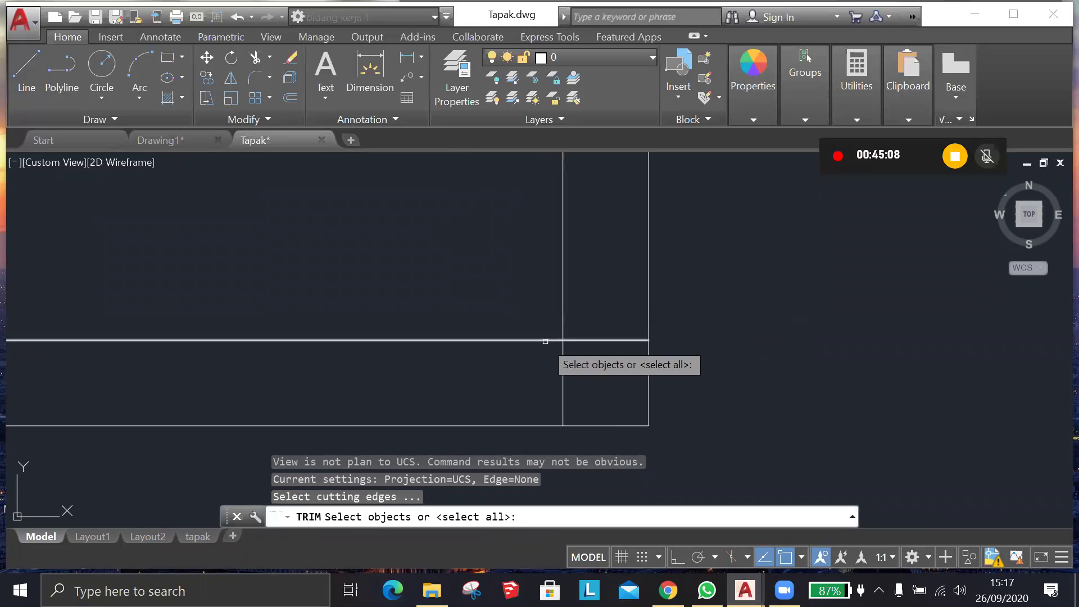
left_click(549, 338)
left_click(561, 319)
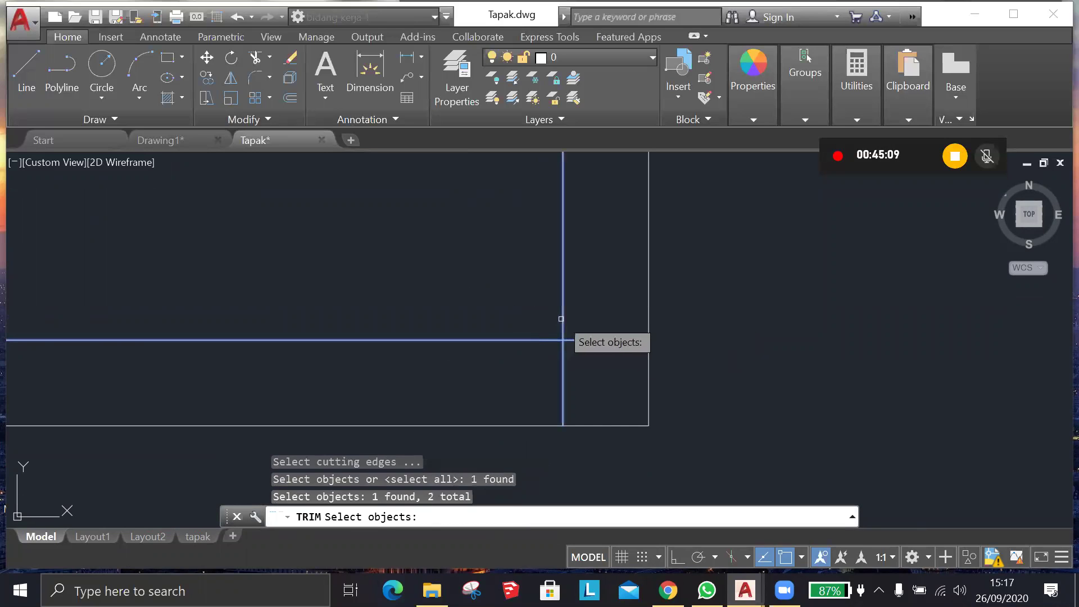
key("Return")
left_click(562, 382)
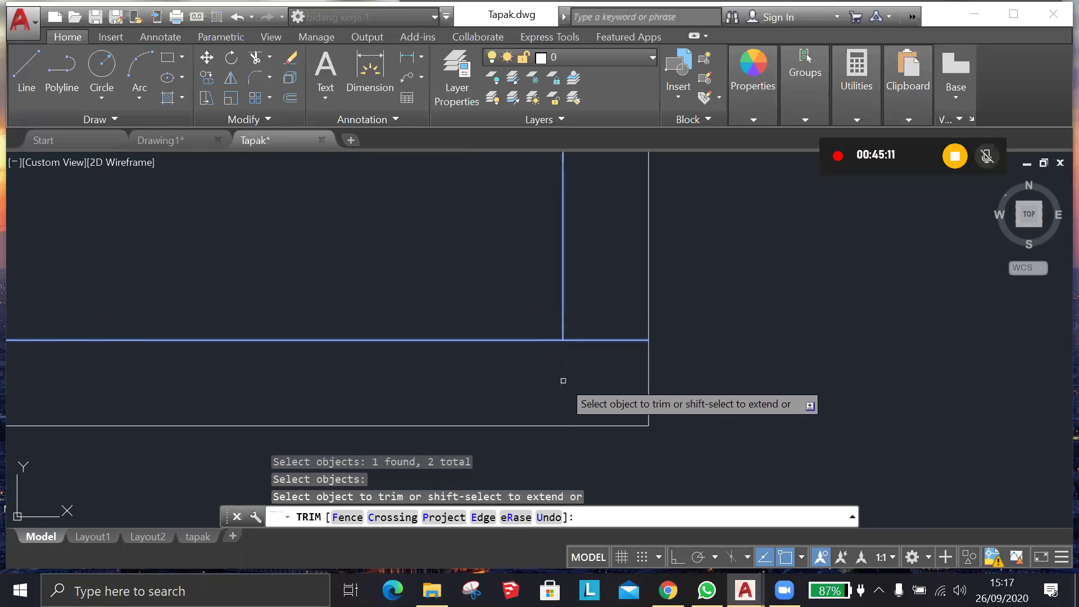
left_click(589, 340)
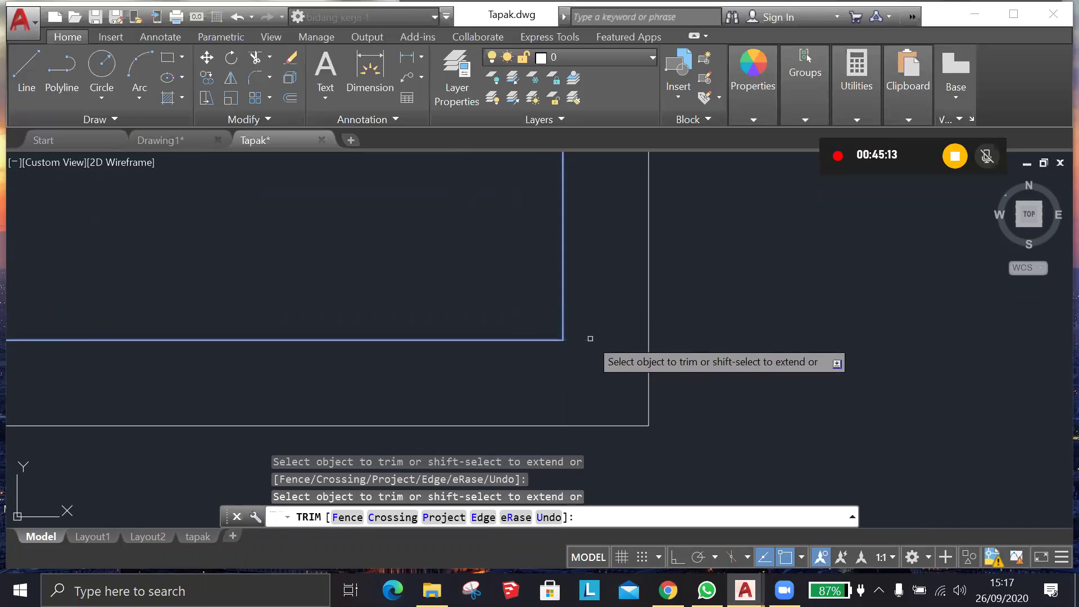
scroll(596, 241, "down", 5)
scroll(596, 242, "down", 5)
key("Escape")
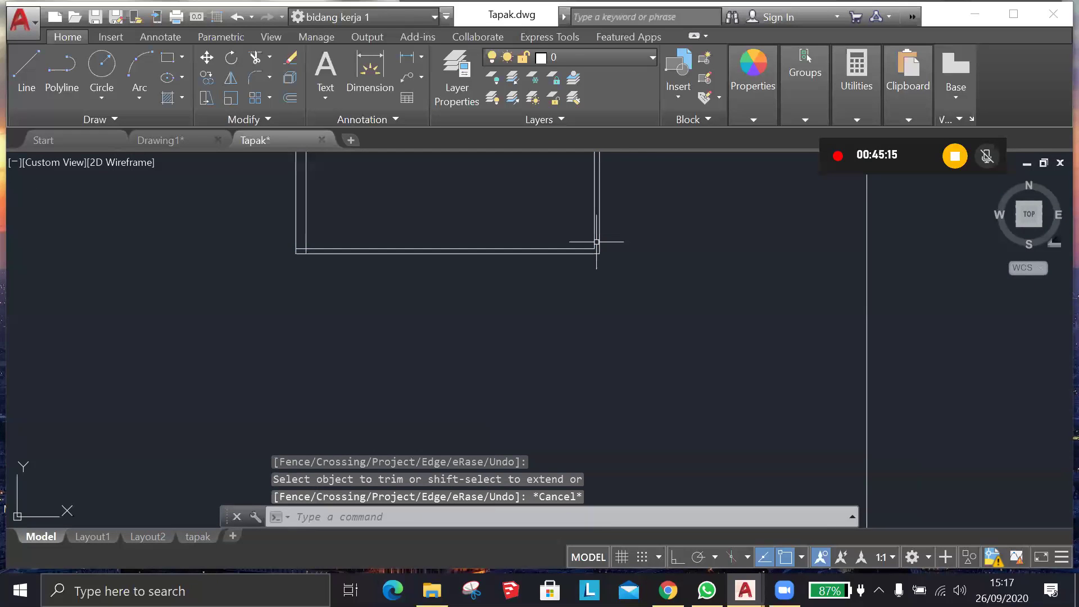
Trim the vertical line above and the horizontal line right of the next border crossing.
scroll(554, 386, "up", 3)
scroll(510, 265, "up", 3)
scroll(511, 265, "up", 3)
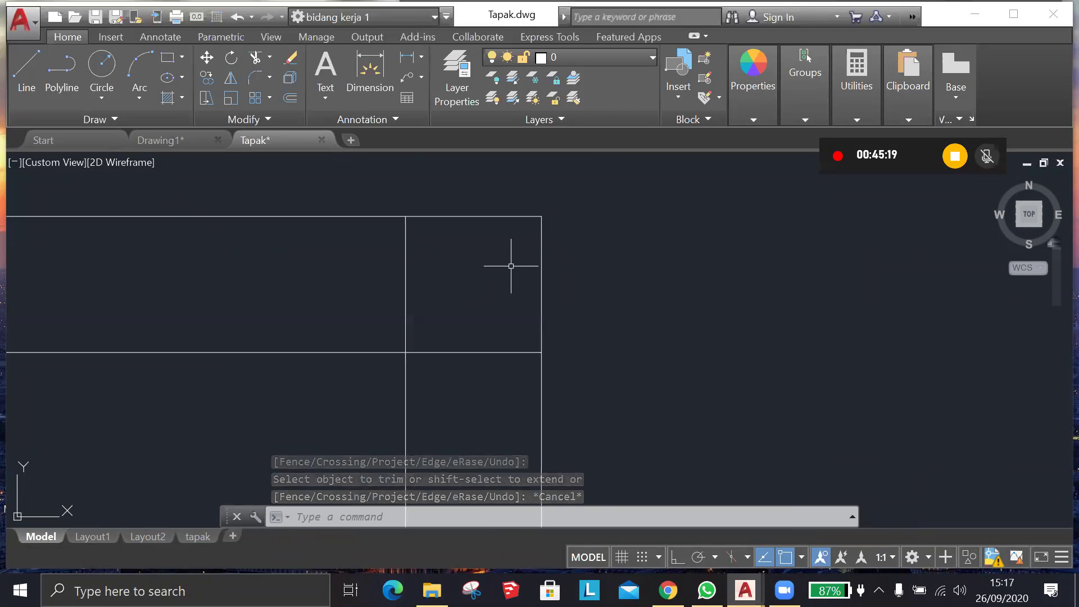
type("tr")
key("Return")
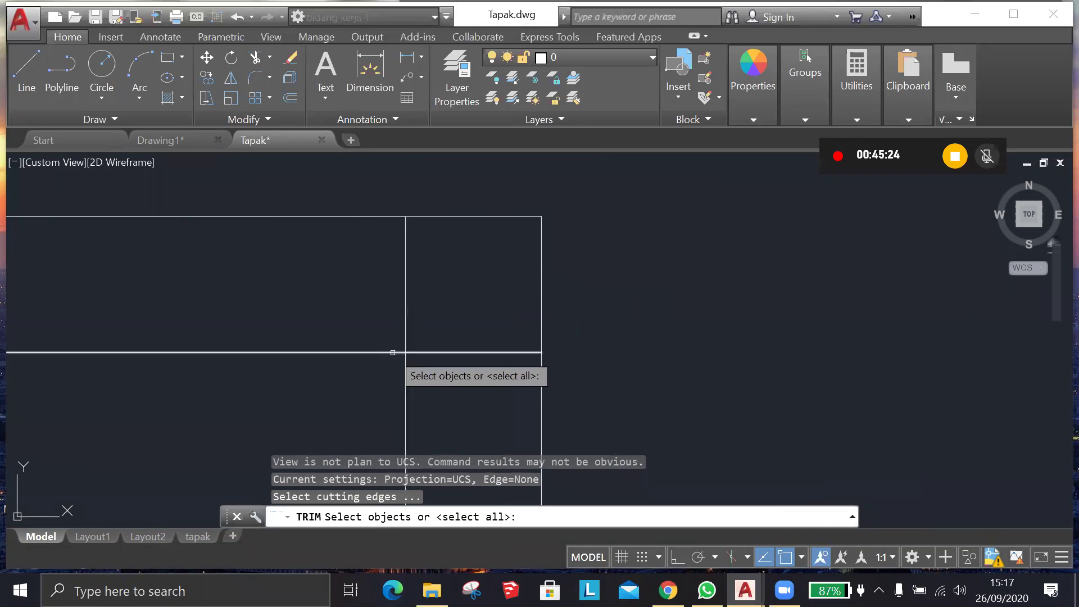
left_click(404, 353)
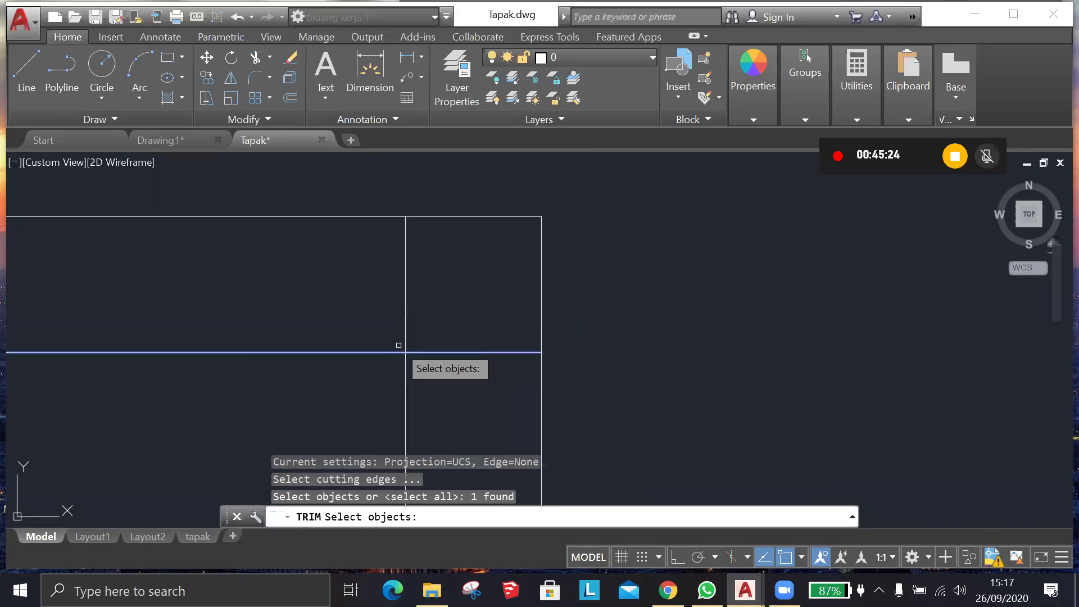
left_click(405, 345)
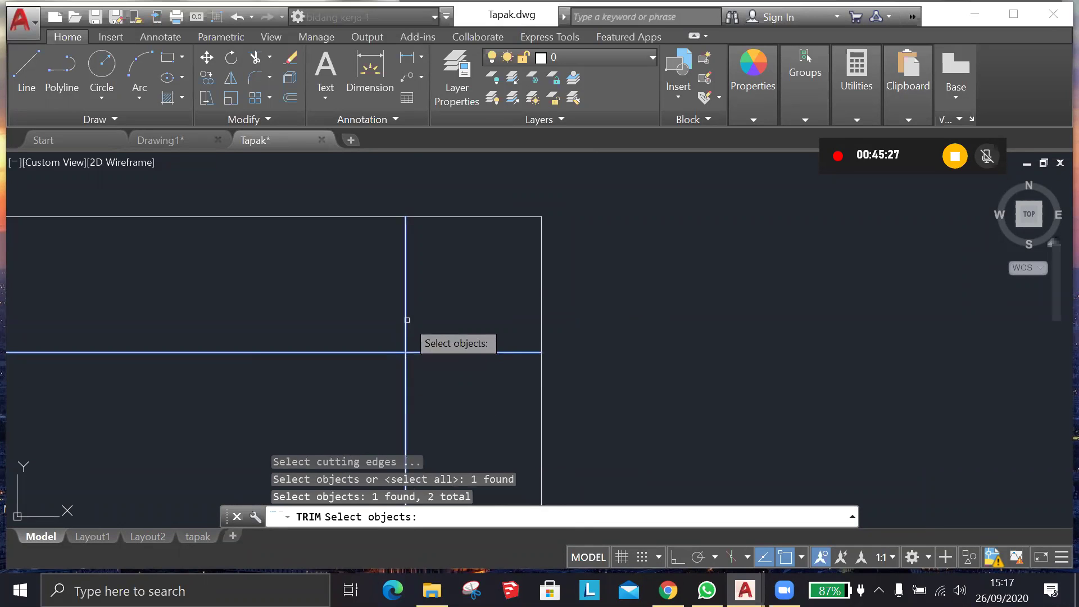
key("Return")
left_click(405, 315)
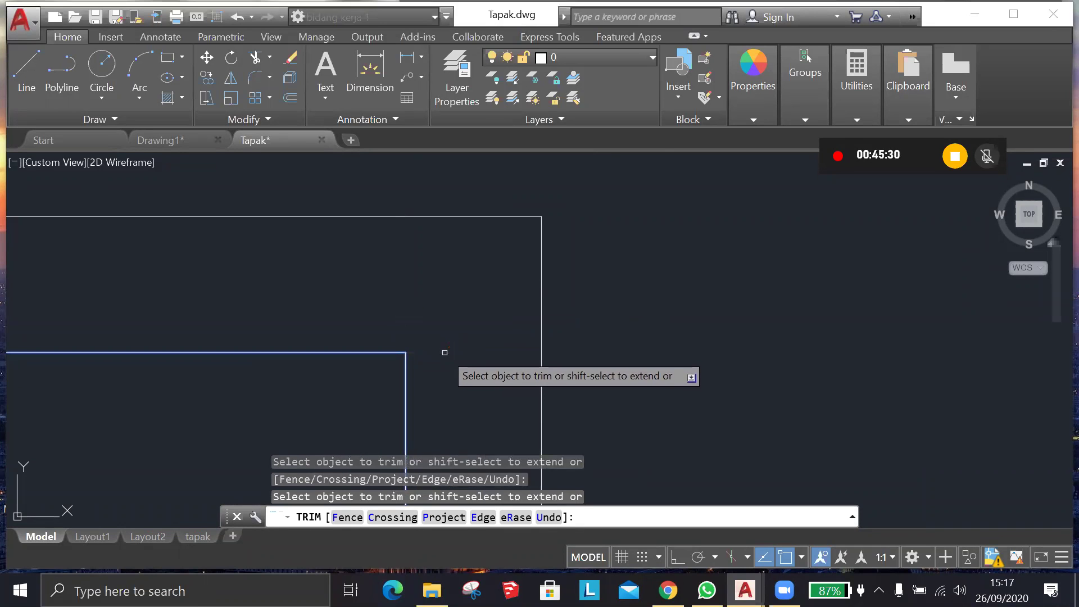
left_click(445, 351)
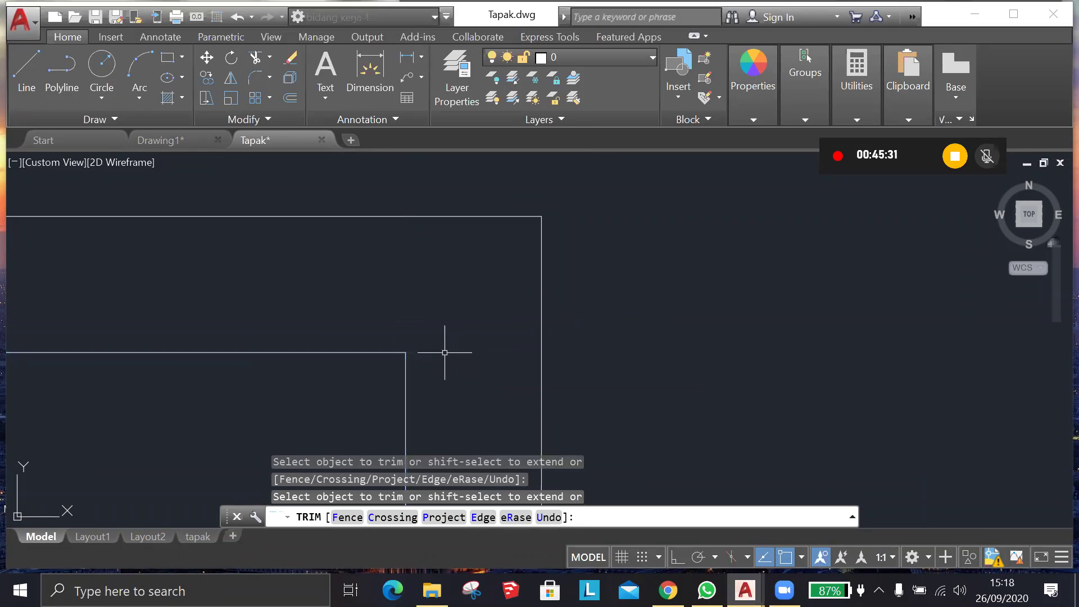
key("Escape")
key("Escape")
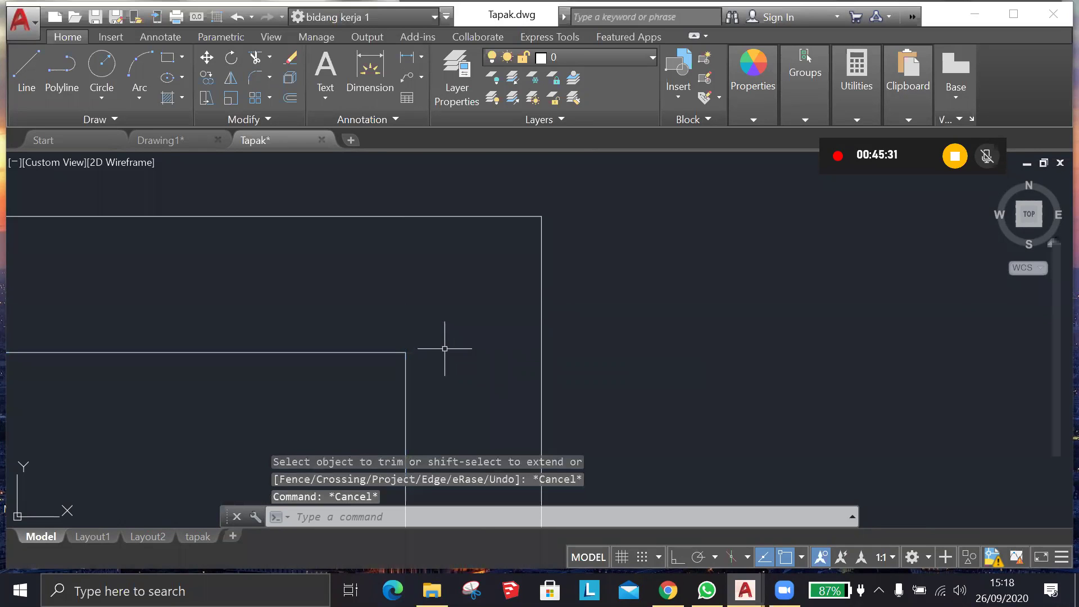
Trim the overshooting horizontal and vertical line ends at the bottom-left corner.
scroll(441, 351, "down", 10)
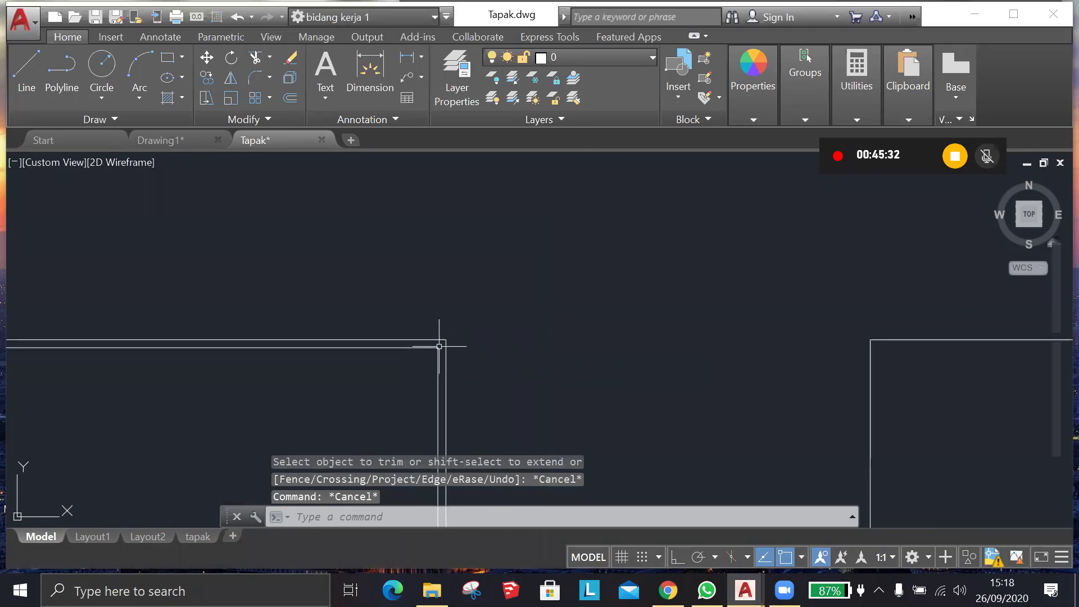
middle_click_drag(305, 404, 450, 292)
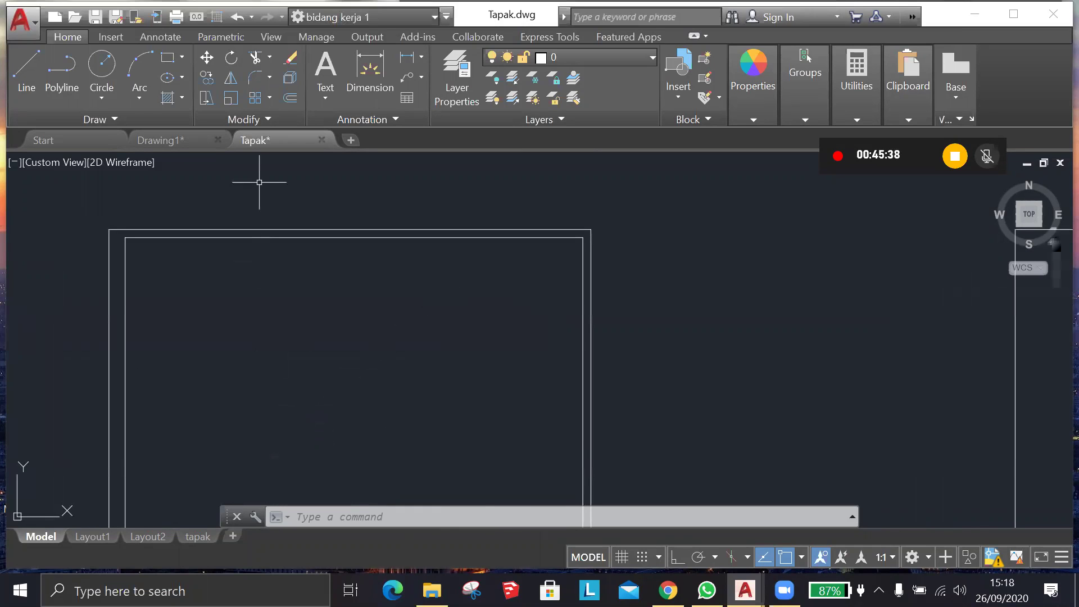
scroll(539, 281, "down", 3)
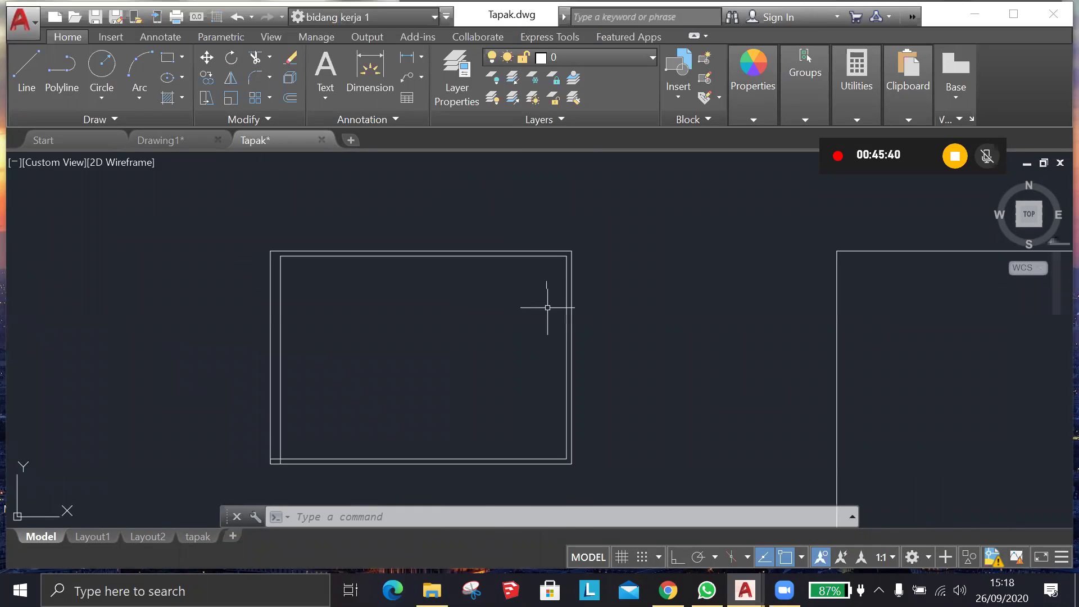
middle_click_drag(393, 373, 413, 302)
scroll(343, 383, "up", 10)
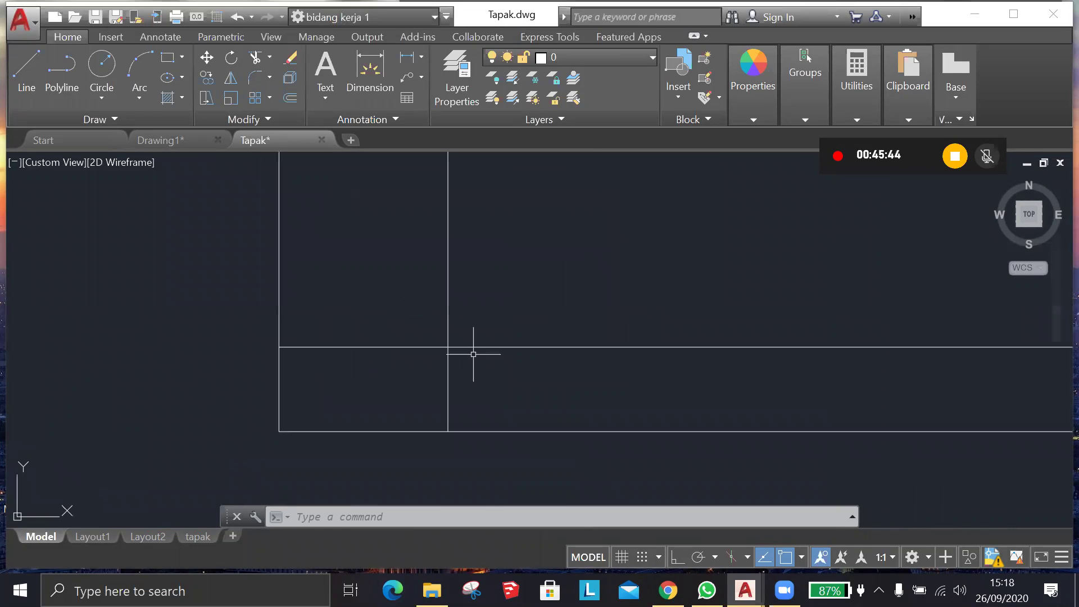
type("tr")
key("Return")
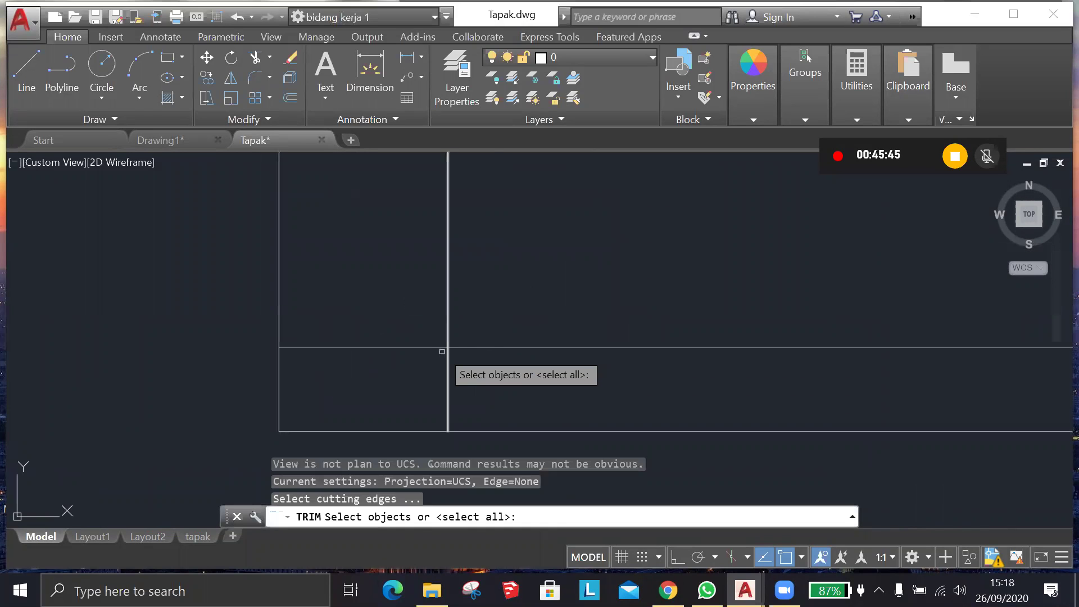
left_click(448, 337)
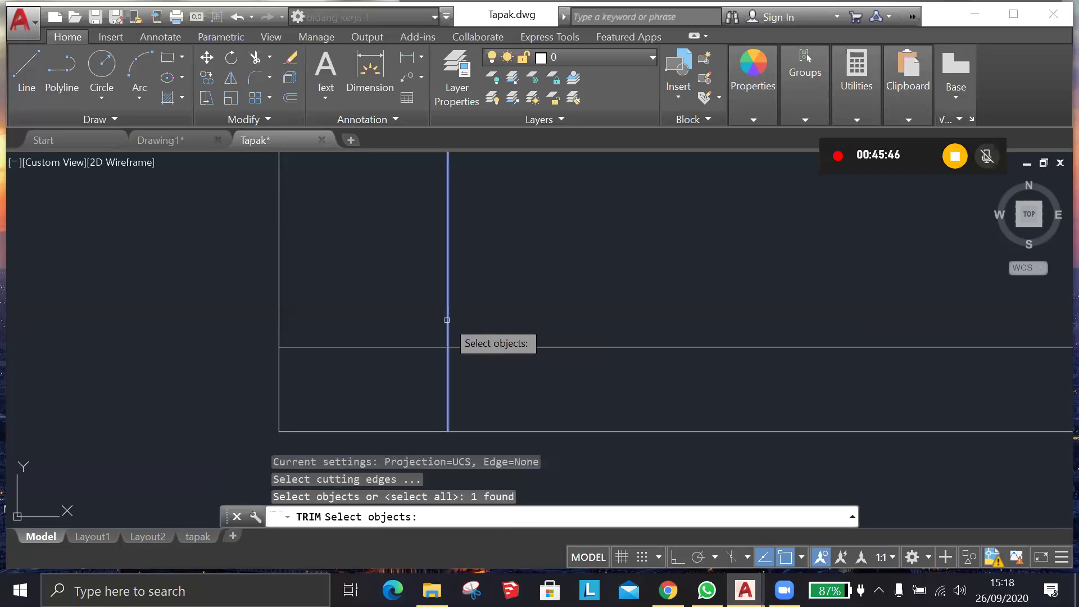
left_click(421, 347)
key("Return")
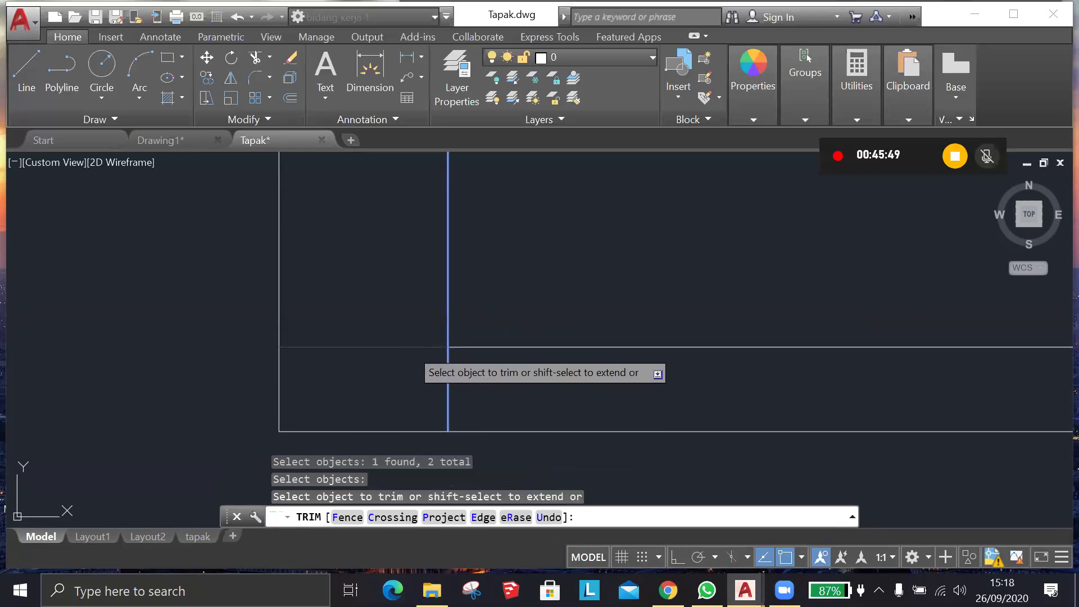
left_click(410, 347)
left_click(448, 376)
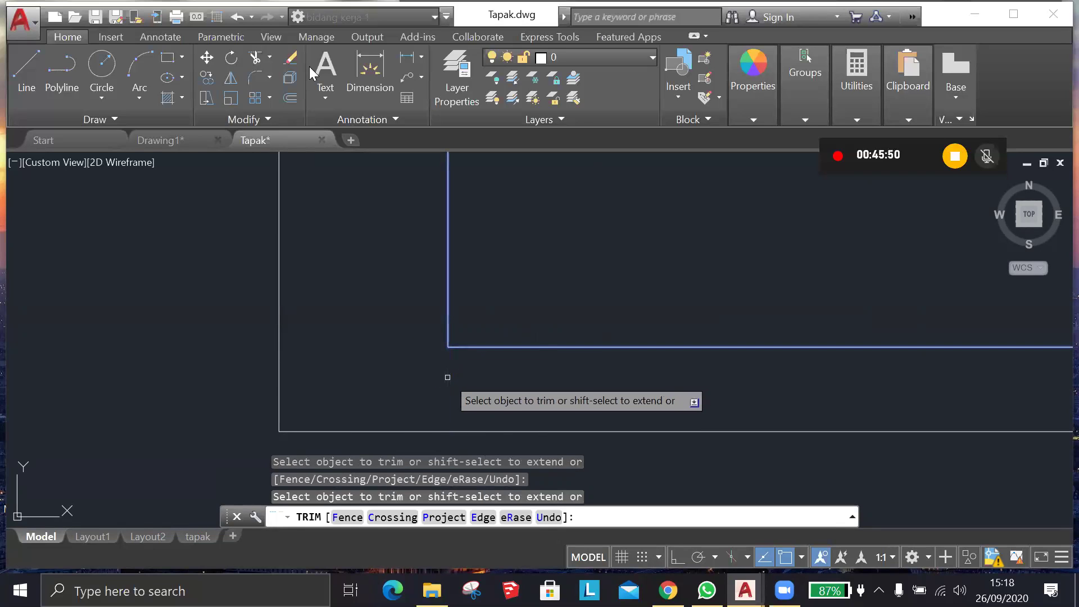
key("Escape")
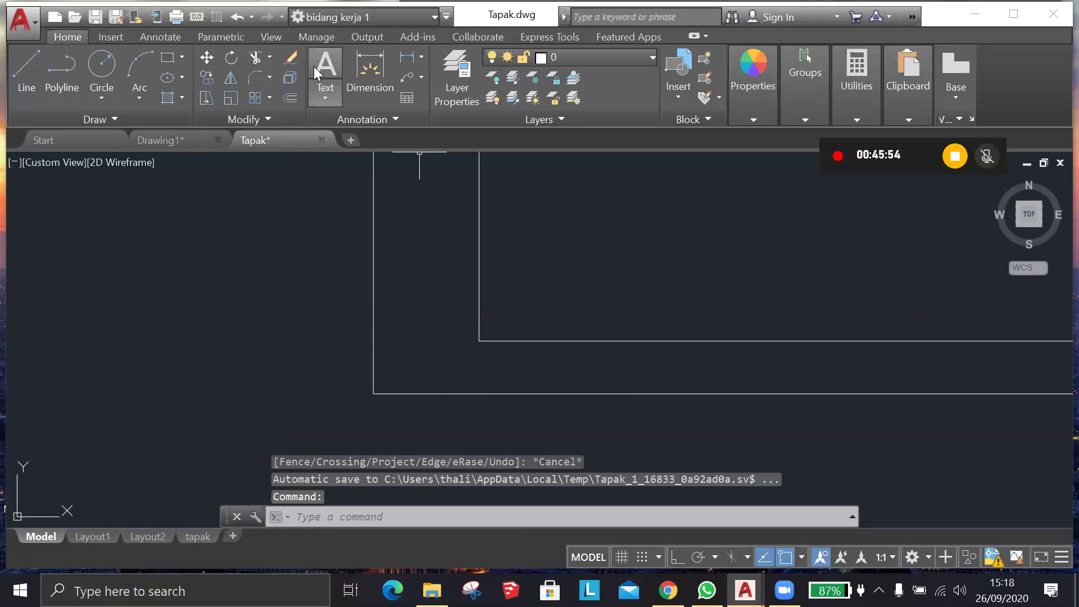
scroll(573, 269, "up", 1)
scroll(573, 269, "up", 2)
scroll(573, 270, "up", 2)
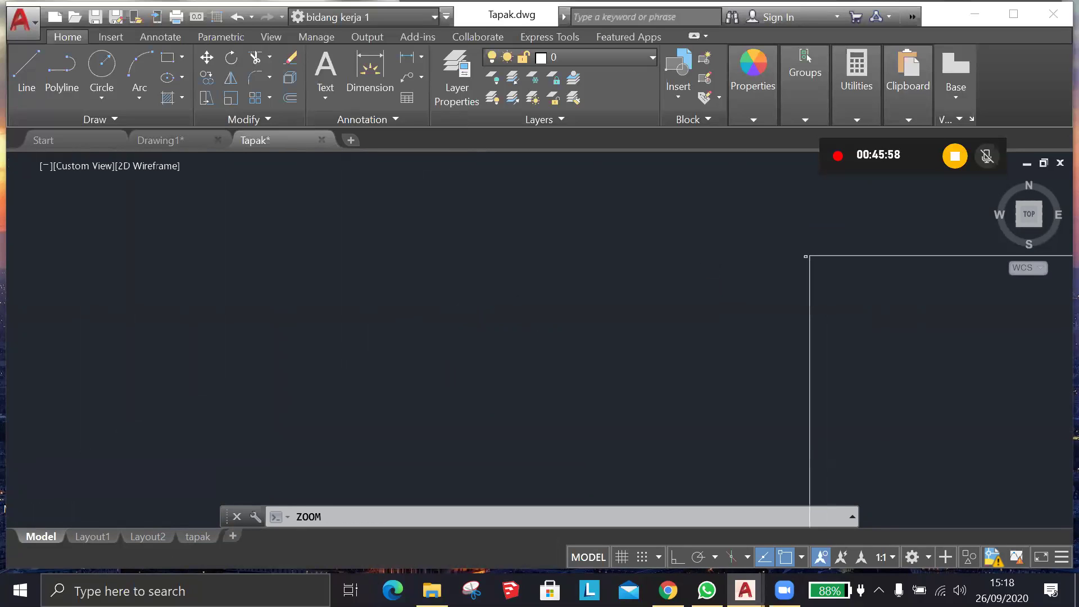
scroll(805, 256, "down", 3)
middle_click(397, 320)
middle_click(397, 320)
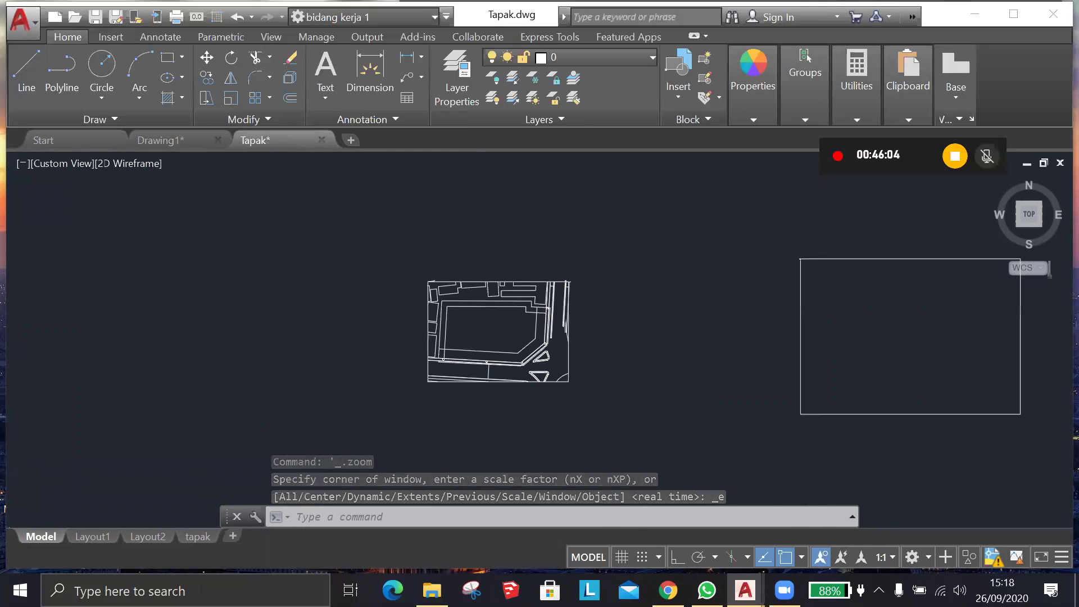
scroll(482, 309, "up", 3)
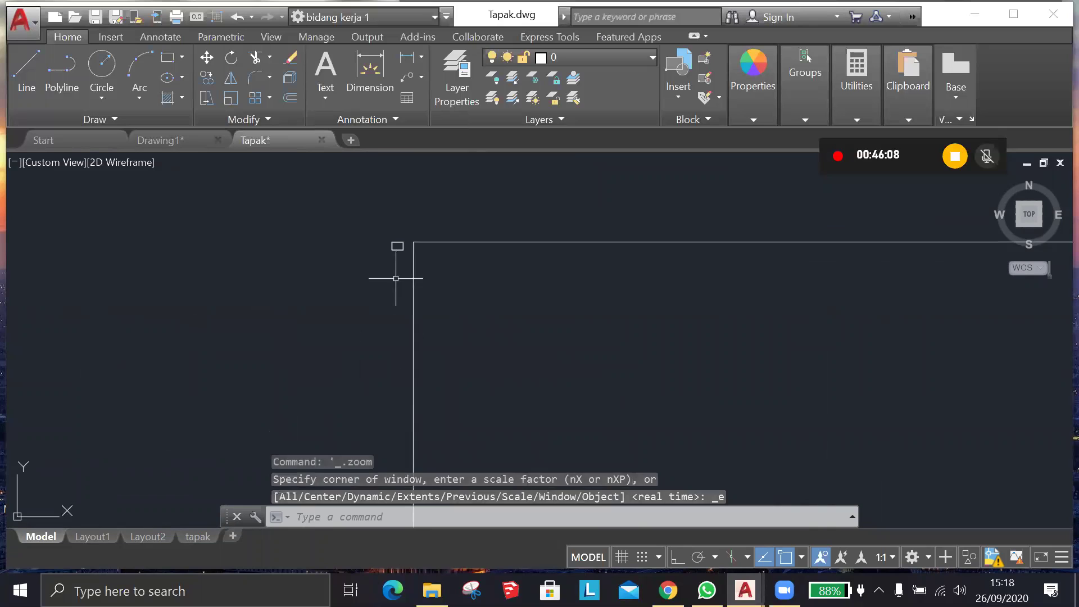
scroll(396, 249, "up", 5)
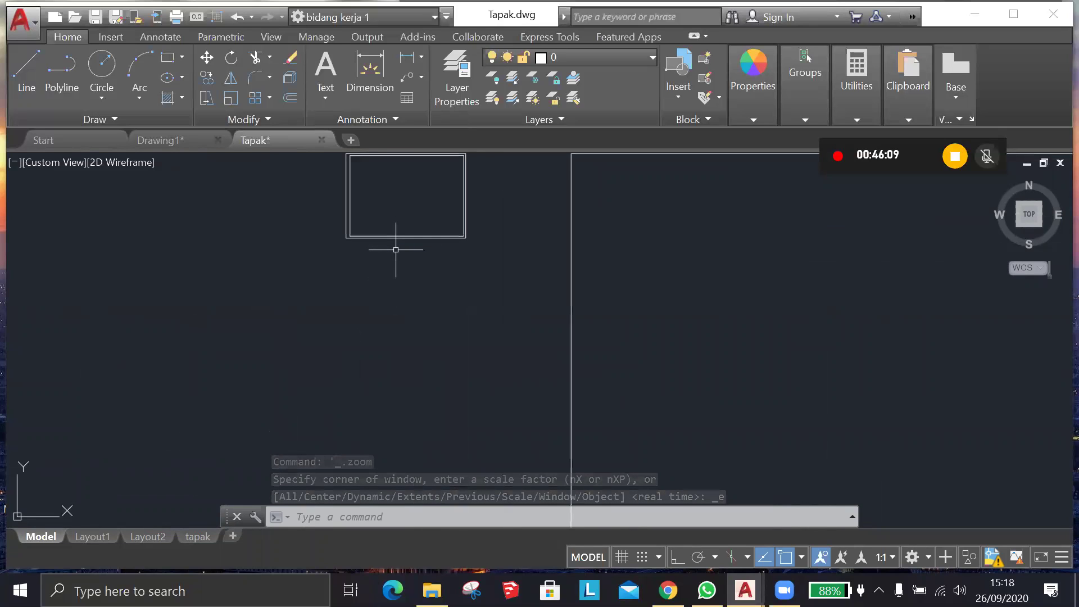
scroll(348, 253, "down", 5)
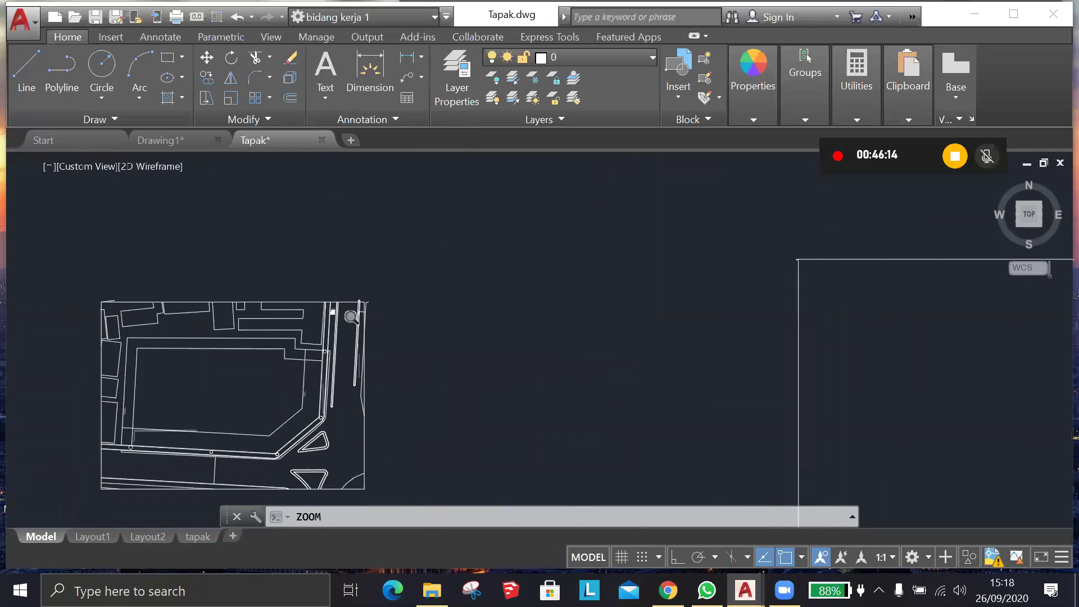
scroll(348, 318, "down", 3)
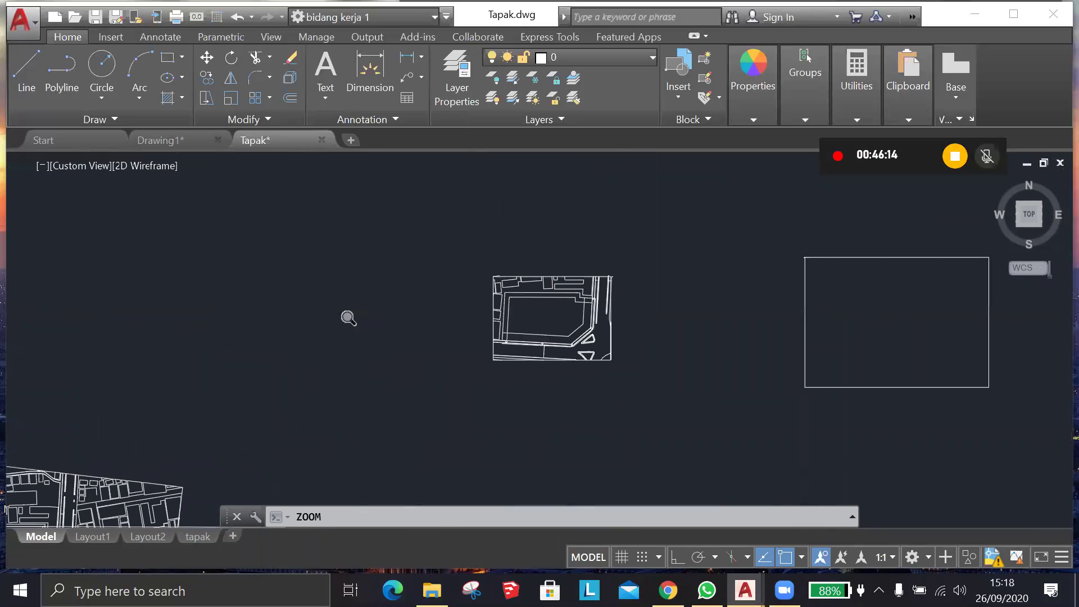
middle_click(349, 318)
scroll(229, 285, "down", 3)
scroll(229, 284, "up", 5)
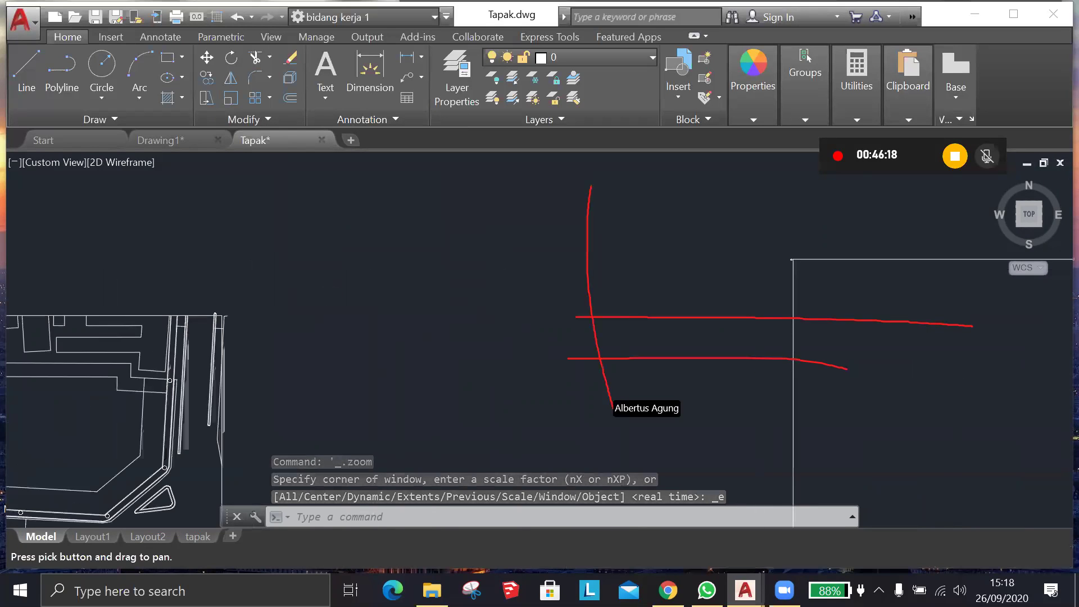
scroll(793, 260, "down", 3)
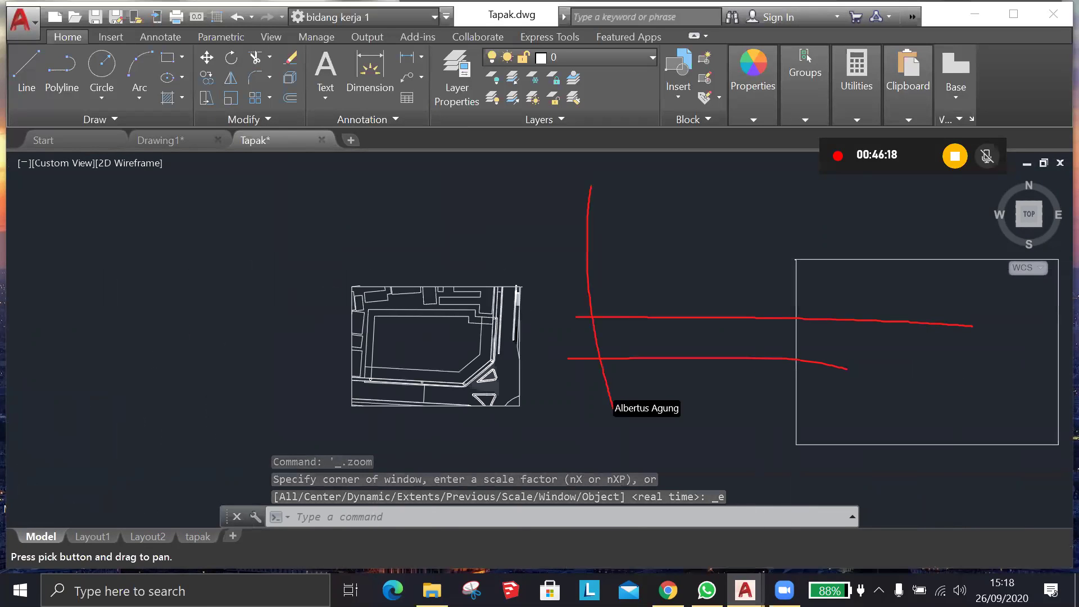
scroll(601, 302, "down", 3)
scroll(337, 301, "up", 8)
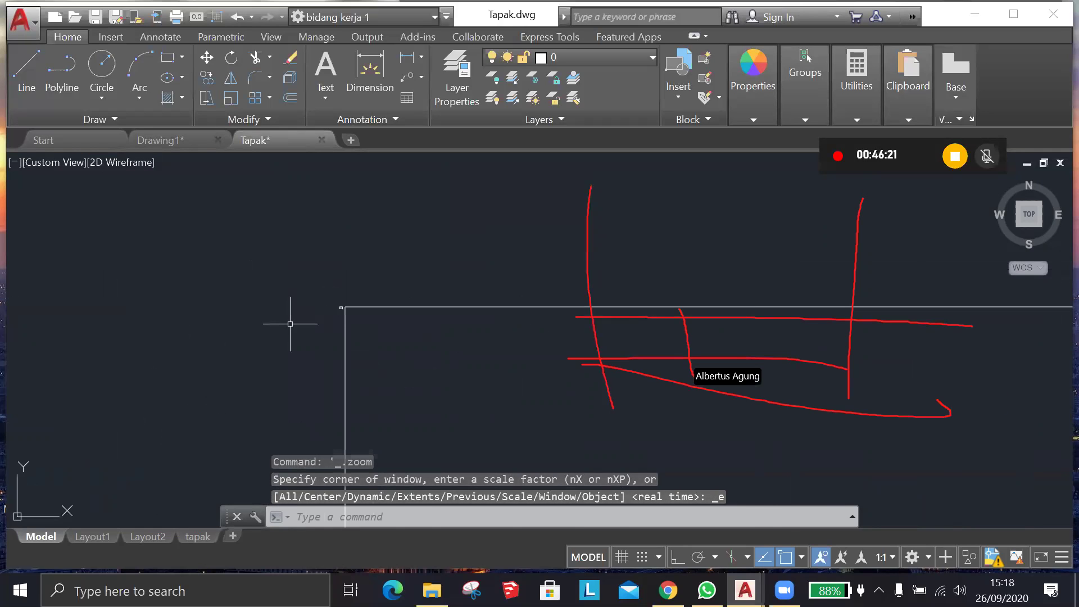
mouse_move(288, 320)
middle_mouse_down()
mouse_move(438, 270)
mouse_move(479, 276)
middle_mouse_up()
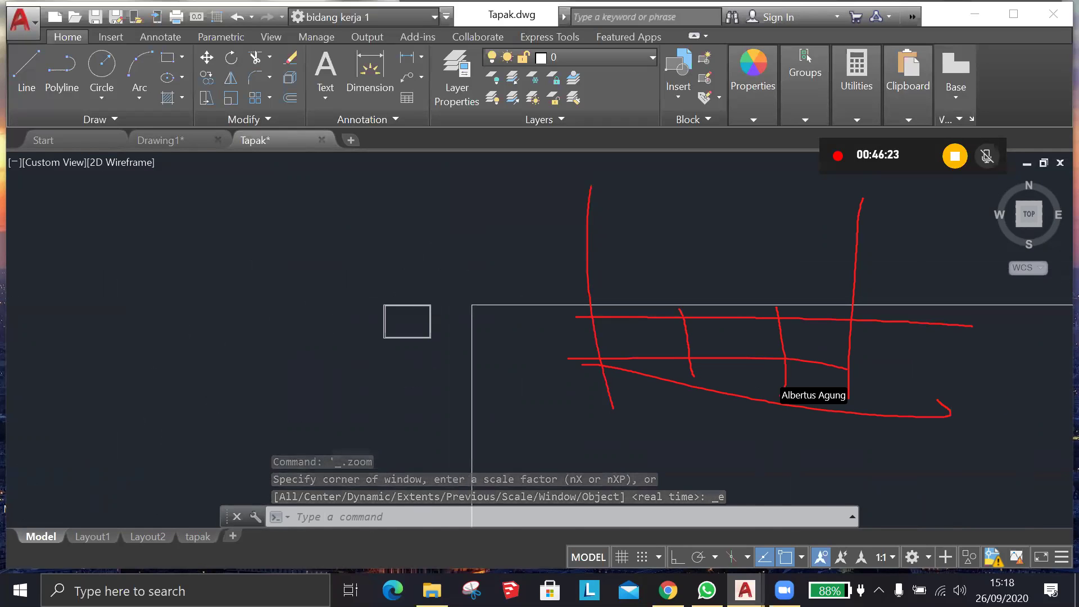
scroll(444, 378, "up", 3)
scroll(438, 378, "up", 3)
Copy the frame's bottom border line 0.03 upward to form the title strip's top edge.
scroll(289, 409, "up", 3)
left_click(284, 429)
type("co")
key("Return")
left_click(393, 428)
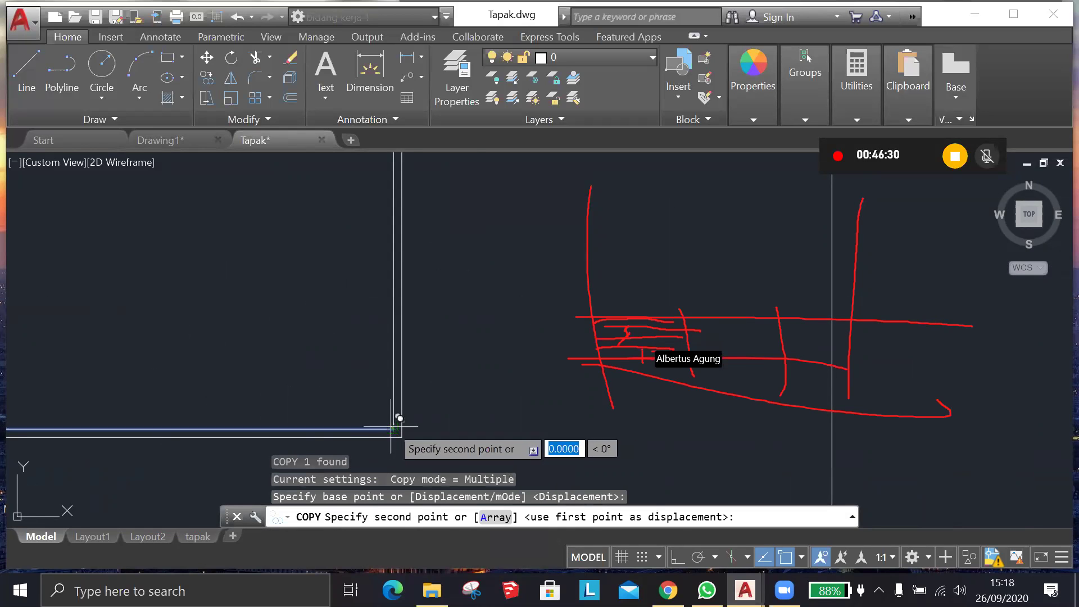
type("0.03")
key("Return")
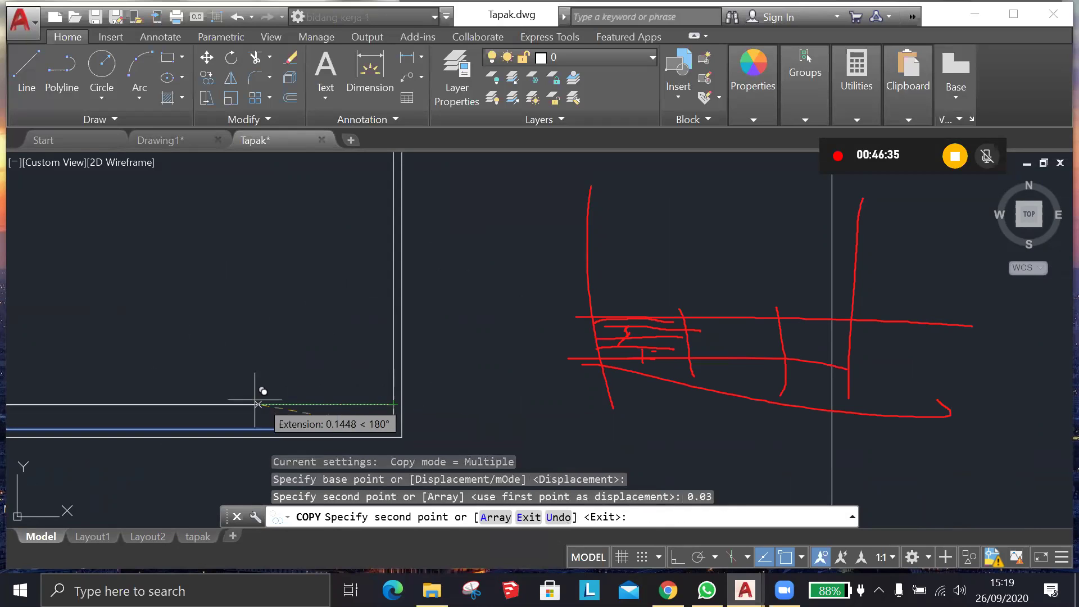
key("Escape")
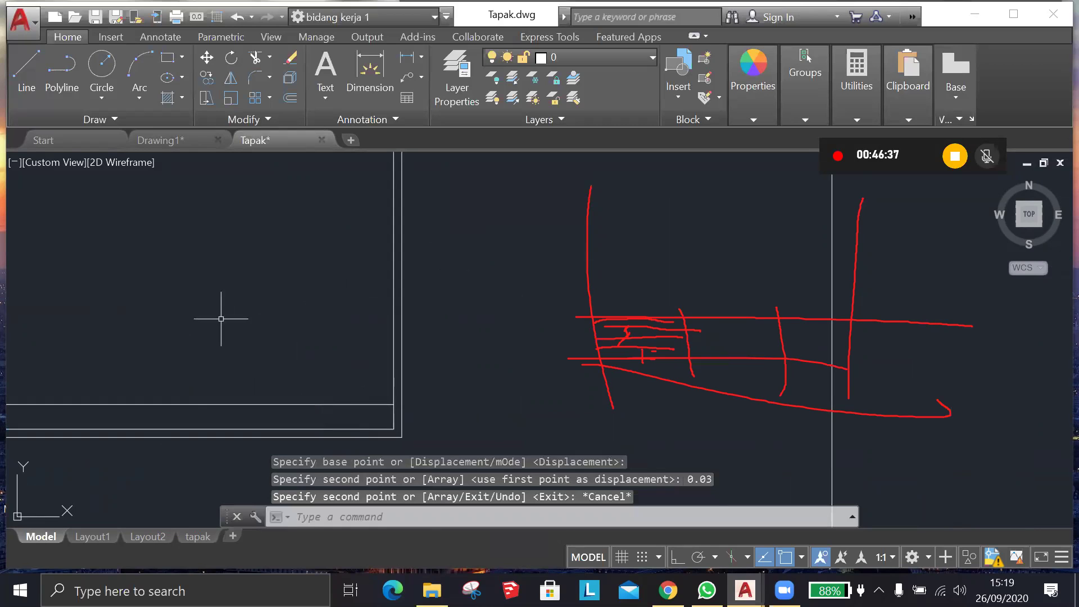
scroll(482, 320, "down", 3)
scroll(481, 320, "down", 3)
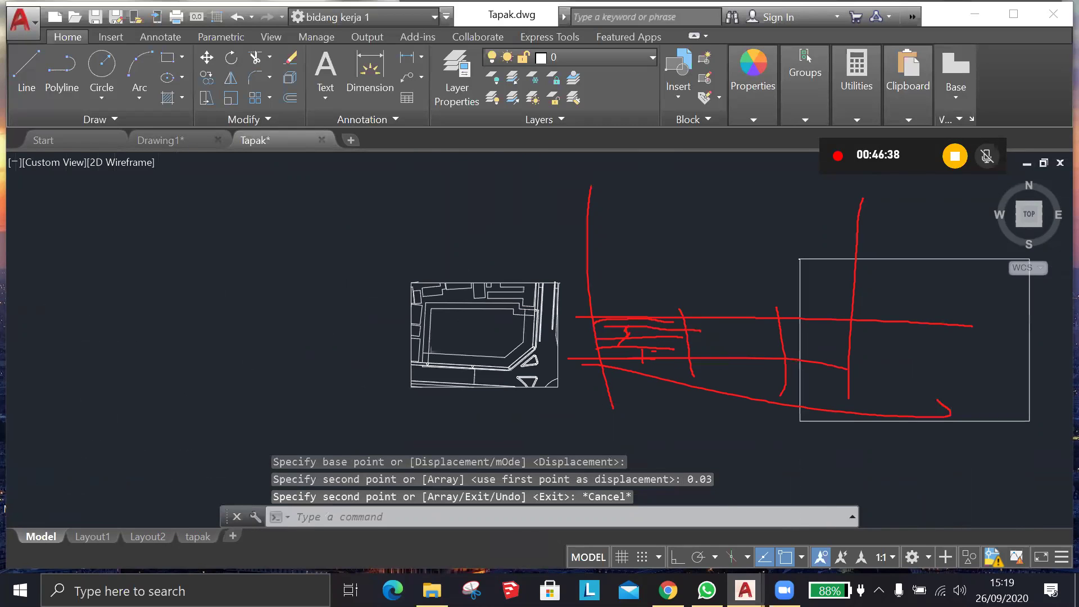
middle_click(857, 266)
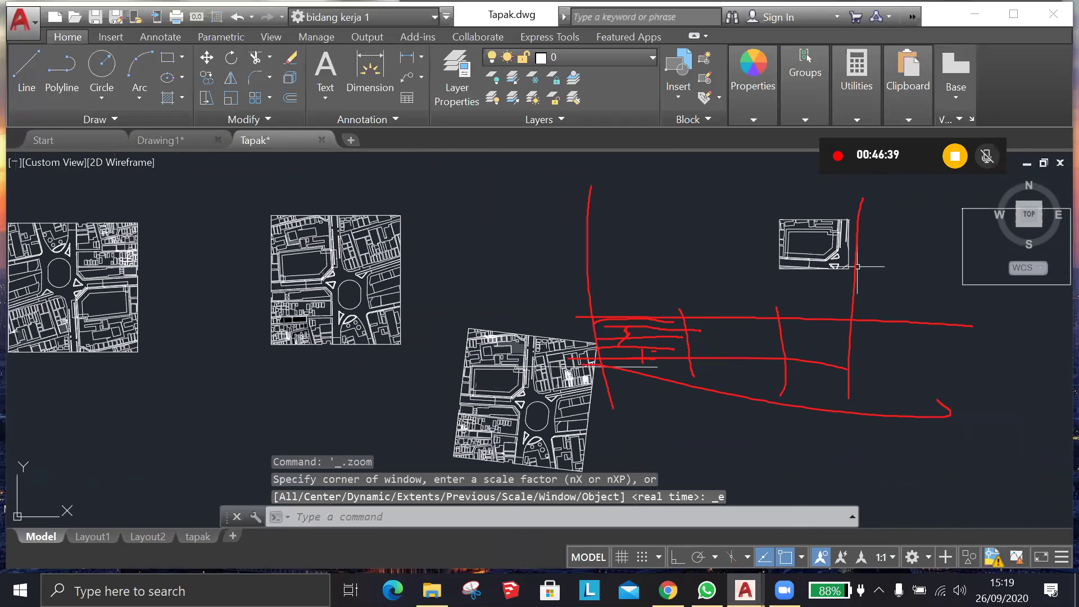
mouse_move(857, 266)
middle_mouse_down()
mouse_move(445, 373)
mouse_move(803, 279)
middle_mouse_up()
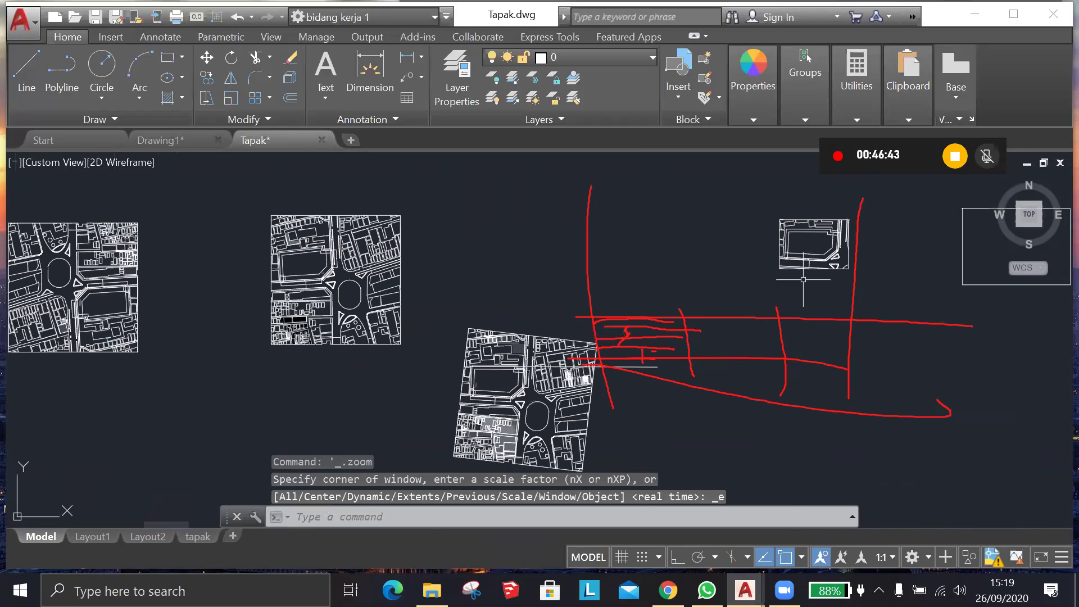
scroll(429, 284, "up", 3)
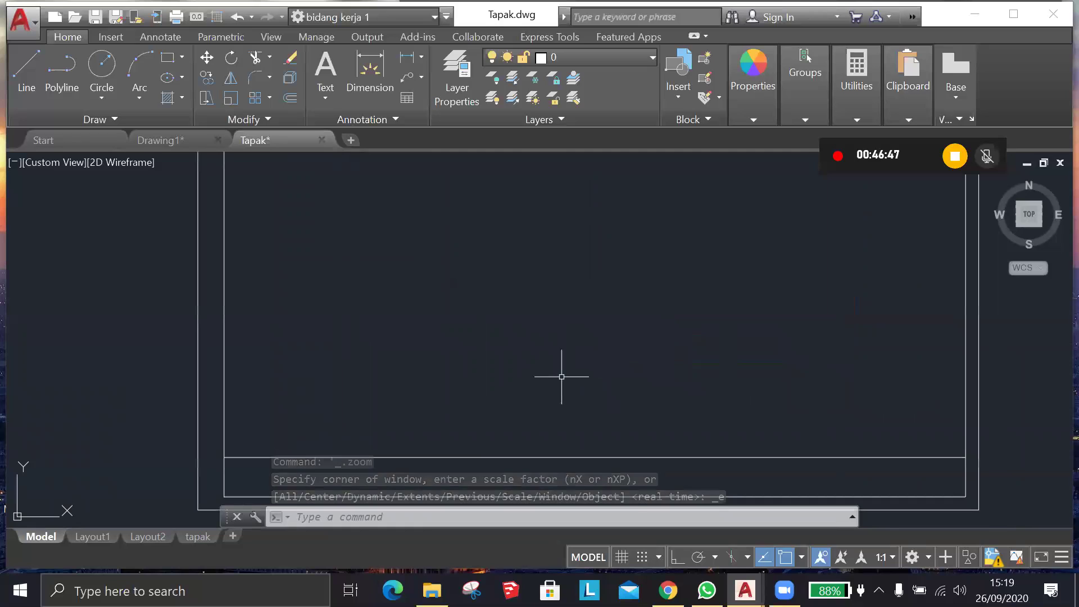
Copy the left inner border line 0.11 to the right.
left_click(224, 473)
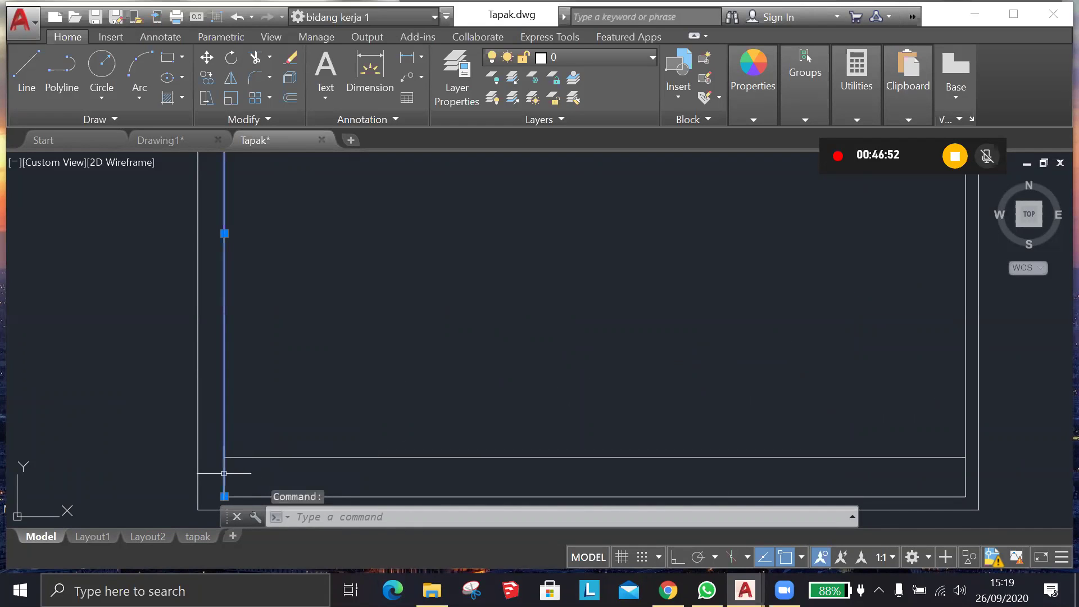
type("co")
key("Return")
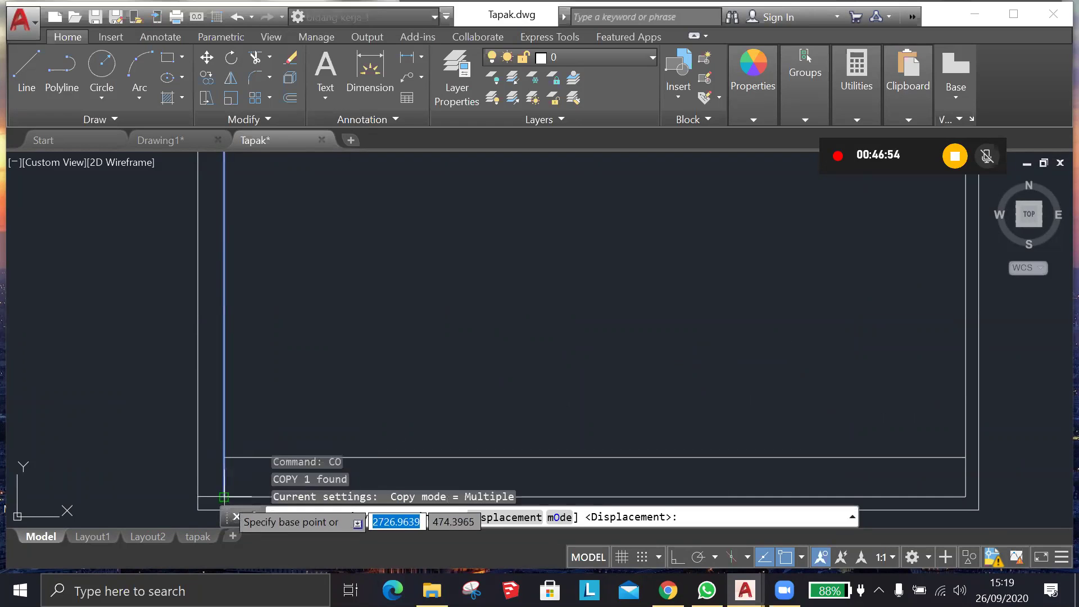
left_click(224, 497)
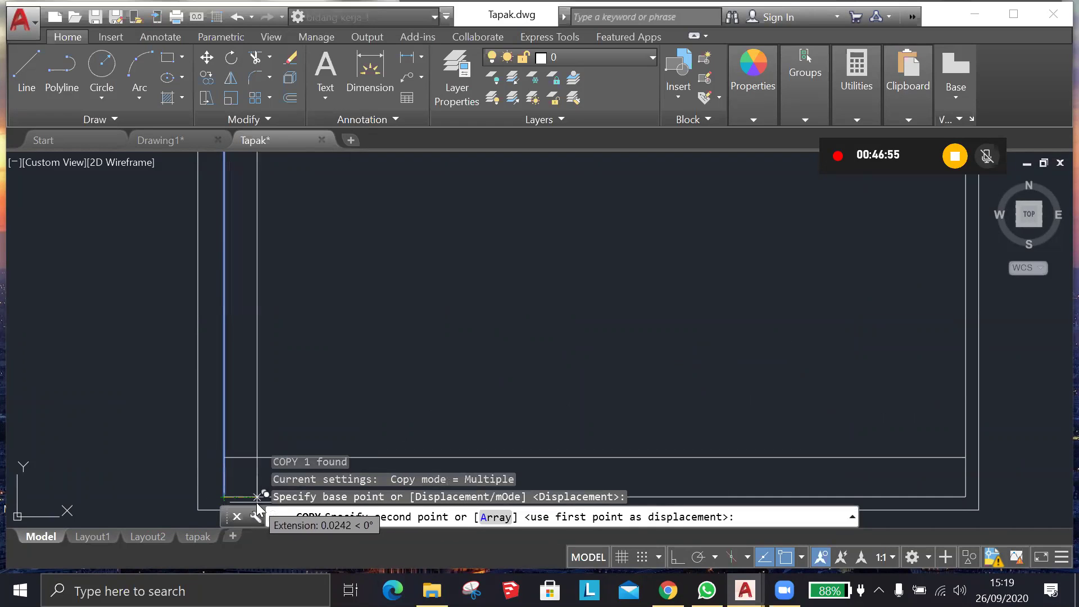
type("0")
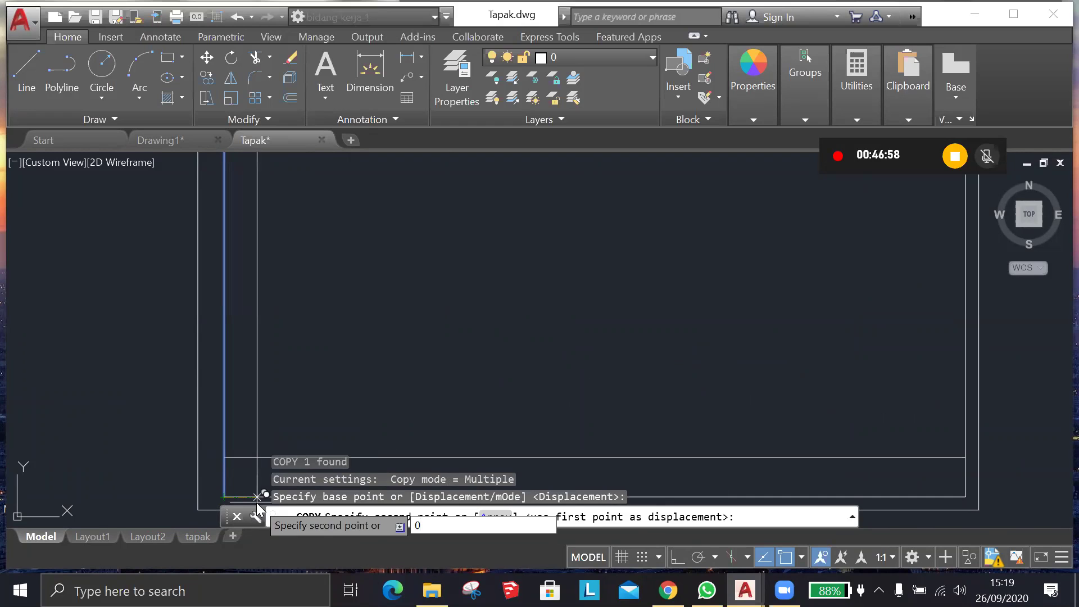
type(".11")
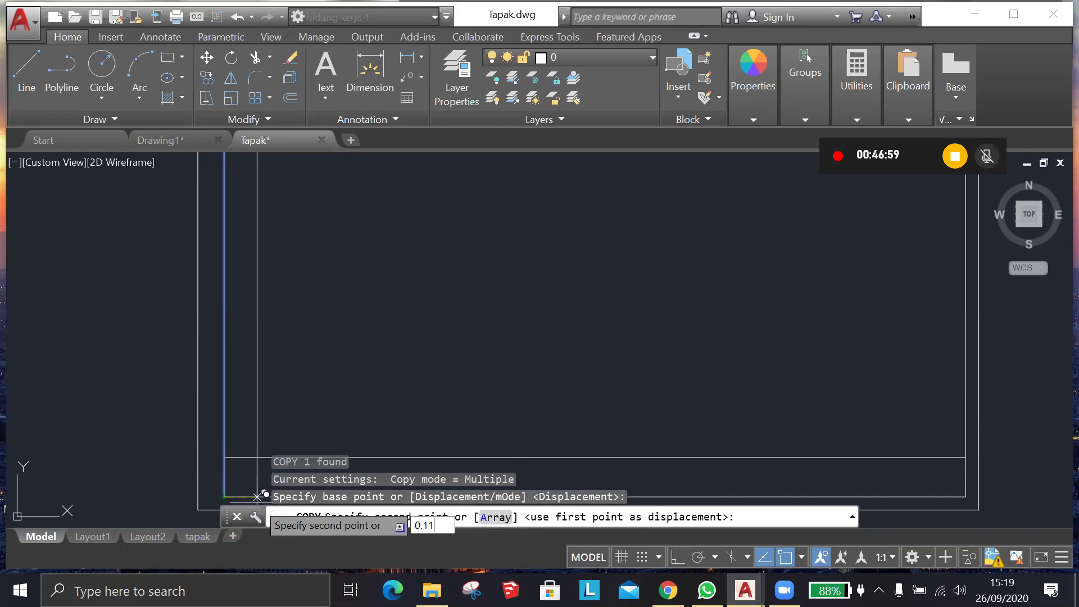
key("Return")
key("Escape")
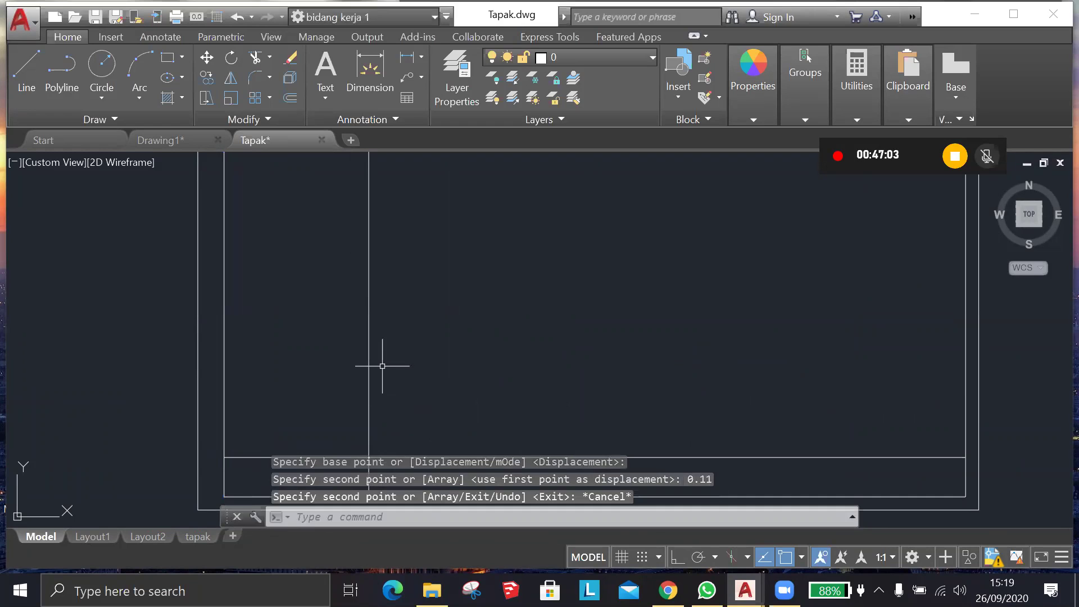
Trim the new vertical line at the title strip's top line, leaving a short divider.
type("tr")
key("Return")
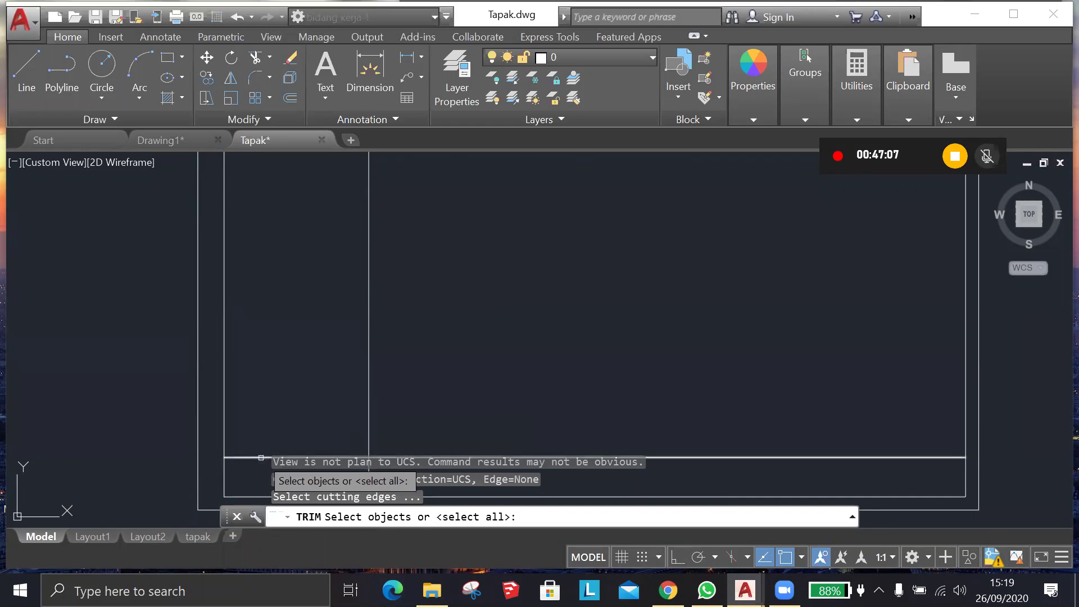
left_click(261, 457)
key("Return")
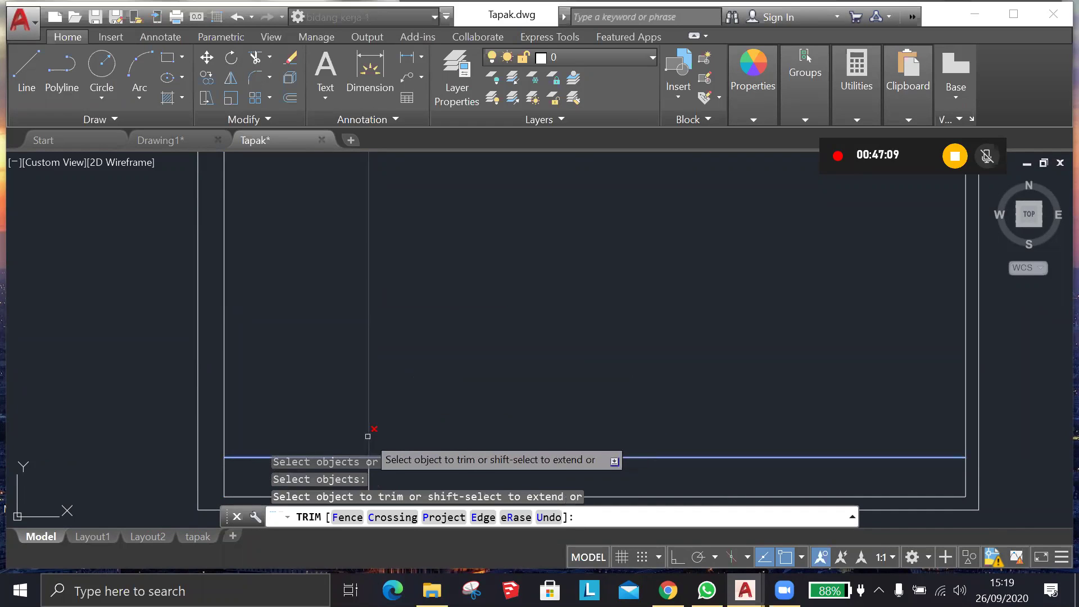
key("Escape")
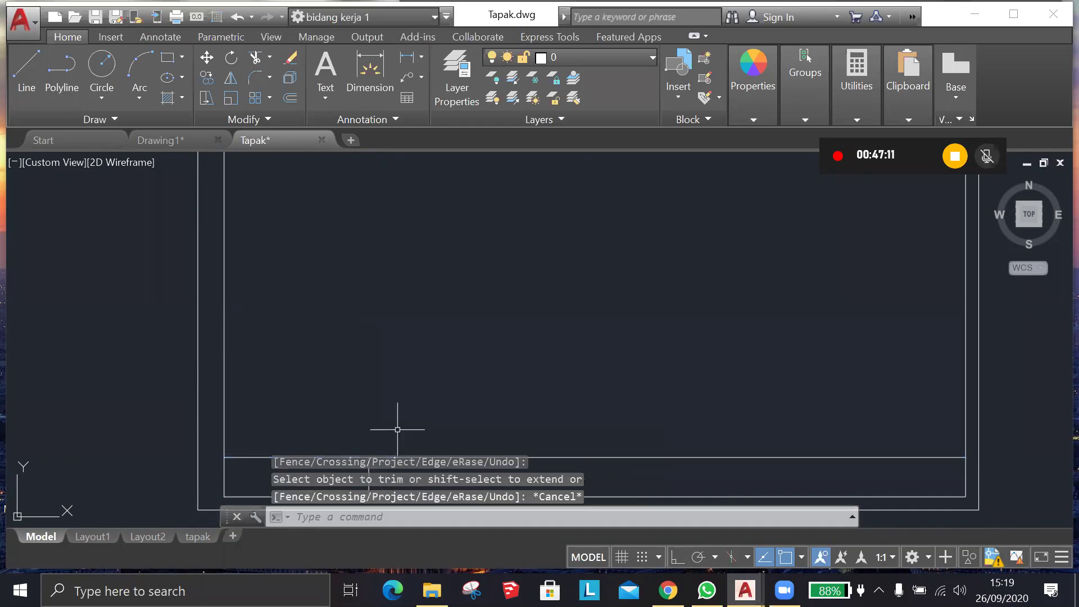
middle_click_drag(398, 414, 384, 359)
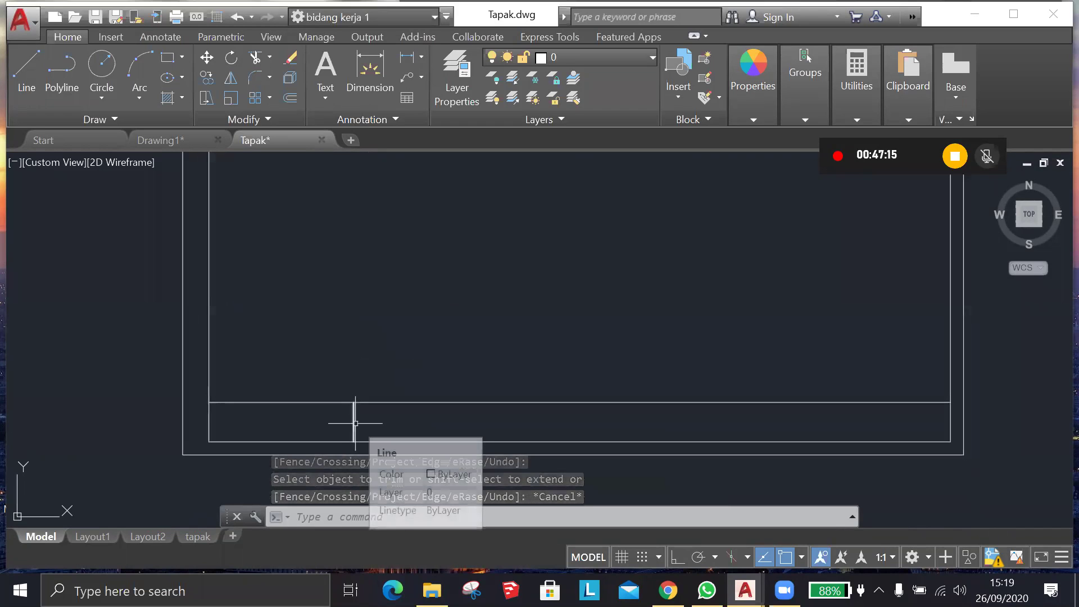